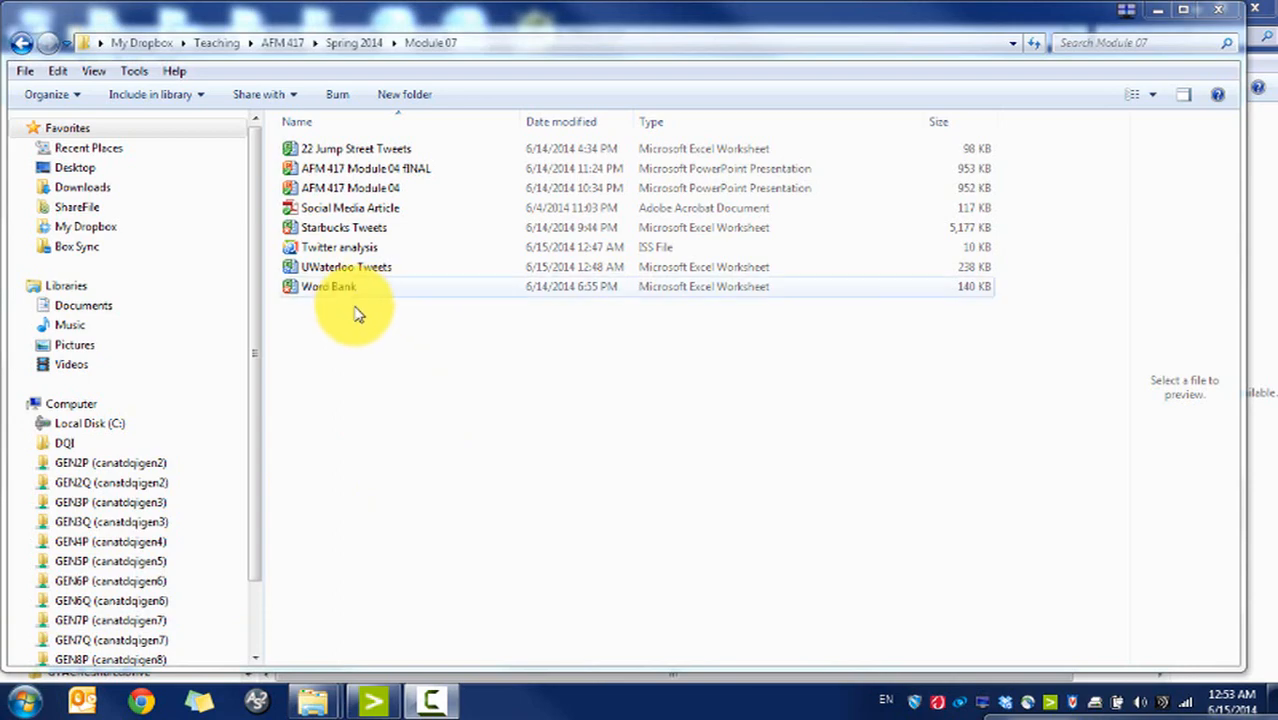
Step: Open the 22 Jump Street Tweets workbook from the Module 07 folder in Excel
double_click(420, 150)
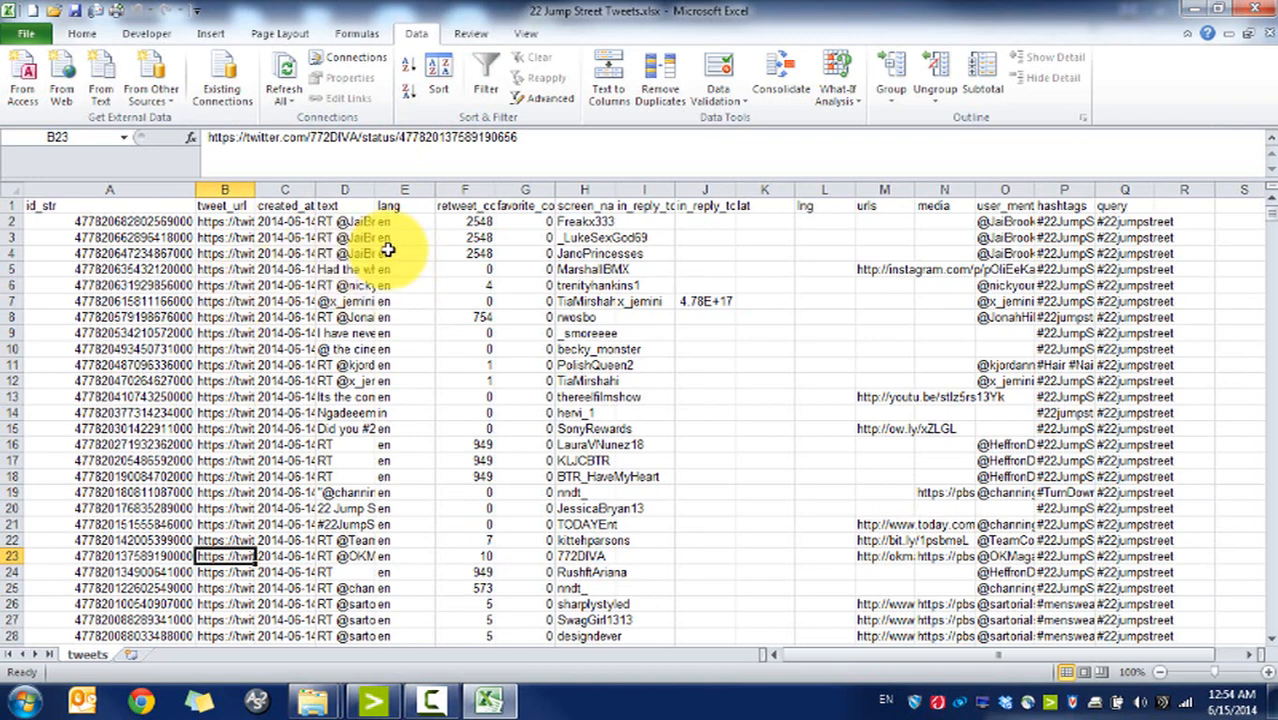
Step: Widen column C to show full created_at timestamps and add filters to the header row
left_click(280, 220)
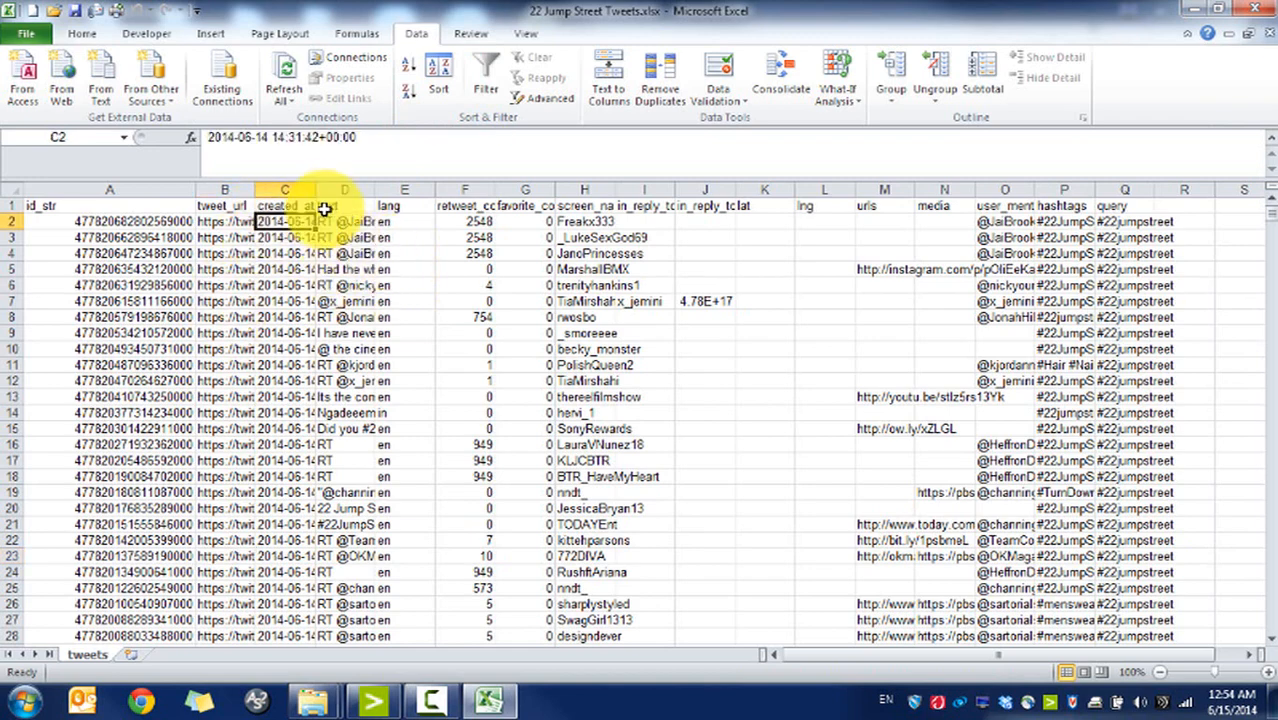
left_click_drag(314, 190, 506, 190)
left_click(480, 205)
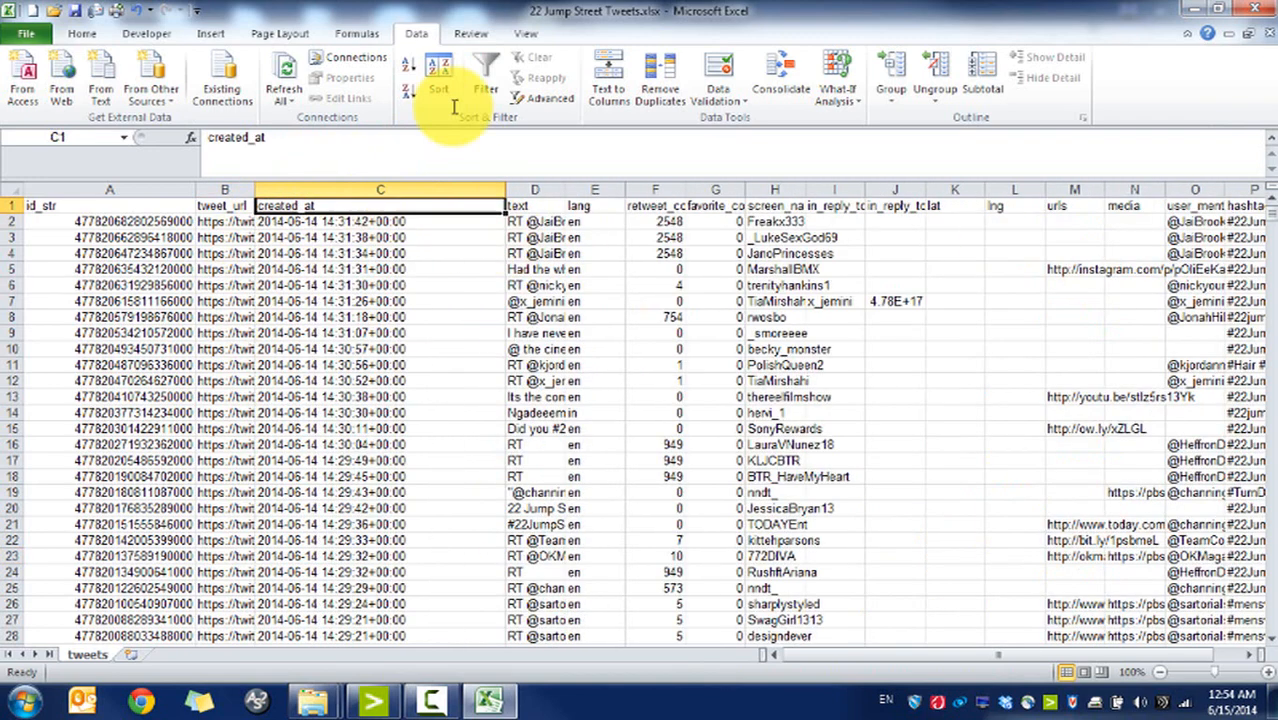
left_click(485, 90)
left_click(495, 206)
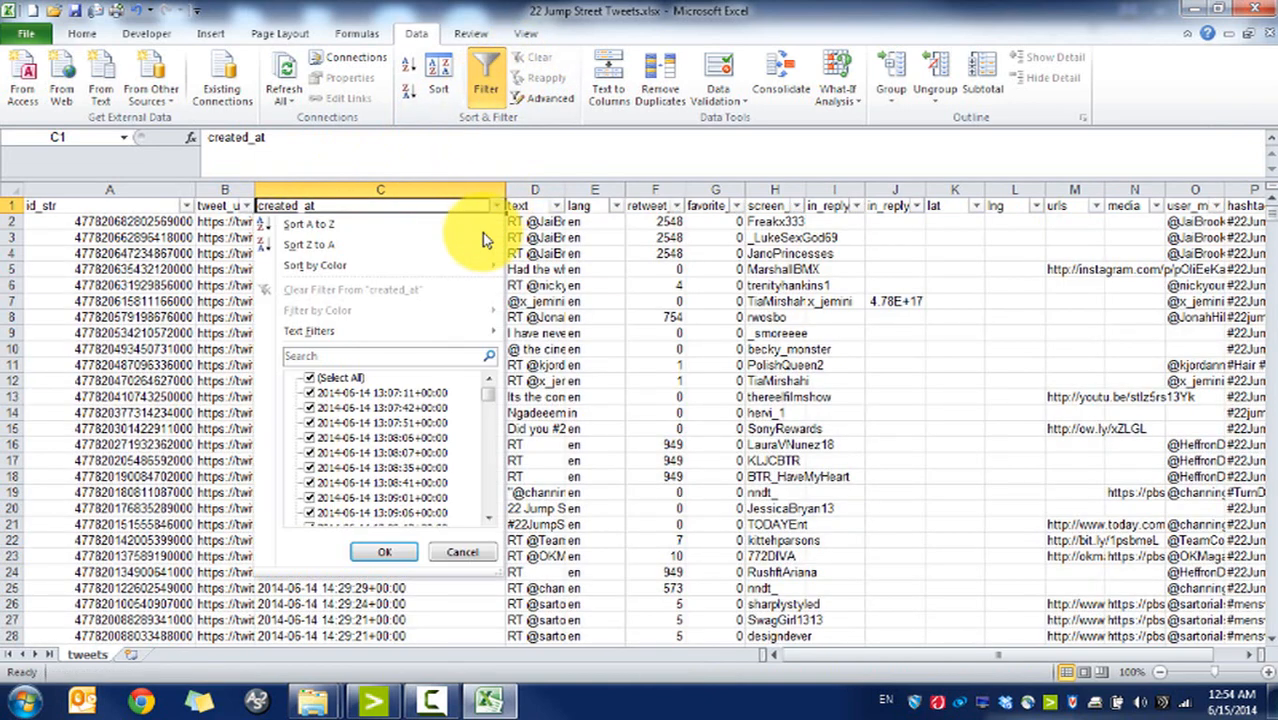
left_click_drag(495, 400, 490, 530)
left_click(638, 304)
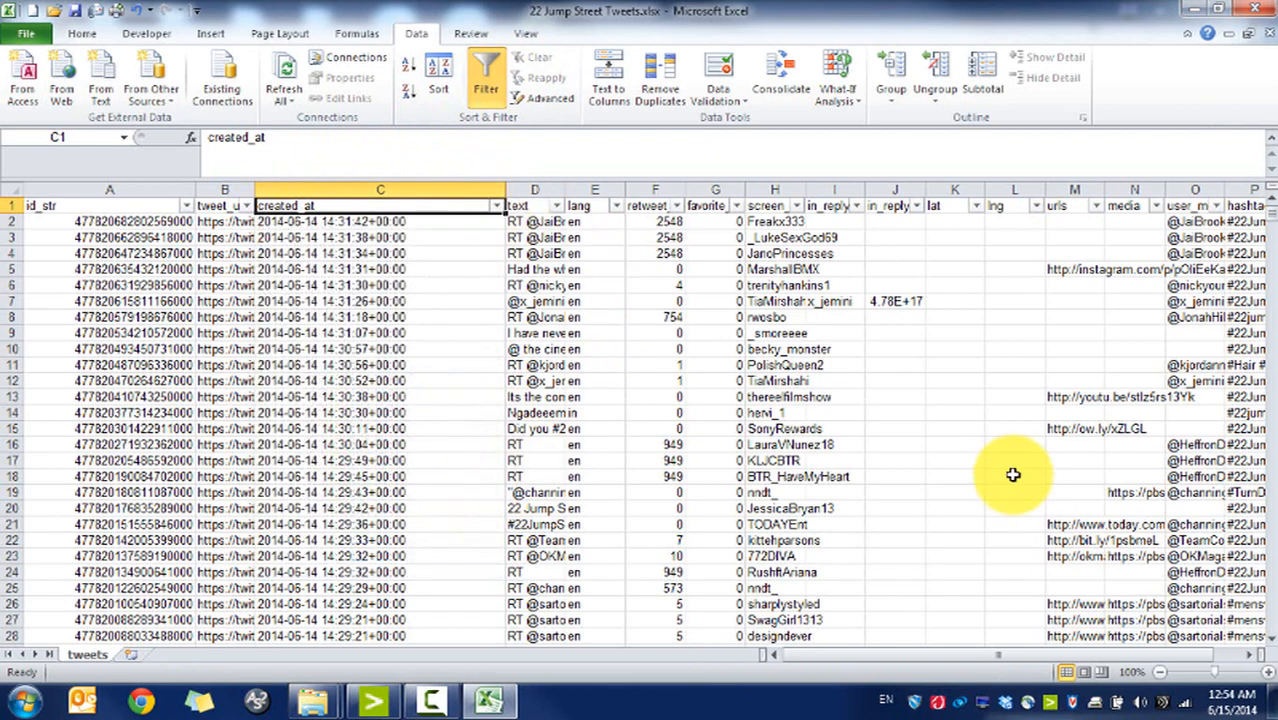
Step: Auto-fit column B so the full tweet URLs display
left_click_drag(993, 655, 1030, 662)
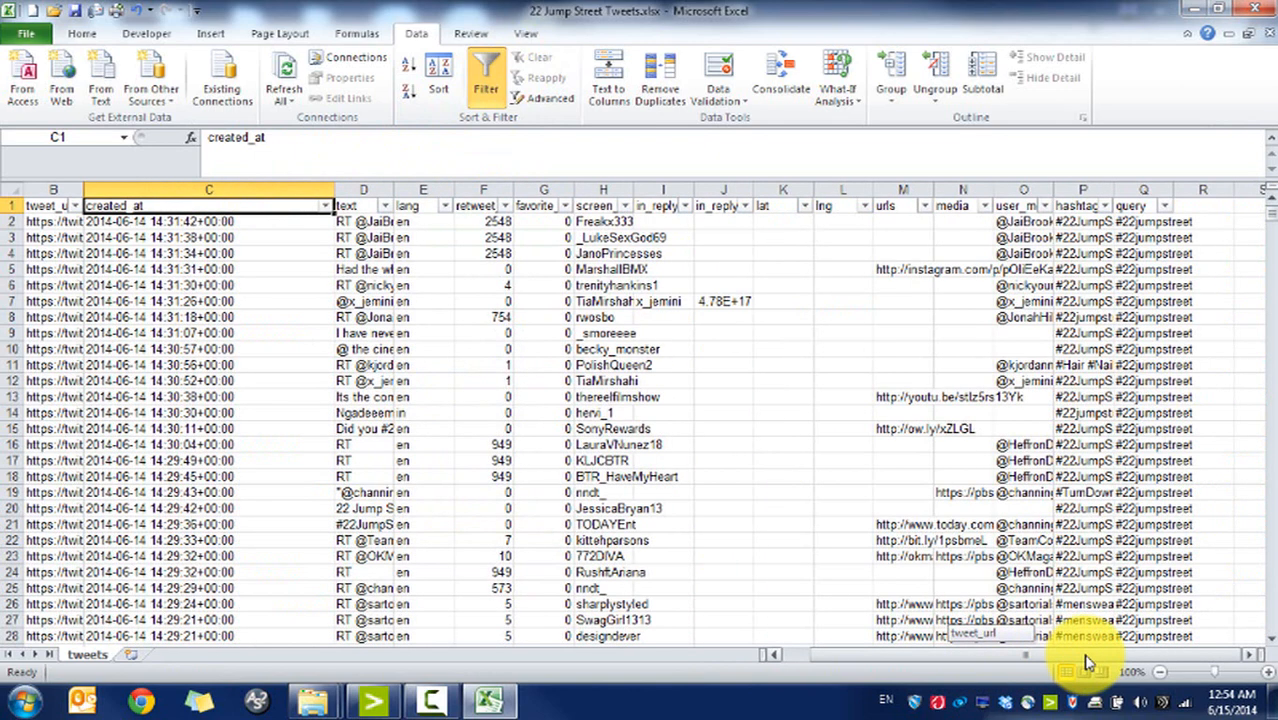
left_click_drag(242, 269, 15, 301)
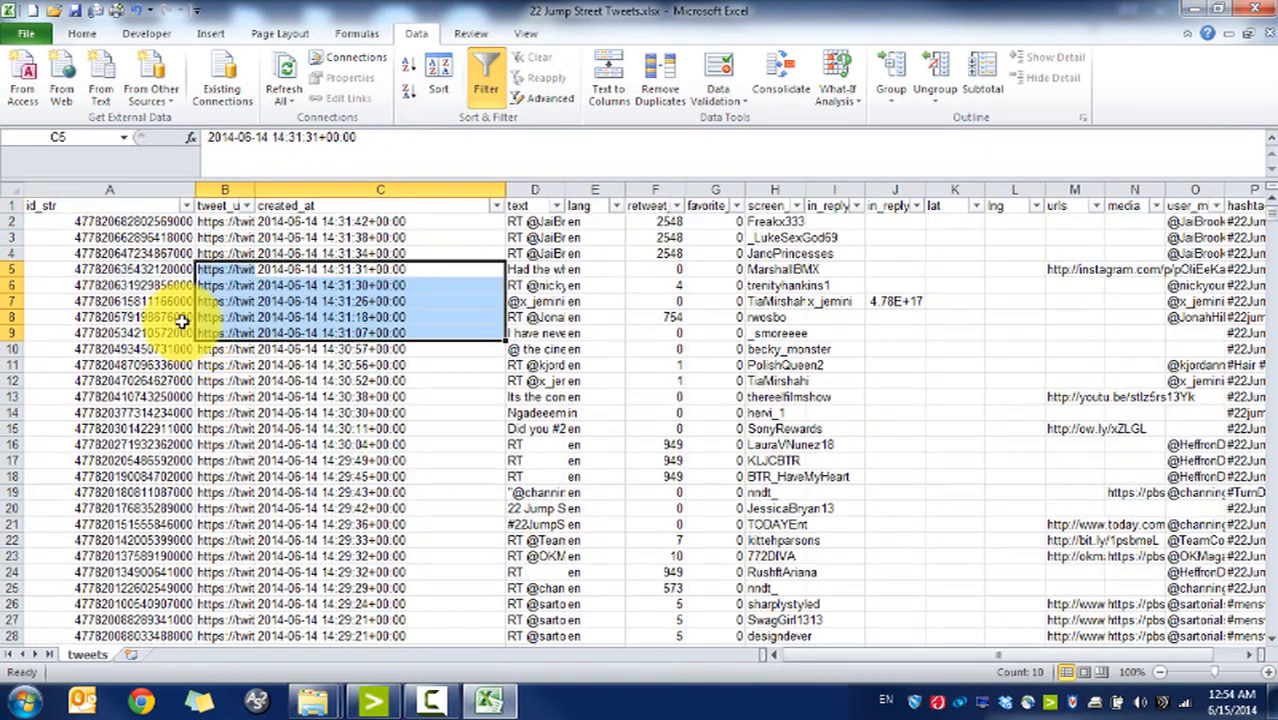
left_click(137, 237)
left_click(116, 200)
left_click(135, 216)
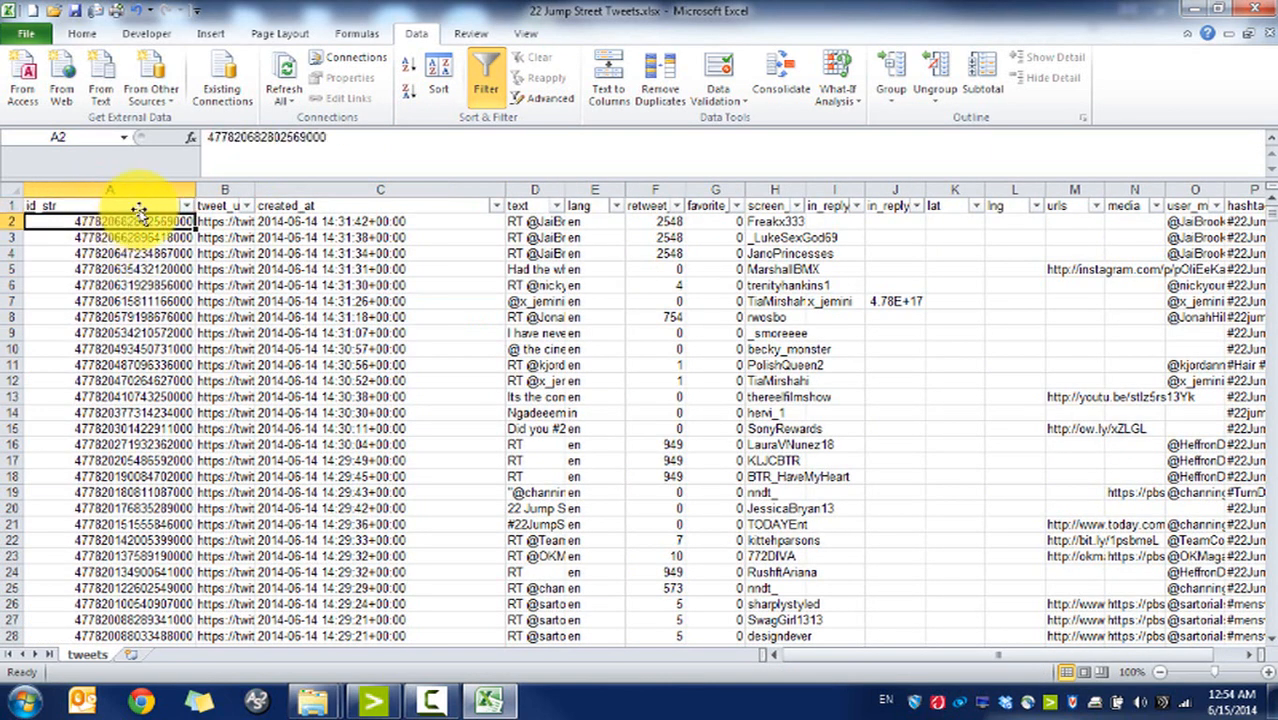
left_click_drag(258, 183, 258, 183)
double_click(258, 183)
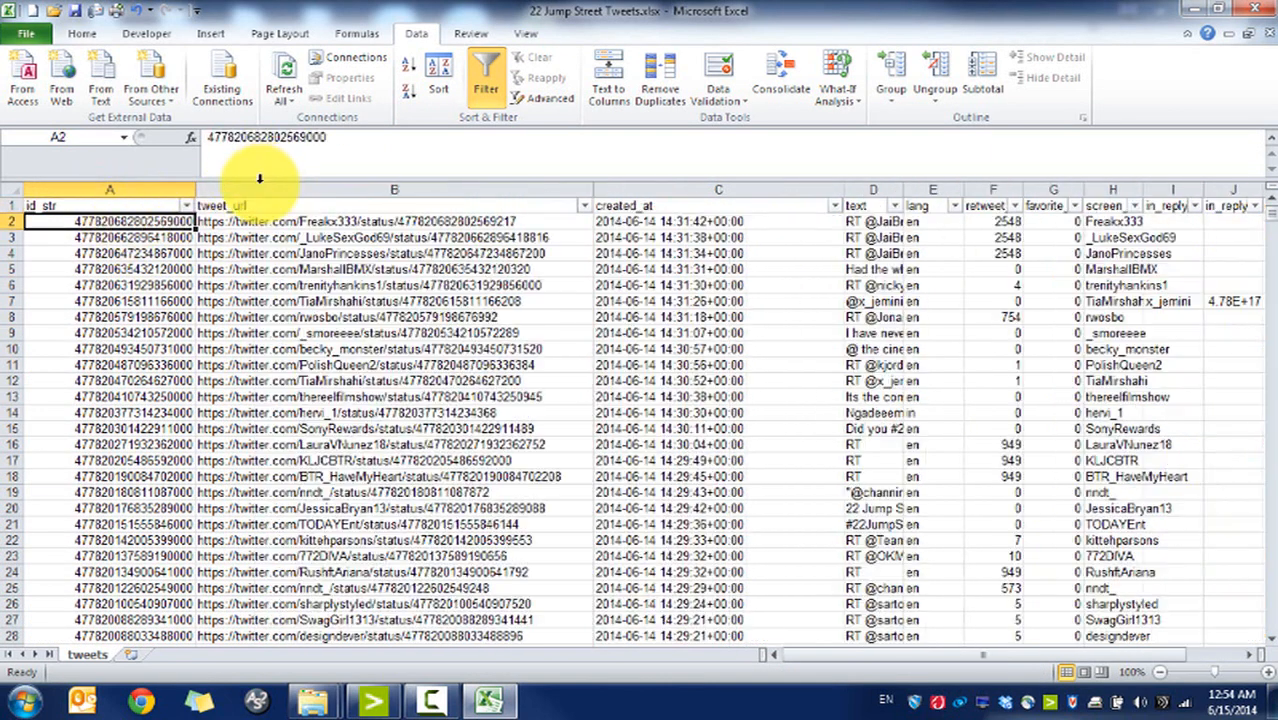
Step: Check the first tweet's URL, created_at timestamp and text values
left_click(251, 205)
left_click(255, 240)
left_click(298, 225)
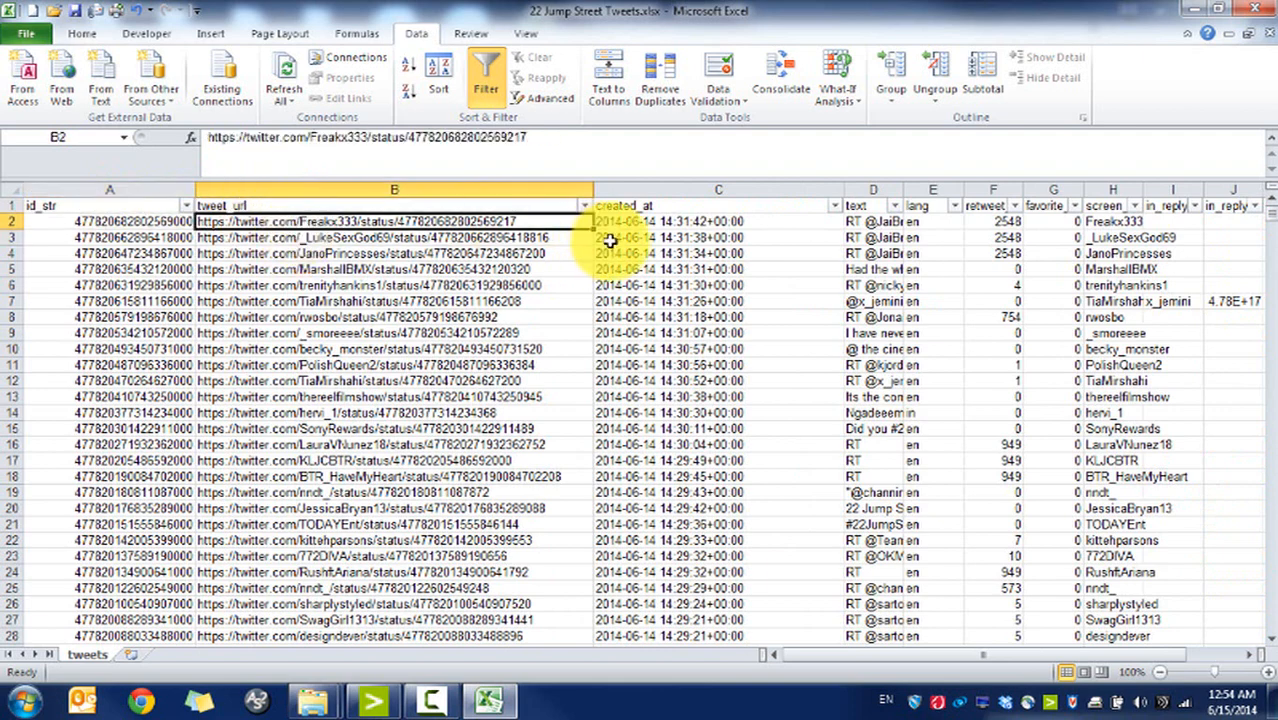
left_click(688, 221)
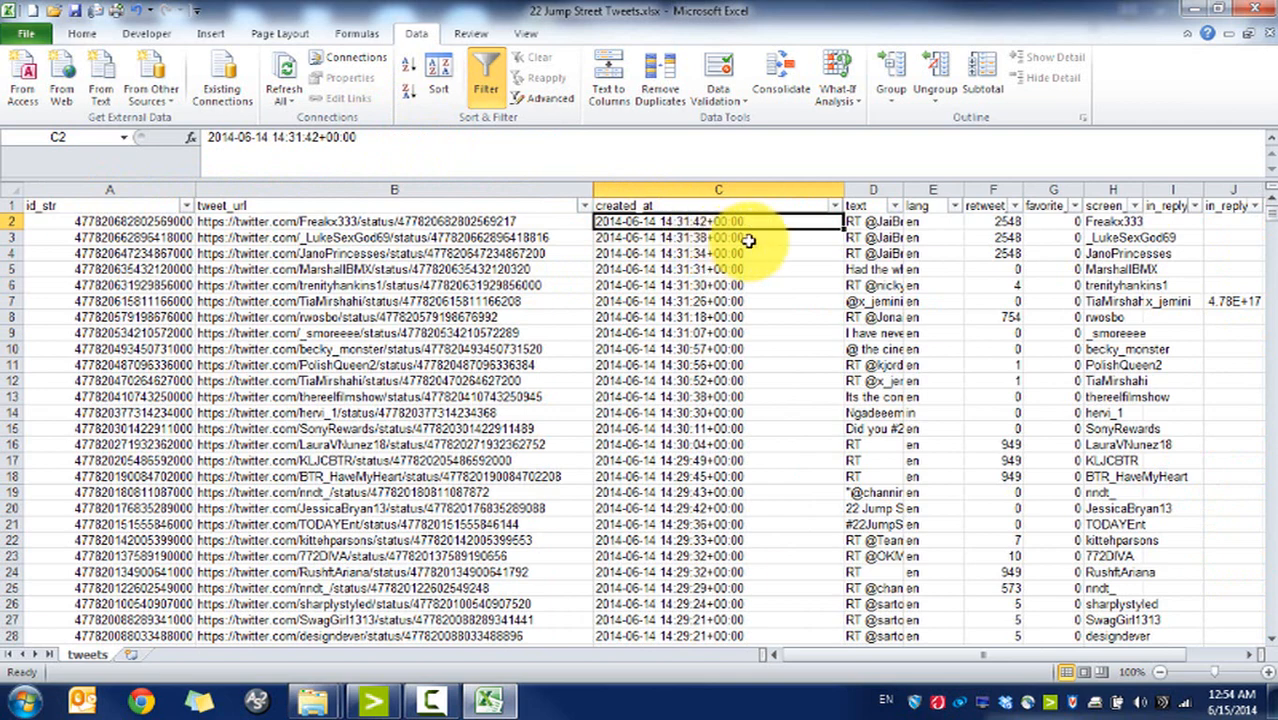
left_click(893, 221)
left_click(897, 190)
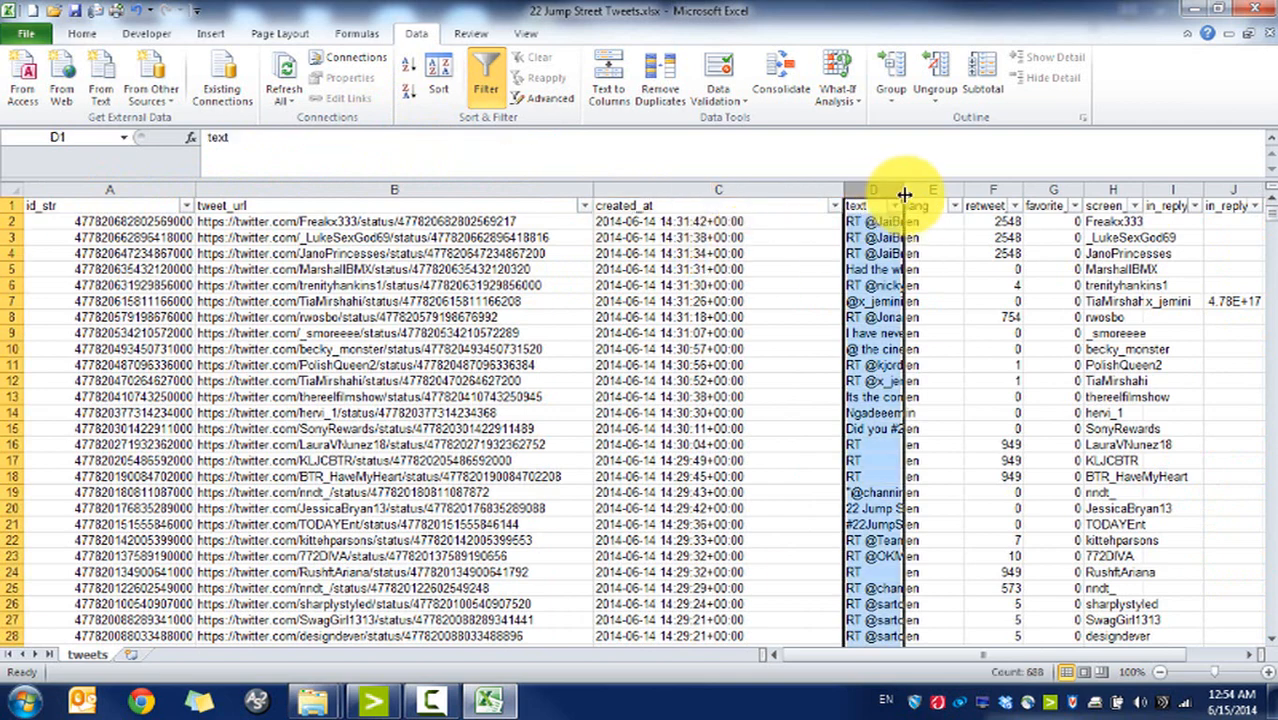
Step: Auto-fit column D to the tweet text and check the lang and retweet values
double_click(904, 193)
left_click(940, 254)
key("Right")
key("Right")
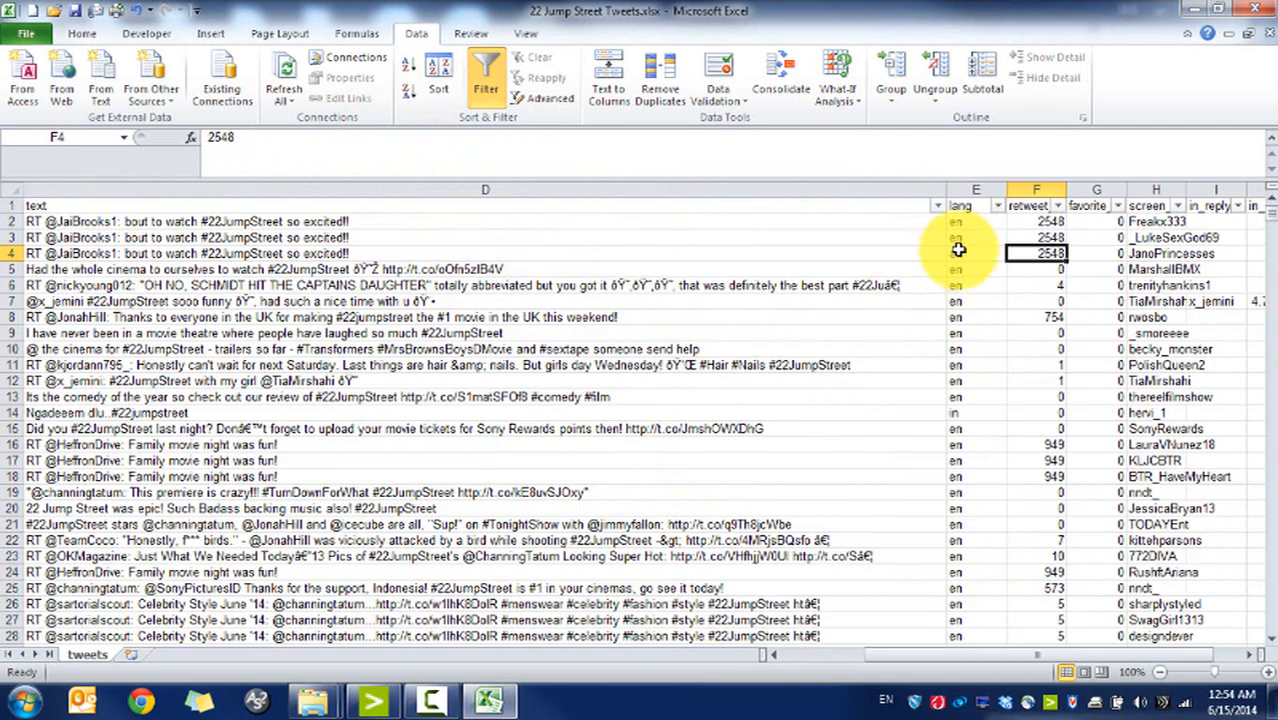
key("Right")
key("Right")
key("Right")
key("Right")
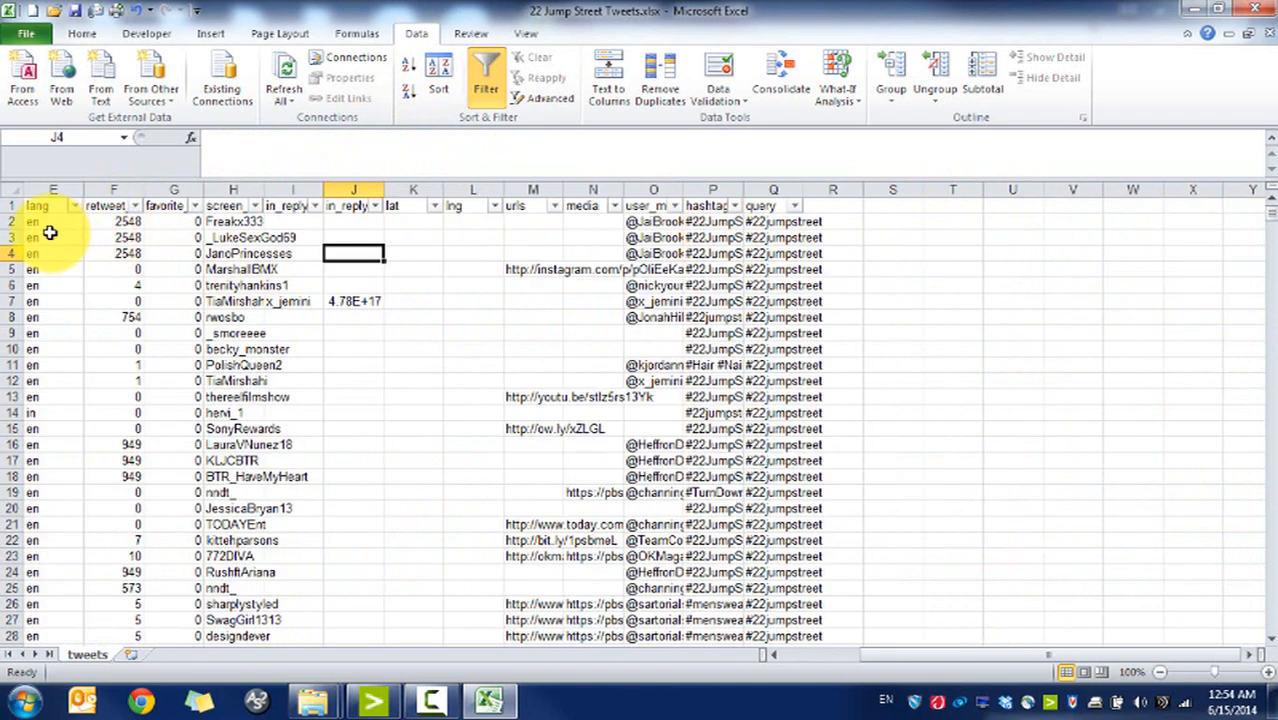
left_click(50, 234)
left_click(123, 220)
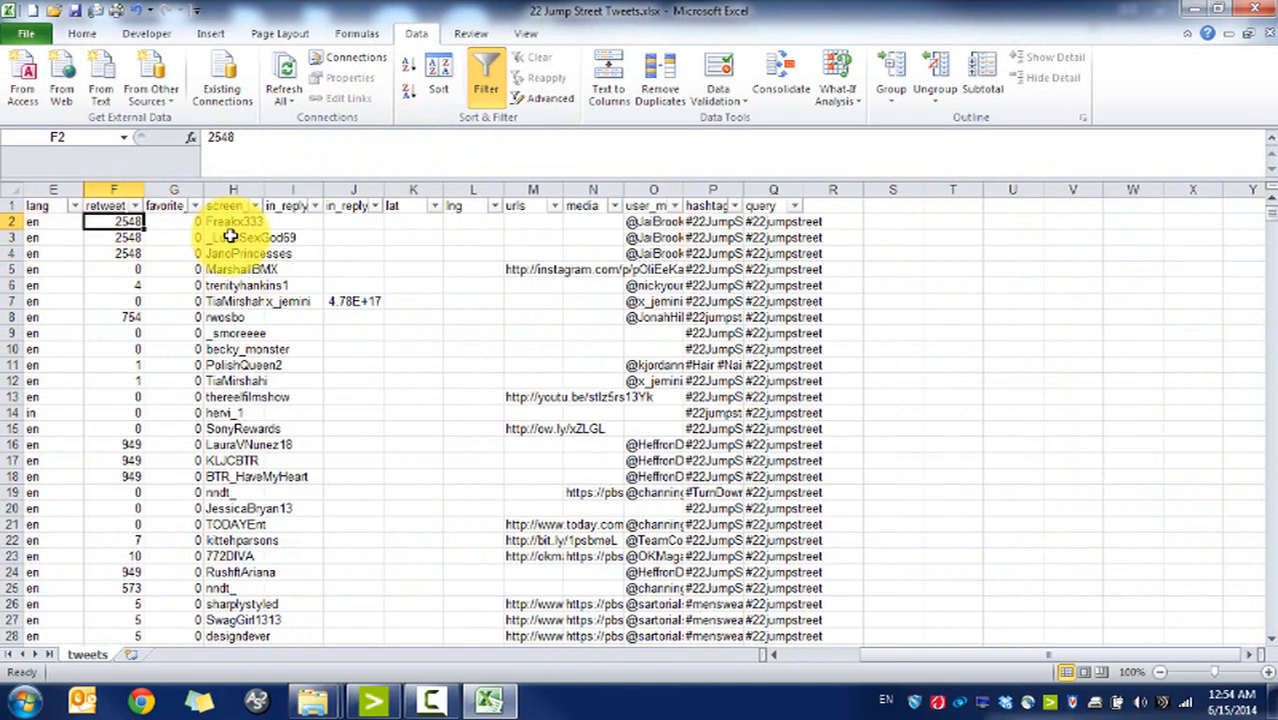
Step: Widen column H to fit screen names, then inspect the in_reply and instagram URL cells
left_click(257, 190)
left_click_drag(262, 190, 331, 190)
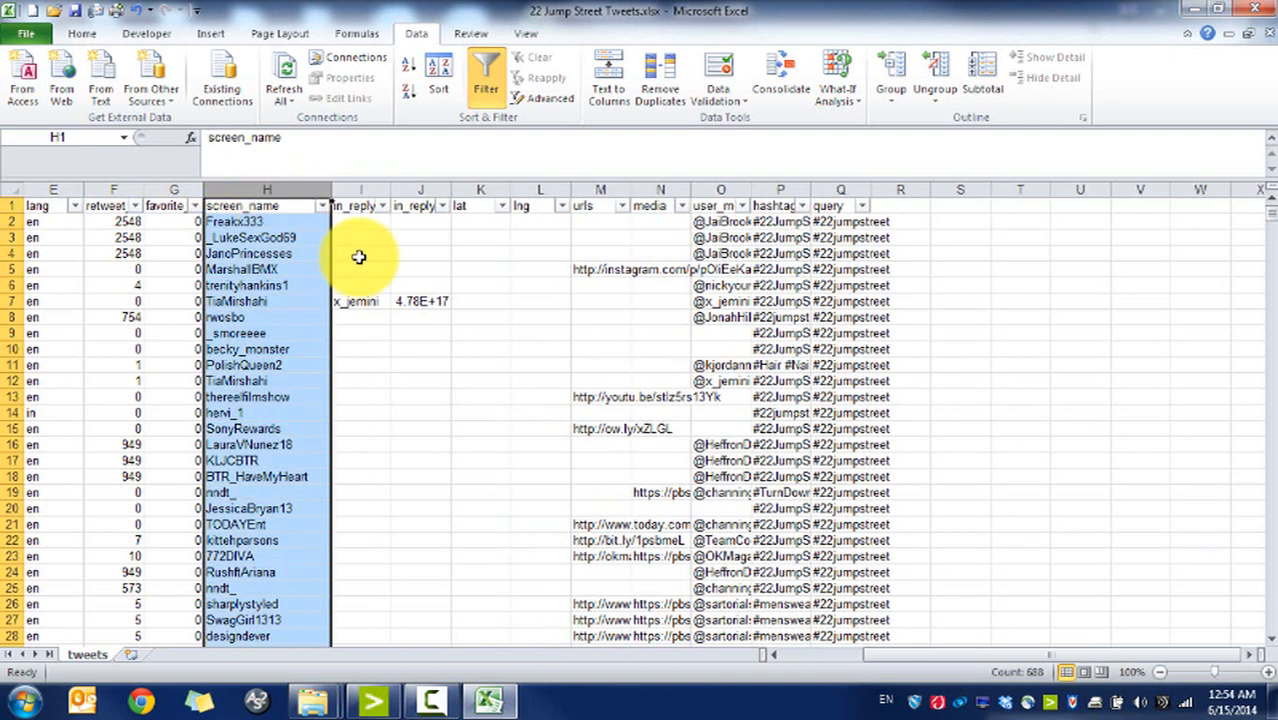
left_click(288, 225)
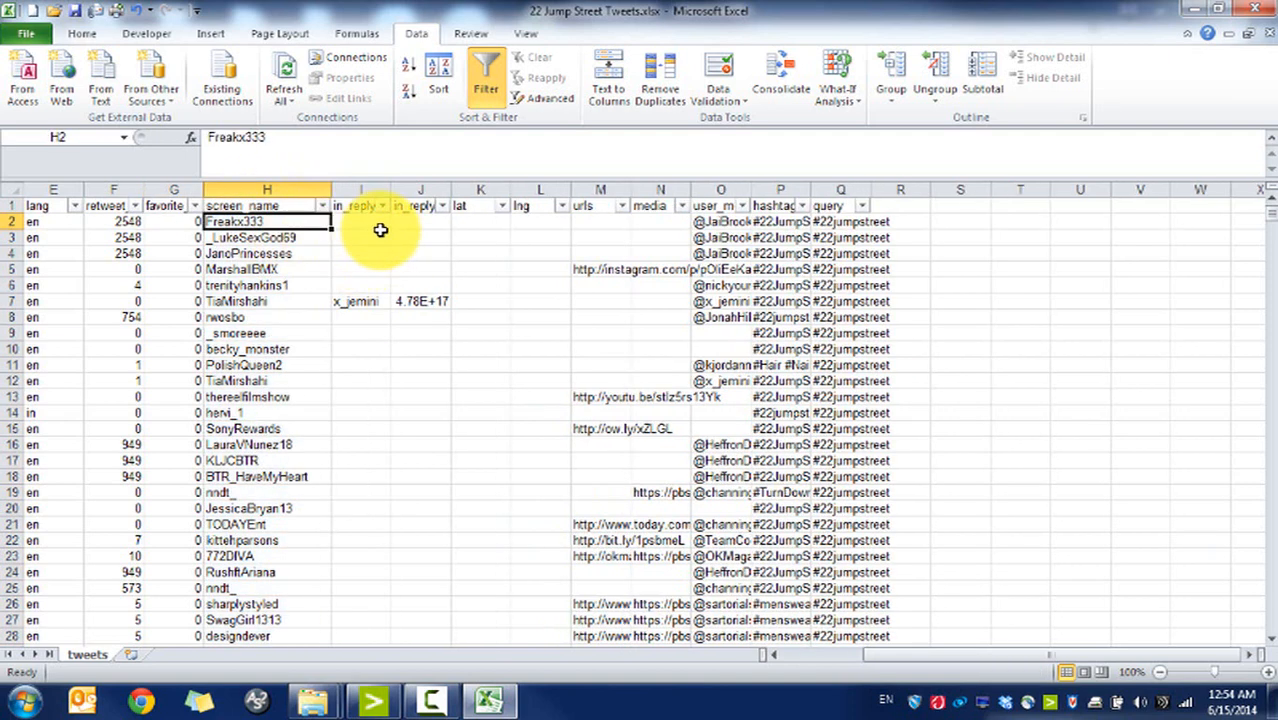
left_click(380, 234)
left_click(366, 302)
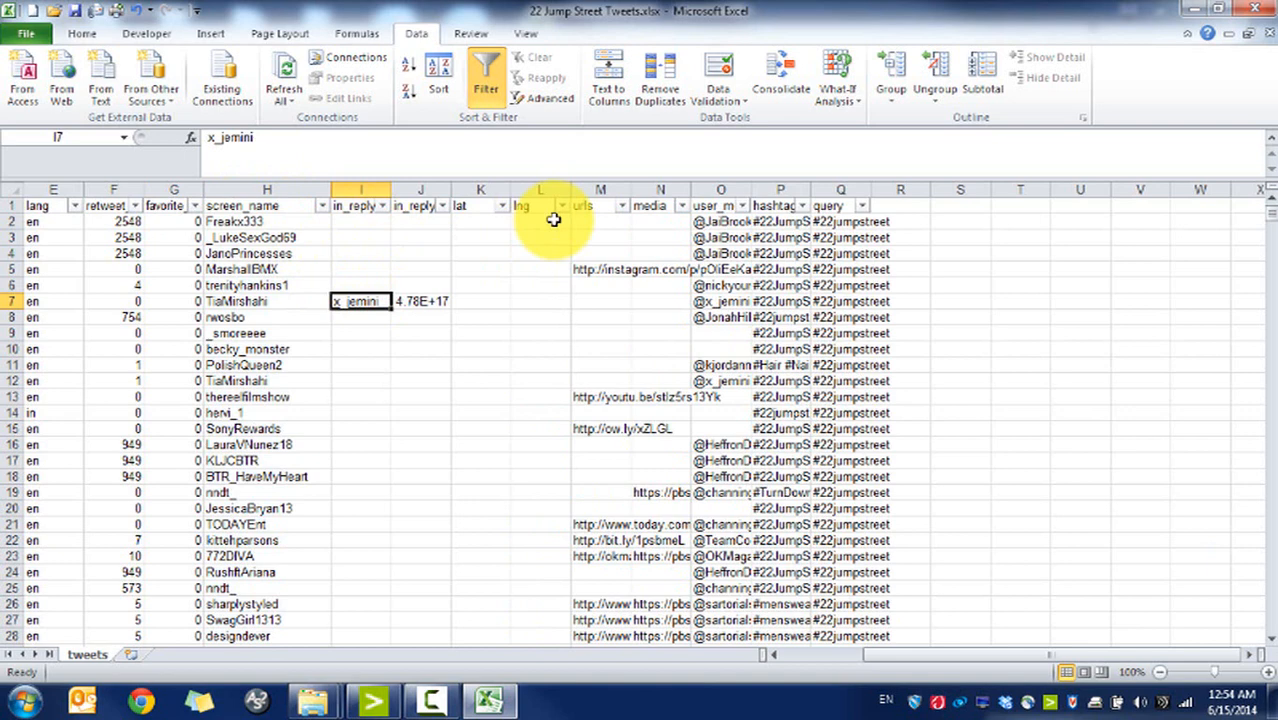
left_click(605, 268)
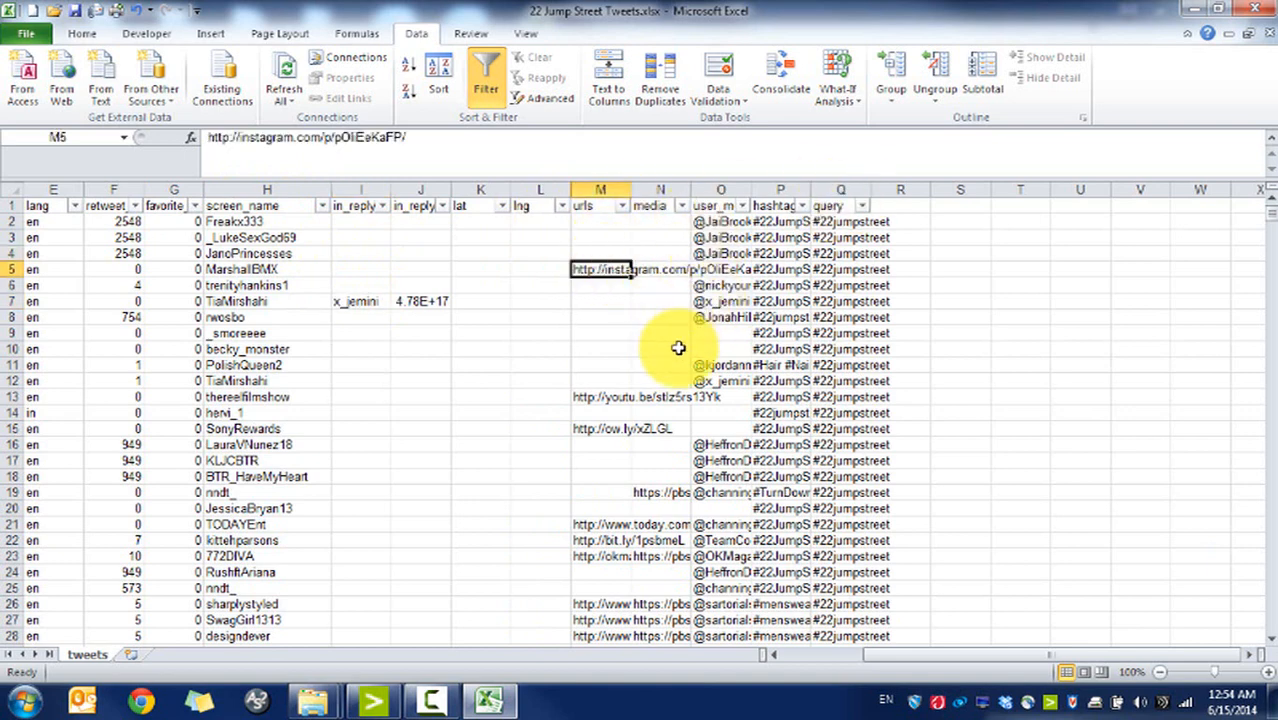
Step: Auto-fit column O to its user_mentions entries
left_click_drag(724, 222, 729, 231)
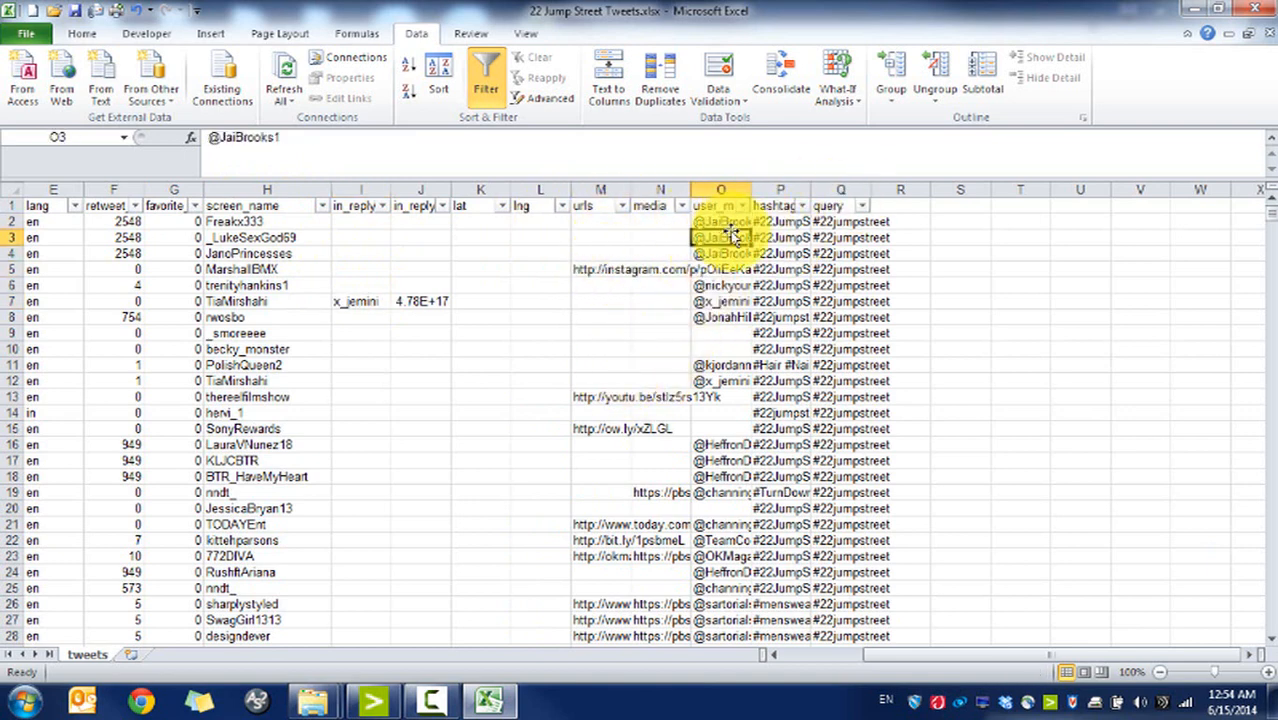
left_click(720, 301)
left_click(720, 476)
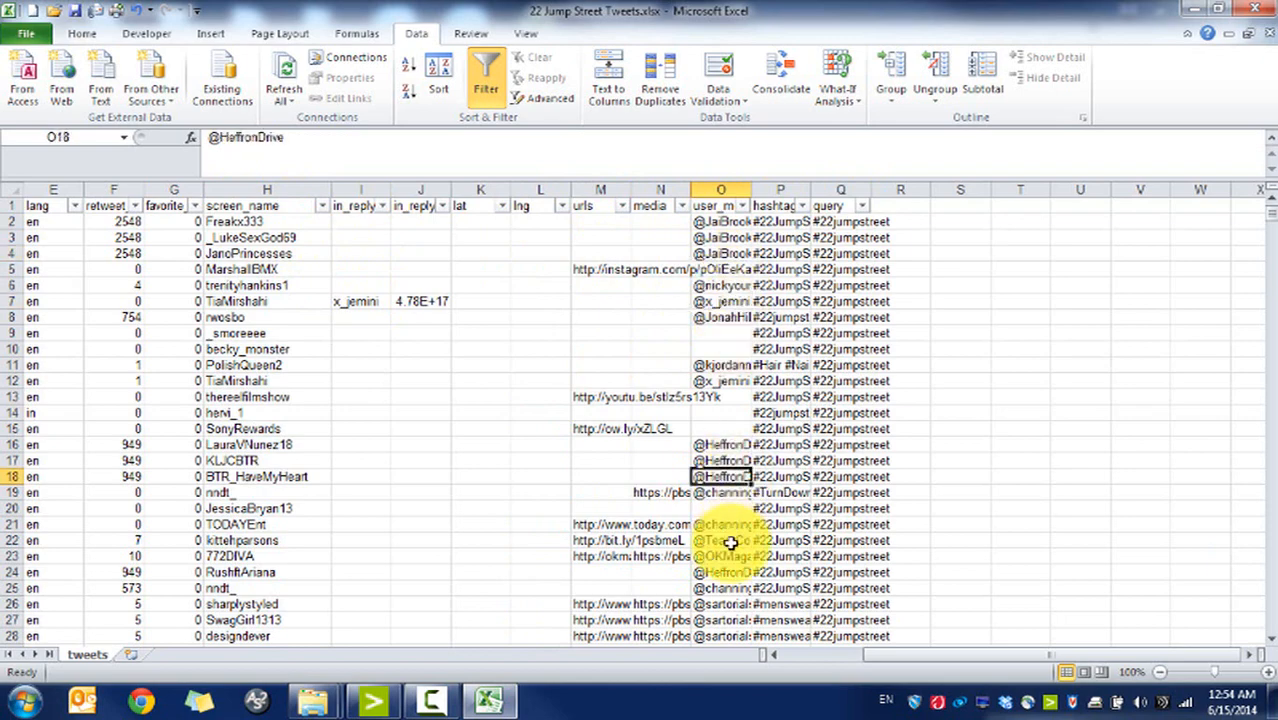
left_click(720, 556)
left_click(724, 463)
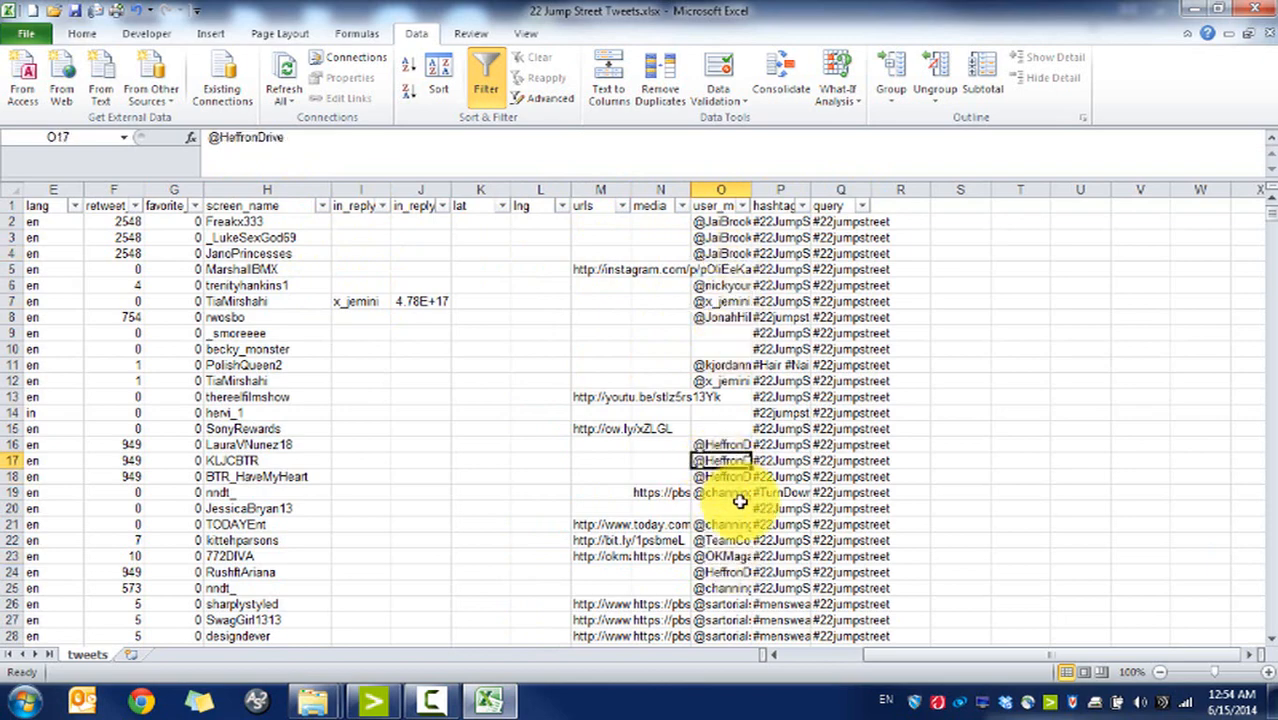
double_click(746, 190)
Step: Auto-fit column P to its hashtags
left_click_drag(1161, 288, 836, 282)
left_click(1198, 226)
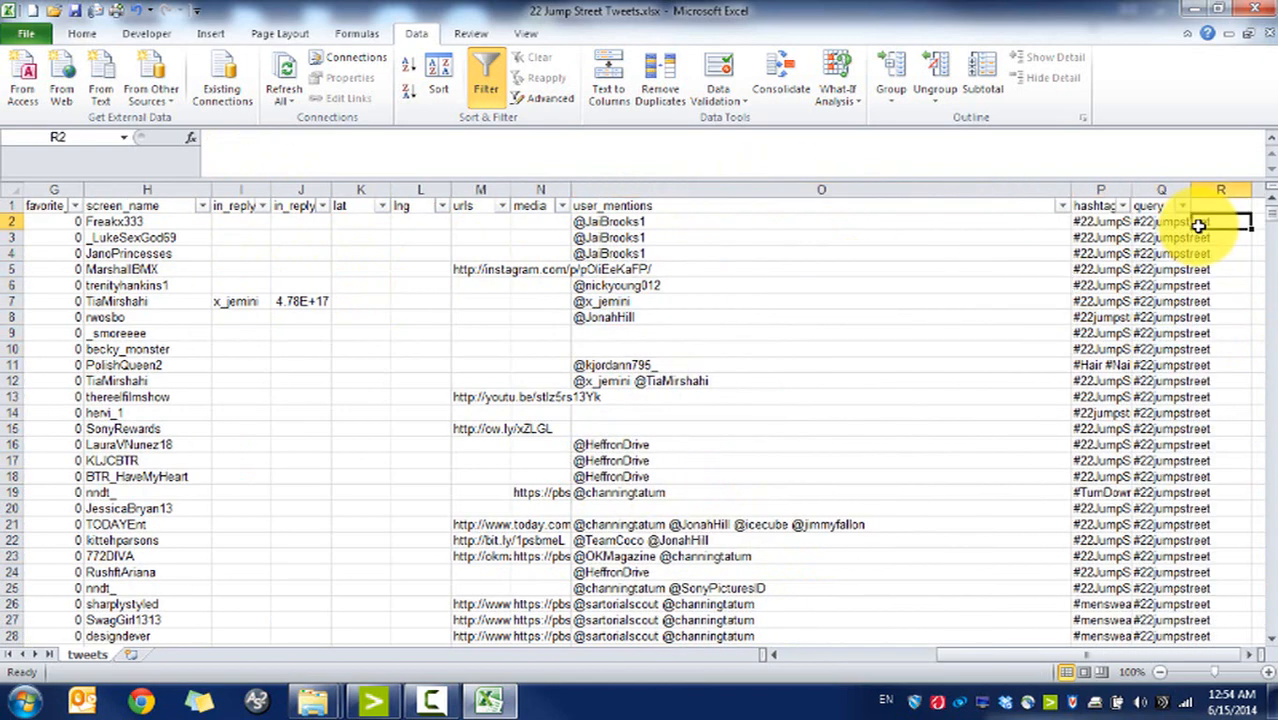
left_click(1105, 237)
double_click(1132, 190)
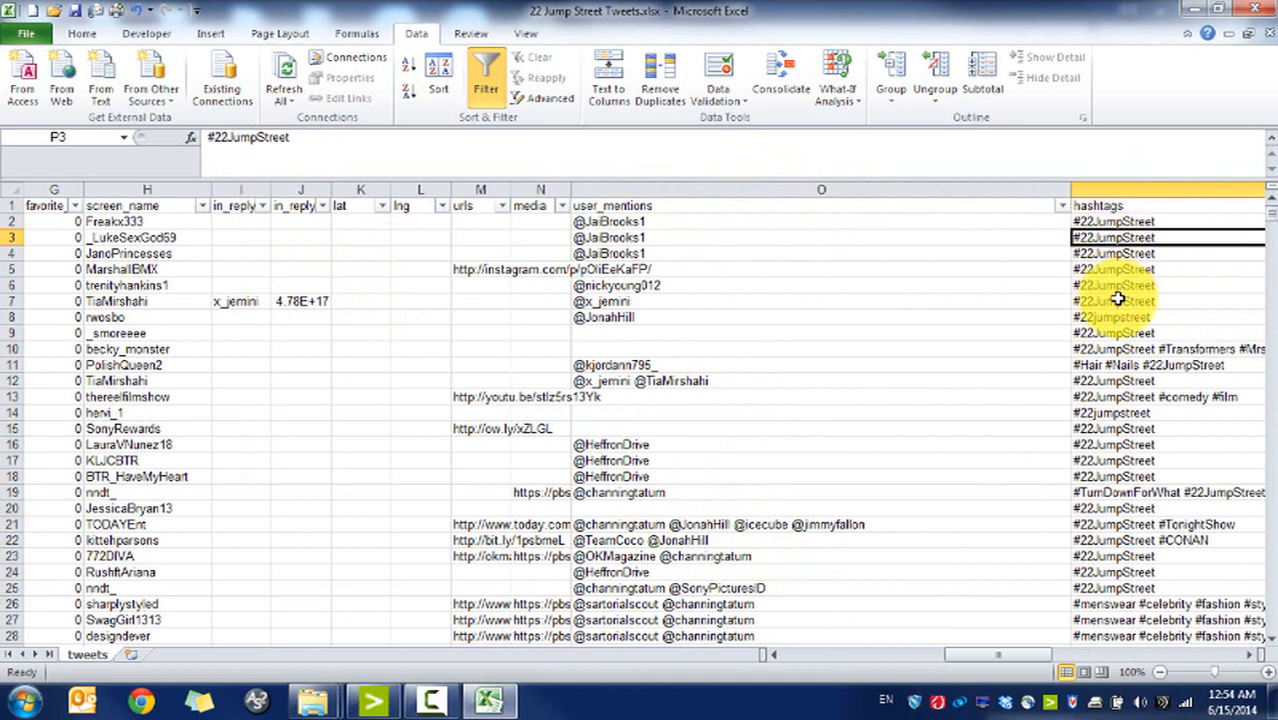
Step: Auto-fit column Q to its query values and return to the start of the table
left_click_drag(1118, 299, 866, 317)
left_click(656, 267)
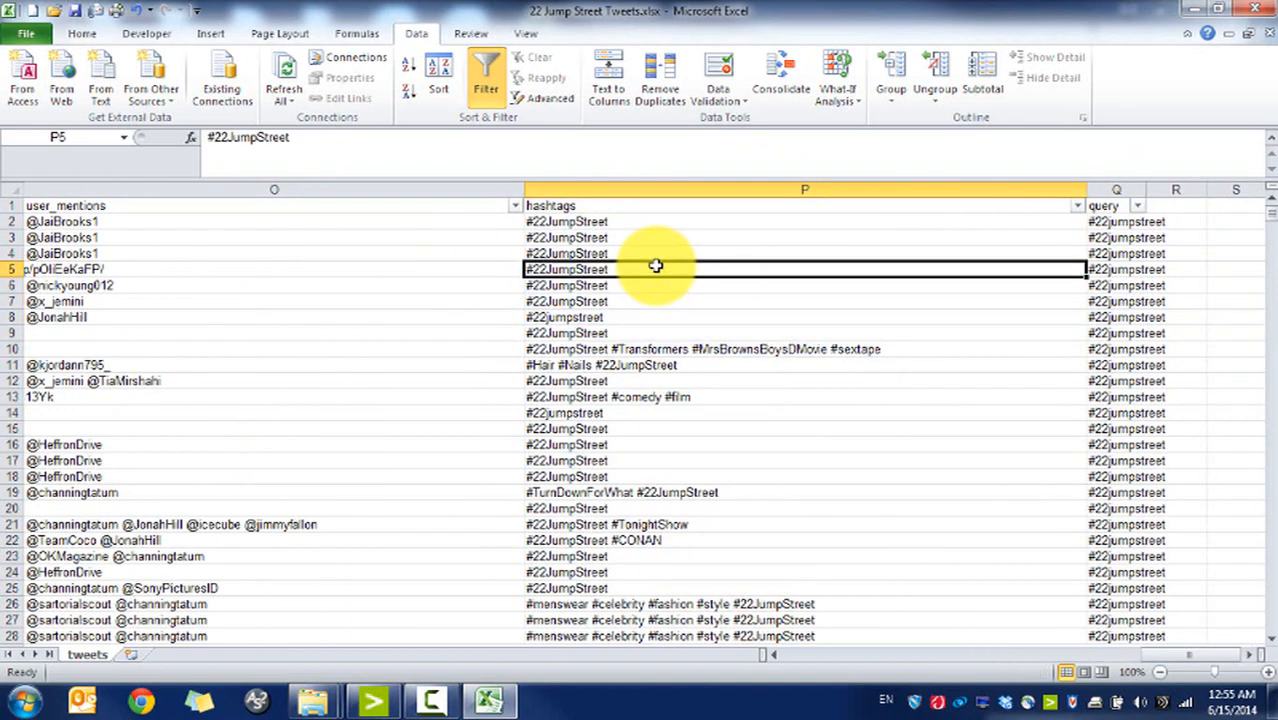
left_click(1120, 224)
left_click(1138, 190)
double_click(1147, 190)
left_click(1130, 222)
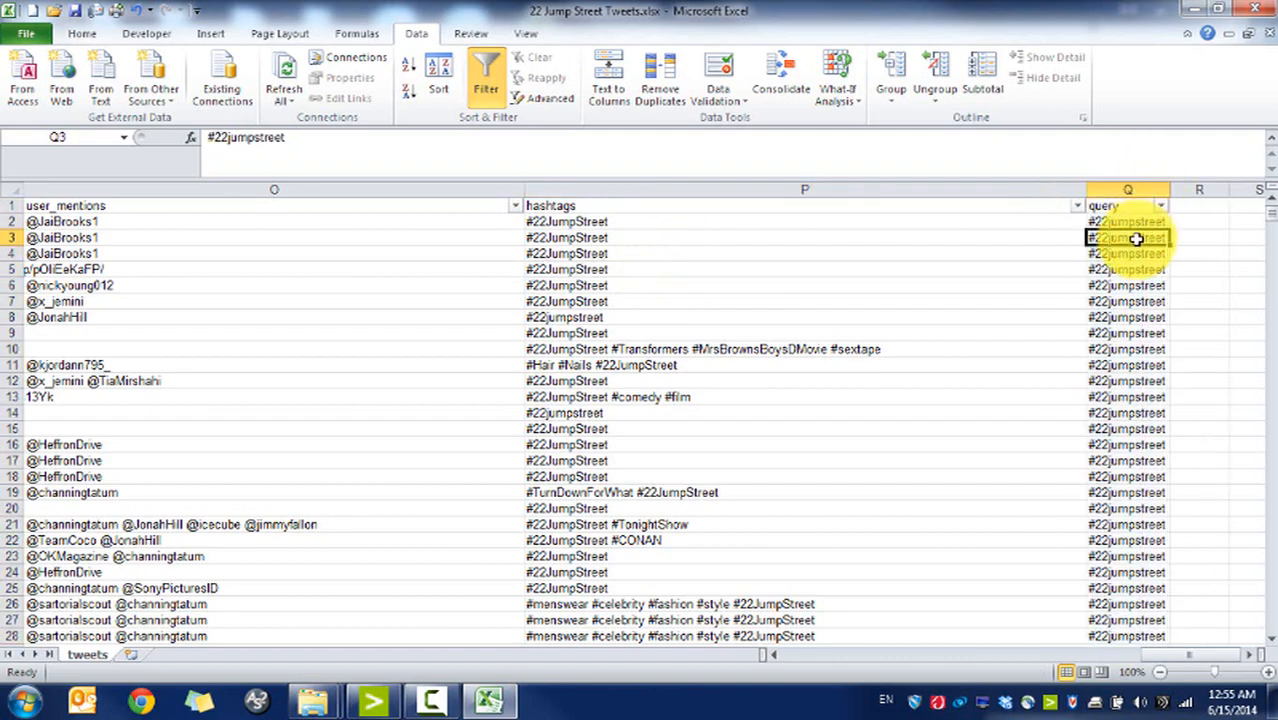
left_click_drag(348, 400, 140, 430)
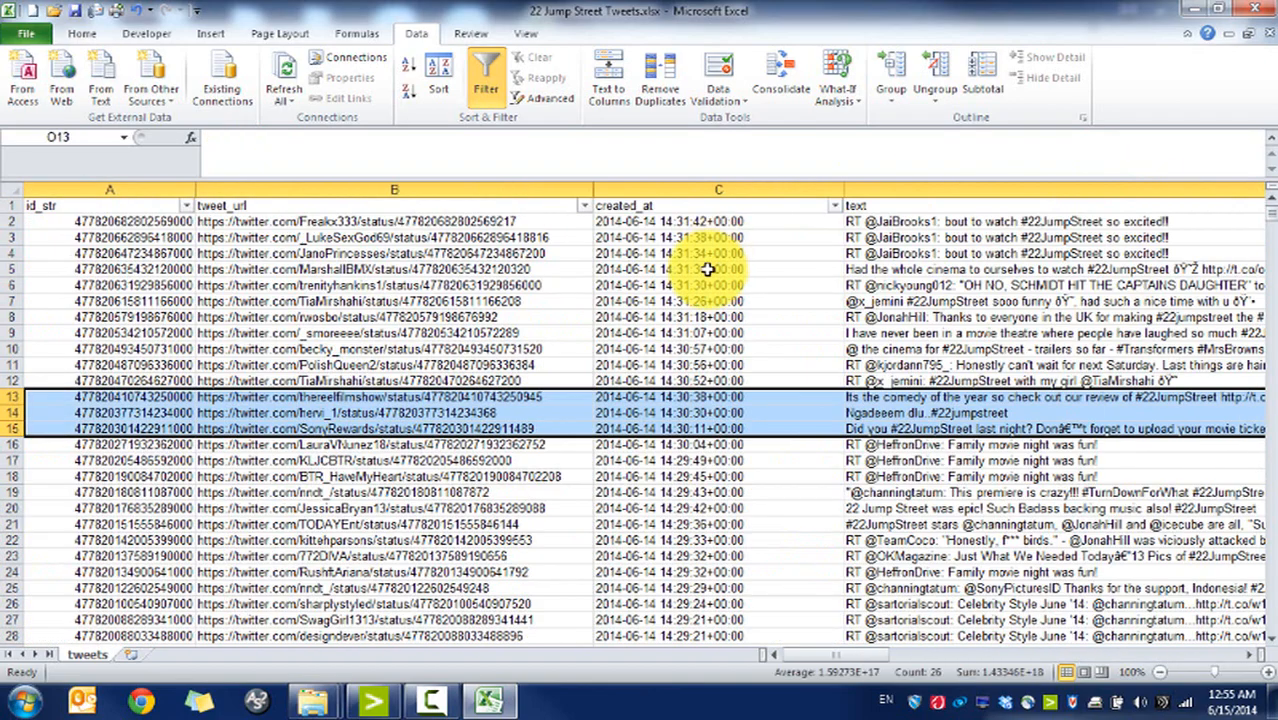
Step: Open Word Bank.xlsx from the Module 07 folder and bring it to the front in Excel
mouse_move(322, 700)
left_click(405, 636)
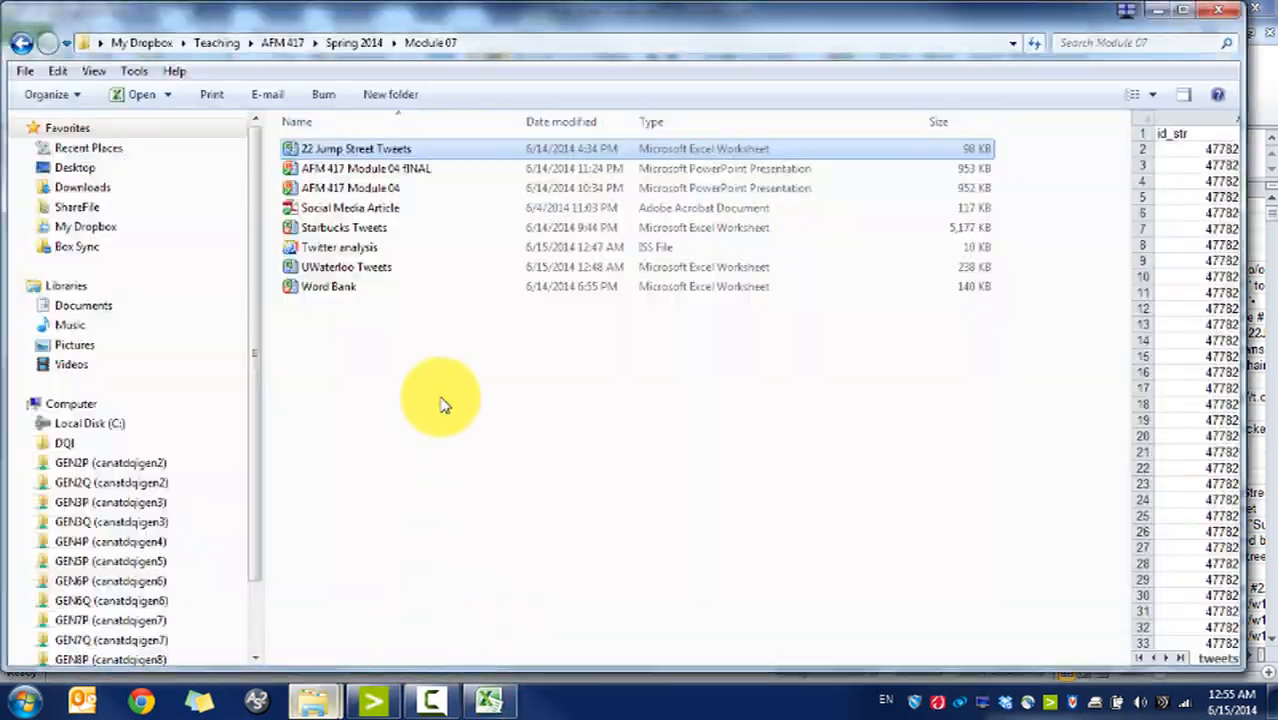
double_click(345, 298)
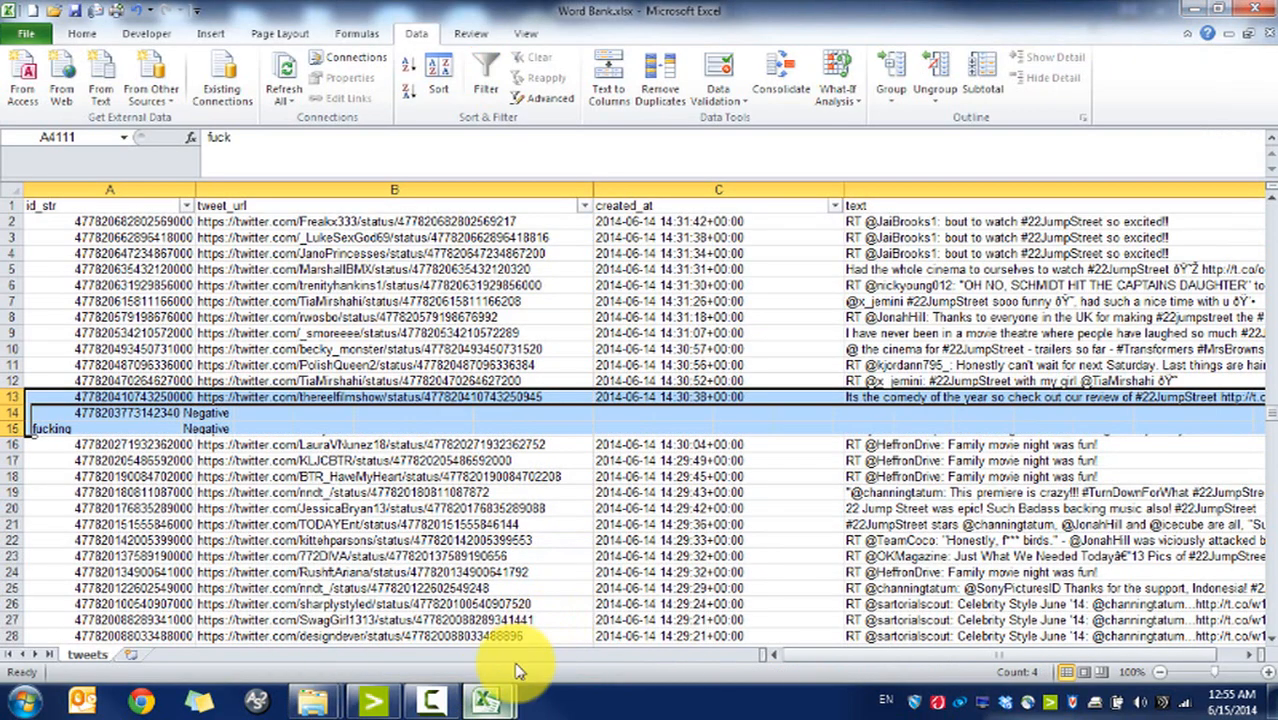
mouse_move(505, 700)
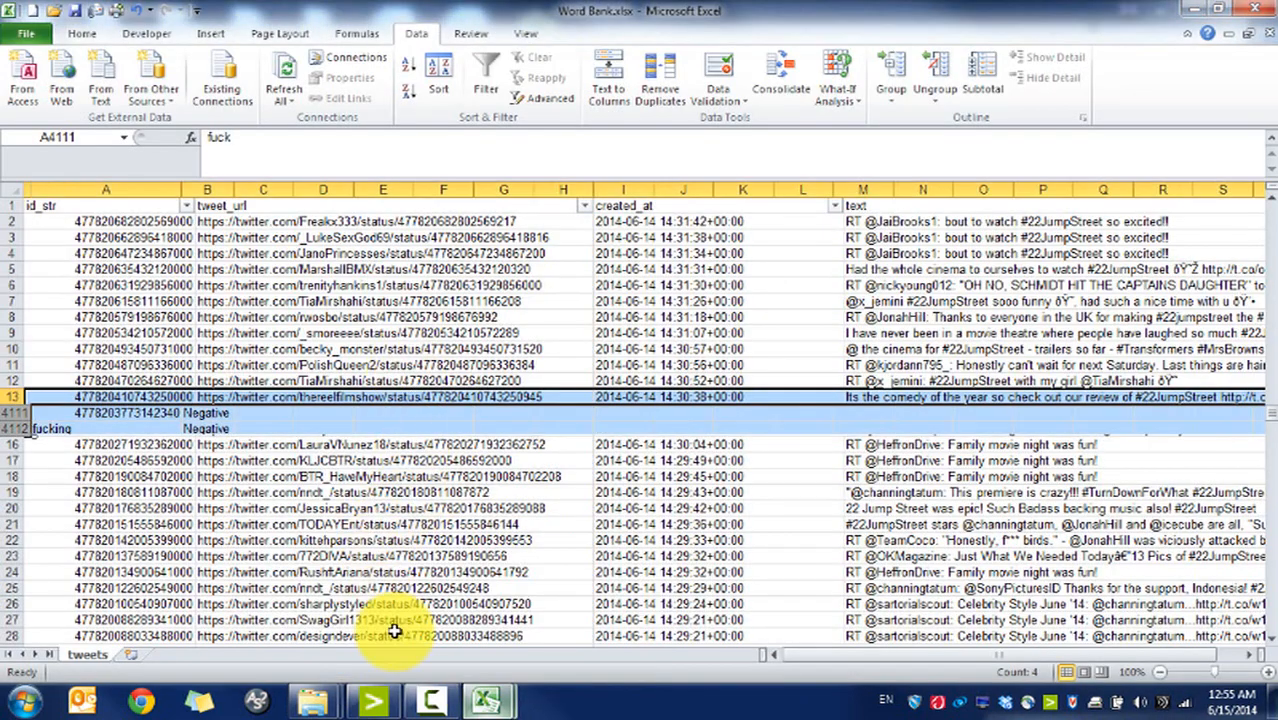
left_click(414, 630)
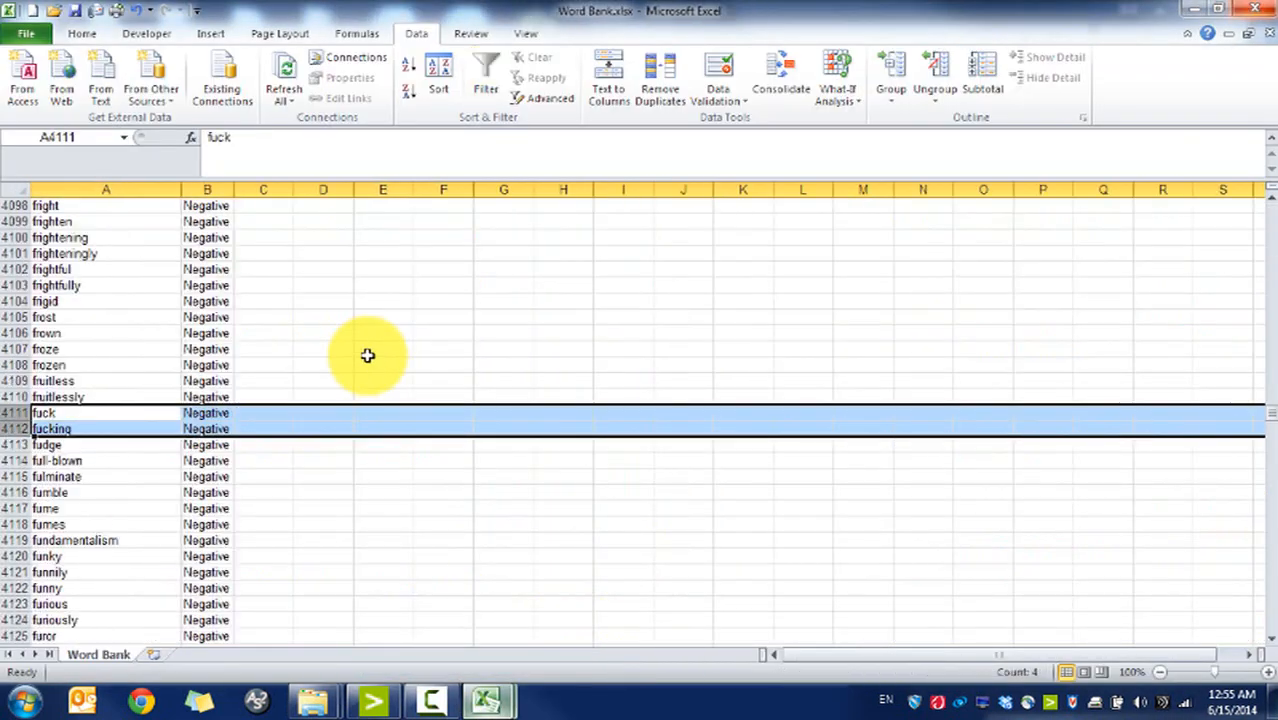
left_click(106, 199)
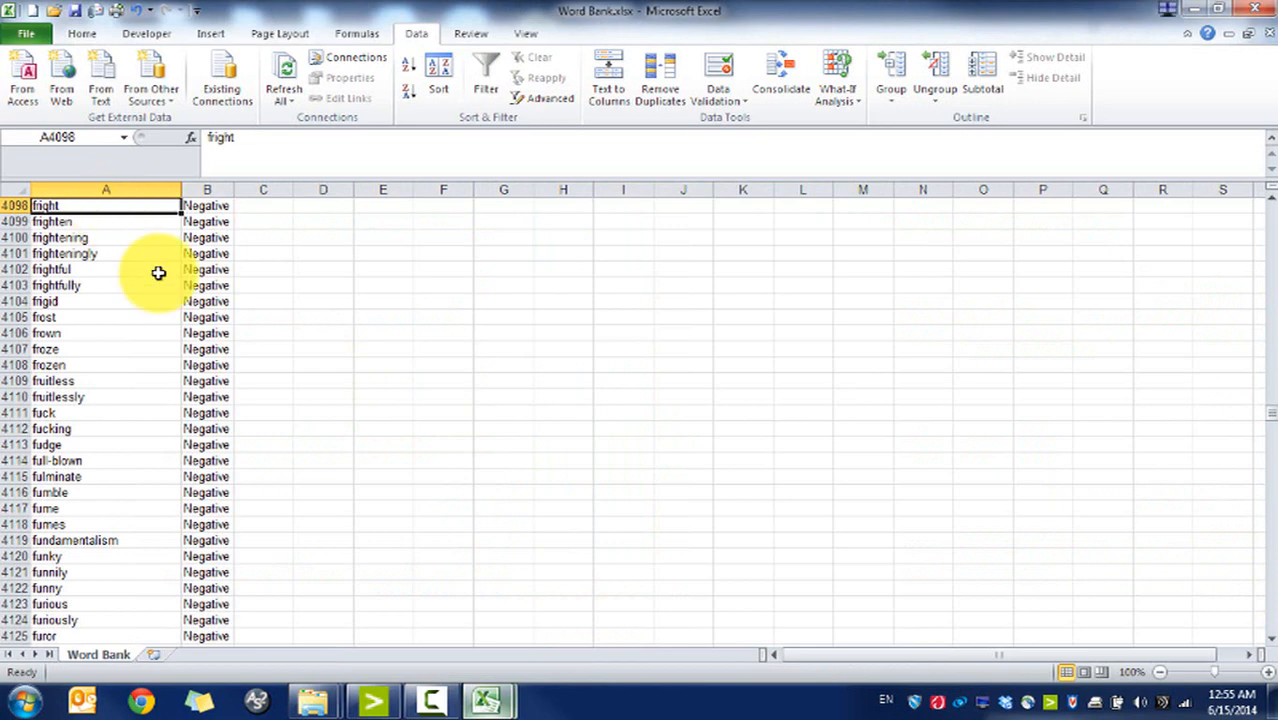
Step: Widen column B so the Sentiment values fit
key("ctrl+Home")
left_click(203, 240)
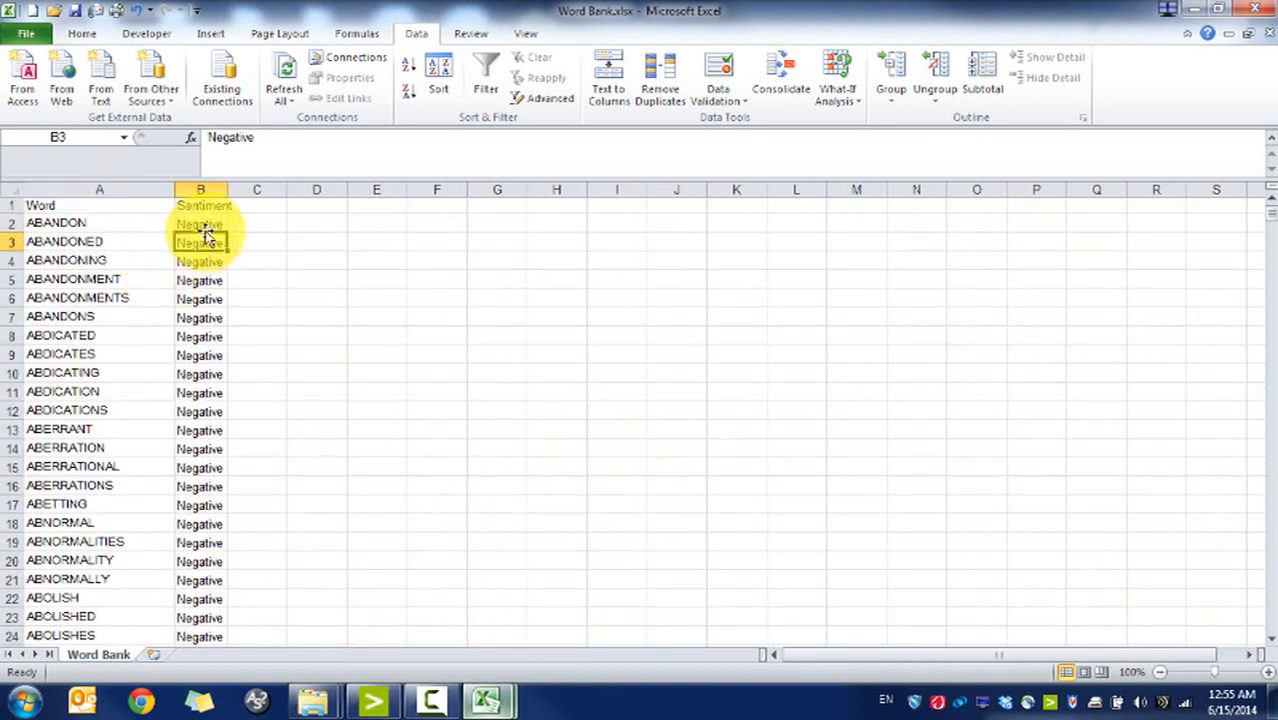
left_click_drag(225, 195, 298, 214)
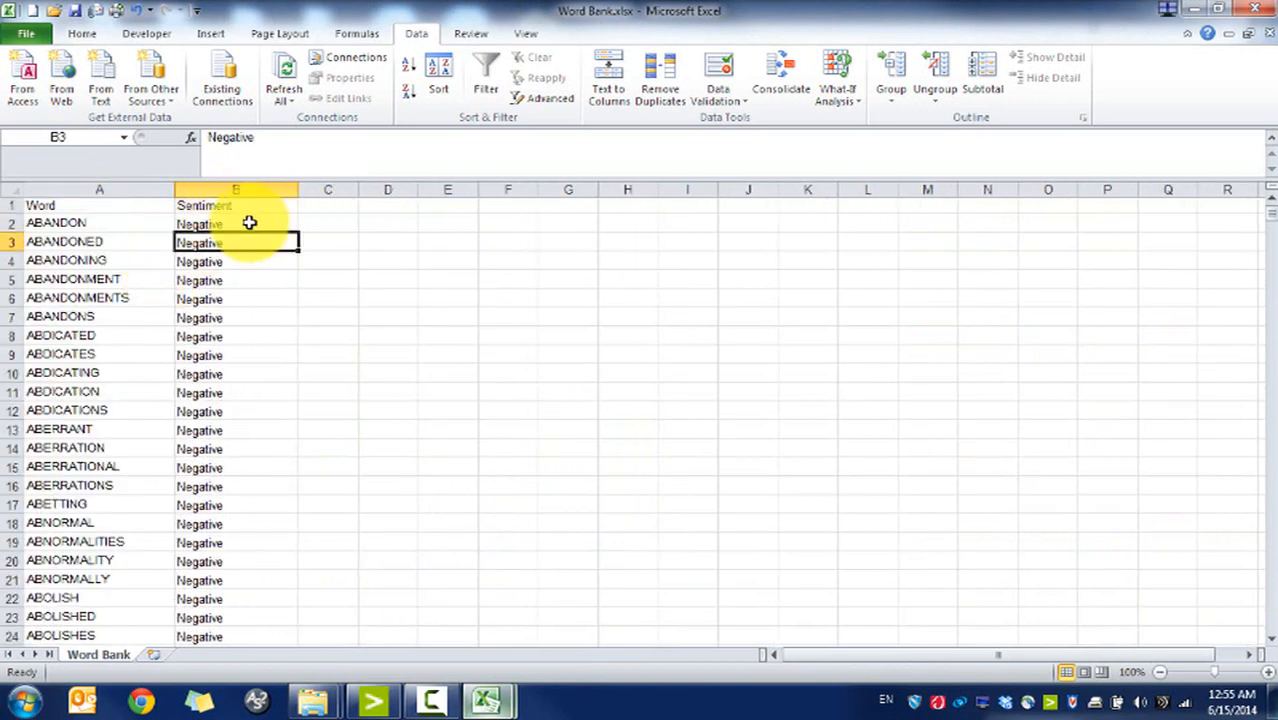
left_click(102, 254)
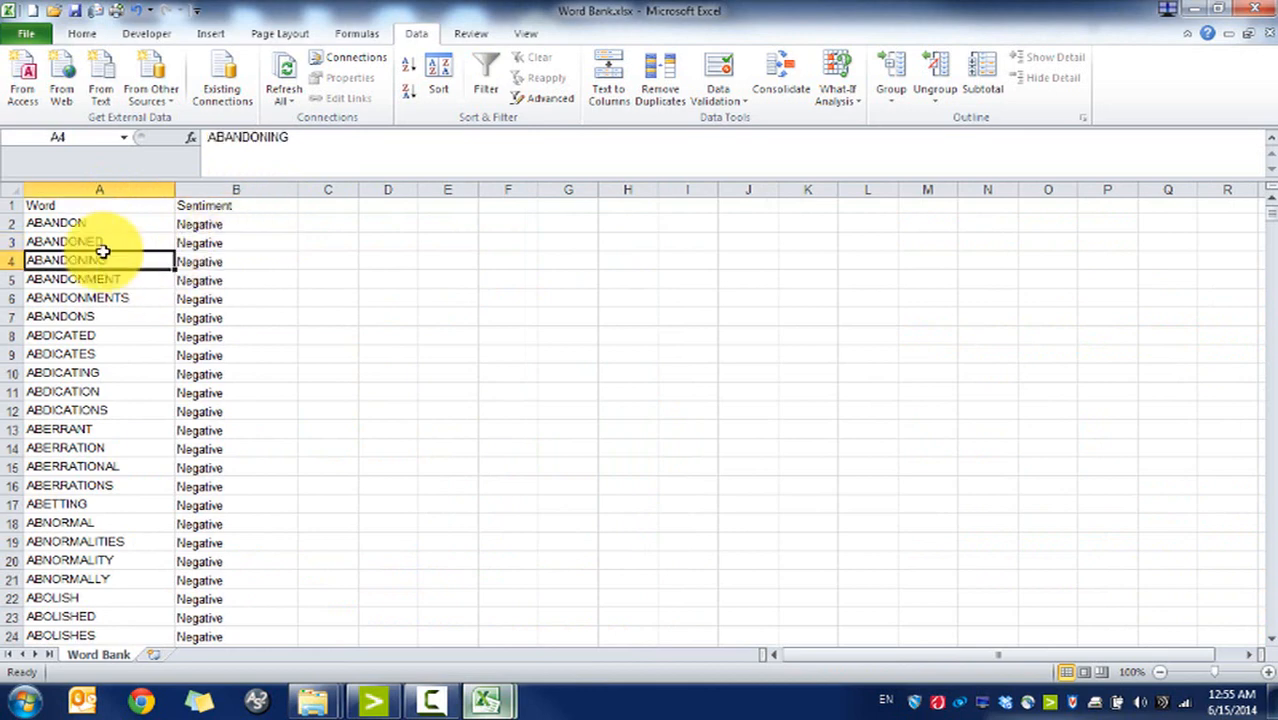
Step: Add header filters, show only Positive words, then clear the filter
left_click(258, 203)
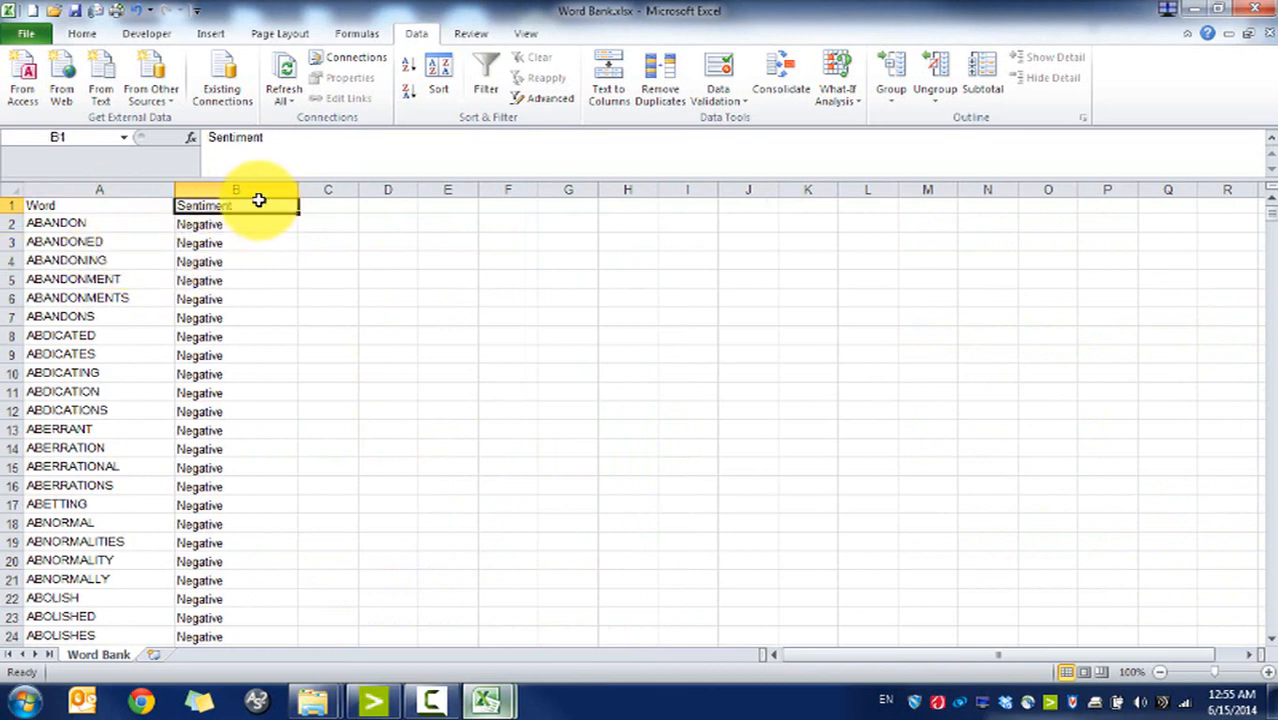
left_click(485, 78)
left_click(290, 205)
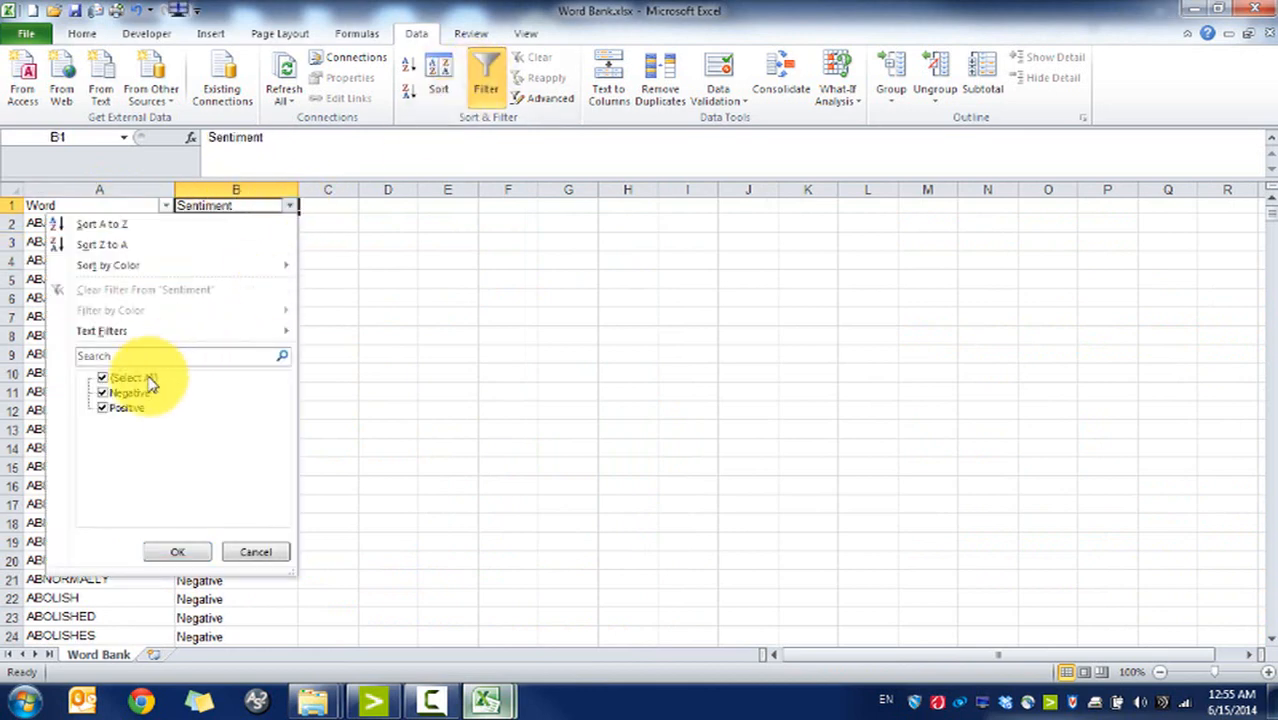
left_click(128, 408)
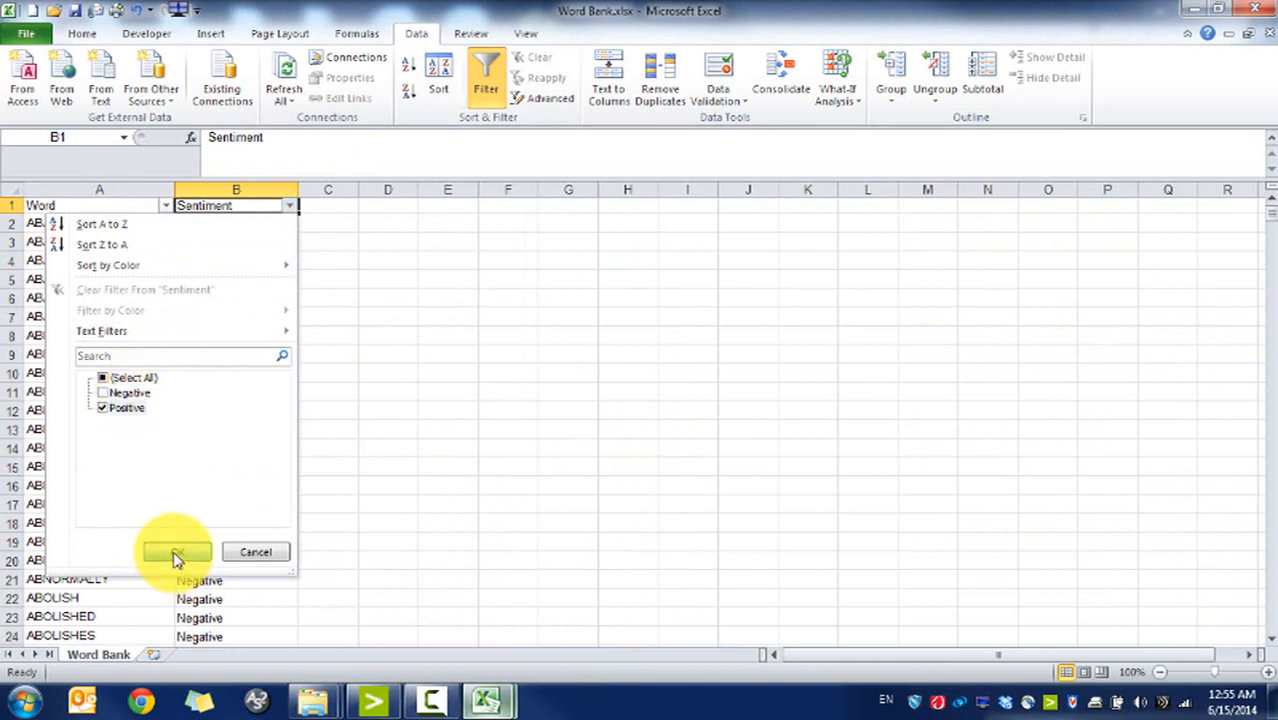
left_click(175, 555)
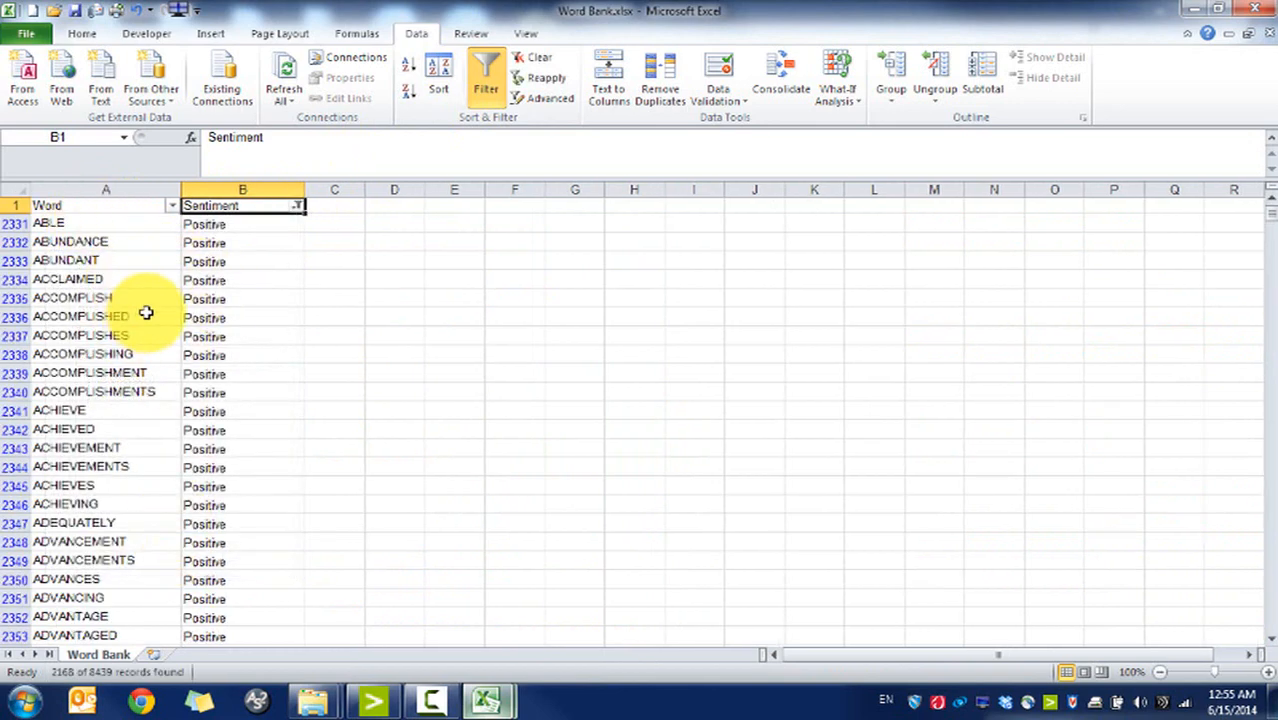
key("alt+a")
key("c")
left_click(114, 189)
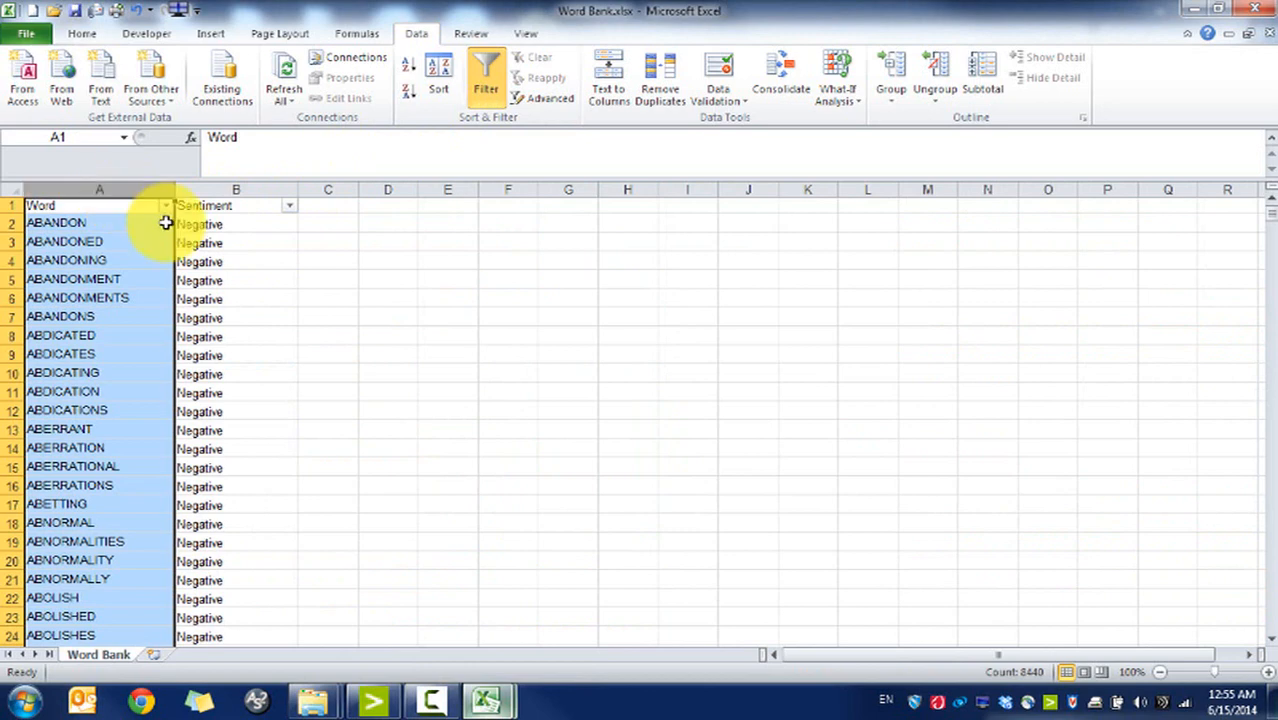
left_click(168, 279)
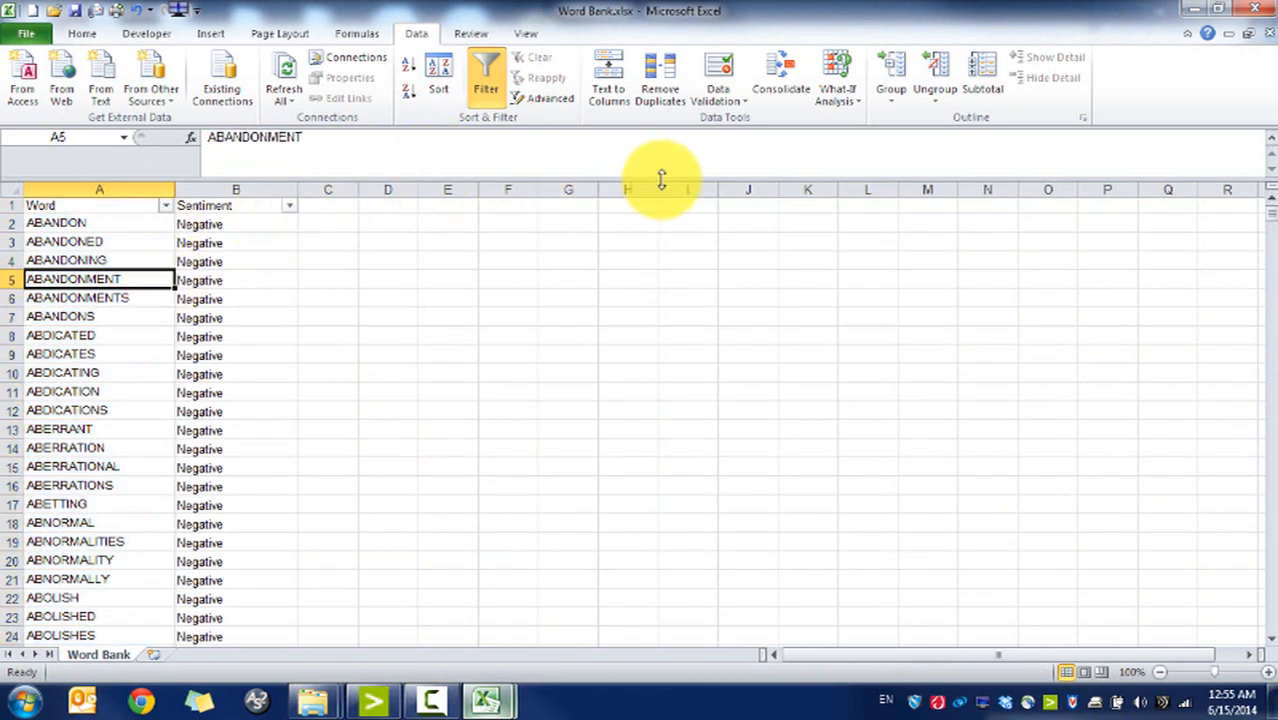
Step: Close Word Bank and the tweets workbook without saving, then launch CaseWare IDEA
left_click(1245, 34)
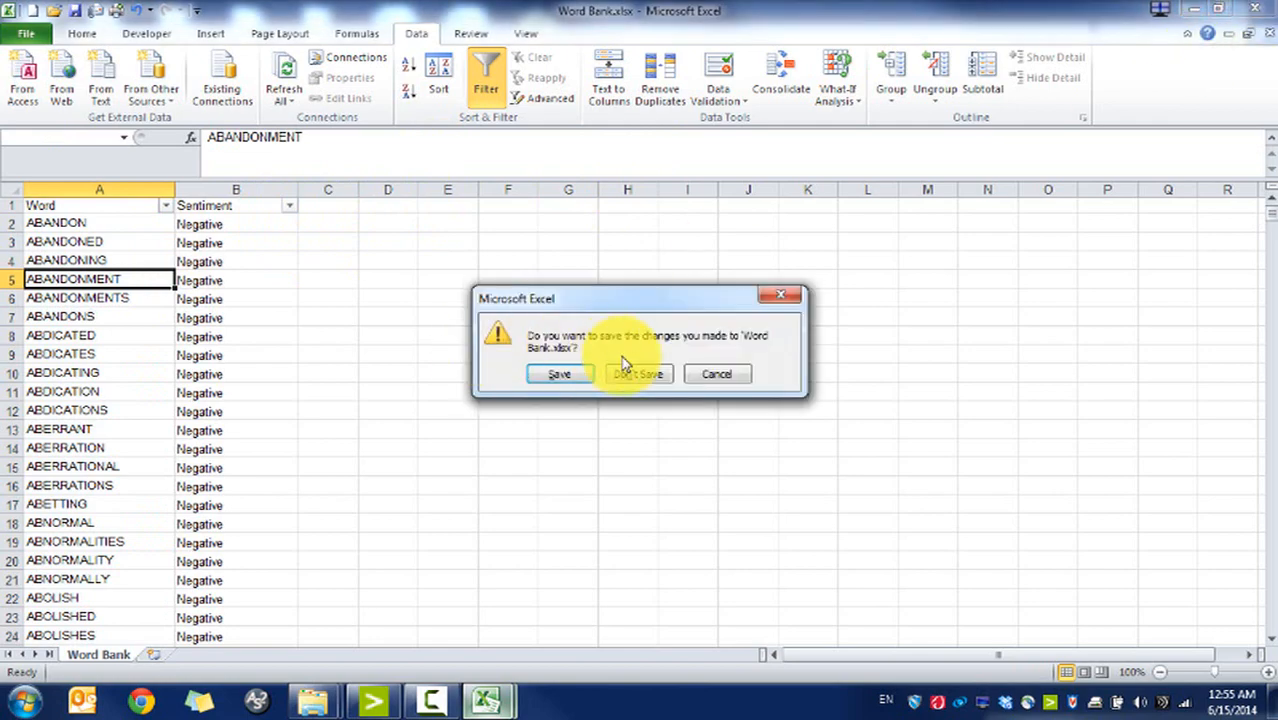
left_click(641, 375)
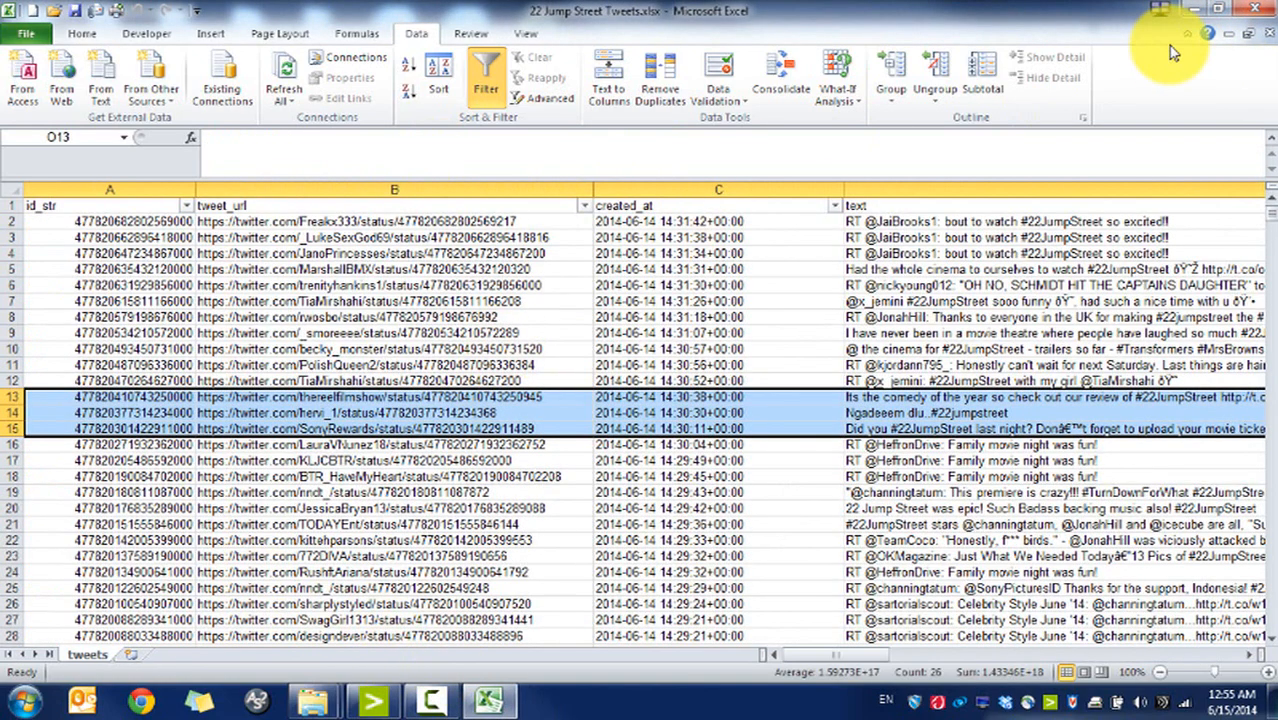
left_click(1247, 34)
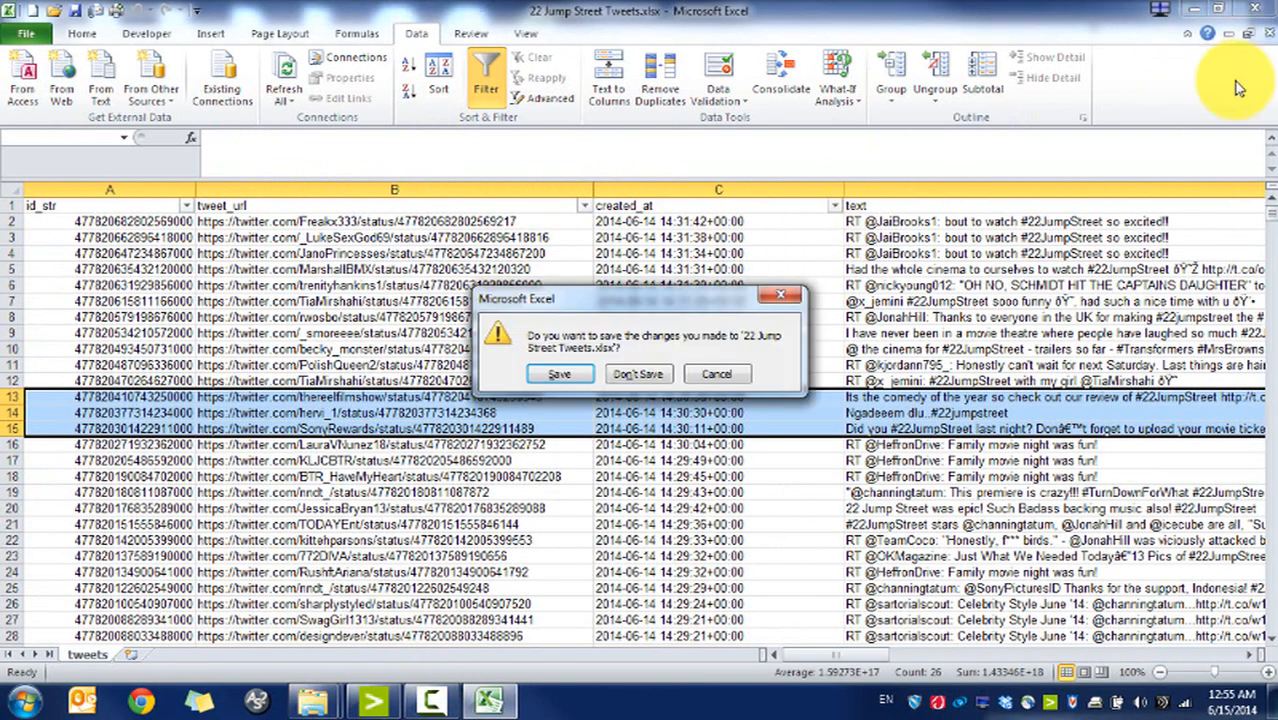
left_click(636, 377)
left_click(24, 700)
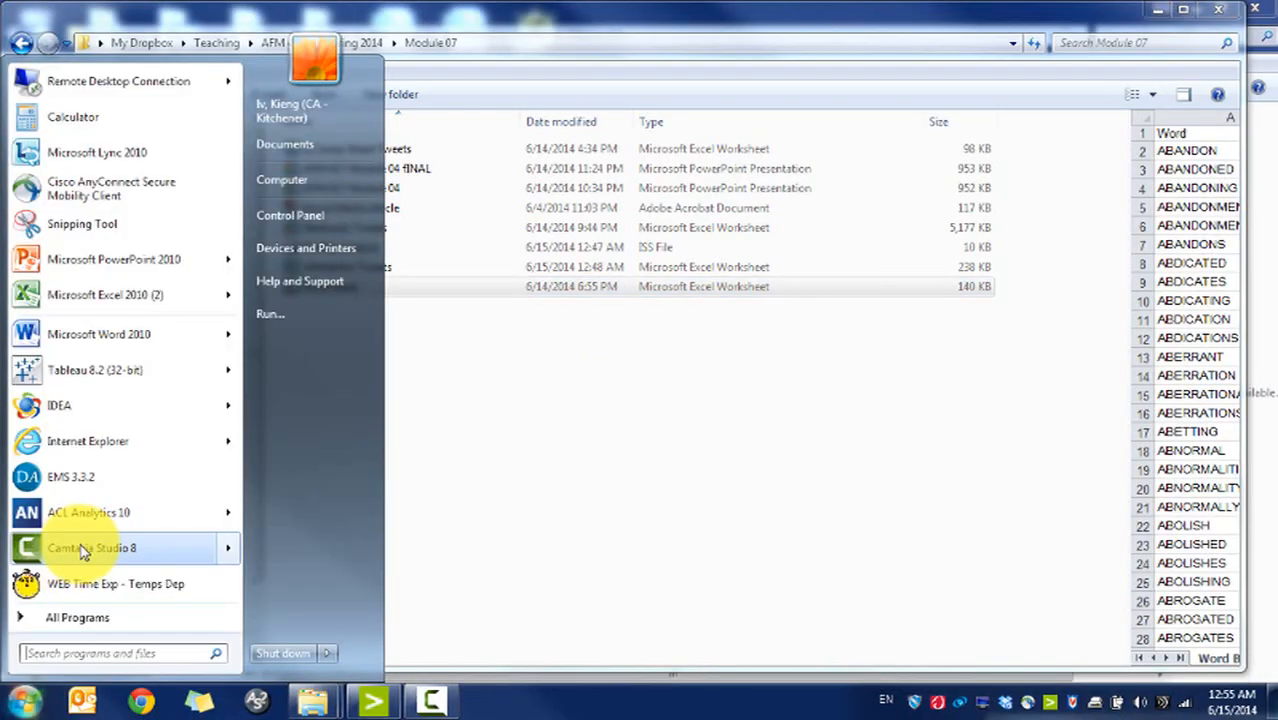
left_click(100, 407)
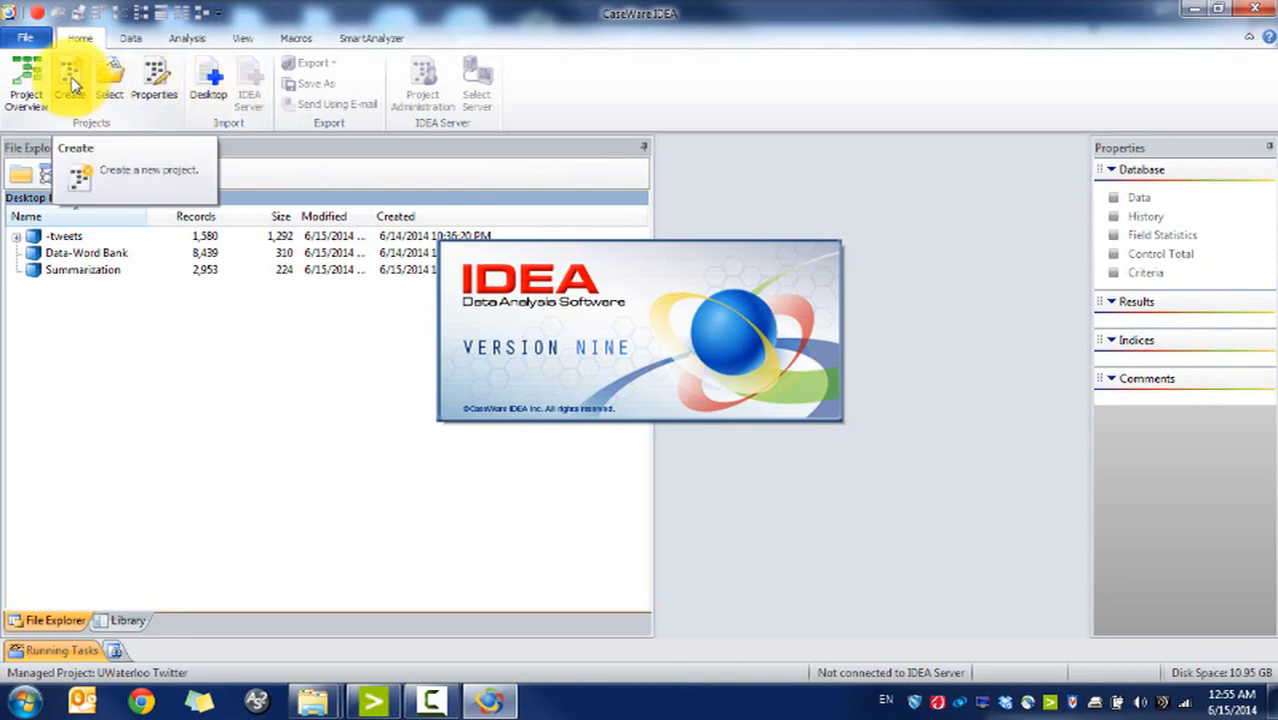
Step: Create a managed project named 'Jump Street Twitter Analytics'
left_click(70, 95)
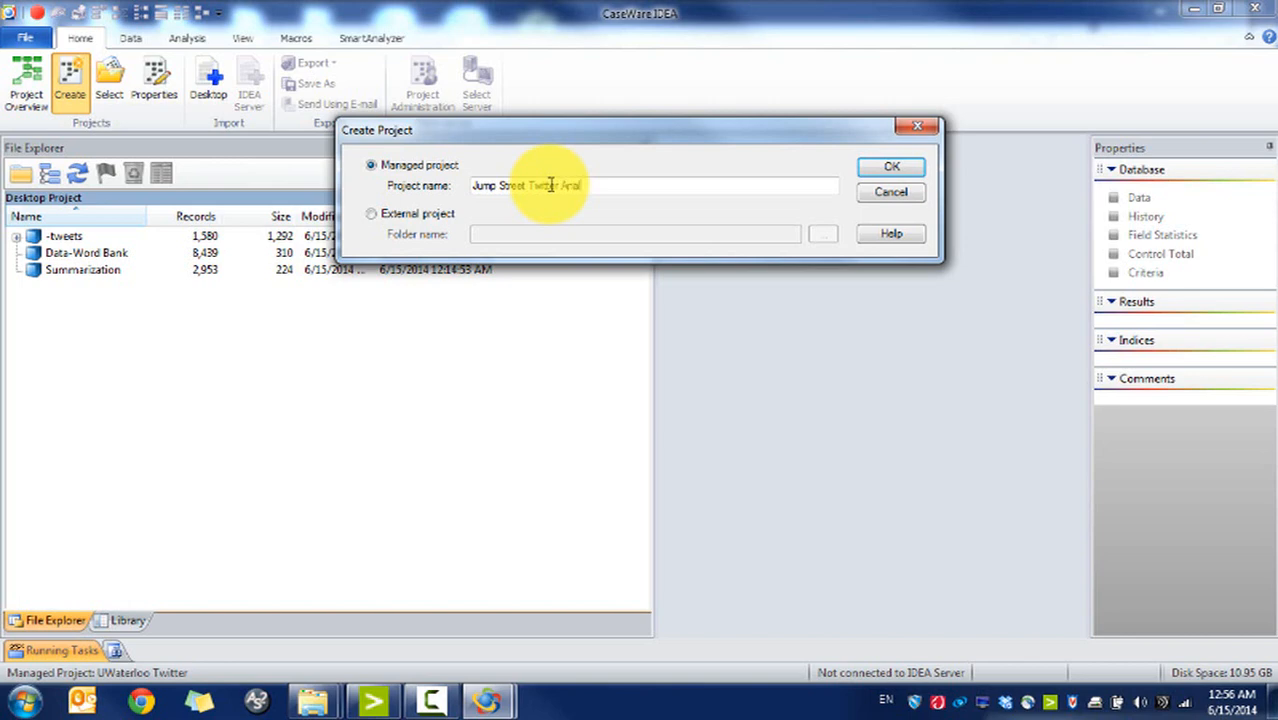
left_click(895, 170)
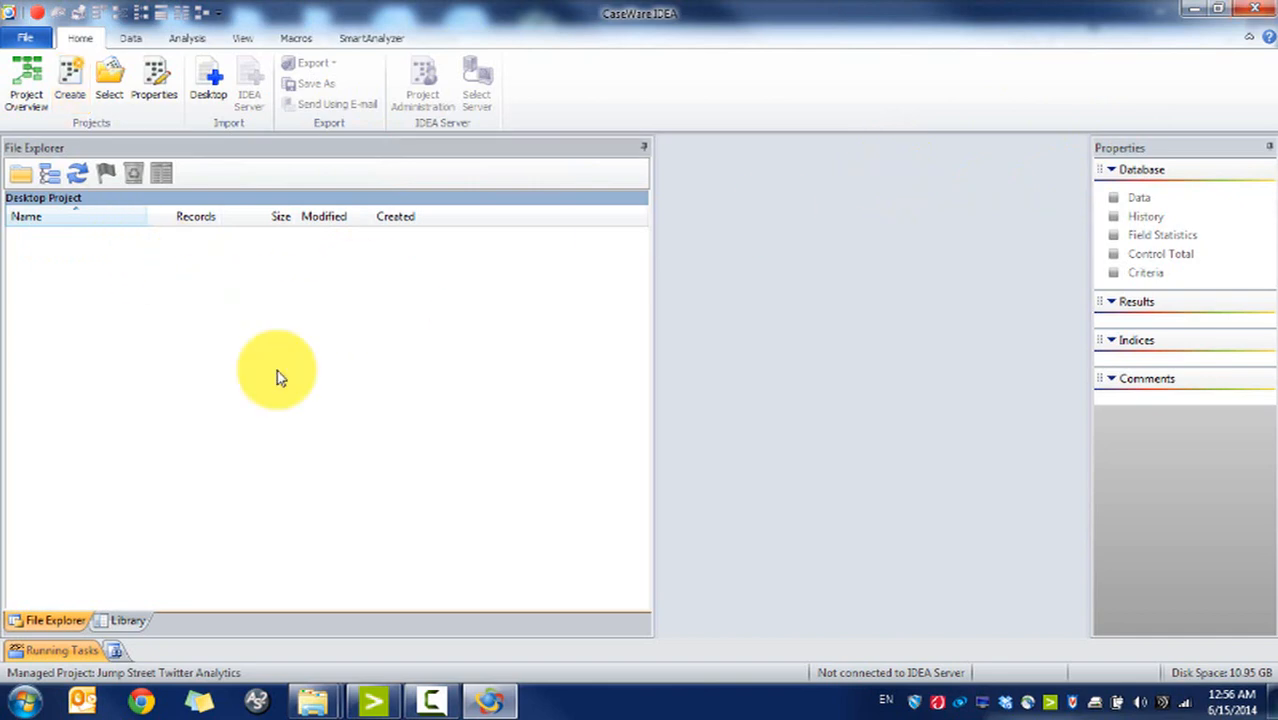
Step: Select both Excel workbooks in Module 07 and open the Documents library
mouse_move(313, 700)
left_click(455, 595)
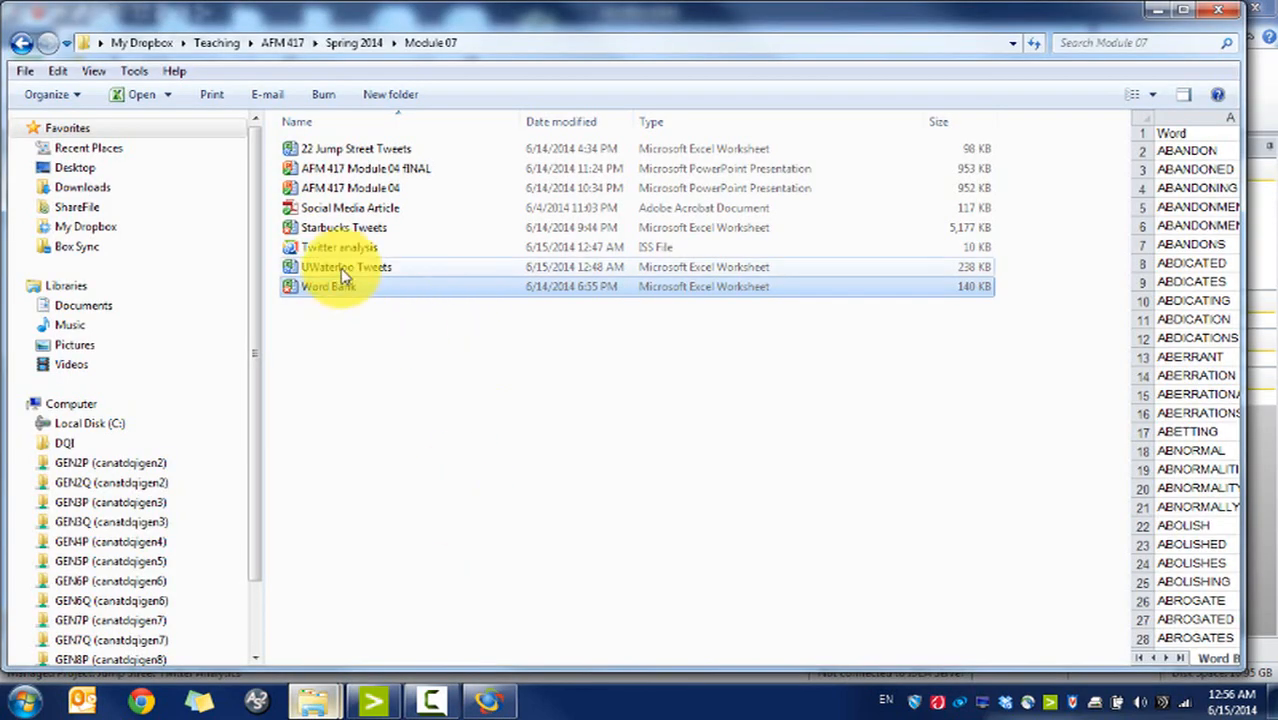
left_click(340, 149, "ctrl")
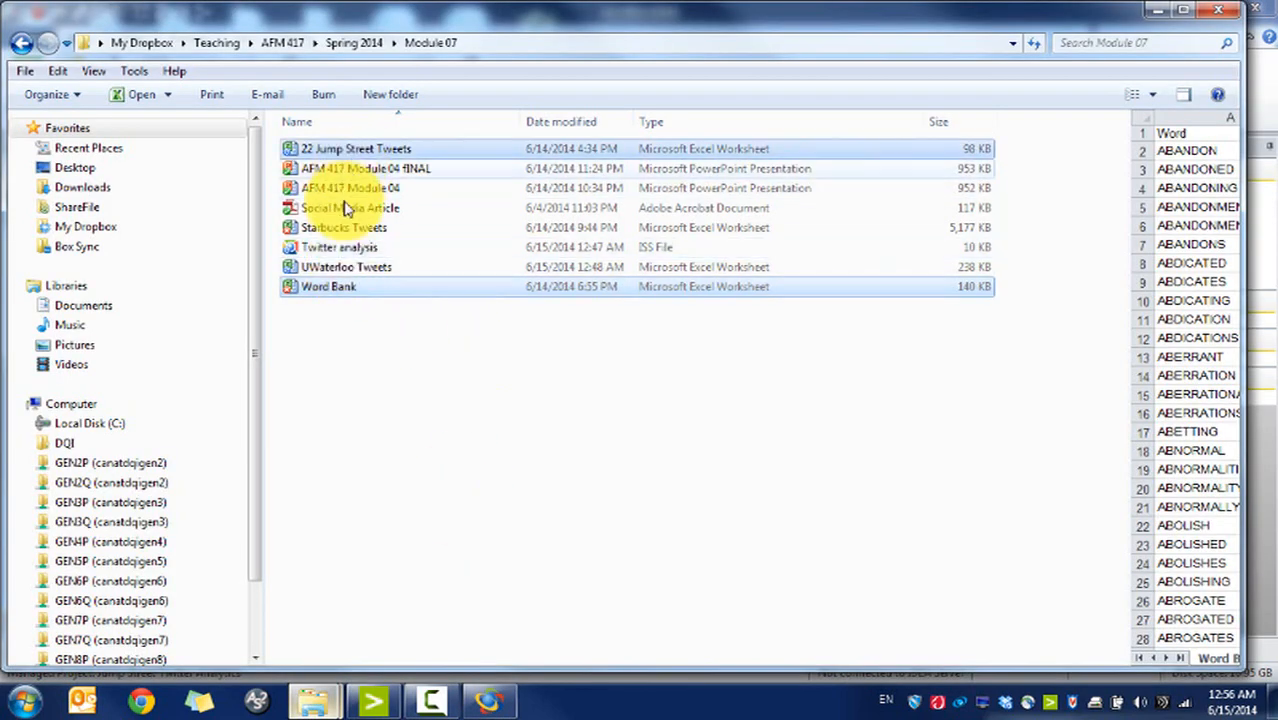
left_click(24, 701)
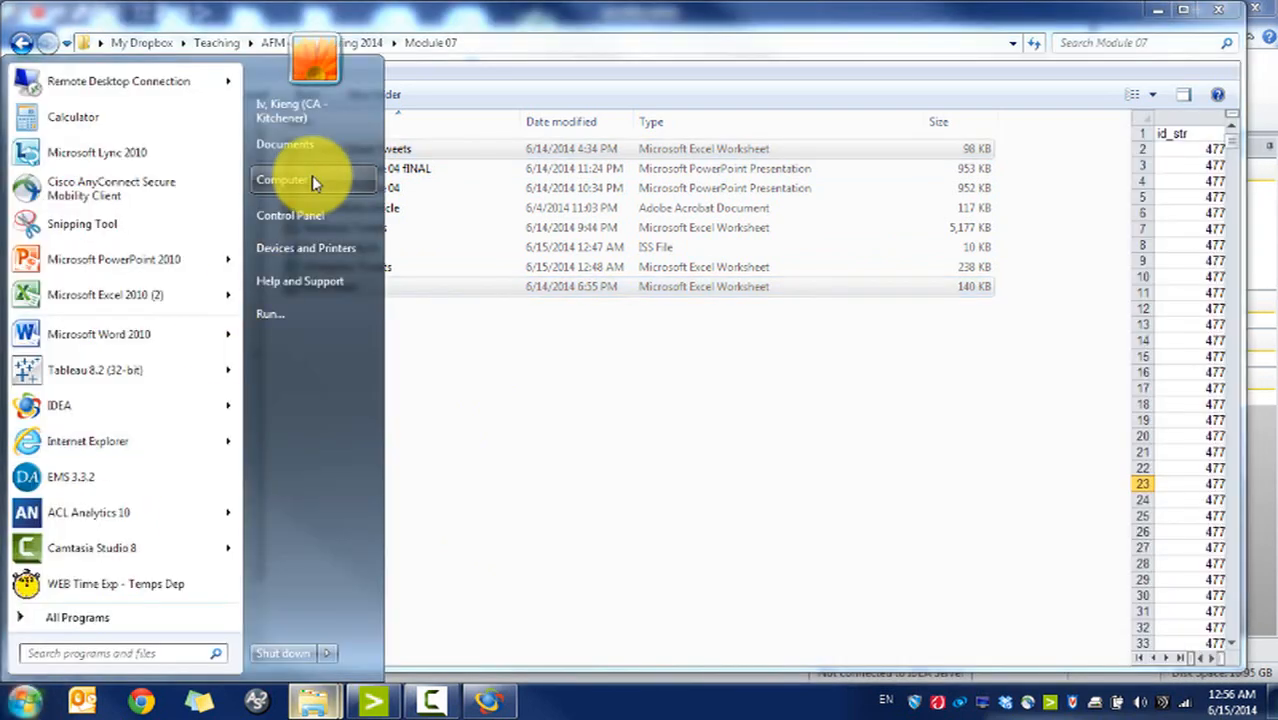
left_click(312, 178)
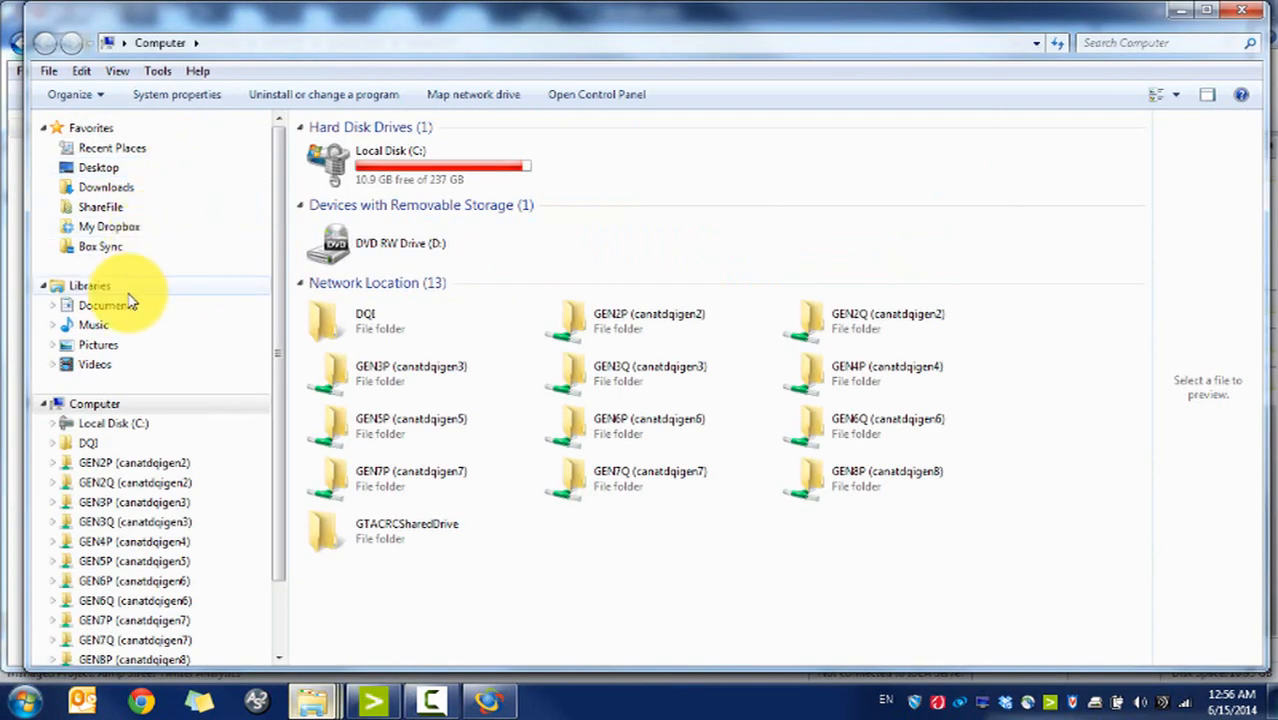
left_click(128, 310)
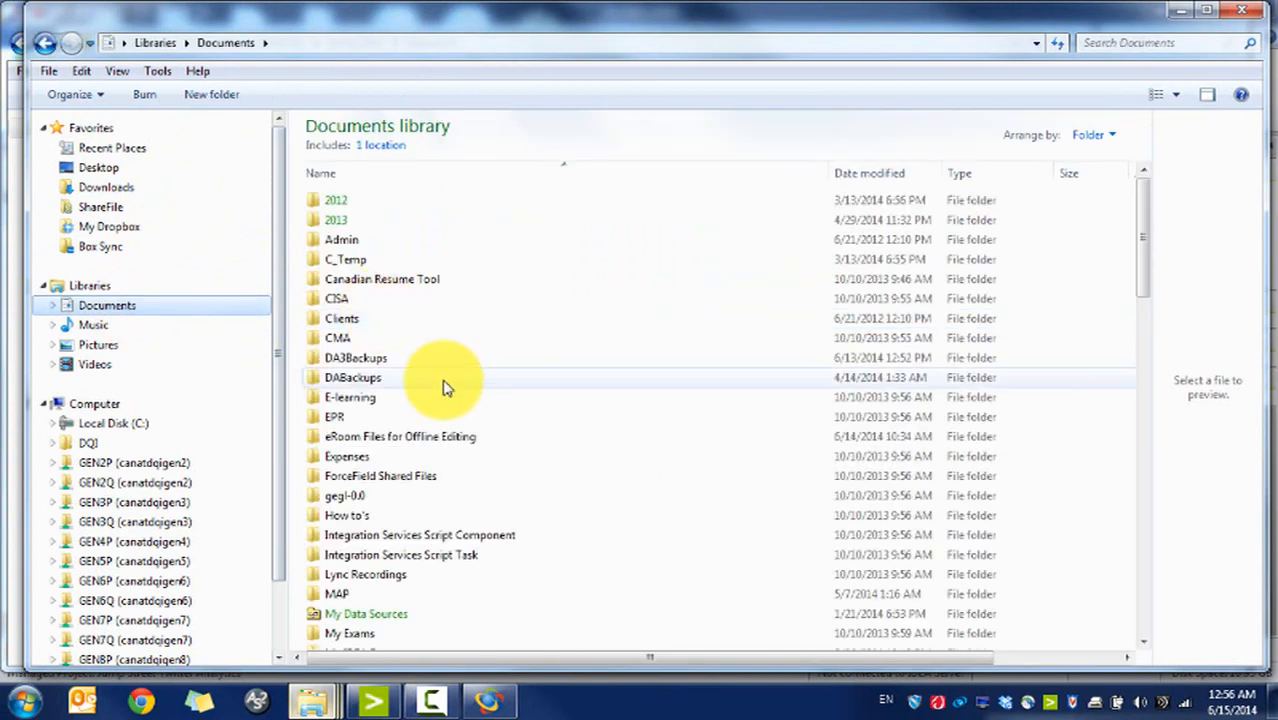
left_click(445, 386)
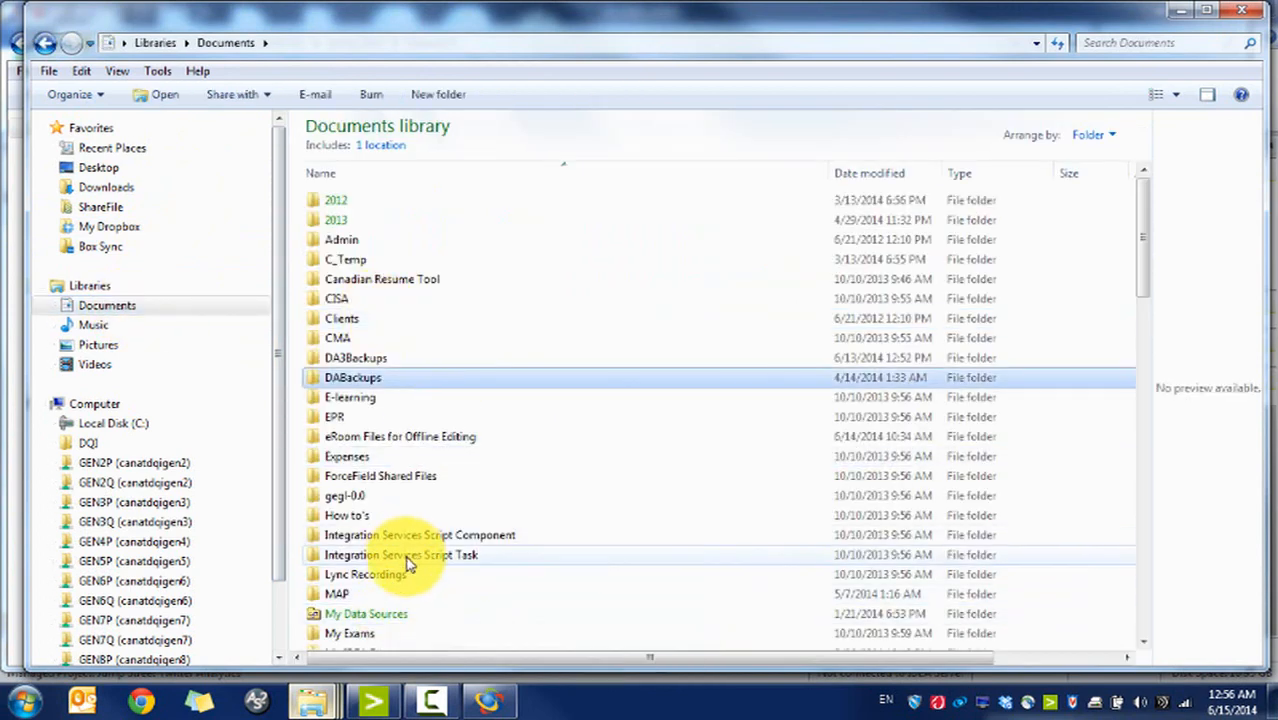
Step: Paste the two workbooks into the Jump Street Twitter Analytics project's Source Files.ILB folder
left_click_drag(1138, 251, 1130, 299)
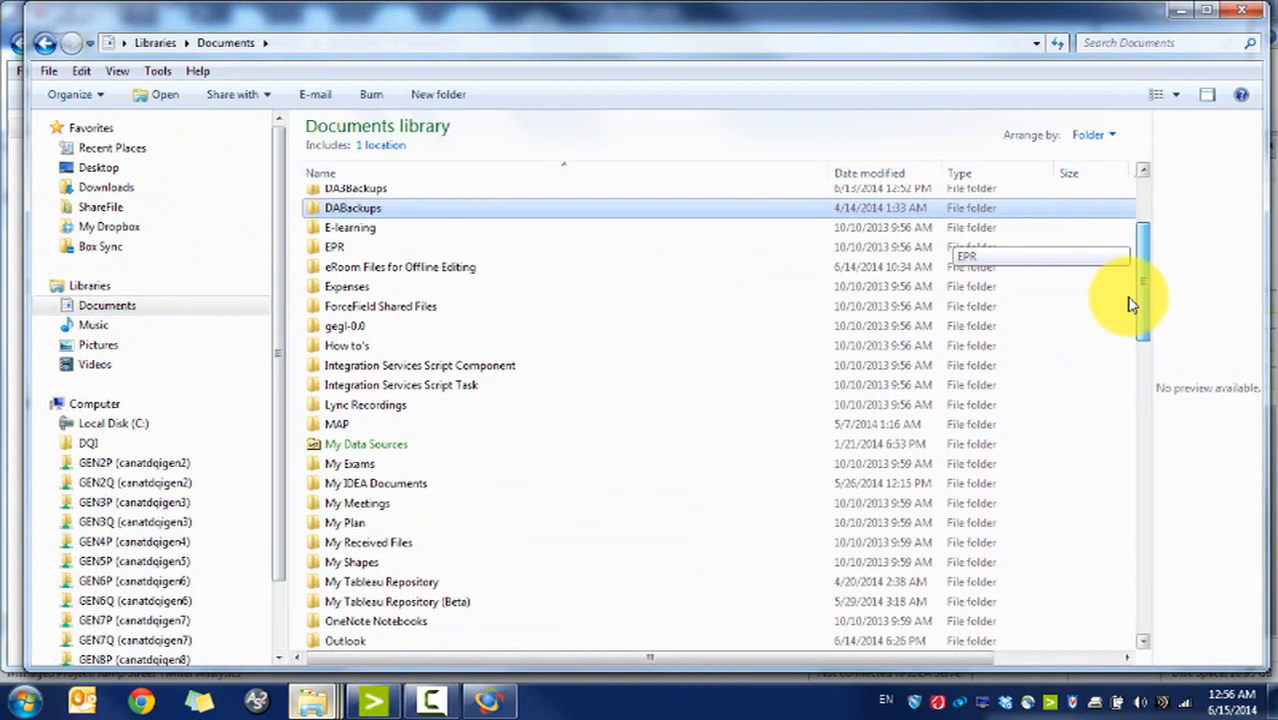
double_click(480, 483)
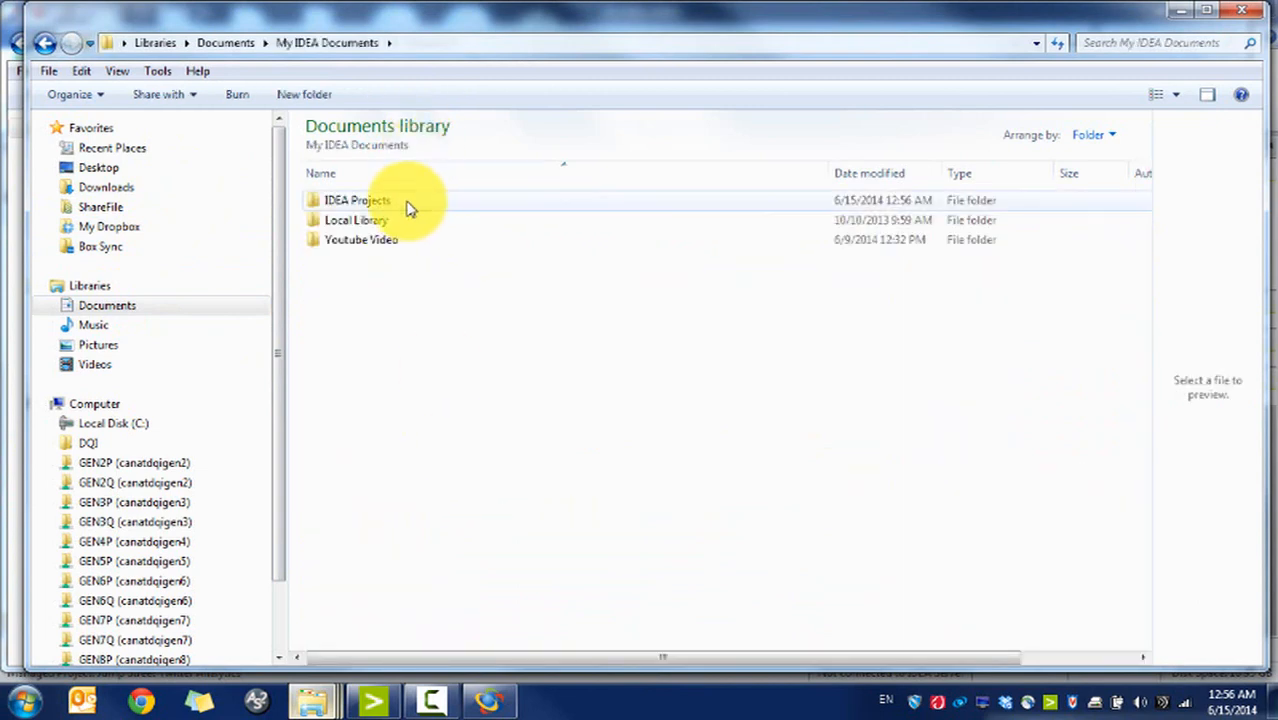
double_click(408, 202)
left_click(476, 456)
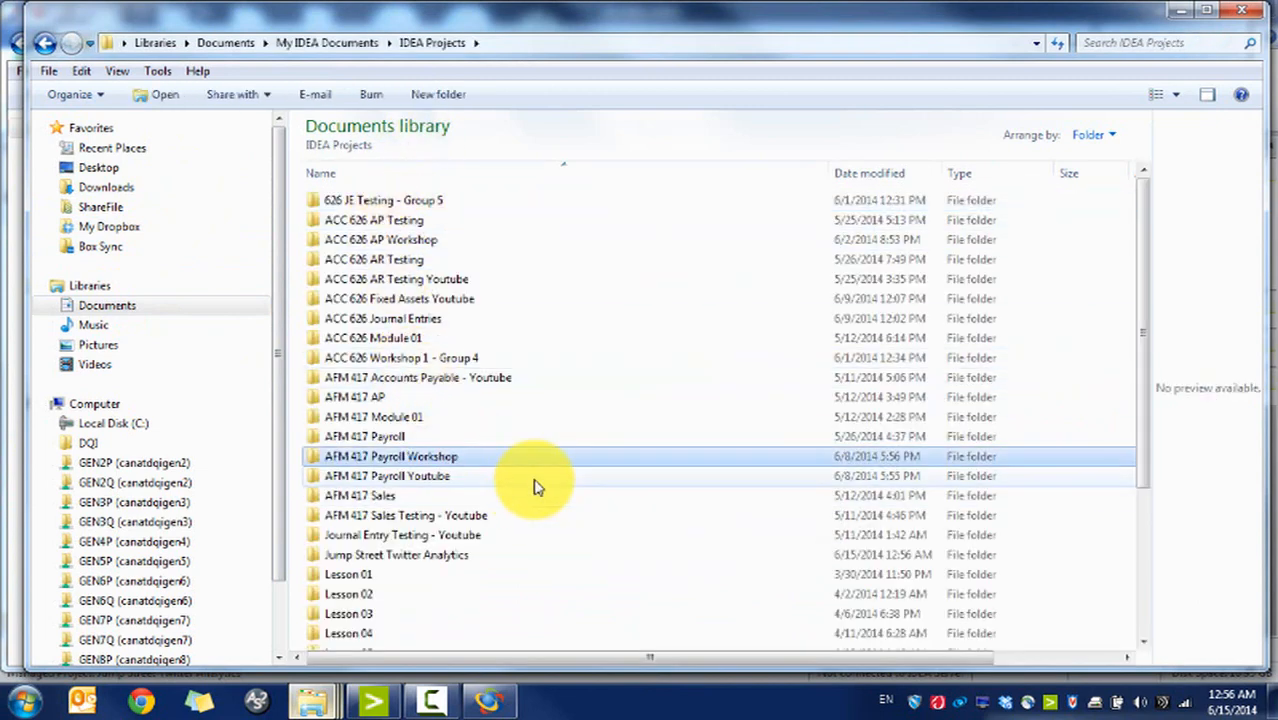
double_click(441, 560)
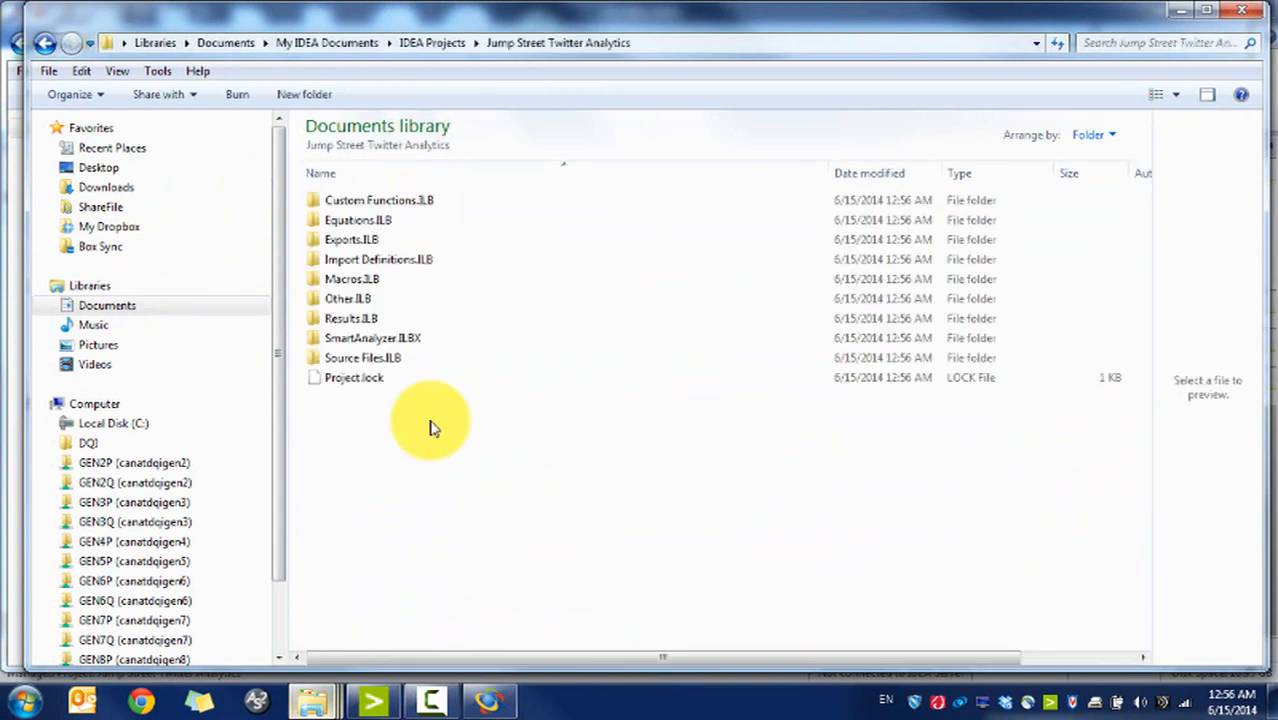
double_click(410, 360)
key("ctrl+v")
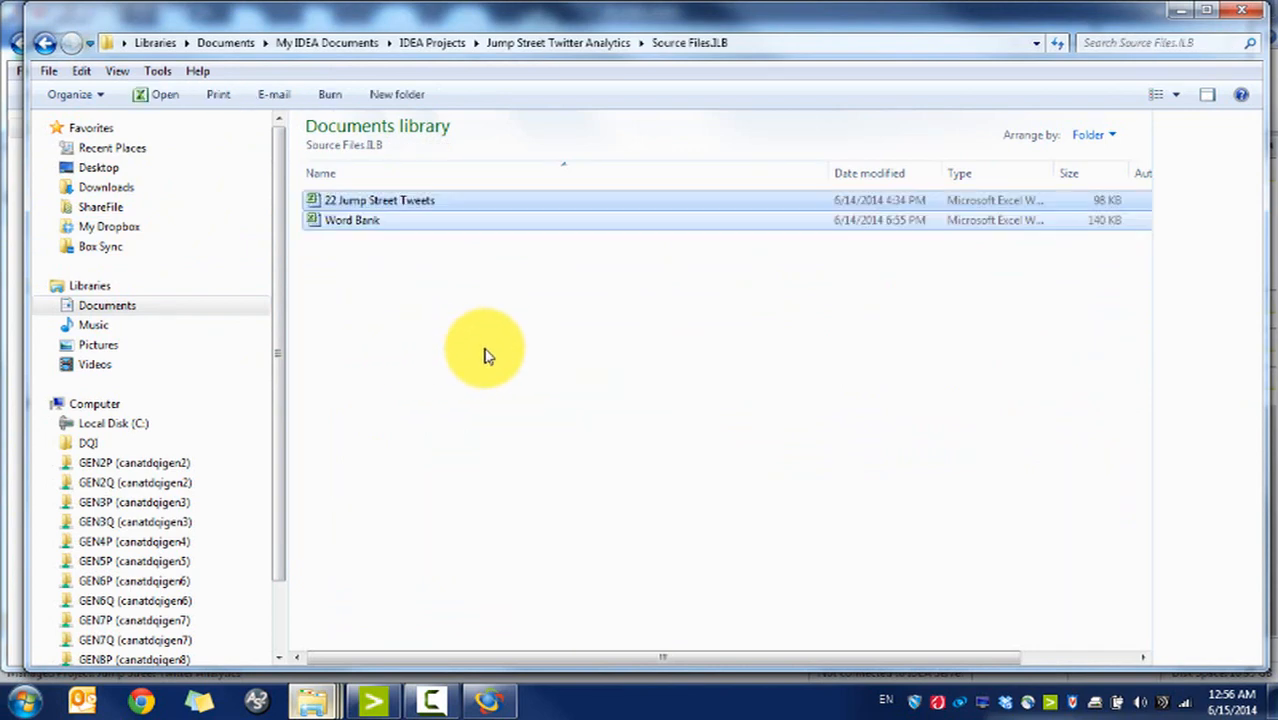
Step: Paste the Twitter analysis script into the project's Macros.ILB folder and maximize the window
mouse_move(312, 700)
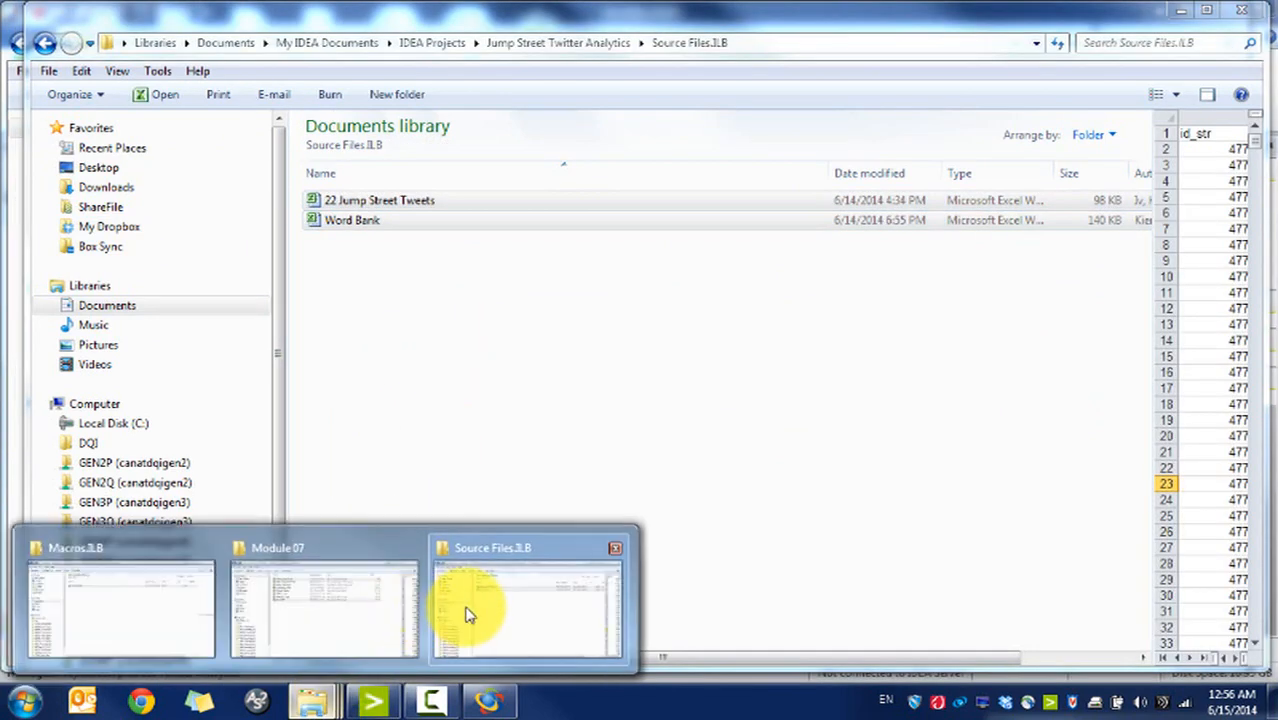
left_click(330, 600)
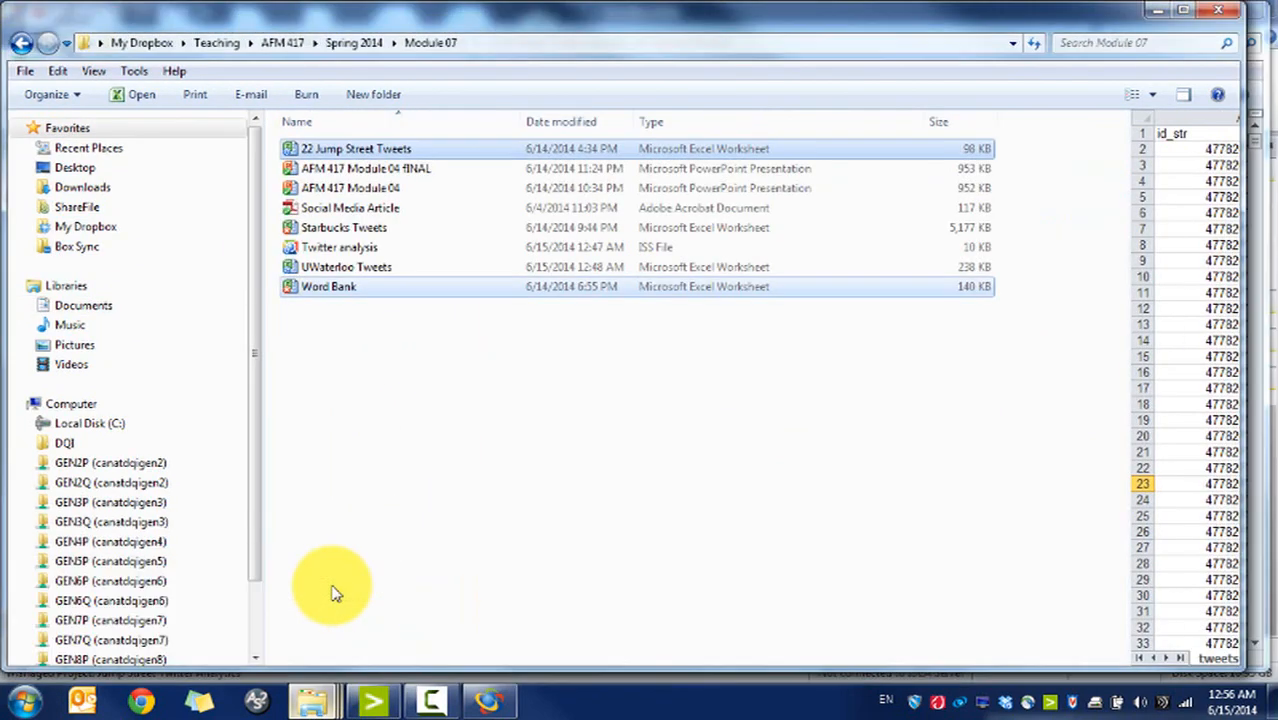
left_click(390, 246)
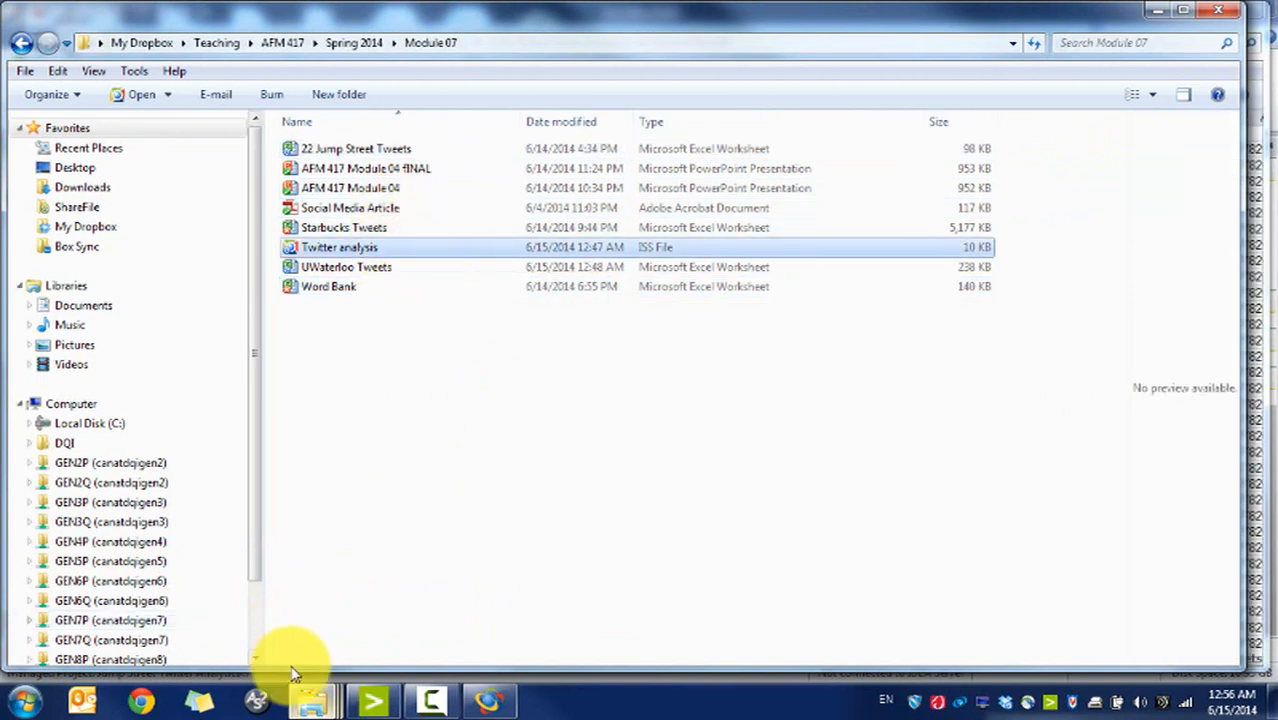
mouse_move(312, 700)
left_click(496, 600)
left_click(490, 700)
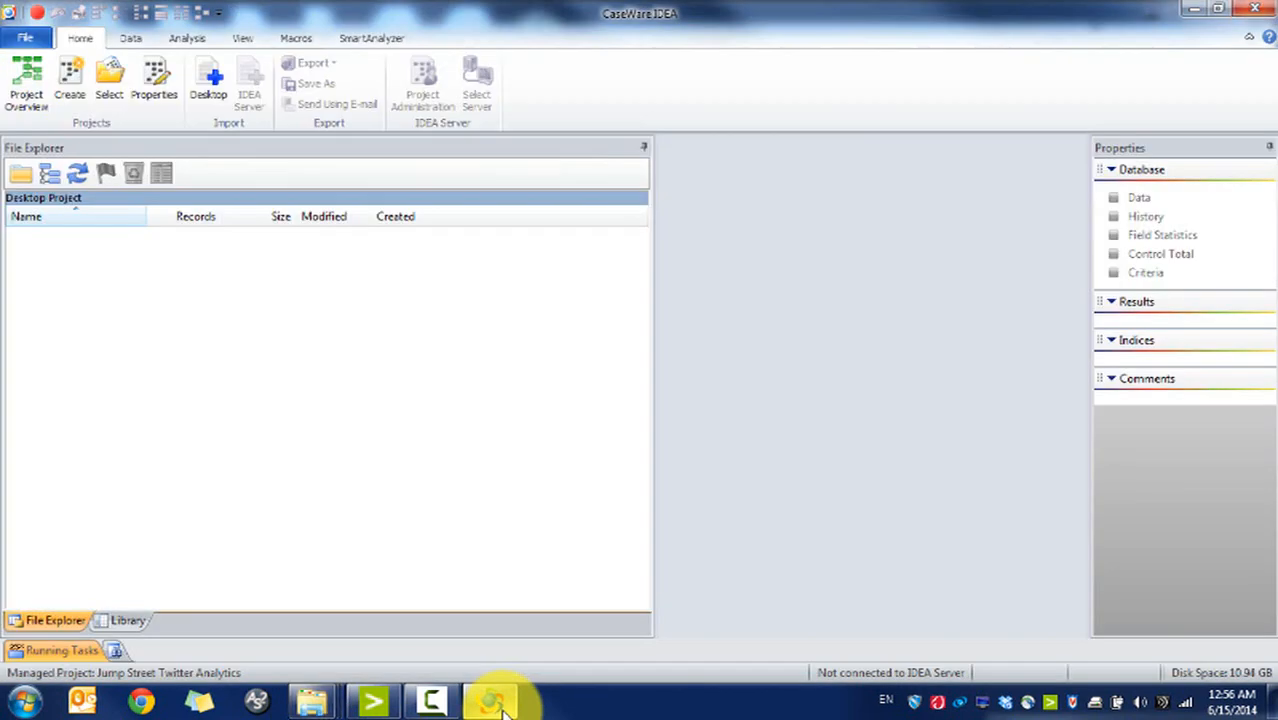
mouse_move(312, 700)
left_click(519, 609)
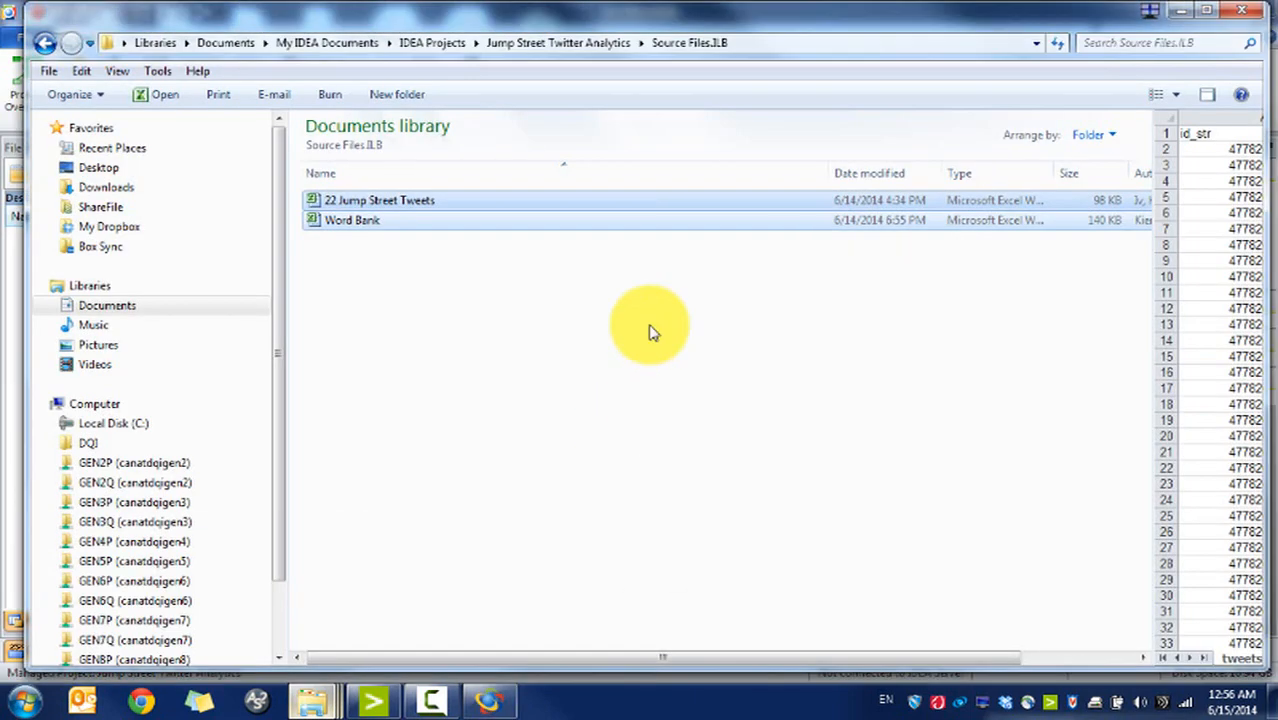
left_click(558, 42)
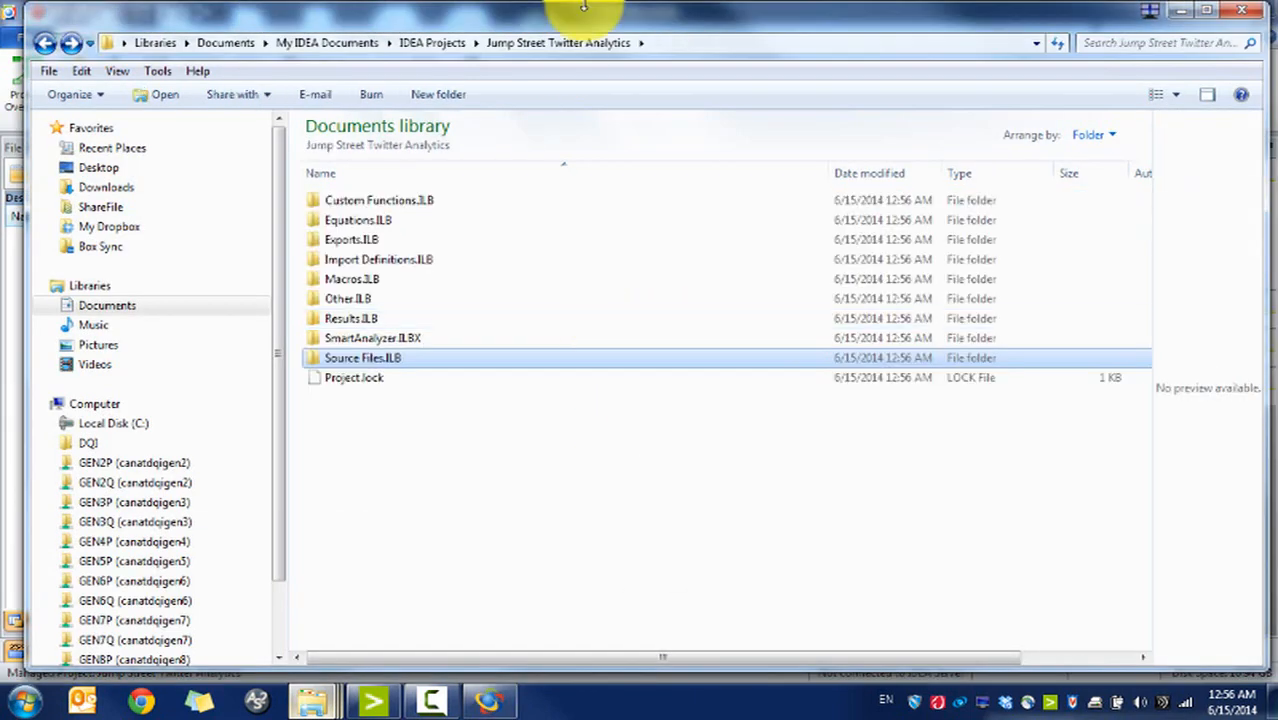
double_click(395, 279)
key("ctrl+v")
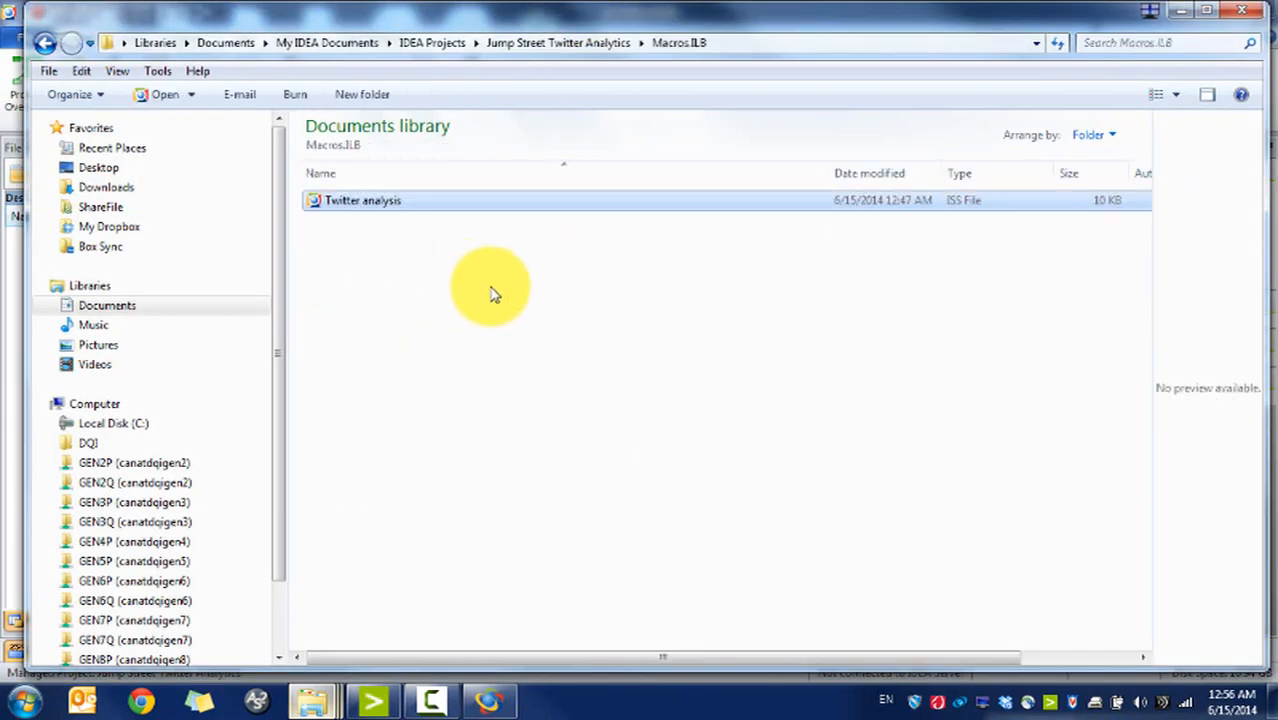
left_click(1210, 12)
left_click(572, 268)
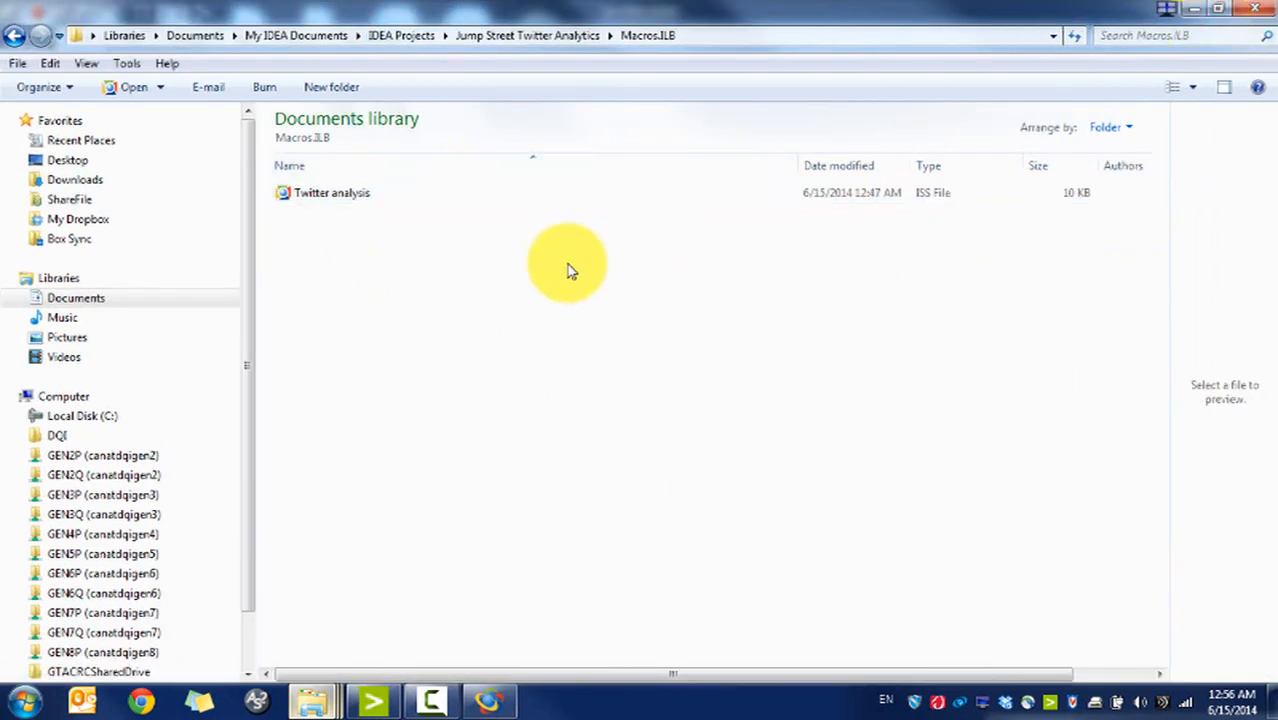
Step: Open Twitter analysis.iss from Macros.ILB in IDEA's script editor
left_click(505, 693)
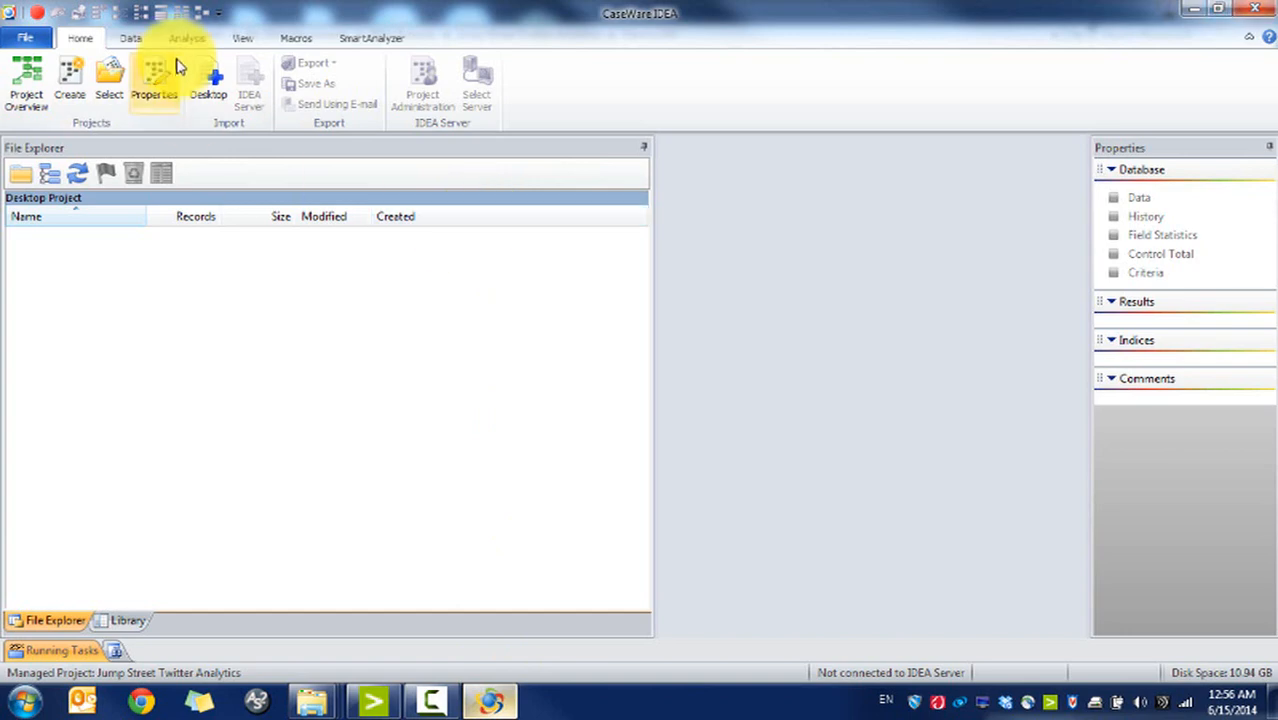
left_click(292, 38)
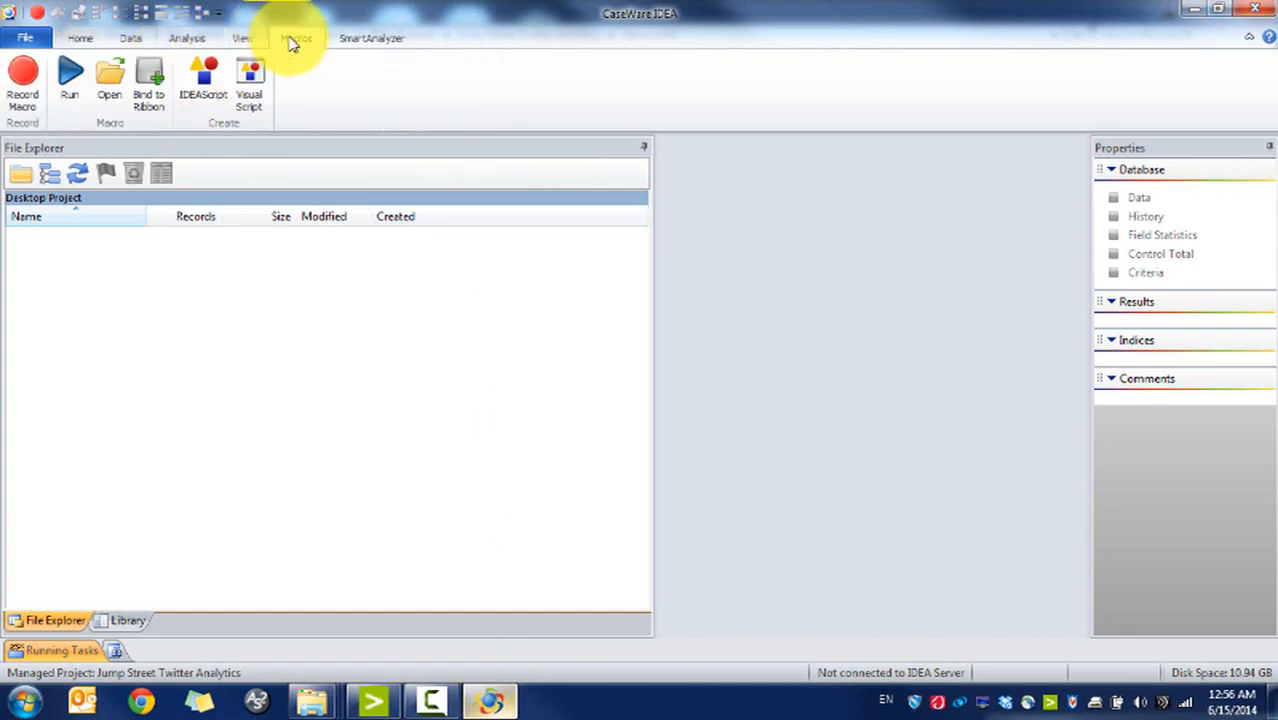
left_click(105, 95)
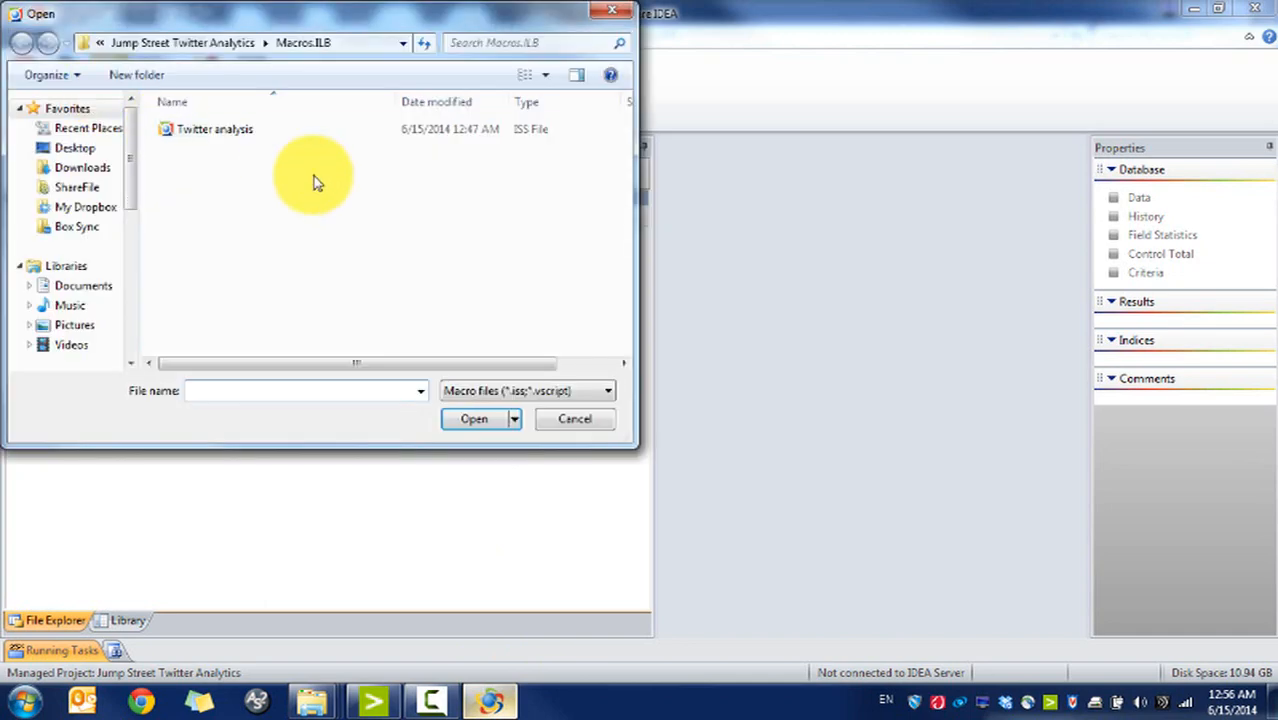
double_click(233, 142)
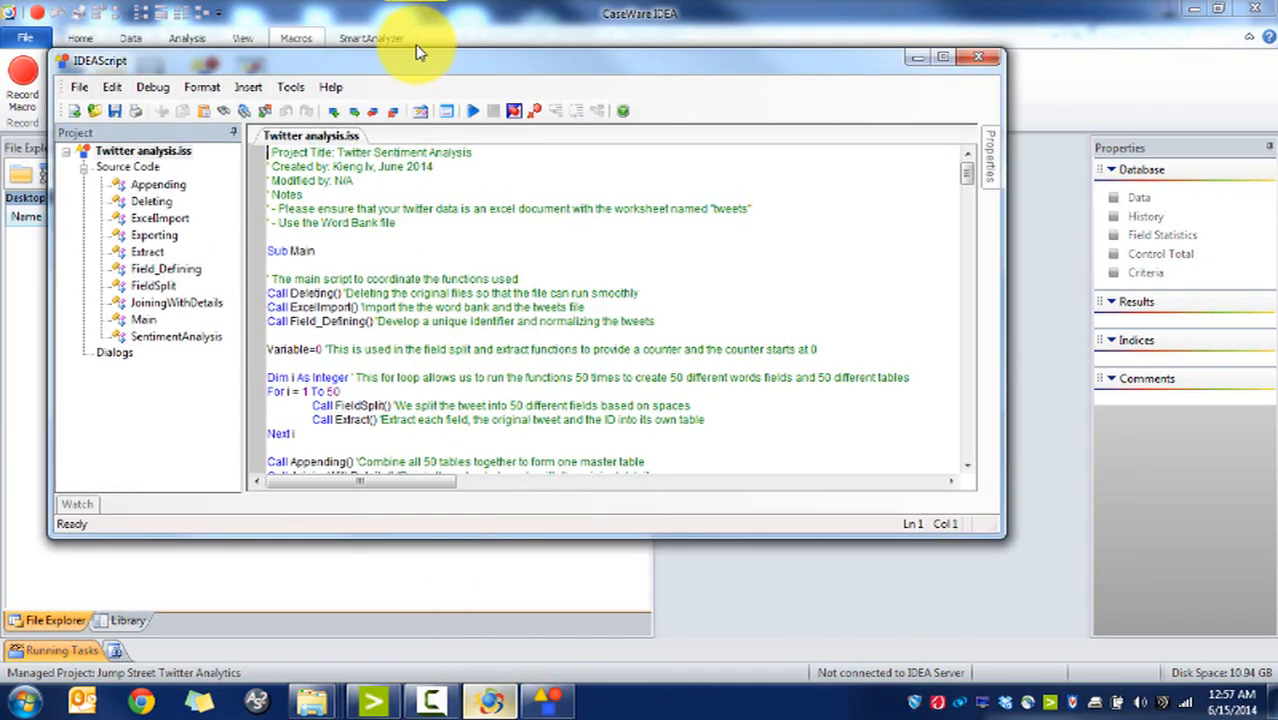
Step: Maximize the script editor and highlight the header notes about the tweets worksheet
double_click(416, 49)
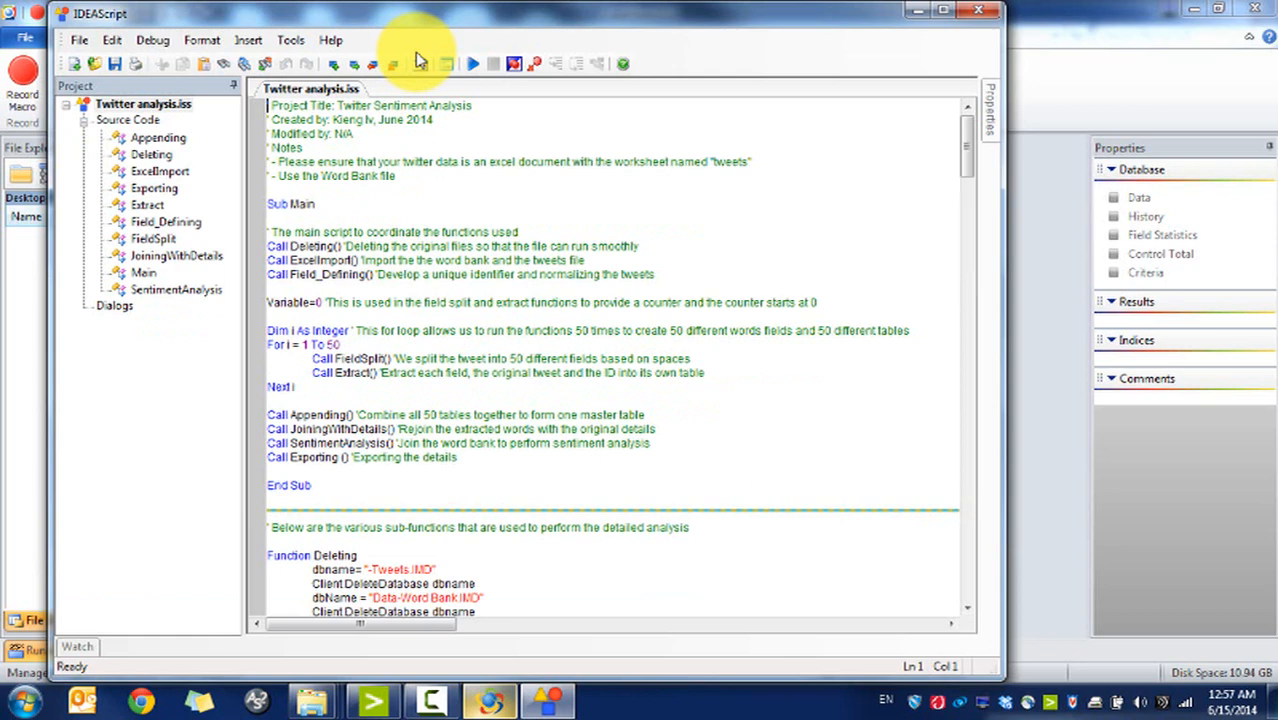
left_click(955, 15)
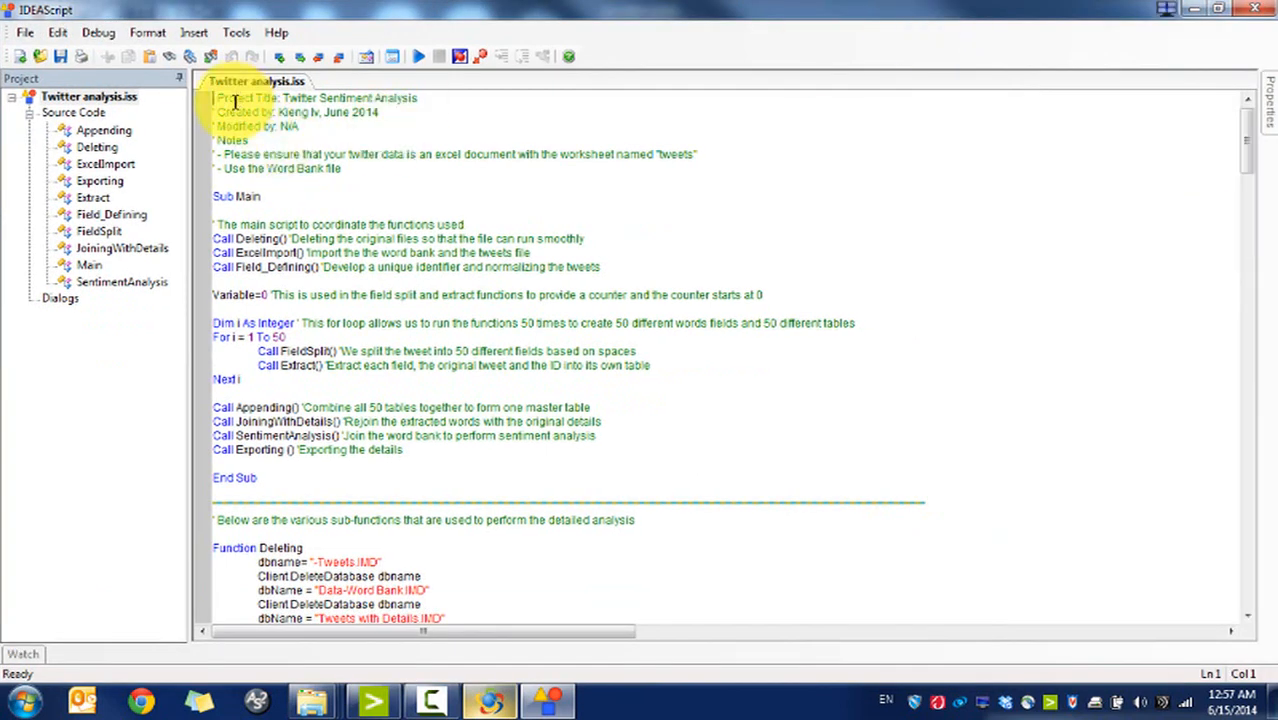
left_click_drag(210, 98, 399, 171)
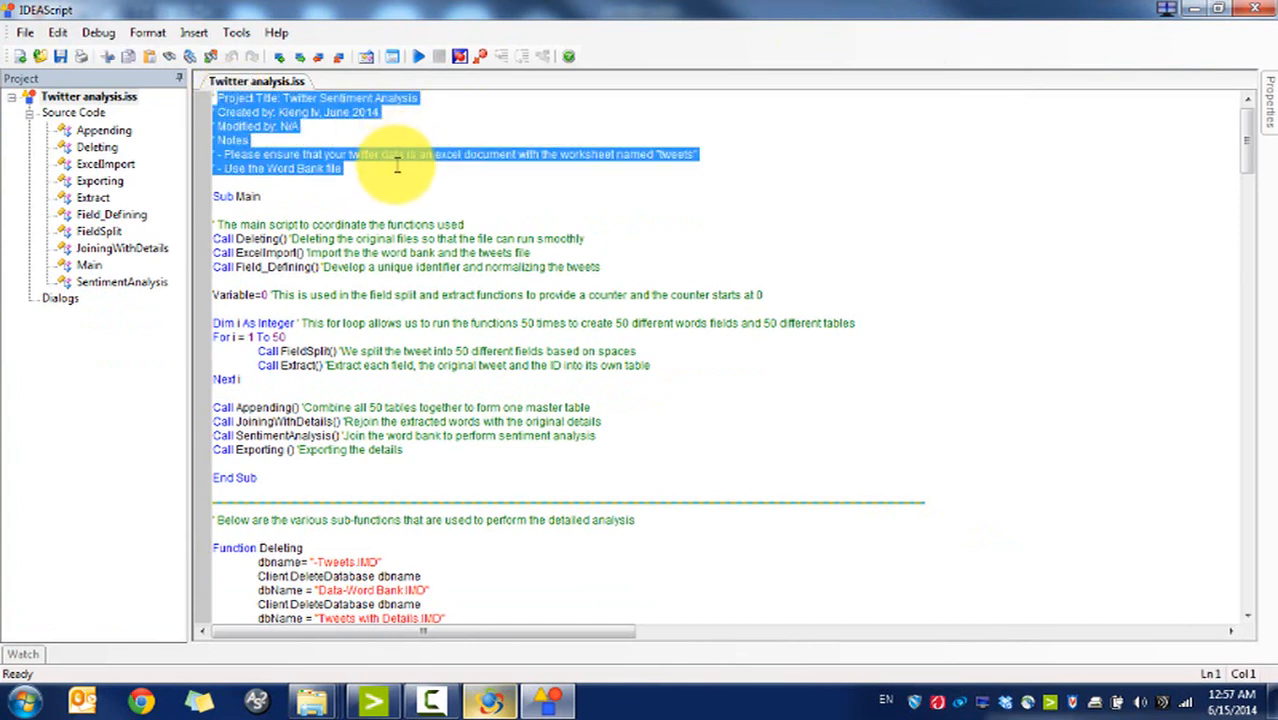
left_click(397, 167)
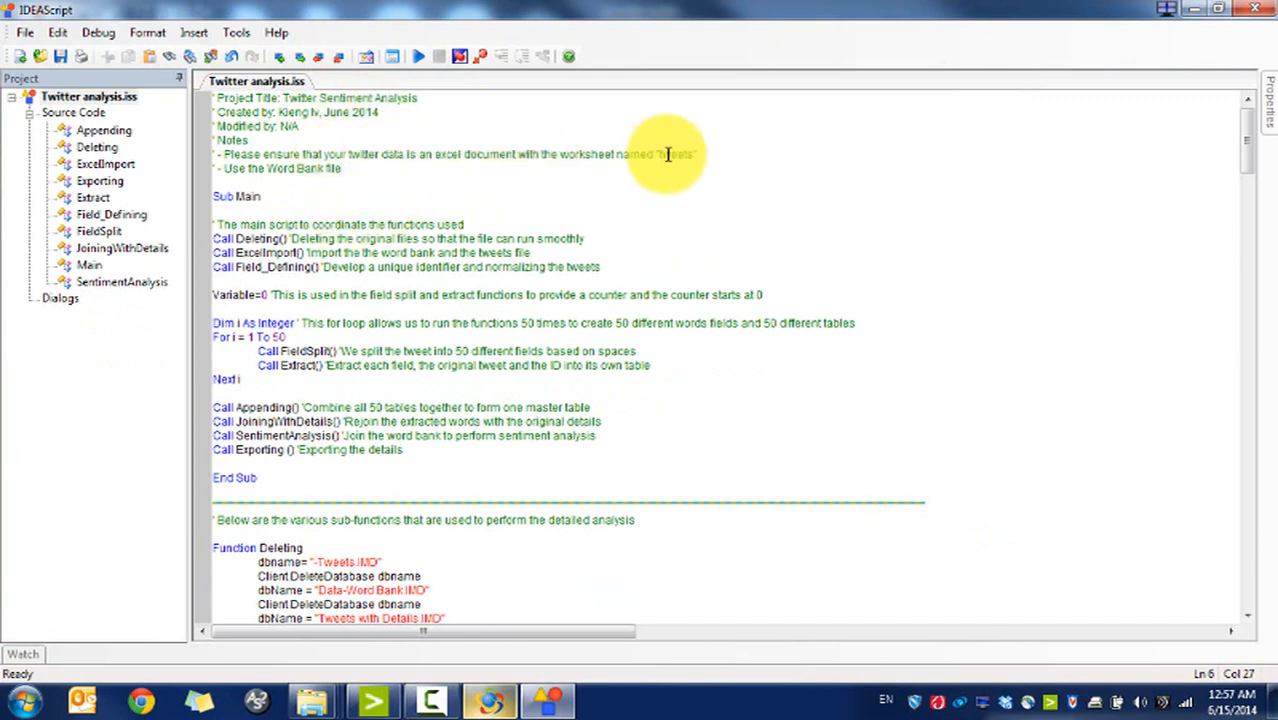
left_click_drag(700, 154, 268, 154)
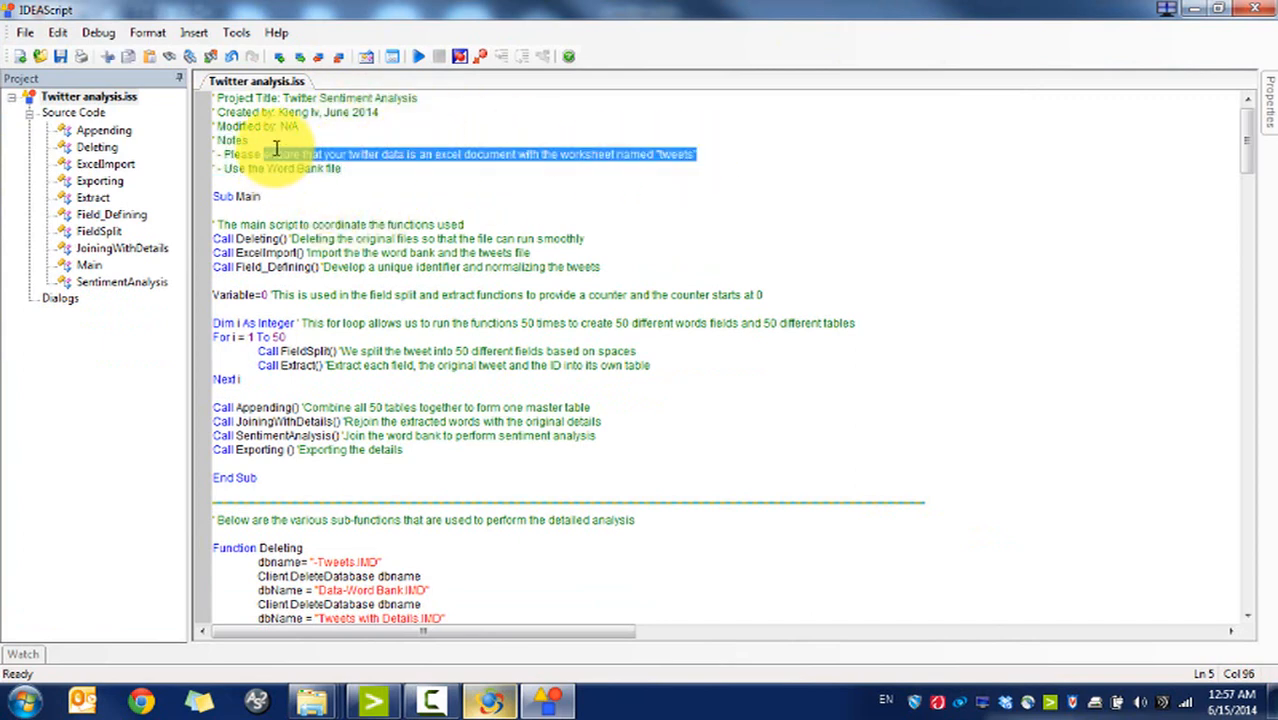
Step: Scroll the script down to the Deleting and ExcelImport functions
mouse_move(312, 700)
mouse_move(527, 594)
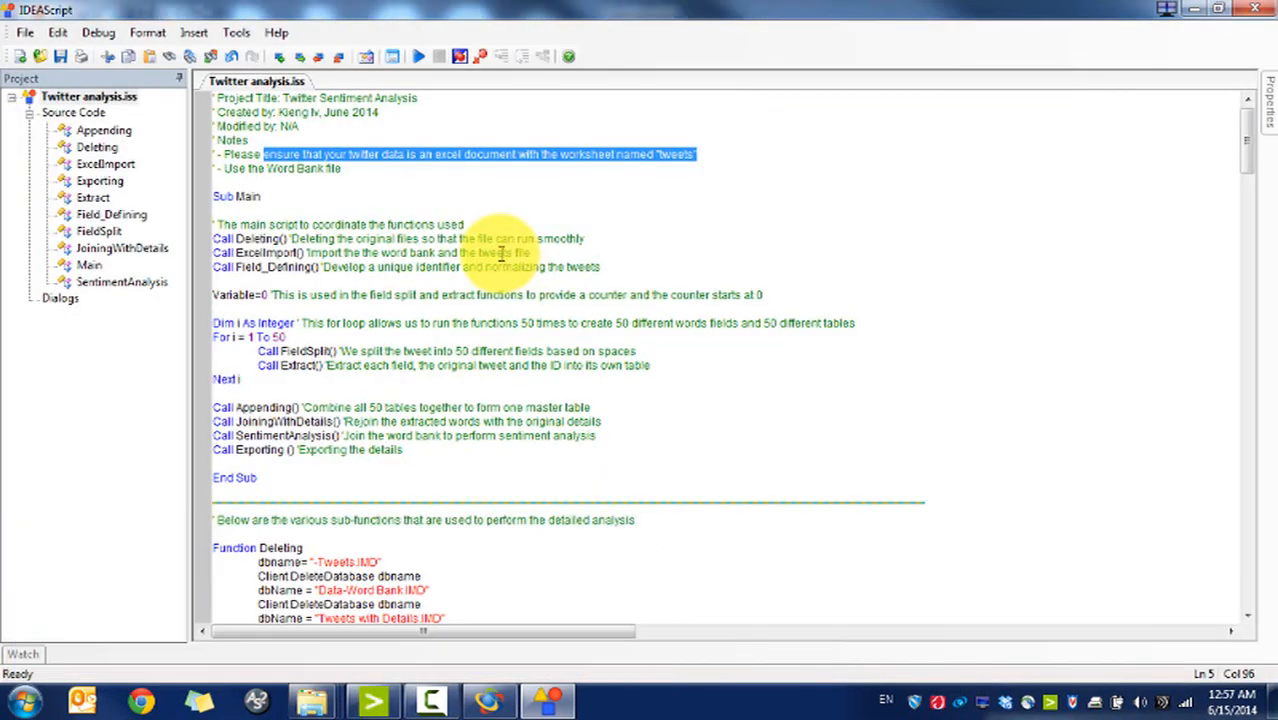
left_click(535, 592)
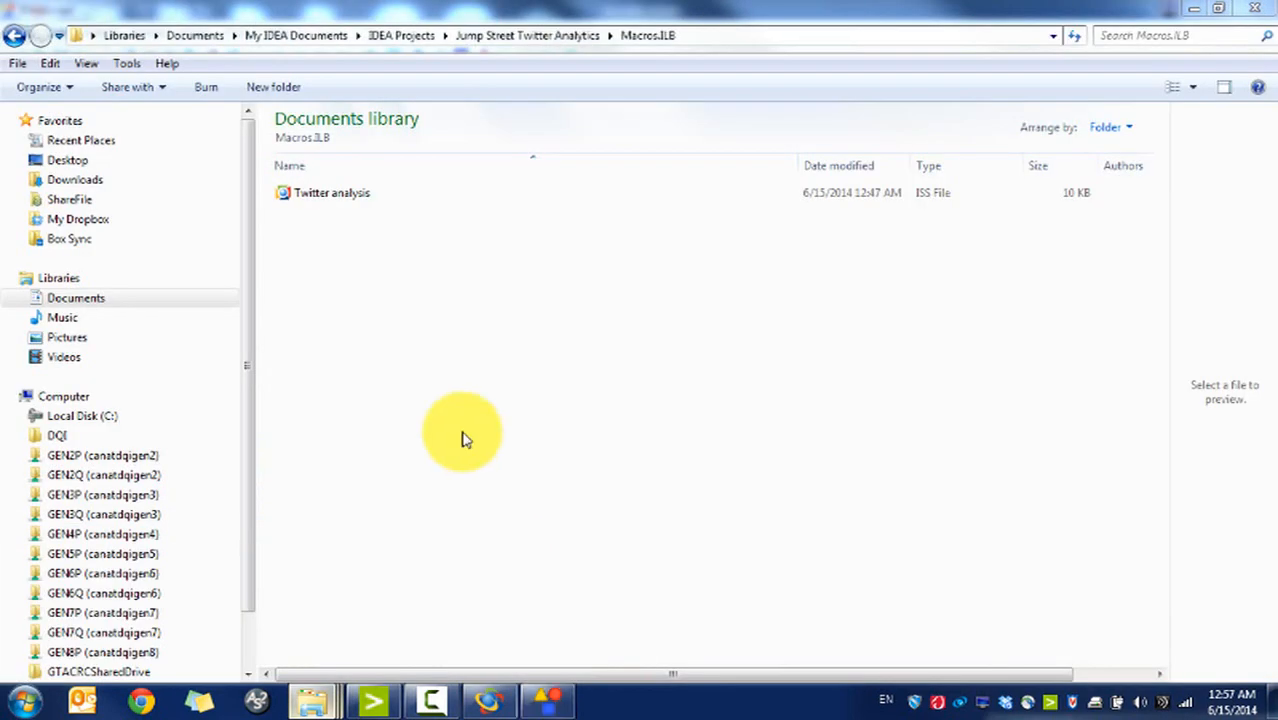
left_click(547, 700)
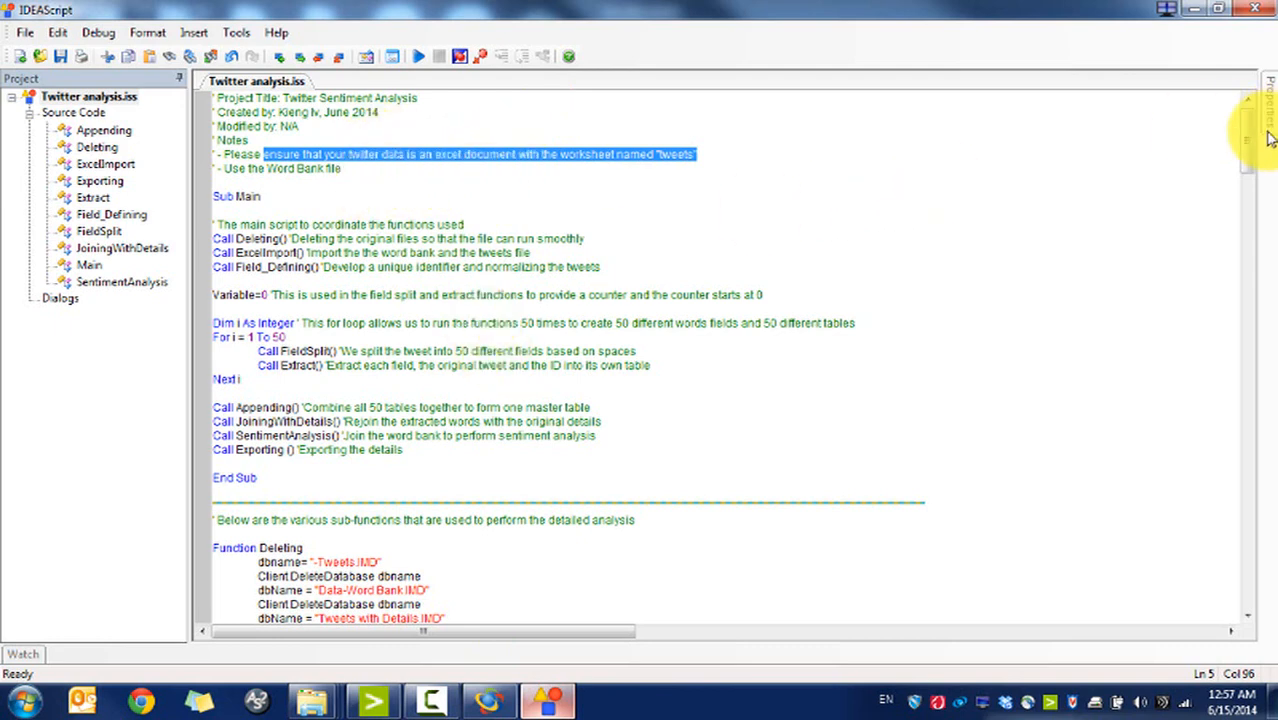
left_click_drag(1255, 138, 1250, 181)
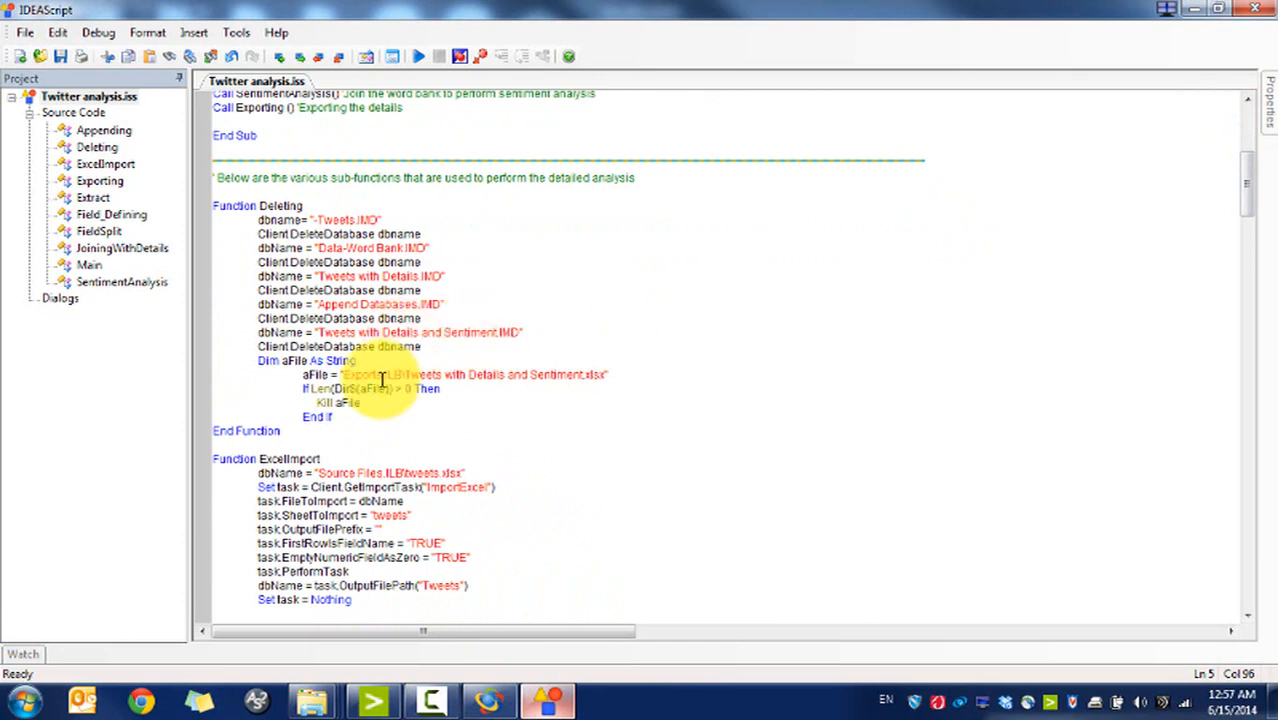
left_click_drag(1247, 171, 1247, 185)
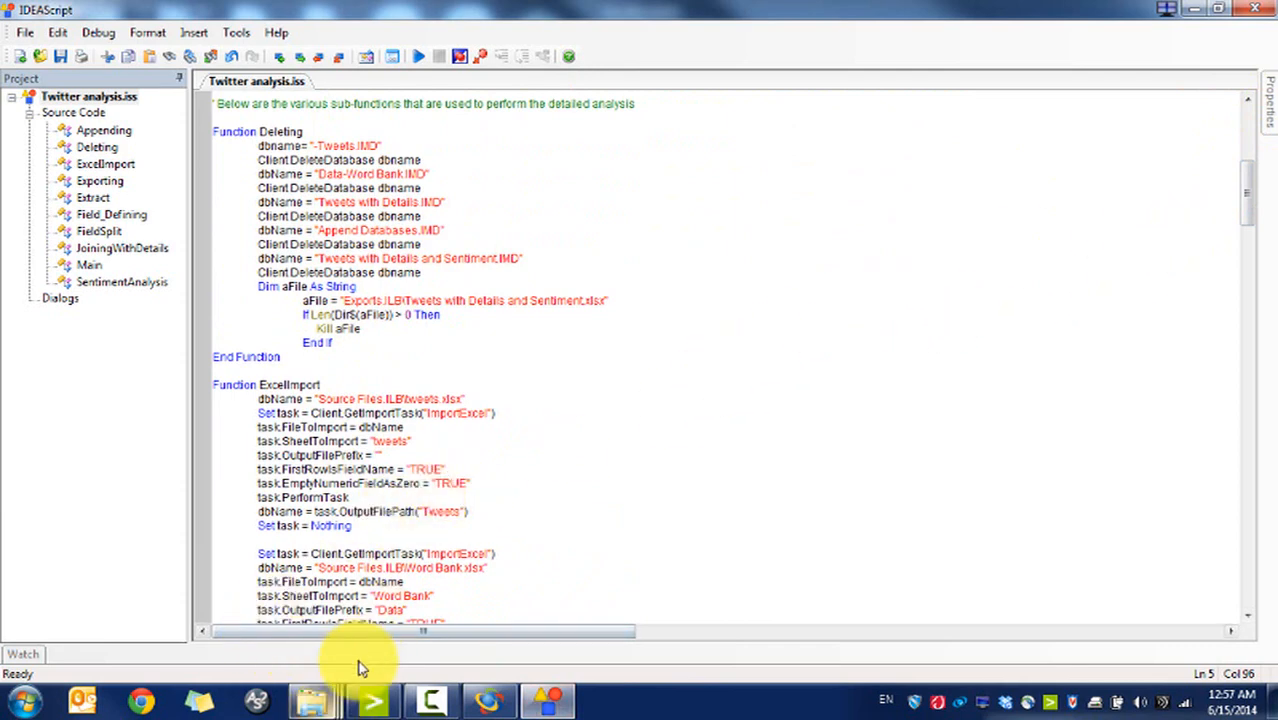
Step: Browse IDEA Projects > UWaterloo Twitter > Source Files.ILB and select the Tweets spreadsheet
mouse_move(318, 699)
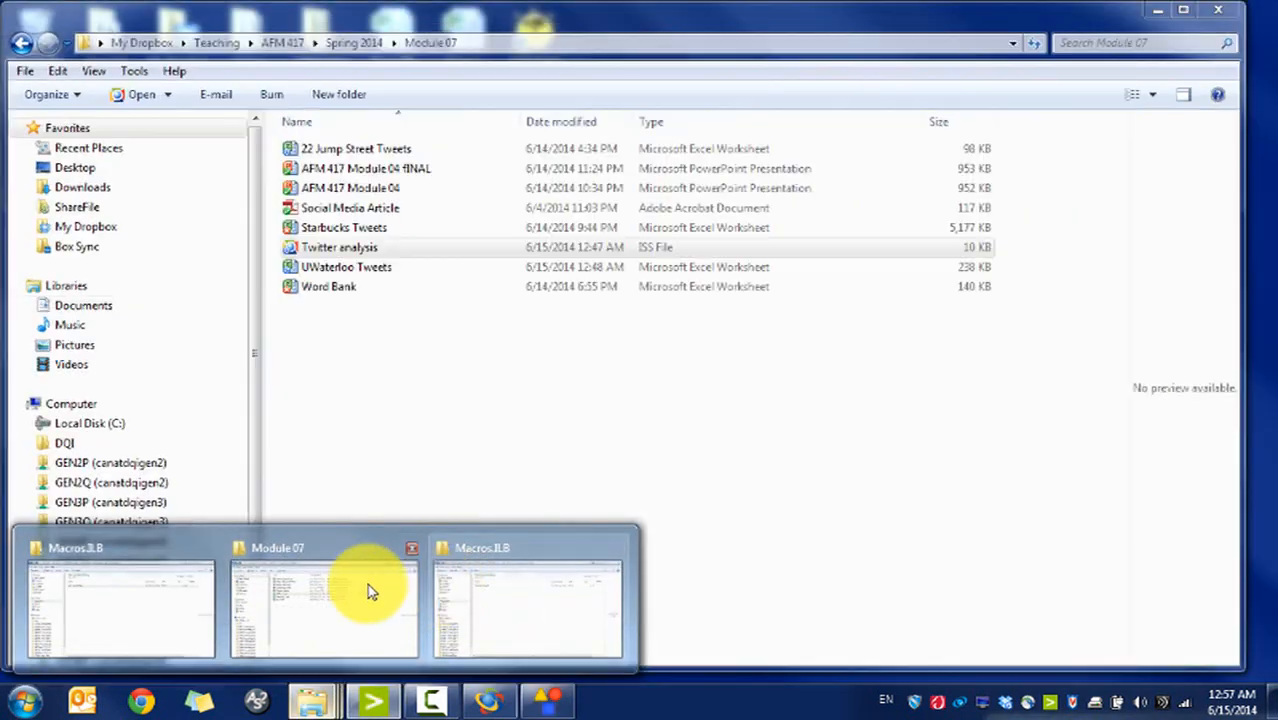
left_click(542, 588)
left_click(395, 44)
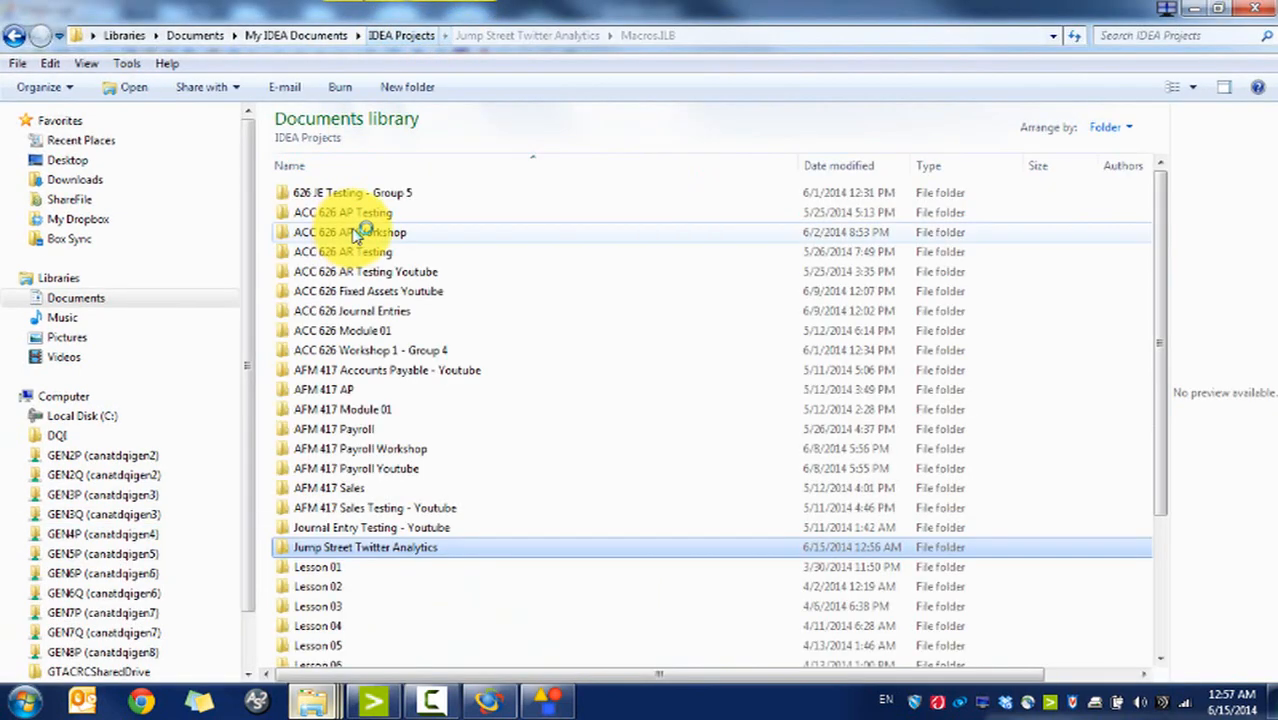
left_click(420, 372)
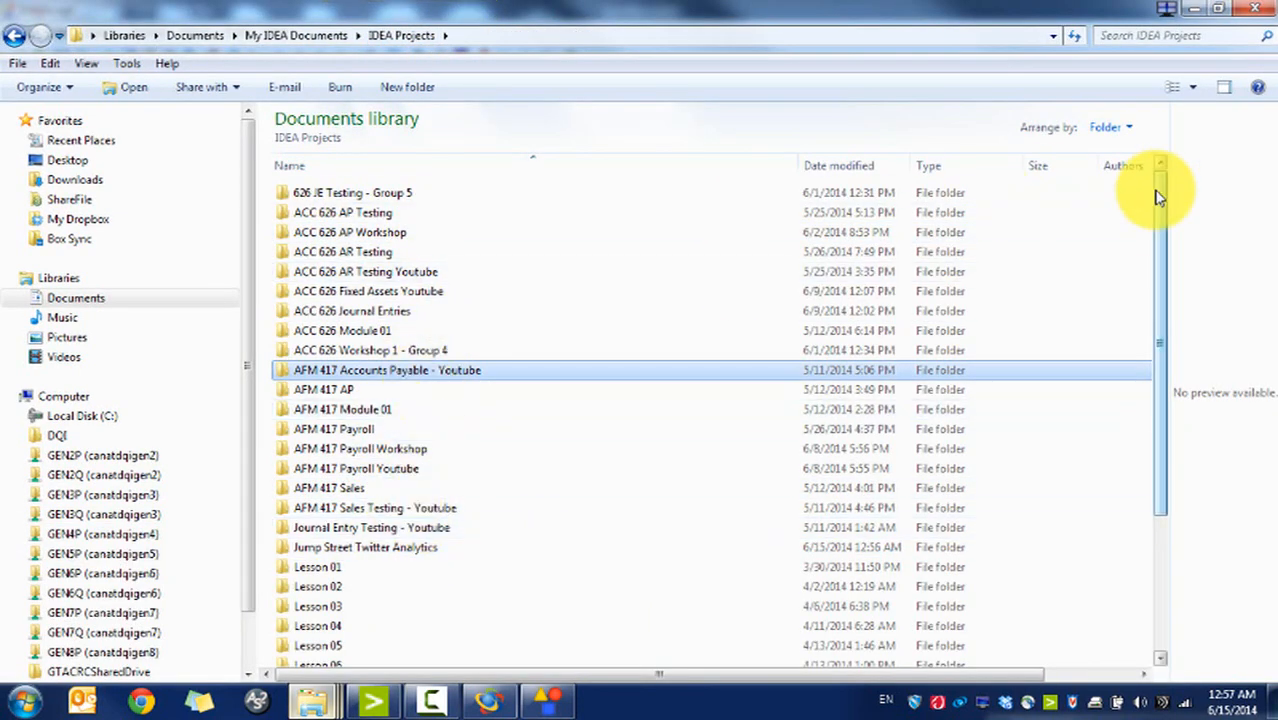
left_click_drag(1158, 194, 1164, 380)
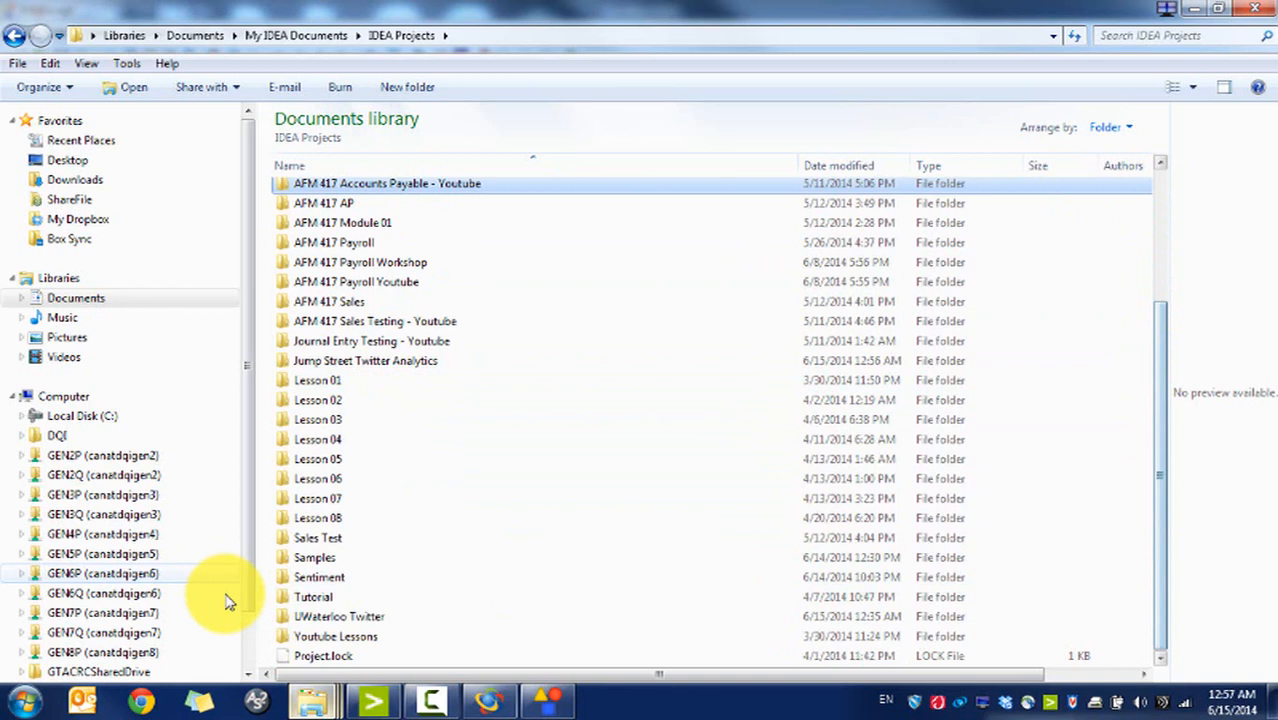
double_click(330, 616)
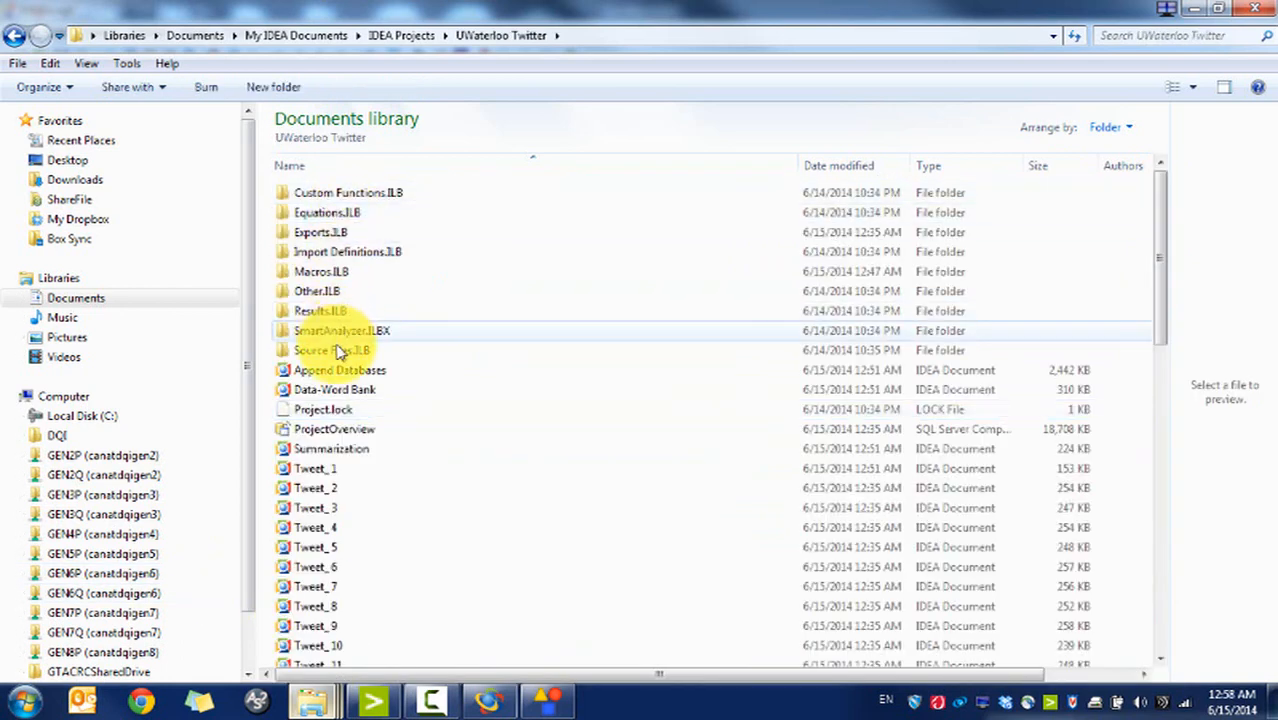
double_click(334, 350)
left_click(326, 200)
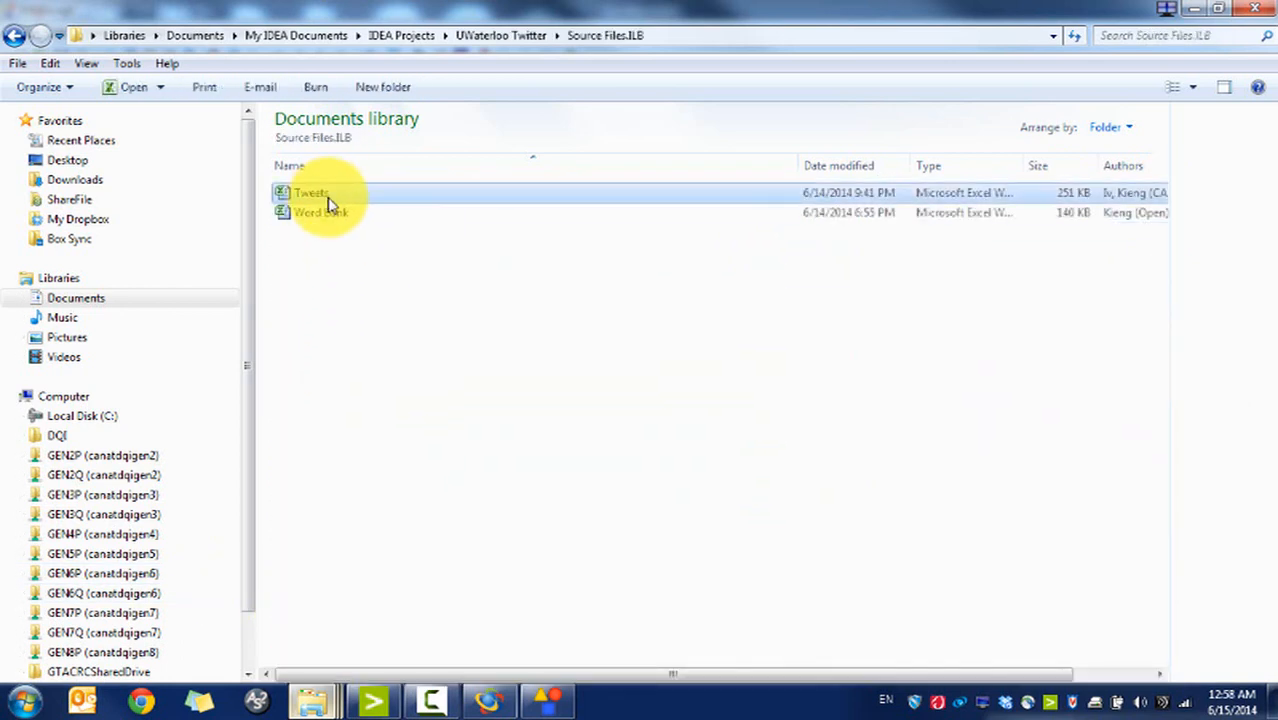
left_click(324, 198)
Step: Return to IDEA Projects and open the Sentiment project folder
left_click(505, 38)
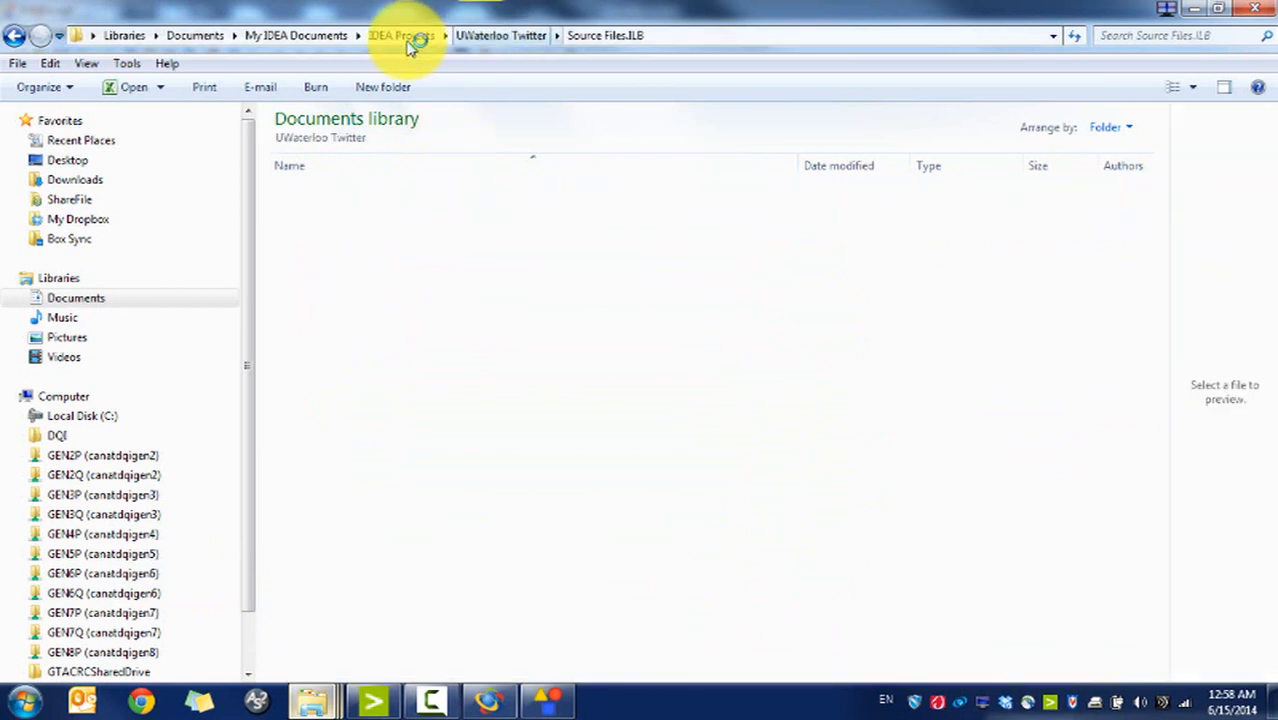
left_click(405, 36)
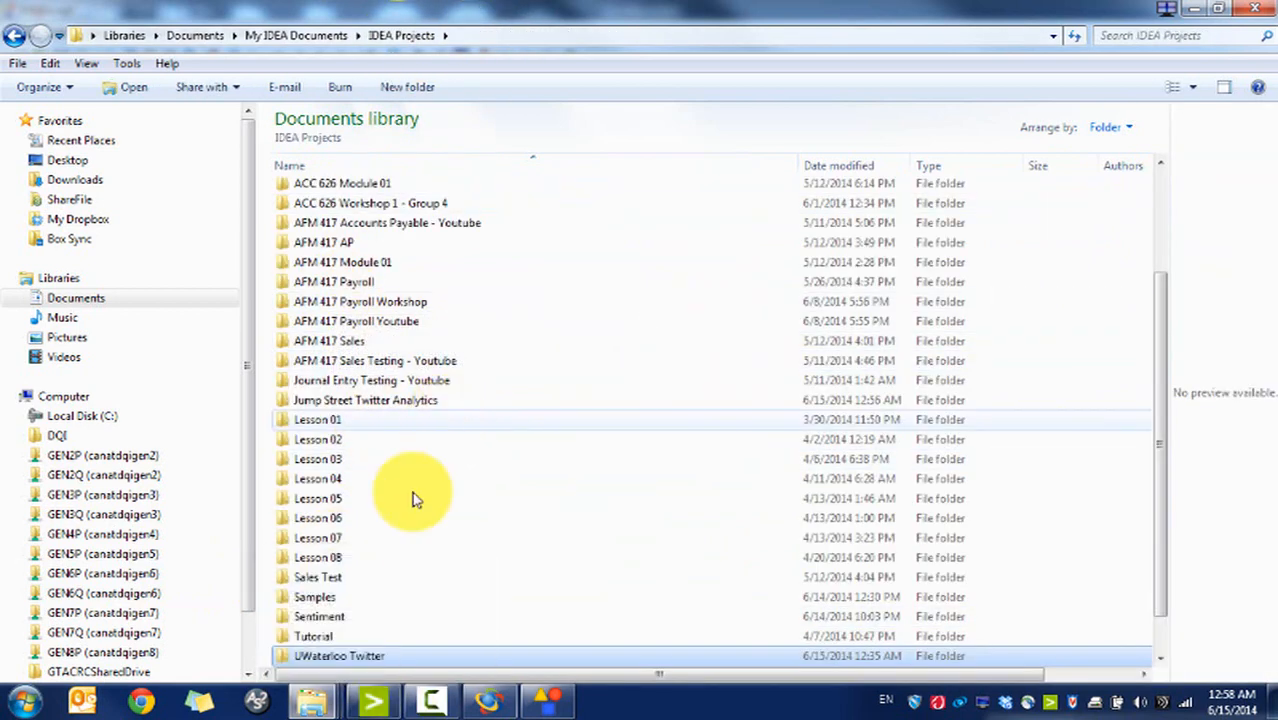
double_click(345, 617)
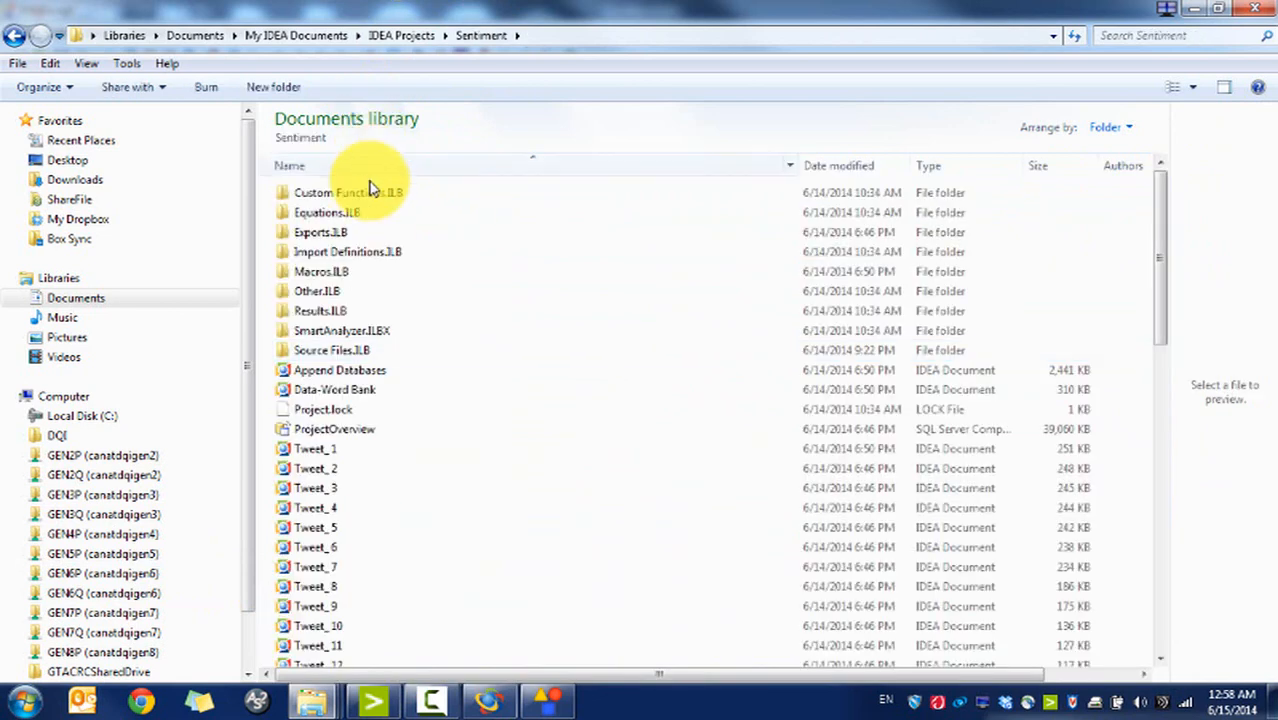
left_click(340, 271)
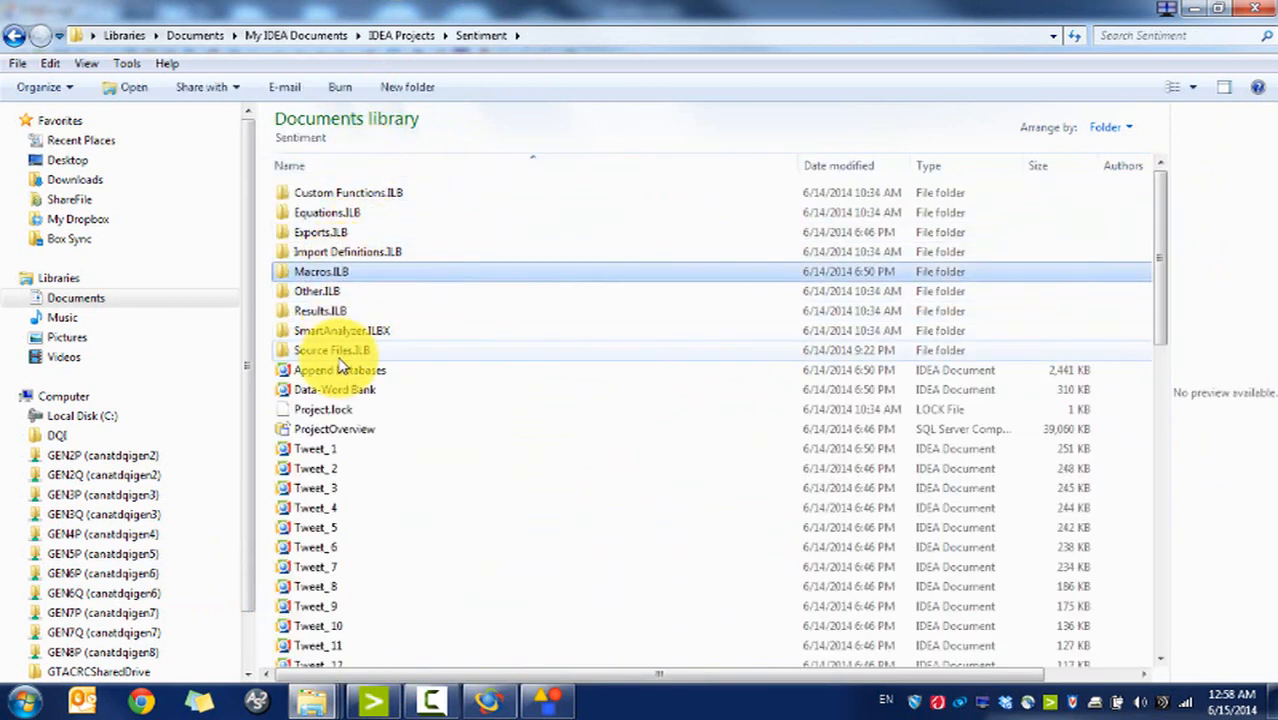
Step: Navigate to IDEA Projects > Jump Street Twitter Analytics > Source Files.ILB
left_click(322, 37)
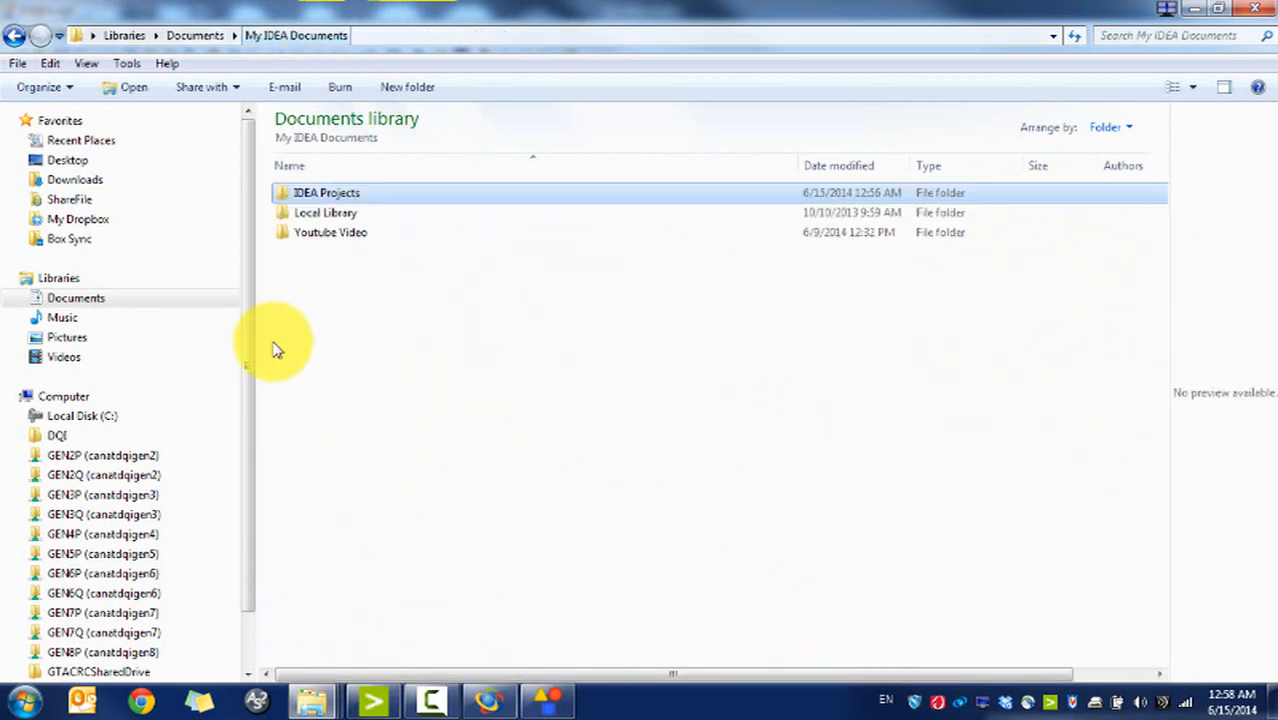
double_click(337, 196)
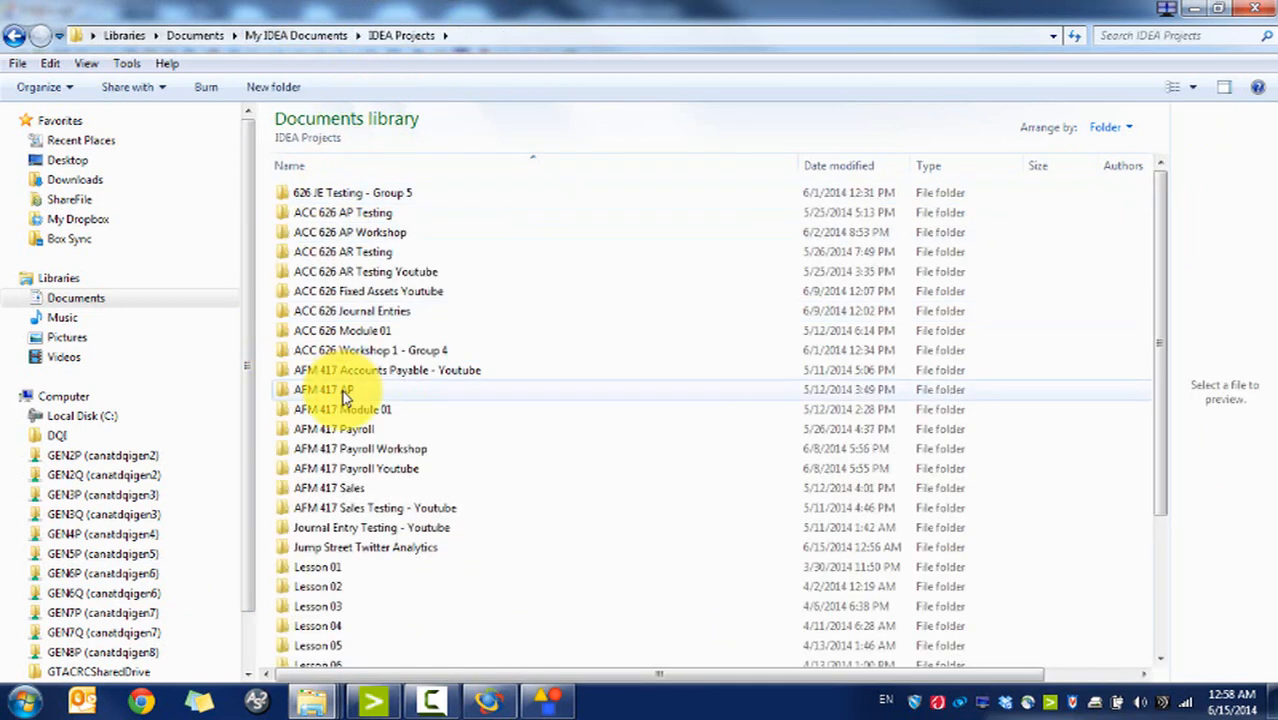
double_click(355, 548)
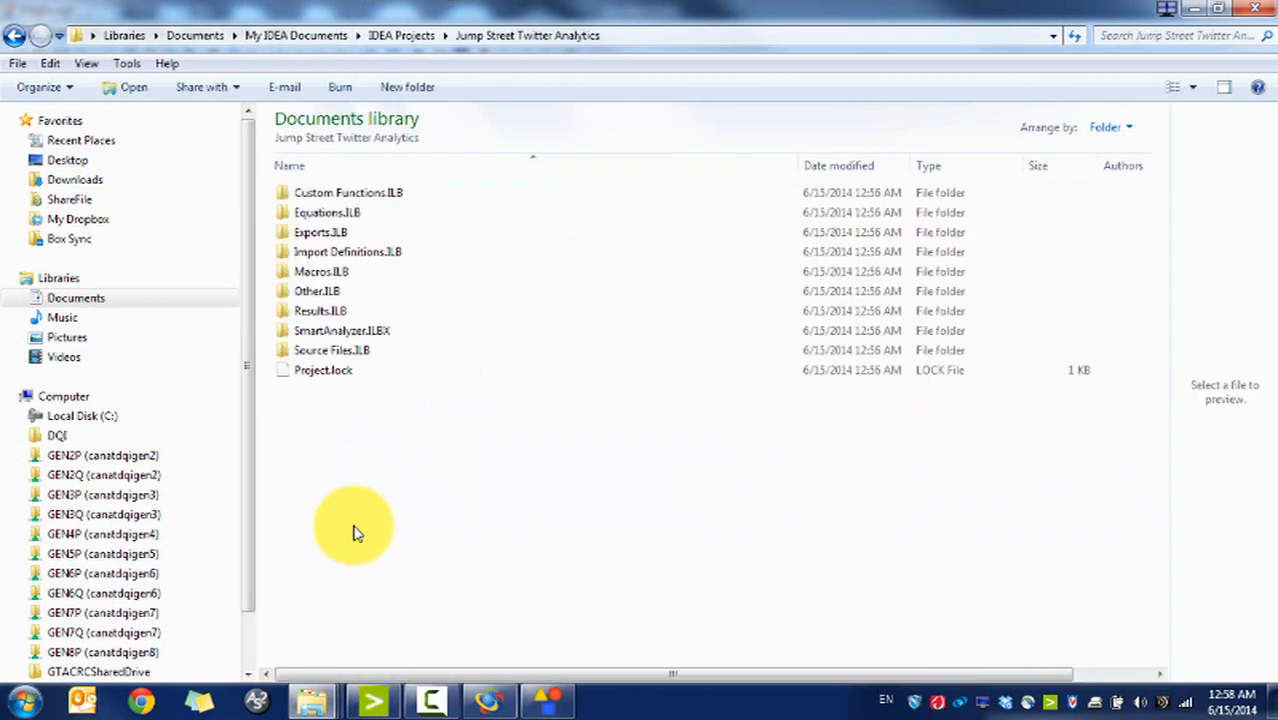
double_click(334, 348)
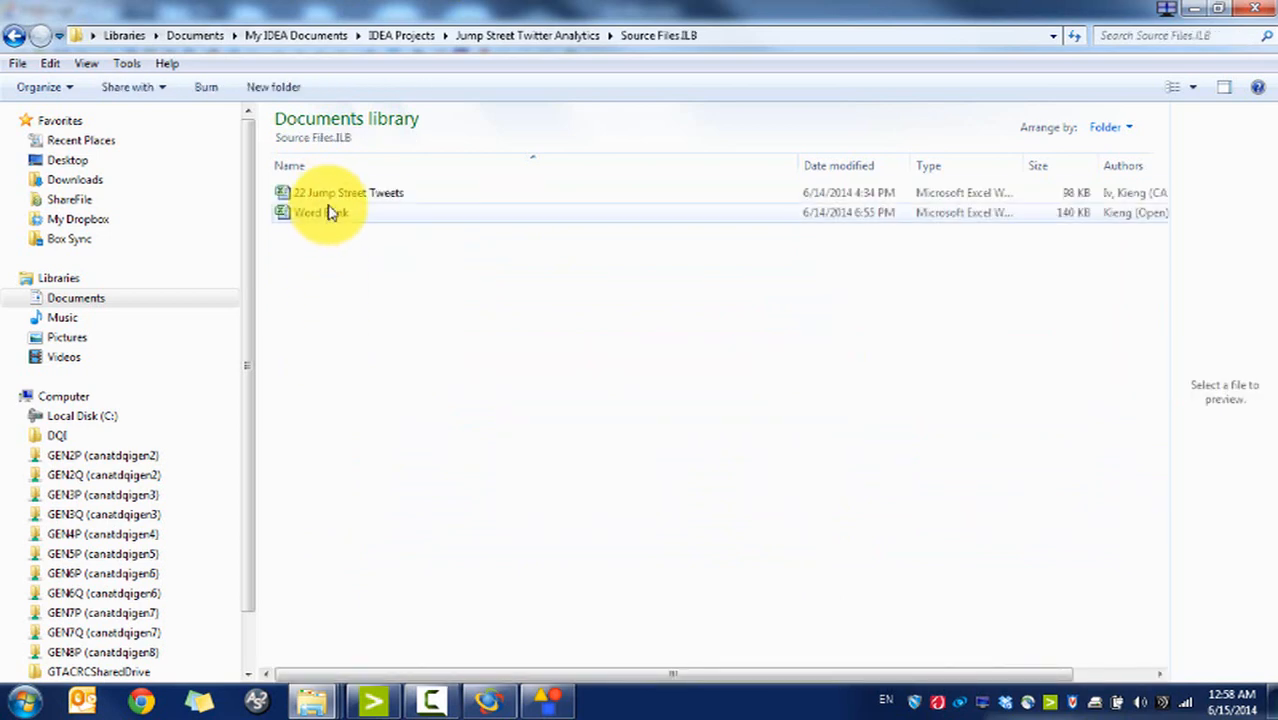
Step: Rename '22 Jump Street Tweets' to 'Tweets' and open it in Excel
left_click(329, 194)
left_click(329, 198)
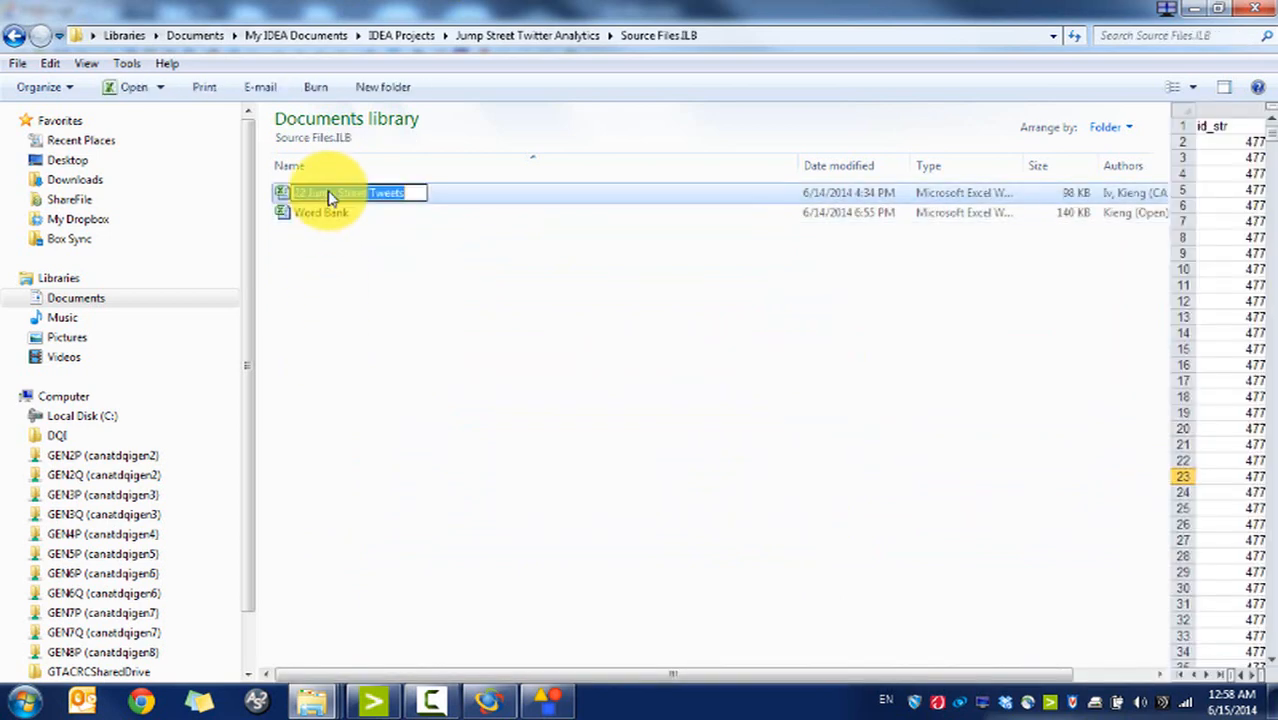
type("Tweets")
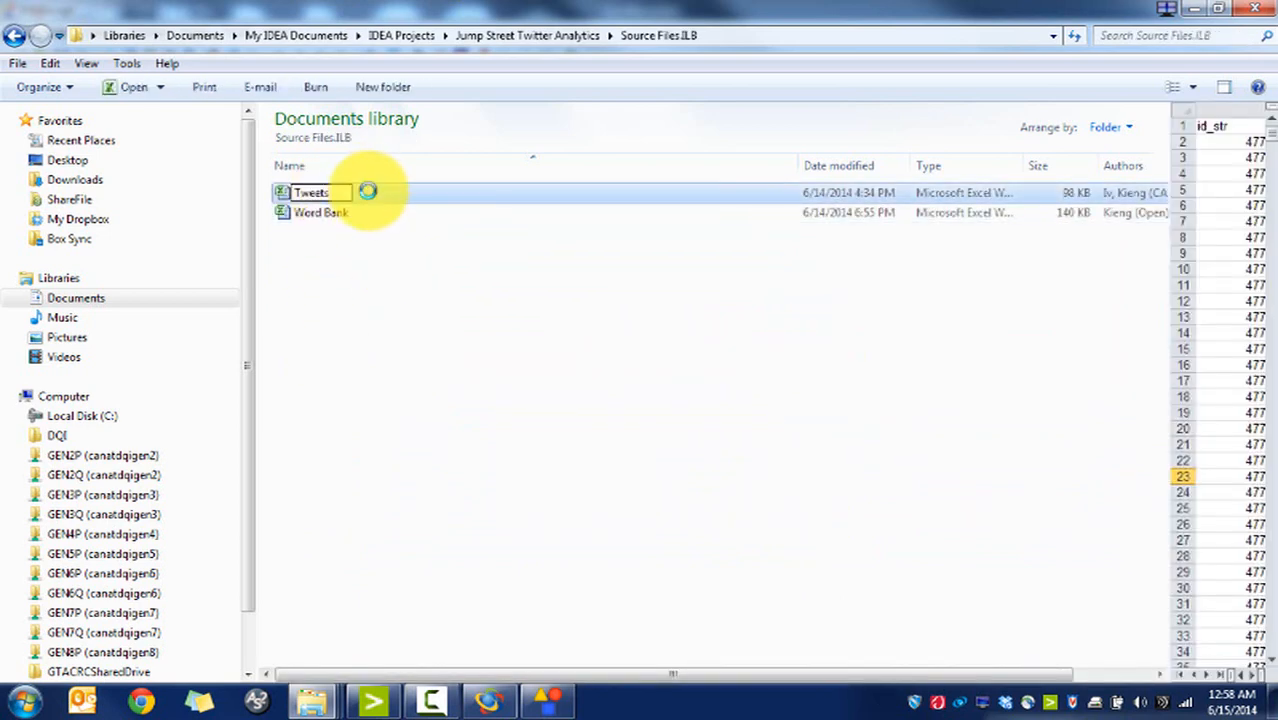
left_click(370, 250)
left_click(377, 197)
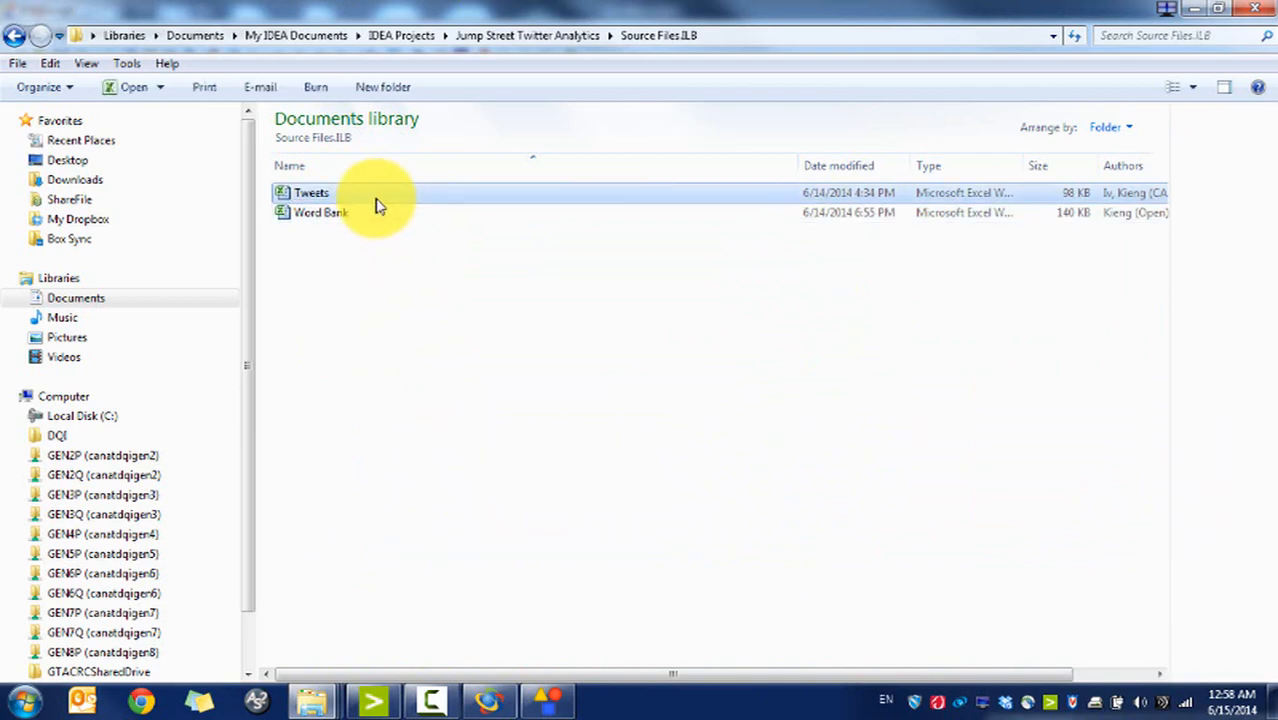
double_click(377, 200)
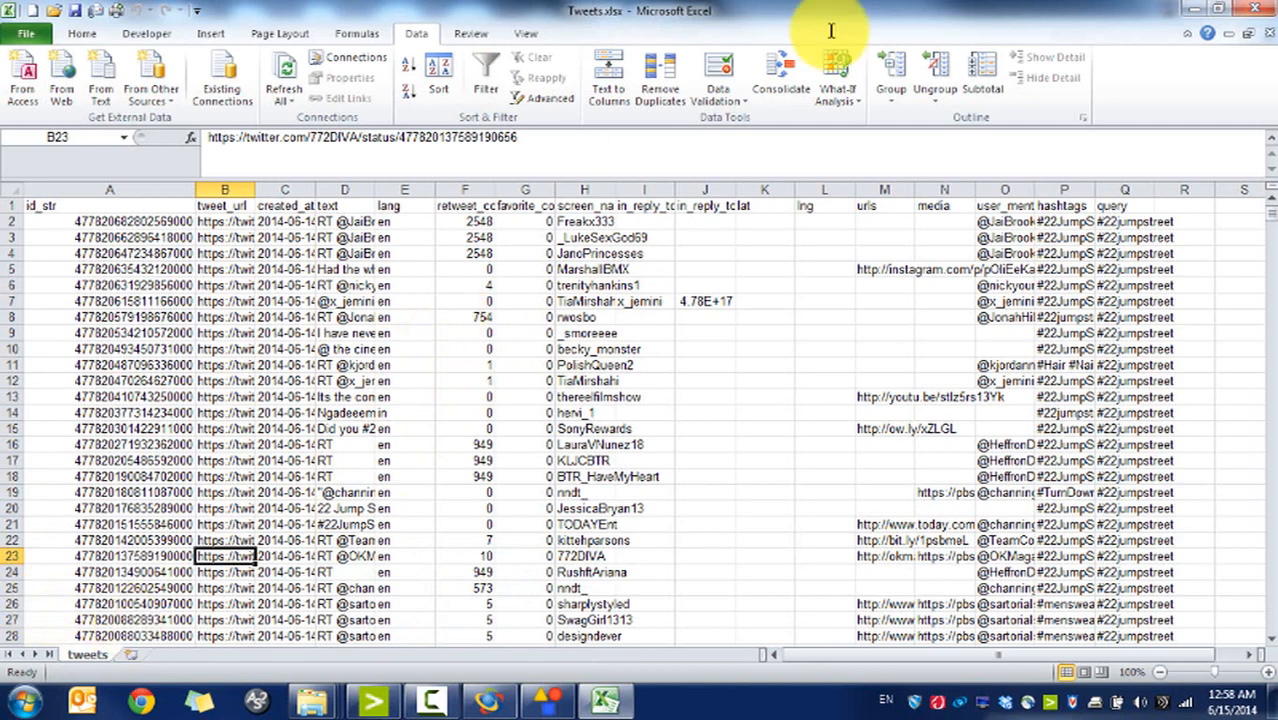
Step: Return to the Twitter analysis.iss script and highlight its six header comment lines
left_click(545, 698)
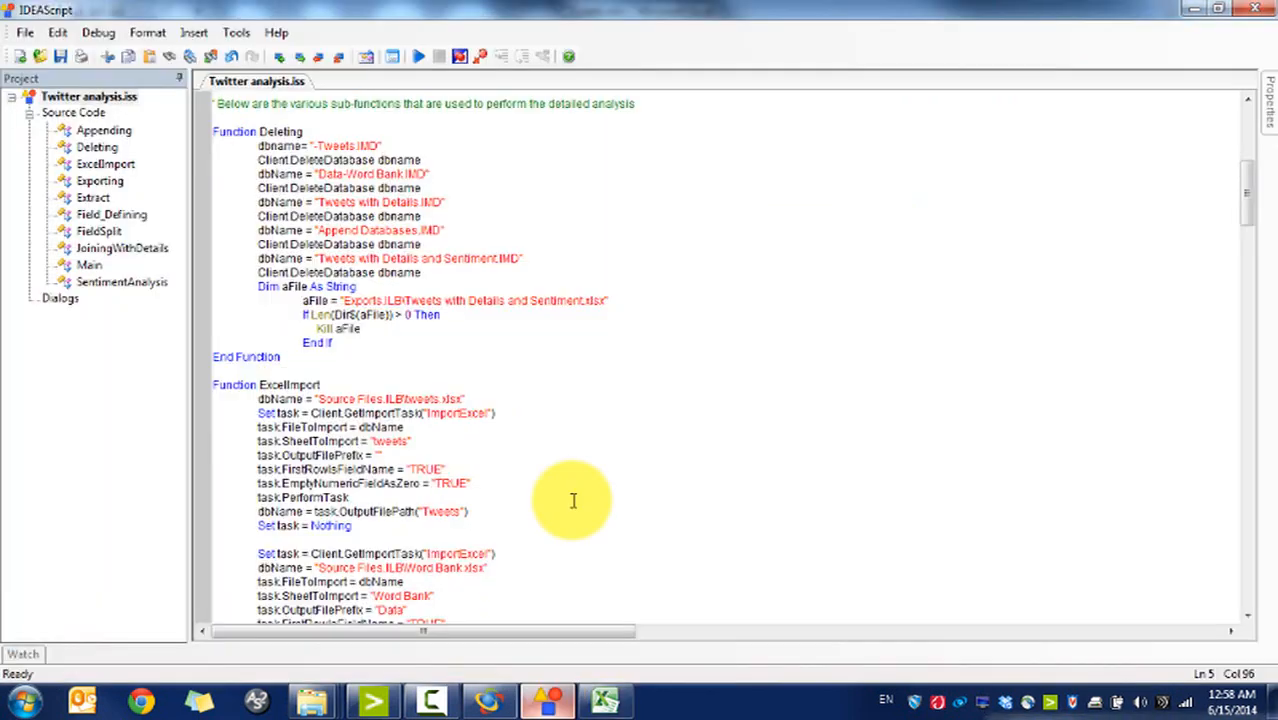
left_click_drag(1248, 177, 1248, 114)
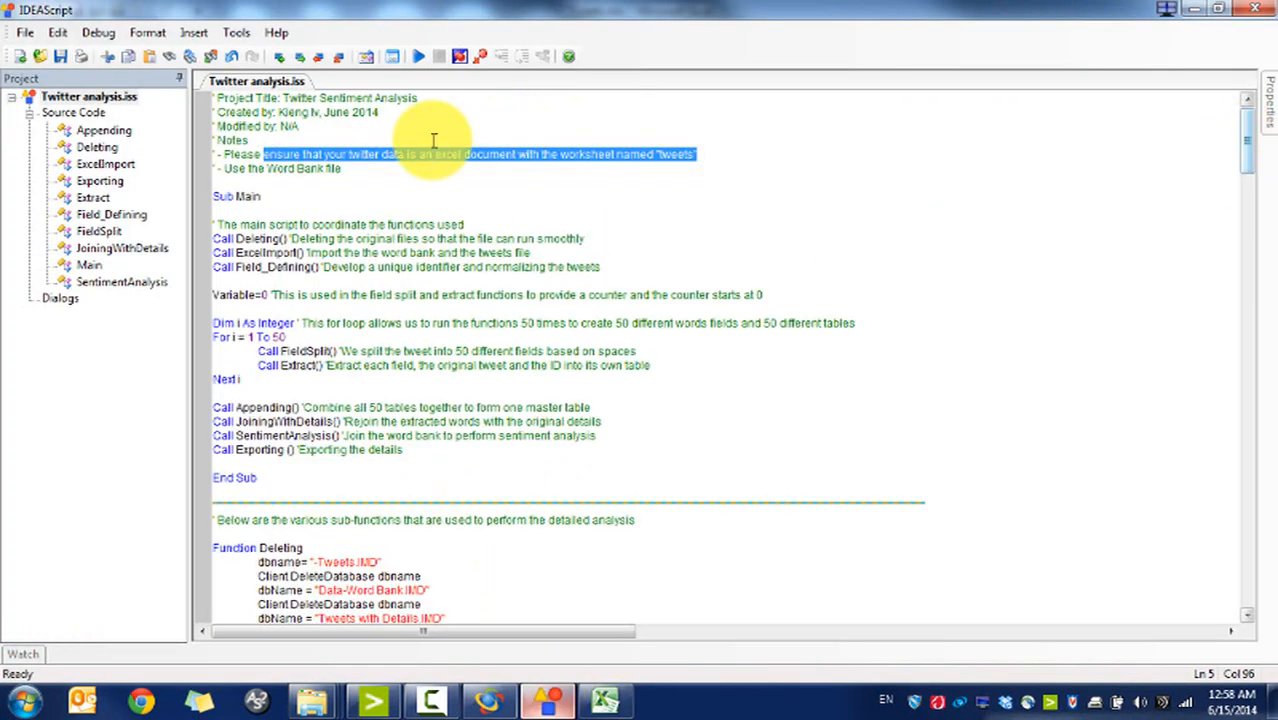
left_click_drag(339, 172, 148, 67)
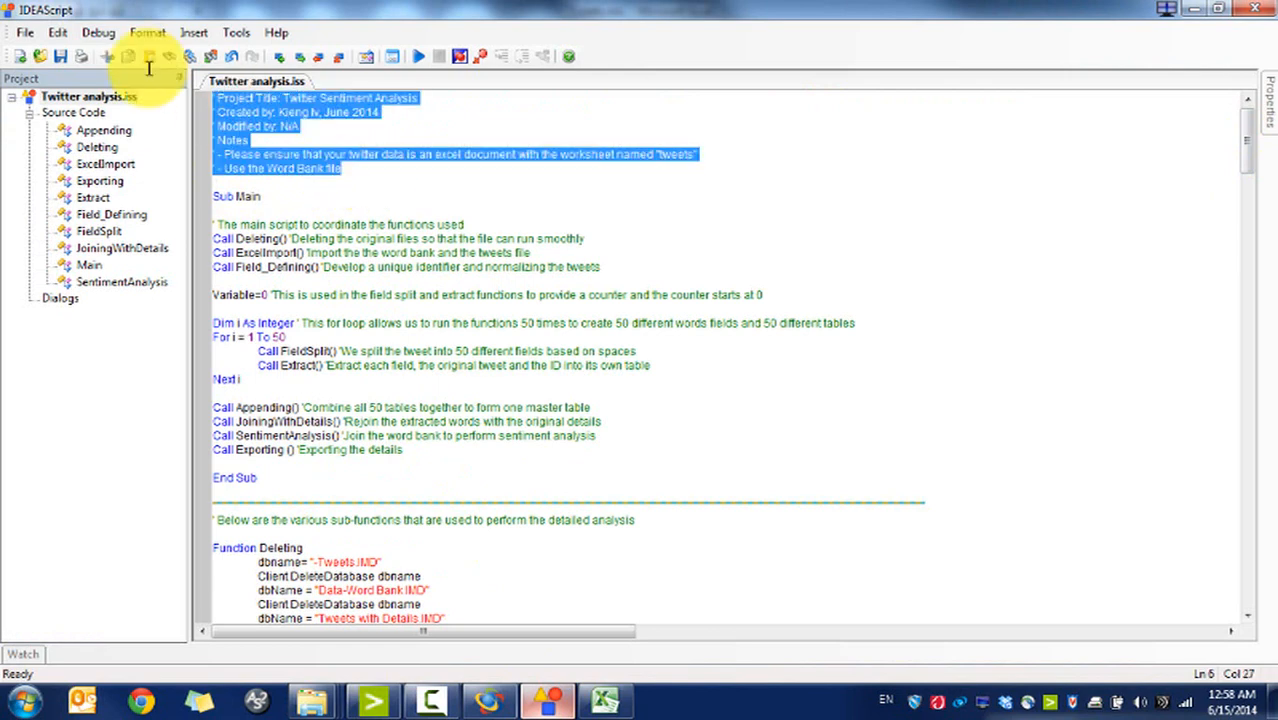
left_click(373, 179)
left_click_drag(369, 172, 201, 112)
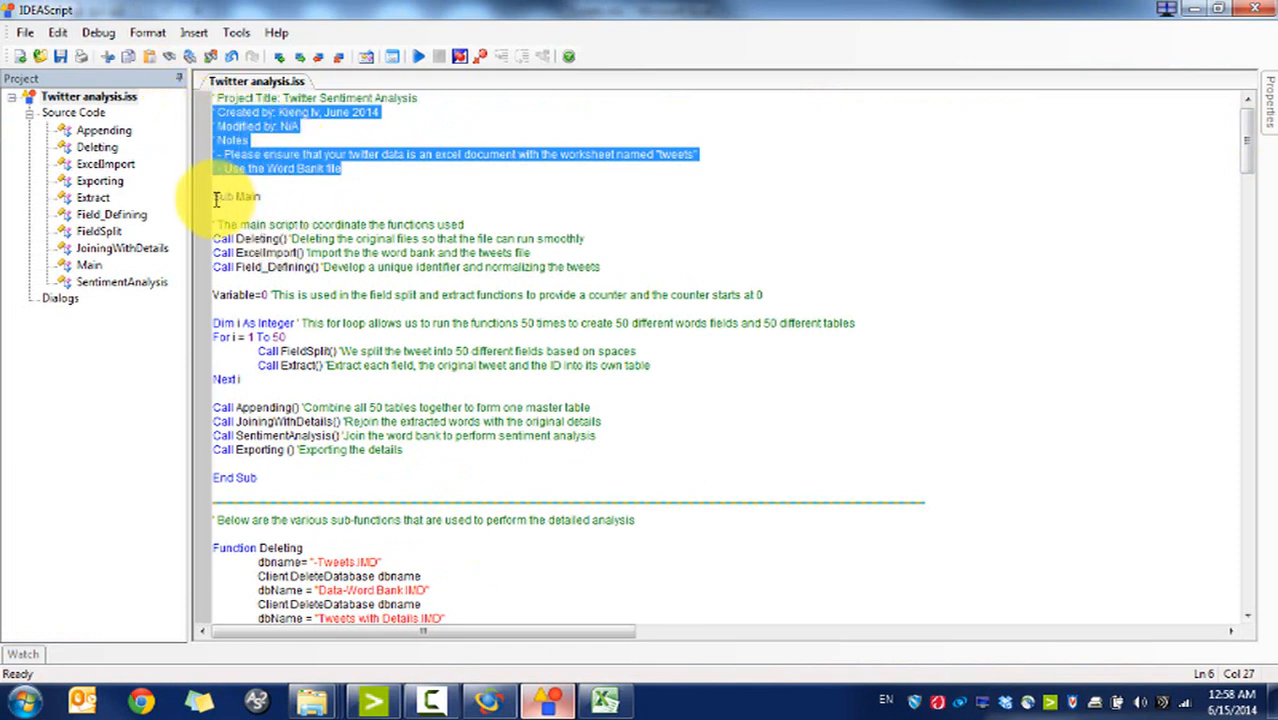
Step: Highlight the Sub Main routine, the Call Deleting line and the Variable=0 counter line
left_click_drag(215, 198, 367, 477)
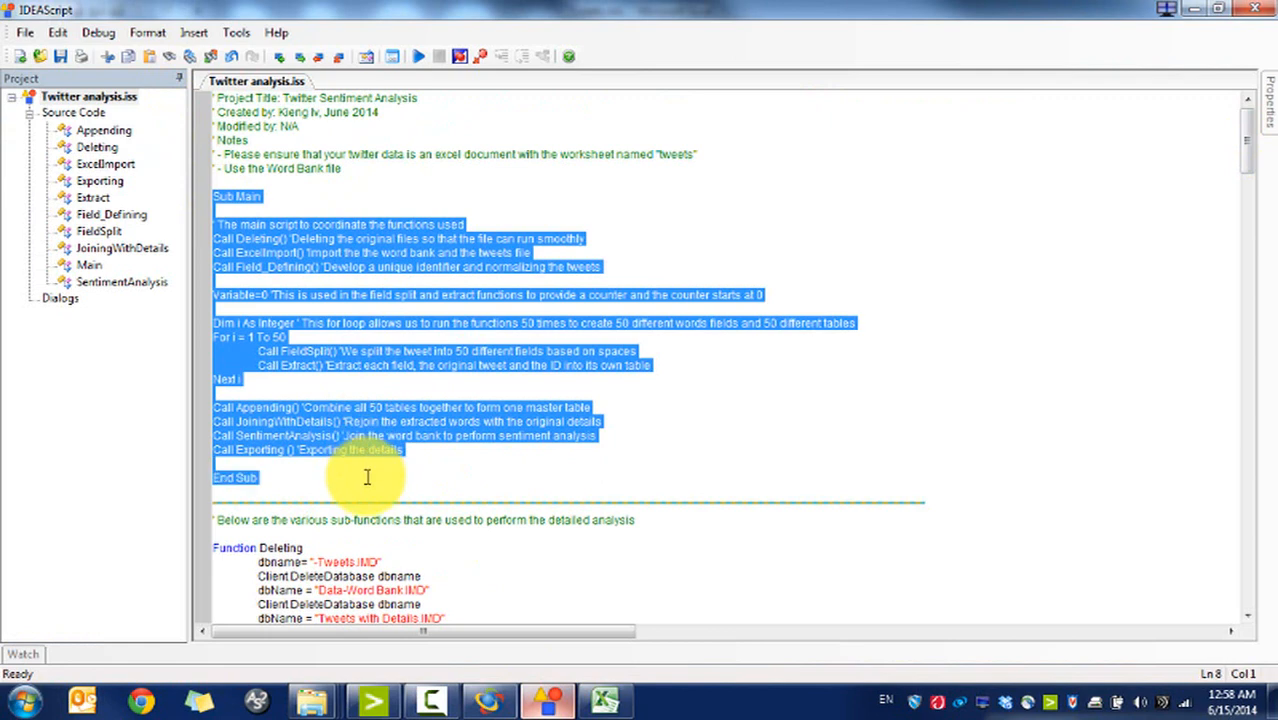
left_click(368, 478)
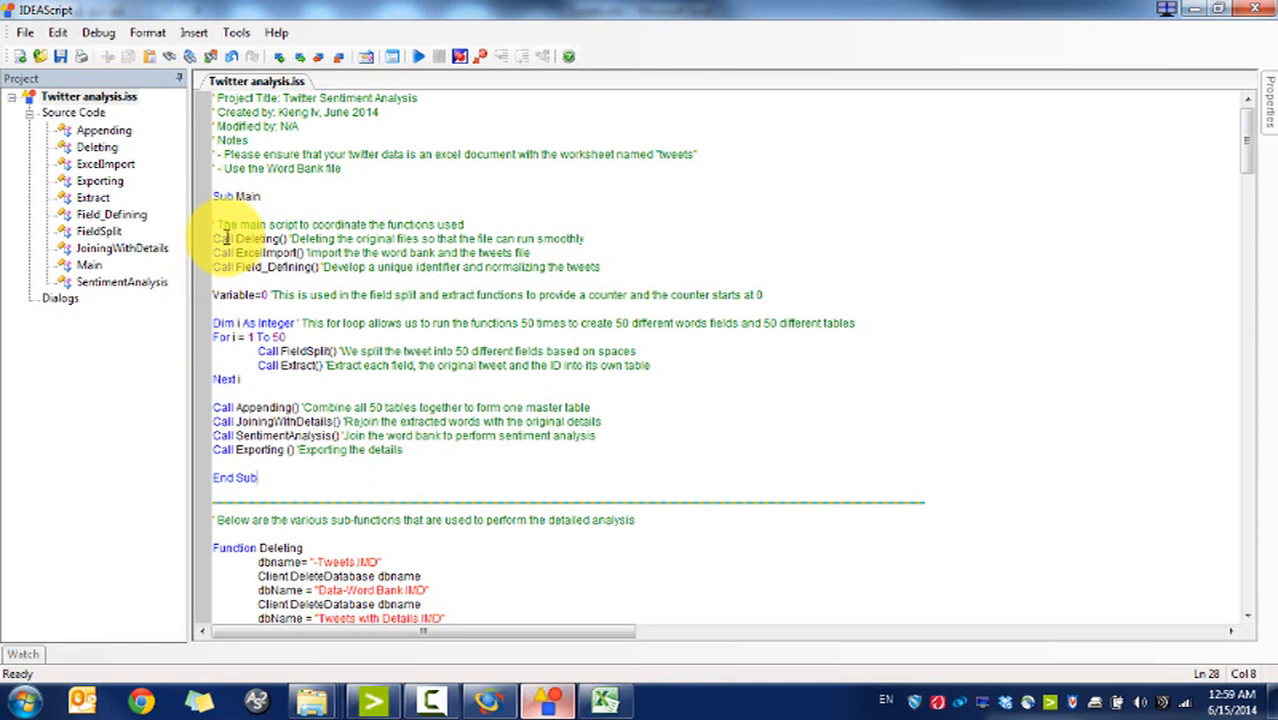
left_click_drag(214, 238, 275, 241)
left_click(276, 241)
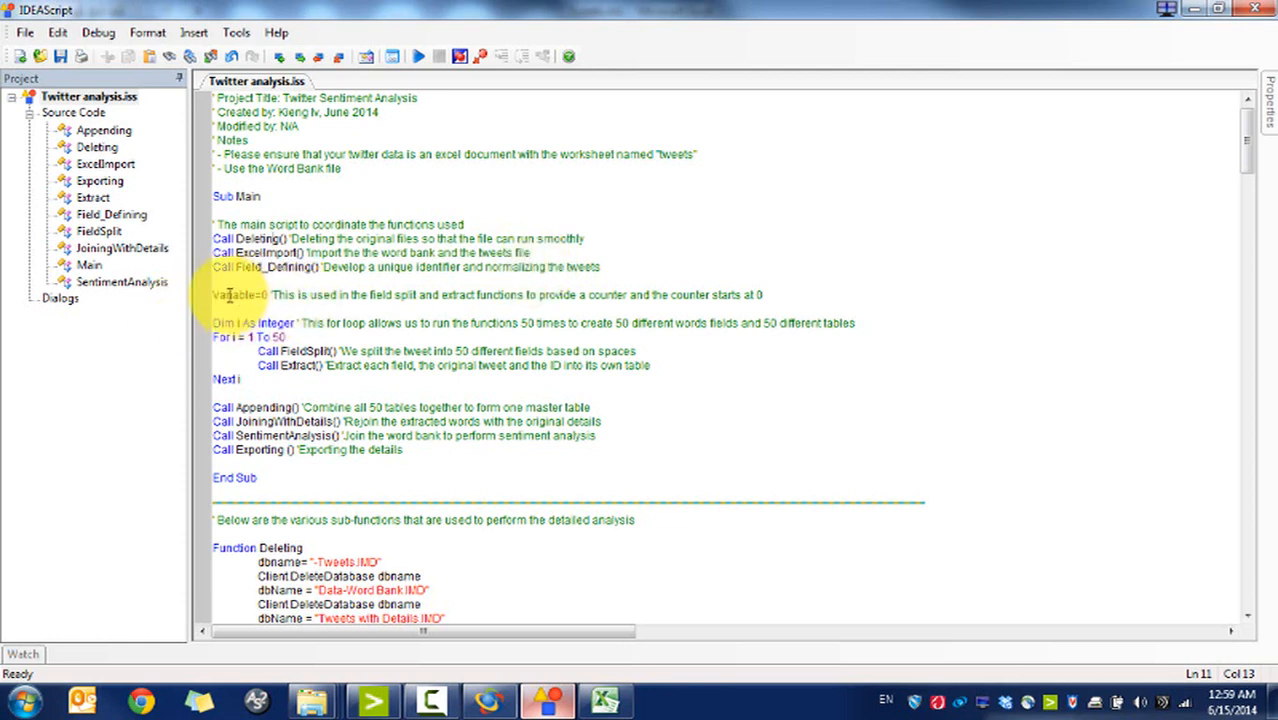
left_click_drag(216, 295, 766, 295)
left_click(772, 296)
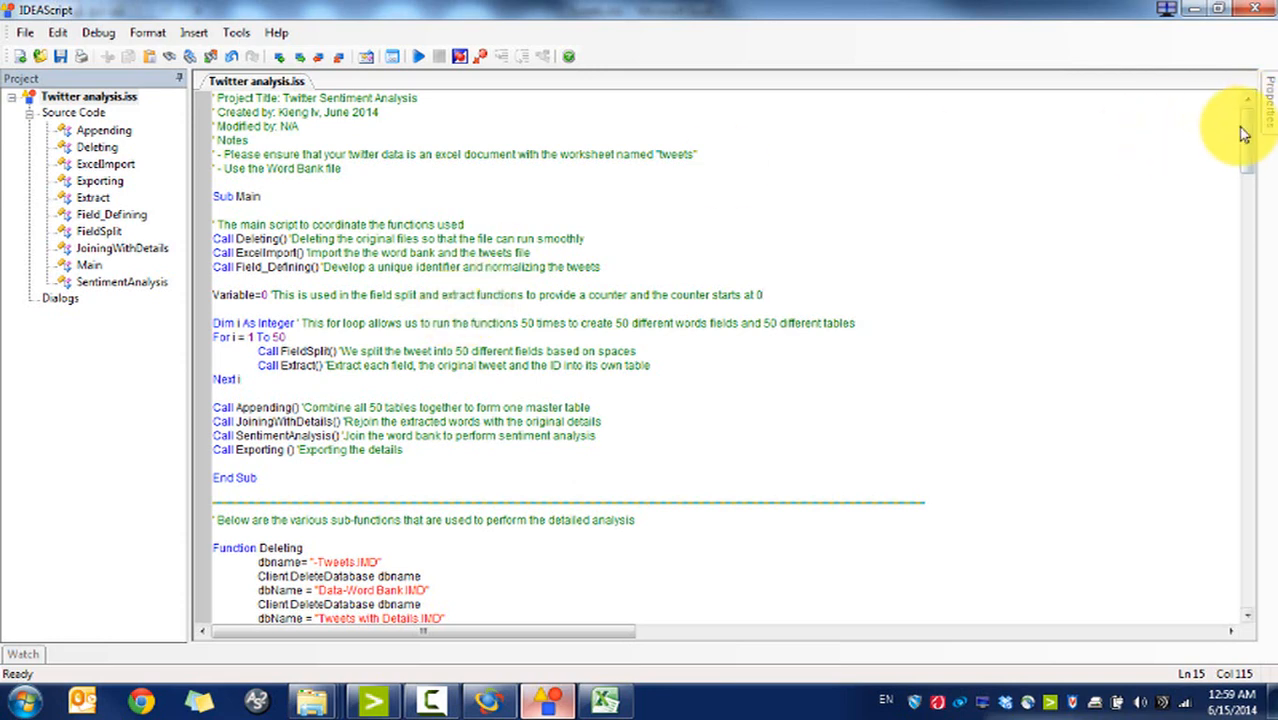
left_click_drag(1247, 114, 1248, 152)
scroll(1248, 152, "down", 1)
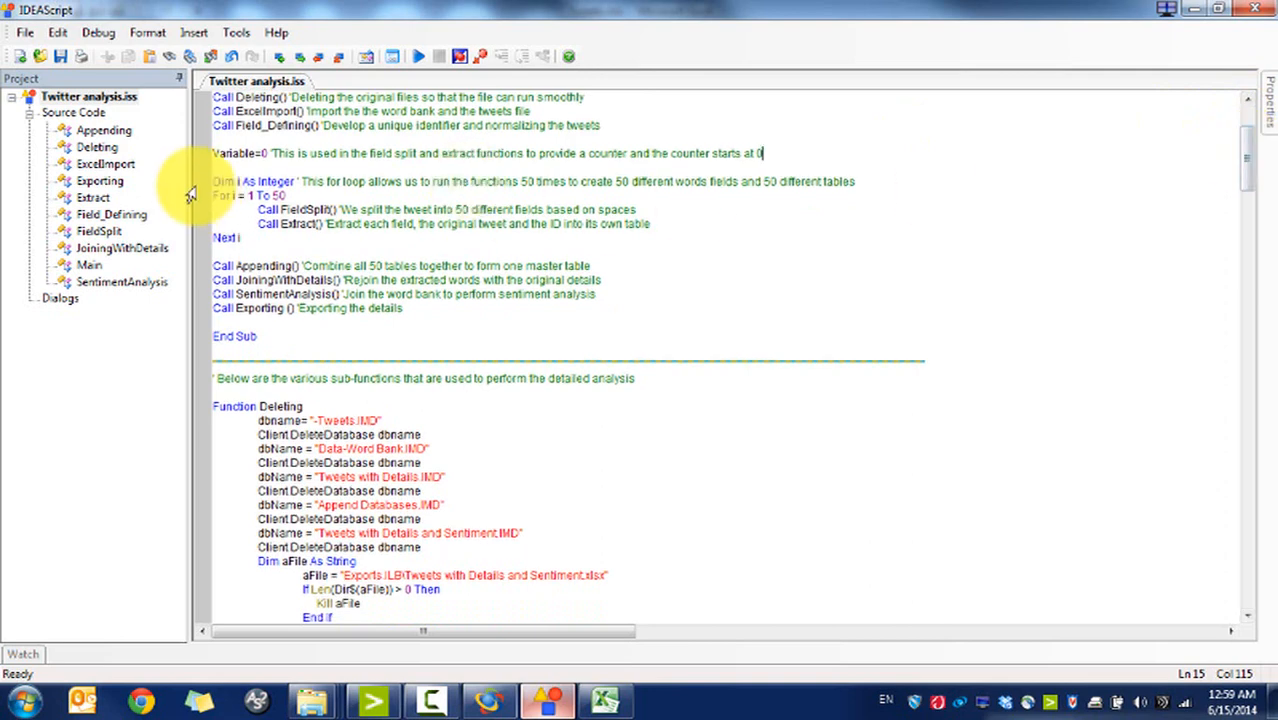
left_click(207, 183)
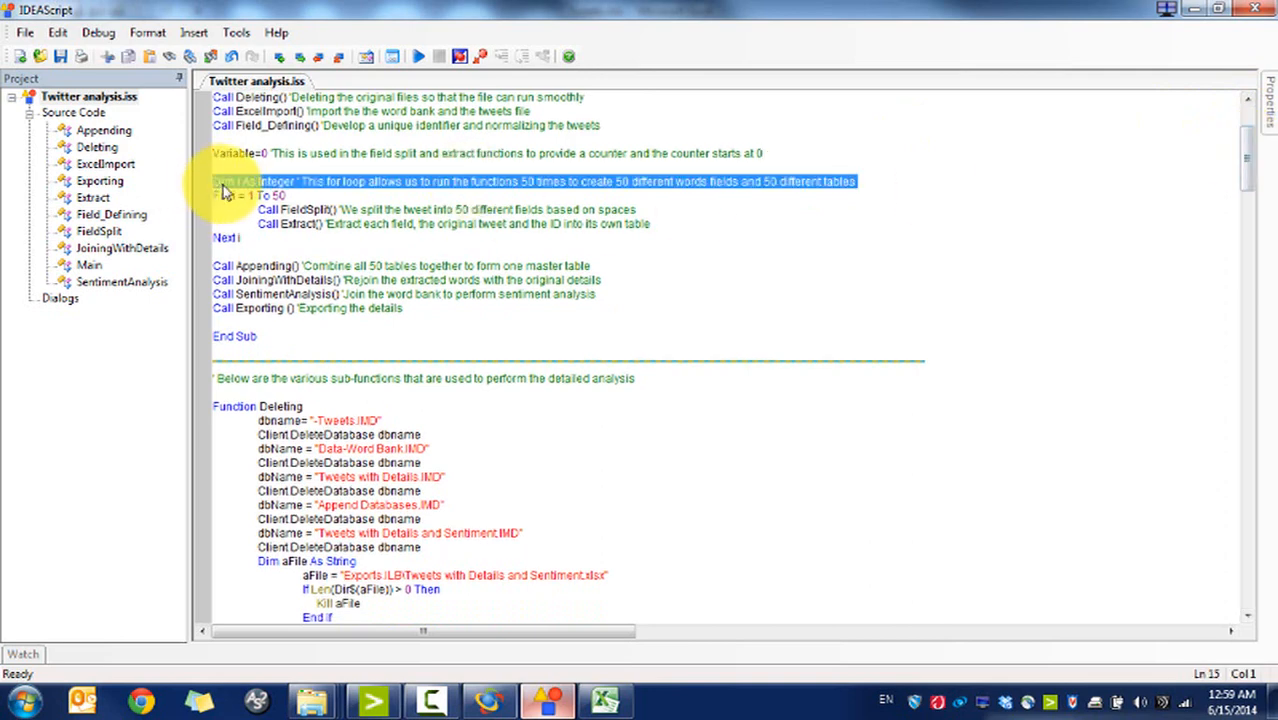
left_click(235, 183)
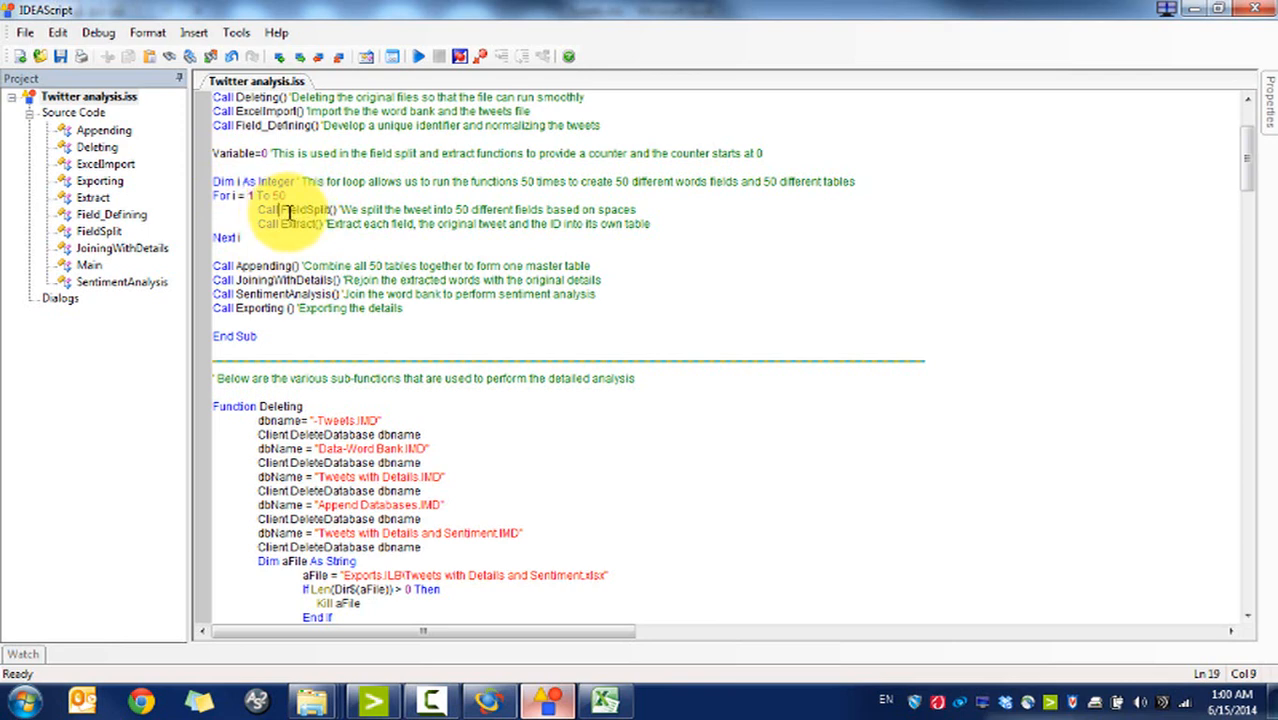
left_click_drag(282, 211, 450, 226)
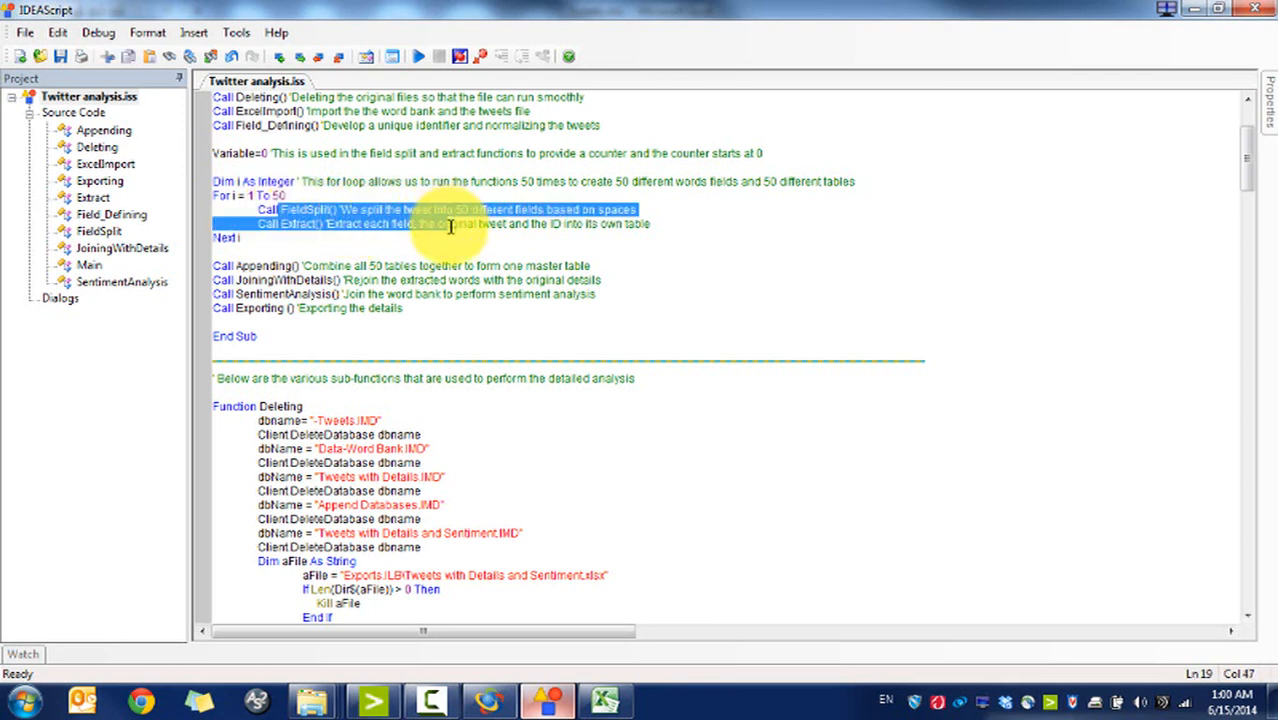
triple_click(285, 268)
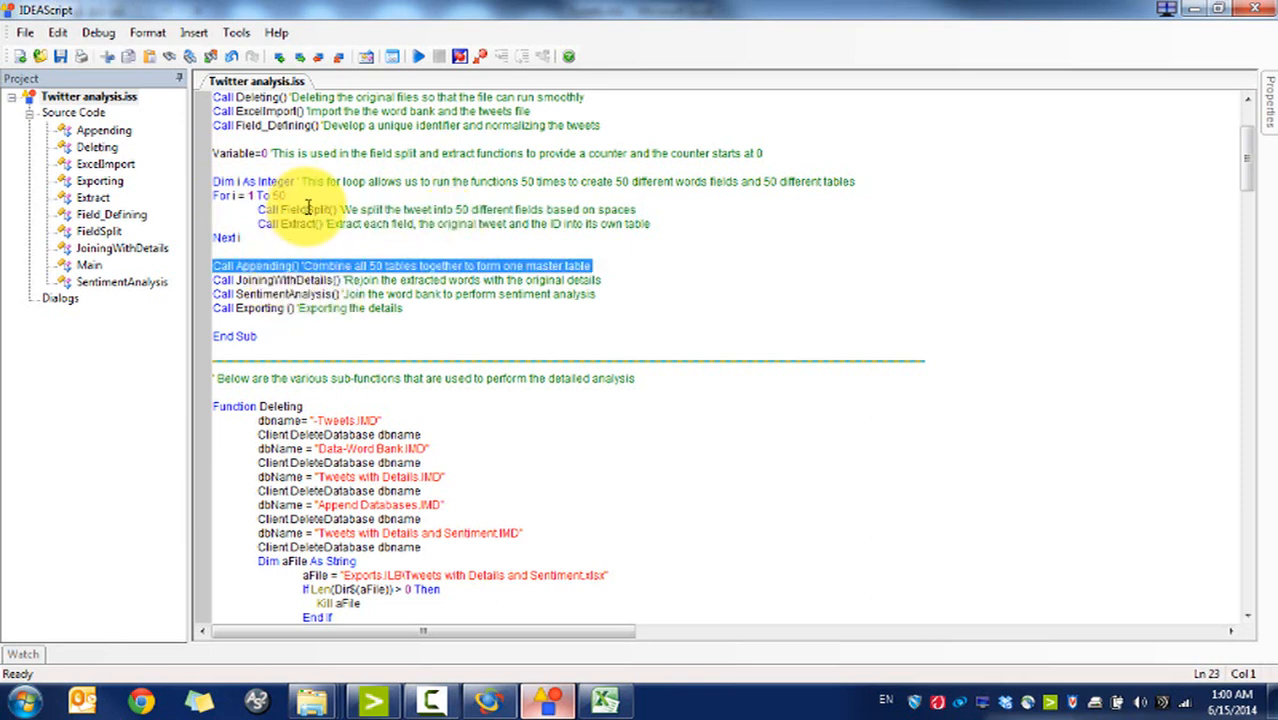
triple_click(265, 285)
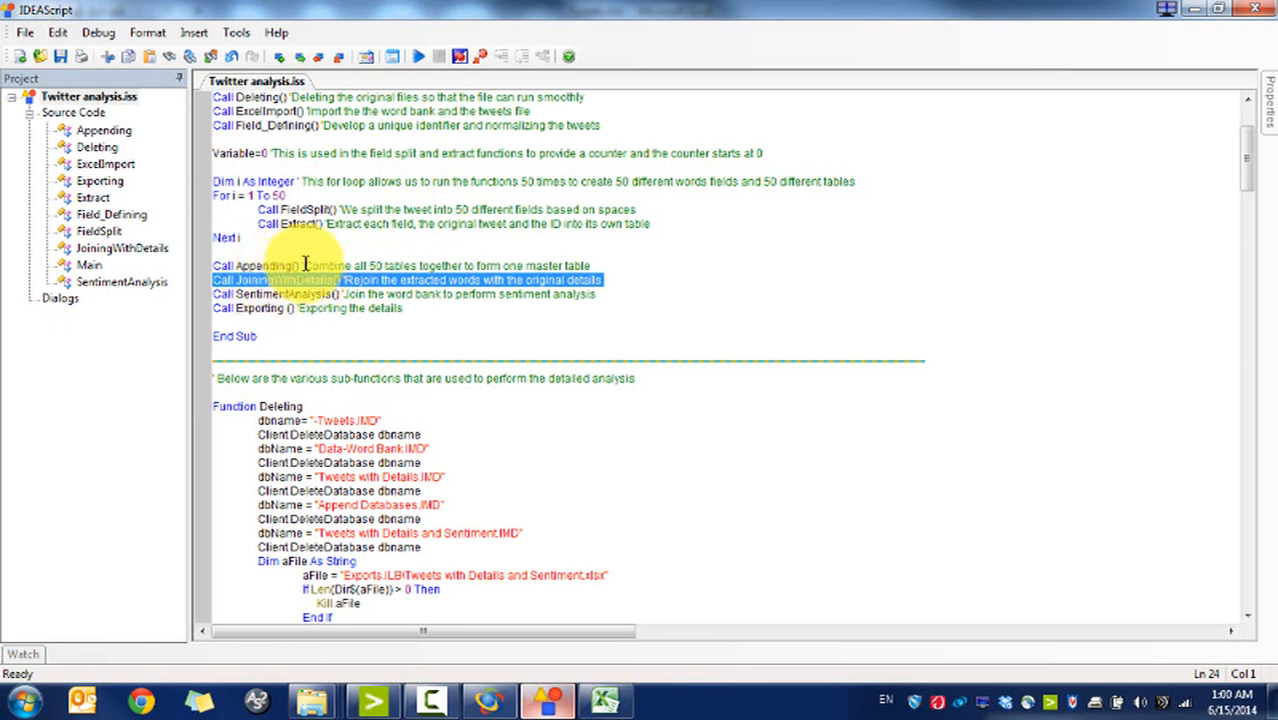
left_click_drag(282, 224, 485, 226)
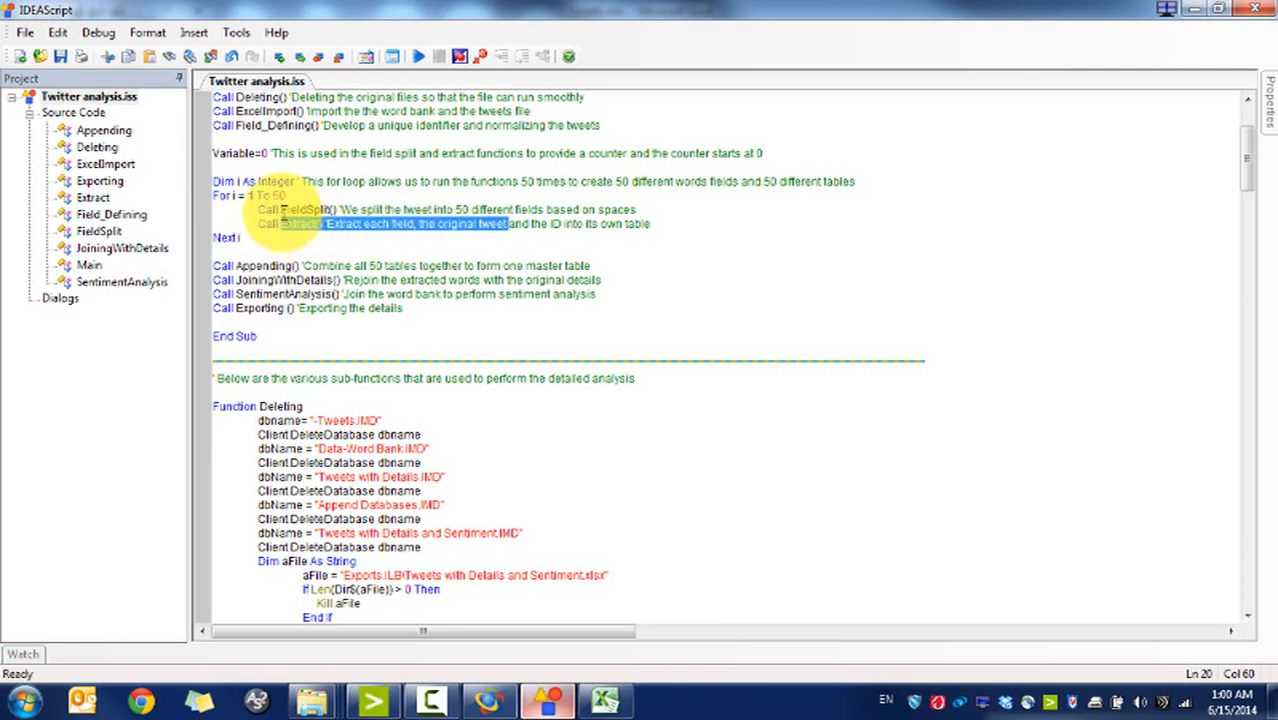
left_click_drag(283, 210, 549, 207)
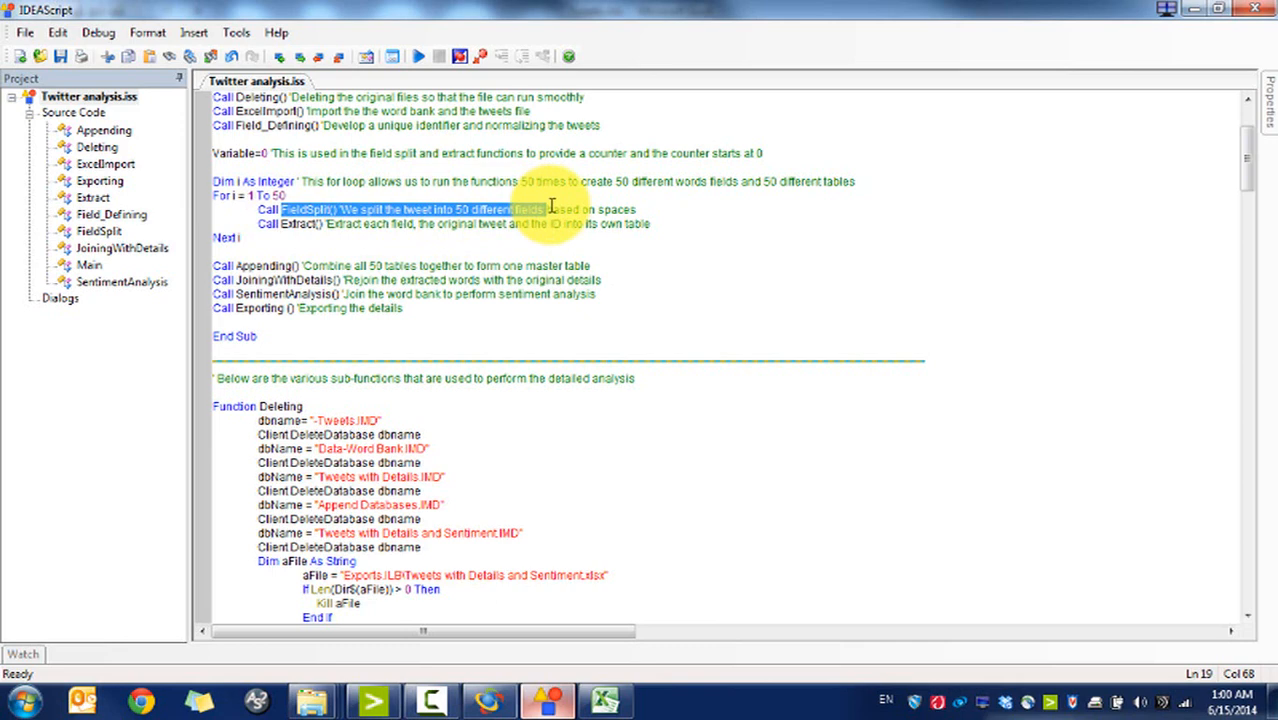
left_click(310, 280)
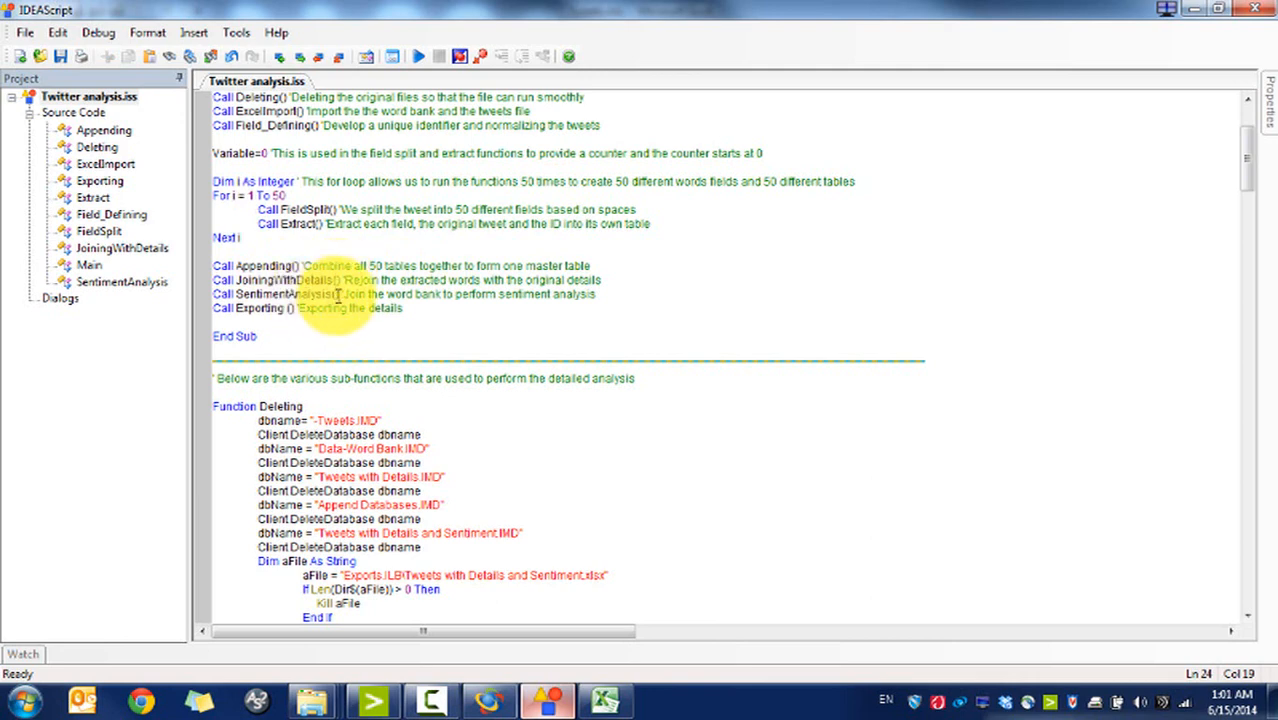
left_click_drag(343, 294, 548, 299)
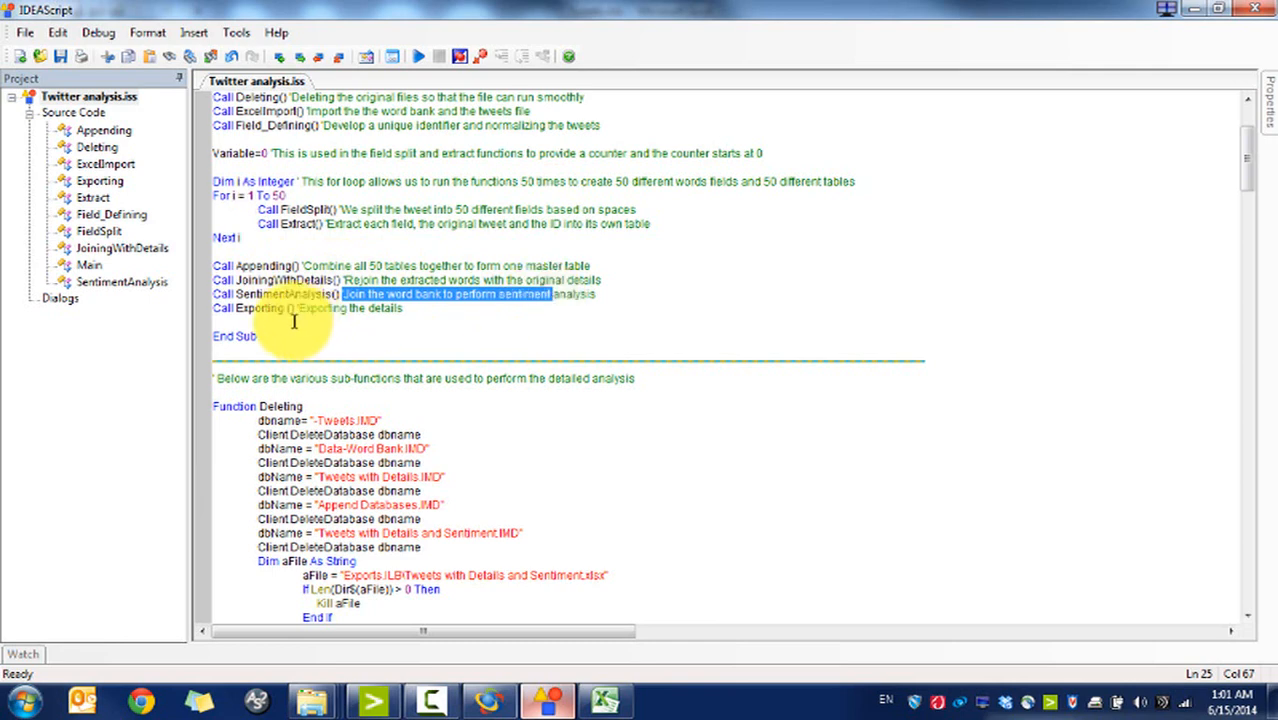
left_click_drag(236, 308, 401, 310)
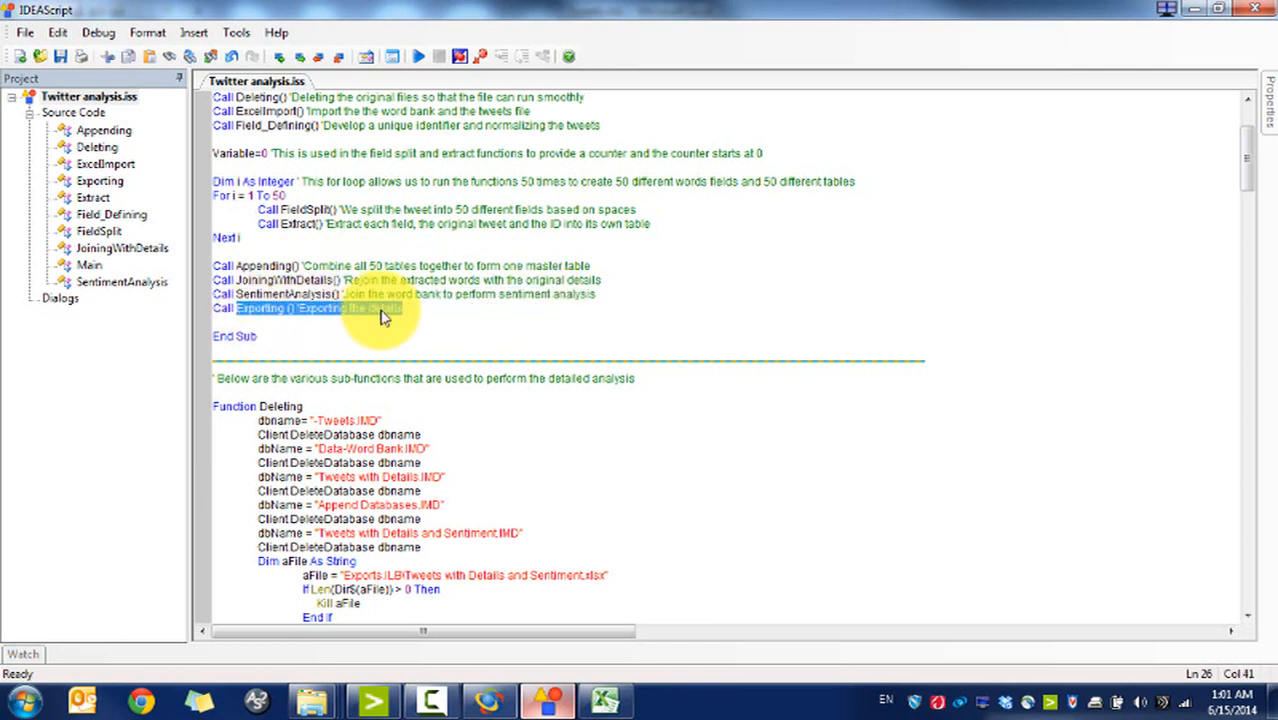
left_click(382, 312)
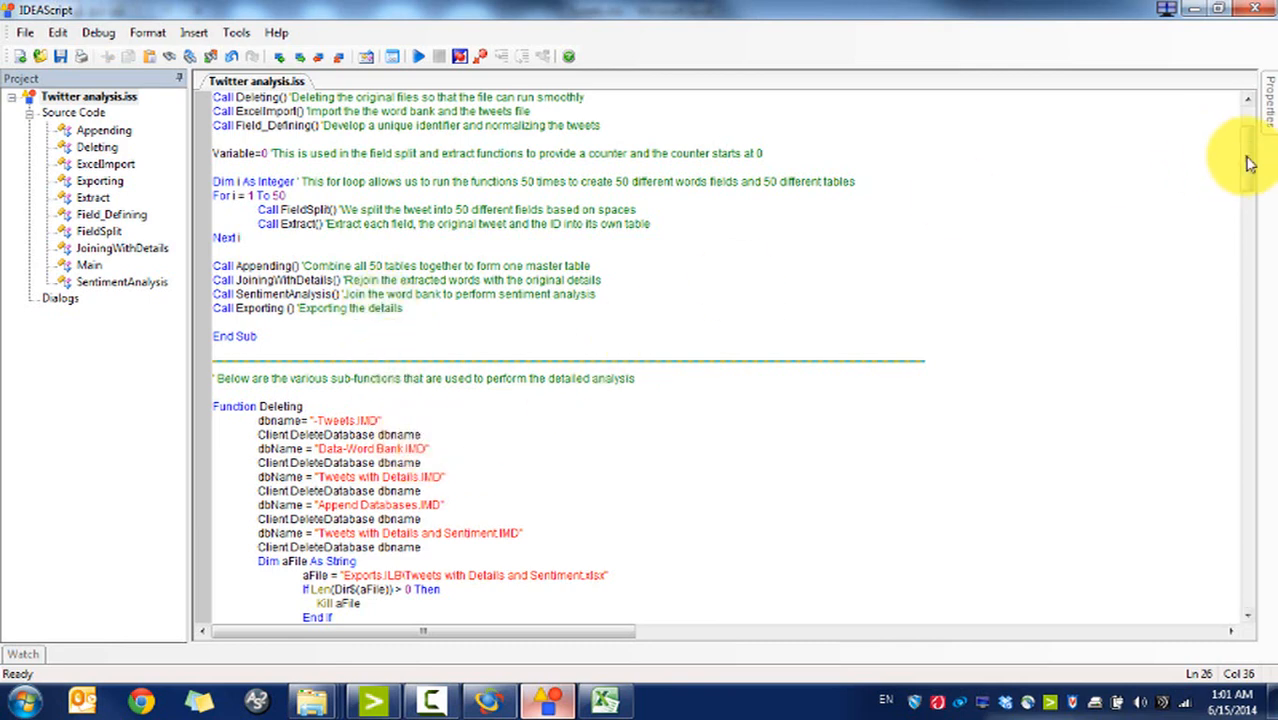
left_click_drag(1248, 163, 1247, 187)
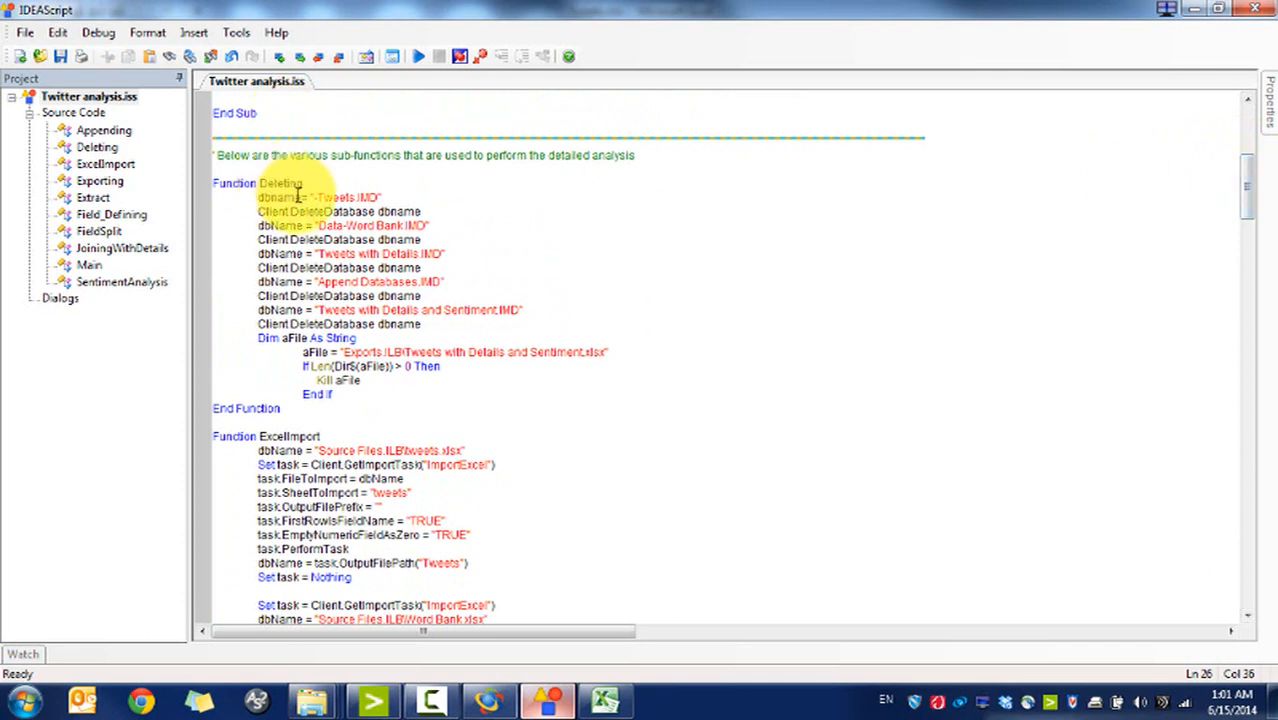
mouse_move(259, 199)
left_mouse_down()
mouse_move(360, 195)
mouse_move(378, 209)
mouse_move(253, 212)
left_mouse_up()
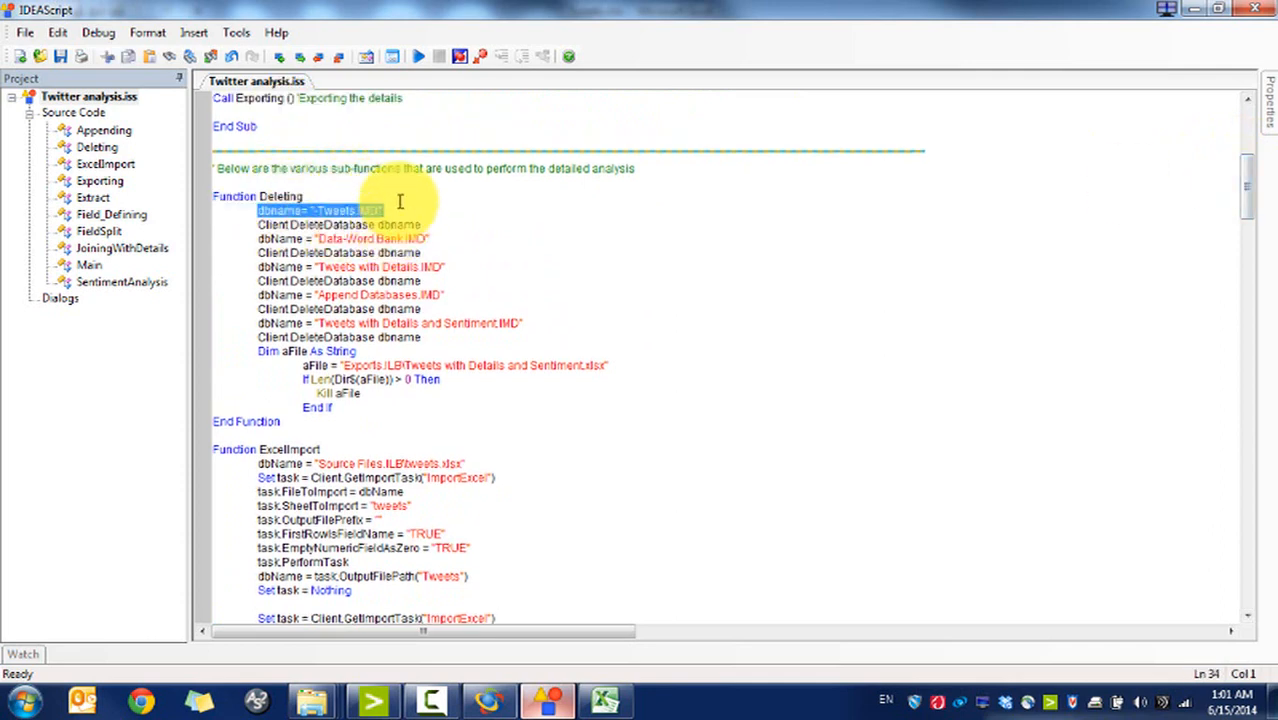
left_click_drag(491, 334, 393, 190)
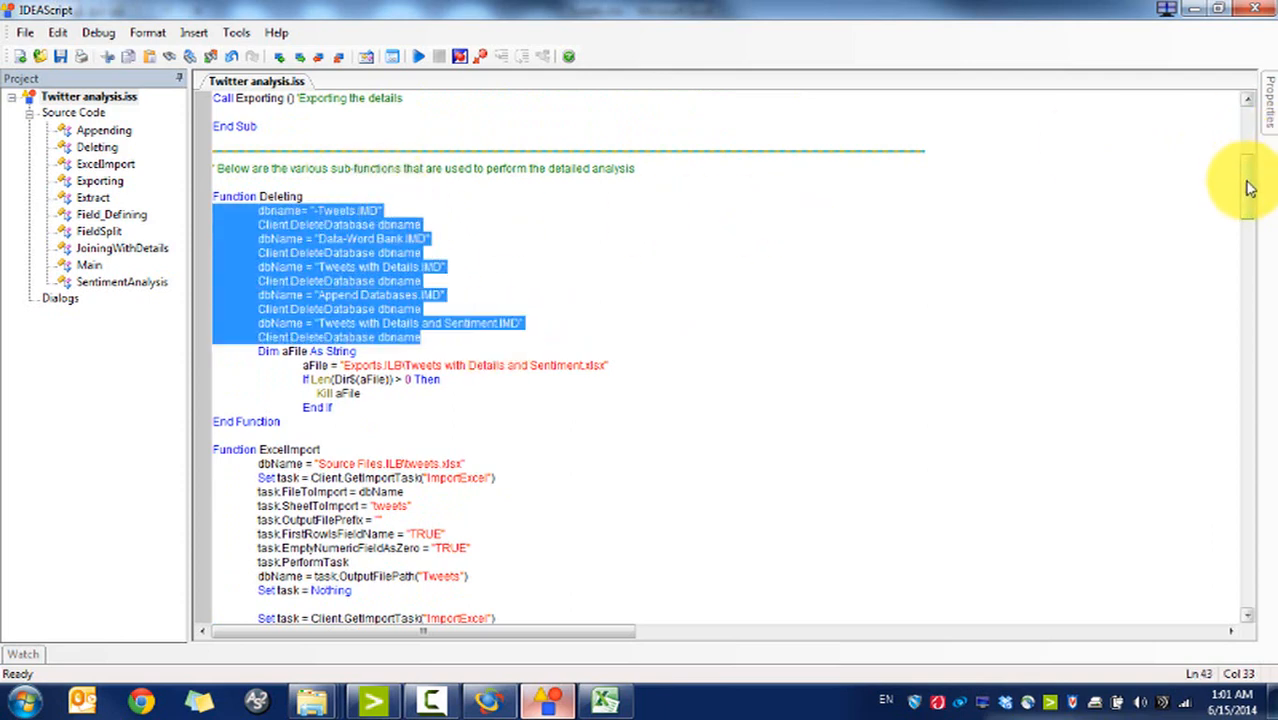
scroll(1249, 190, "down", 3)
scroll(1249, 182, "up", 11)
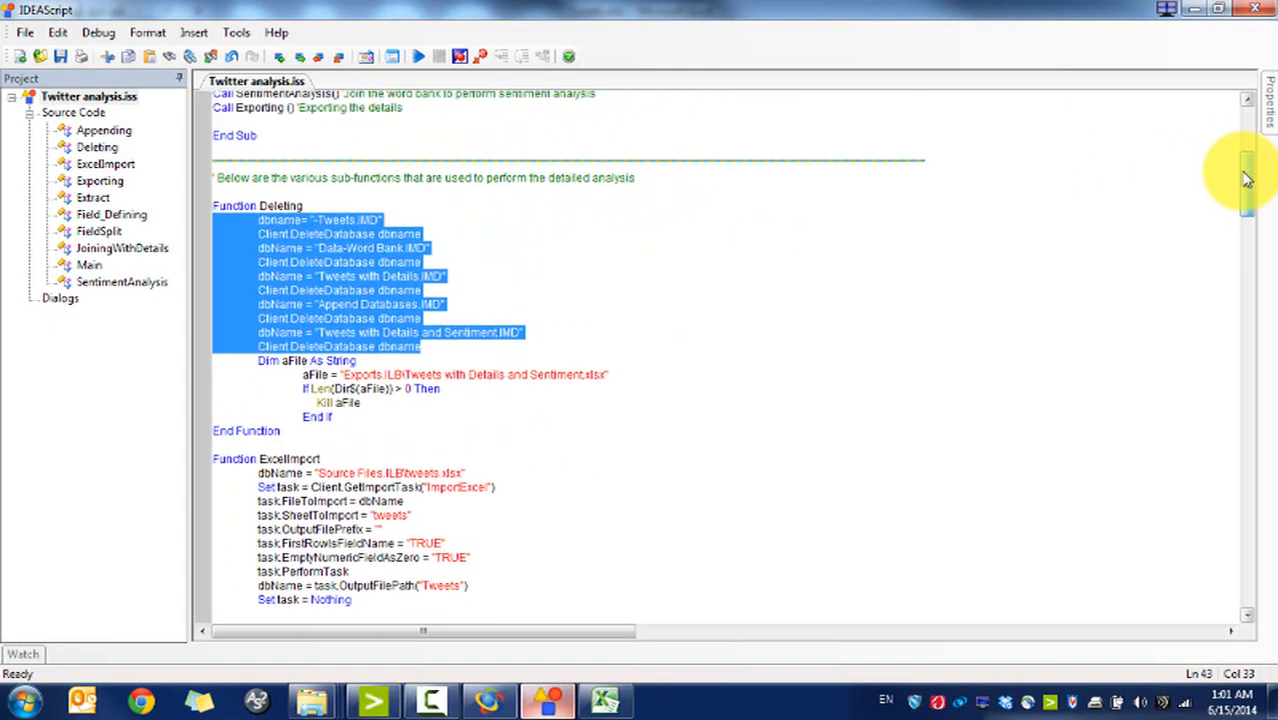
left_click_drag(1232, 133, 1233, 185)
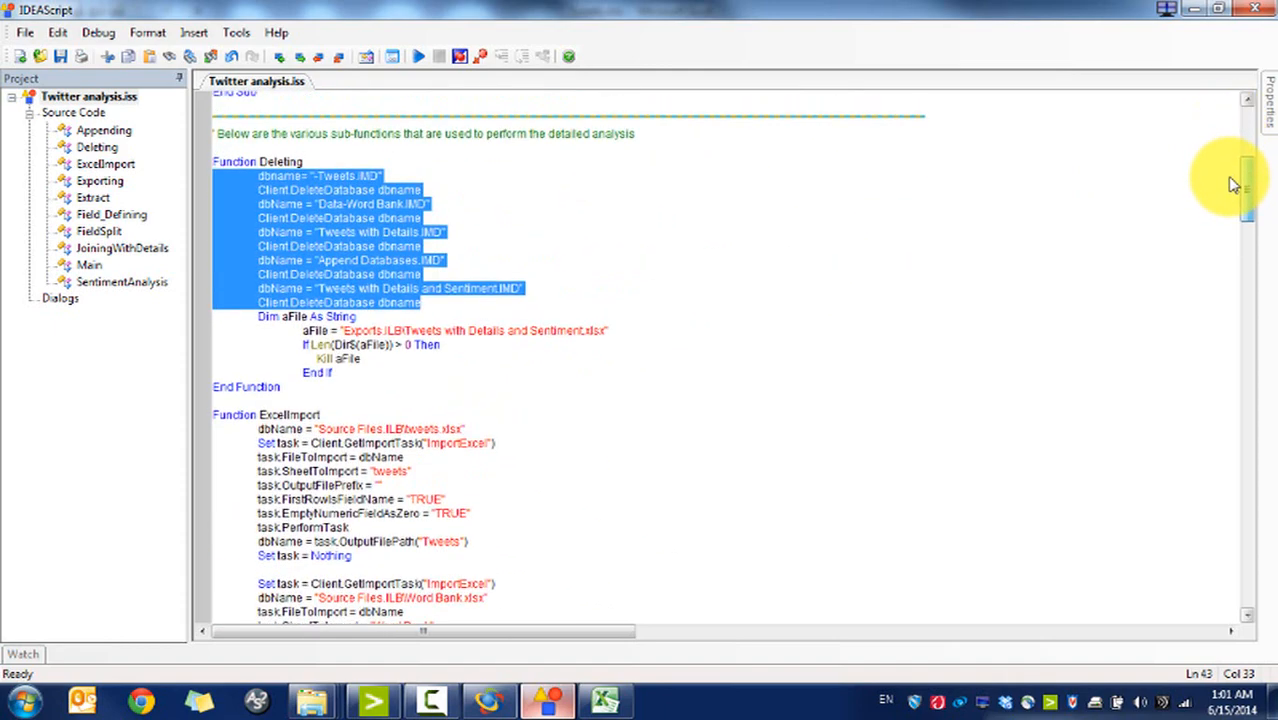
left_click_drag(1233, 185, 1233, 194)
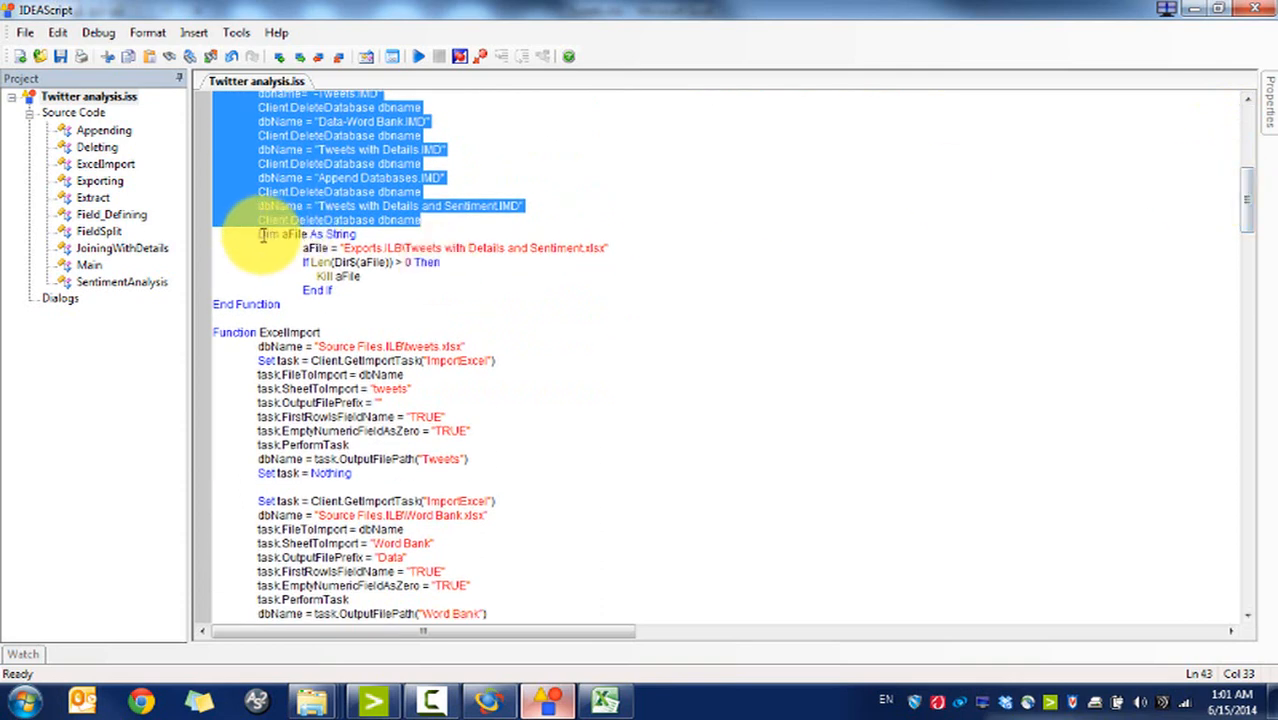
left_click_drag(258, 233, 388, 297)
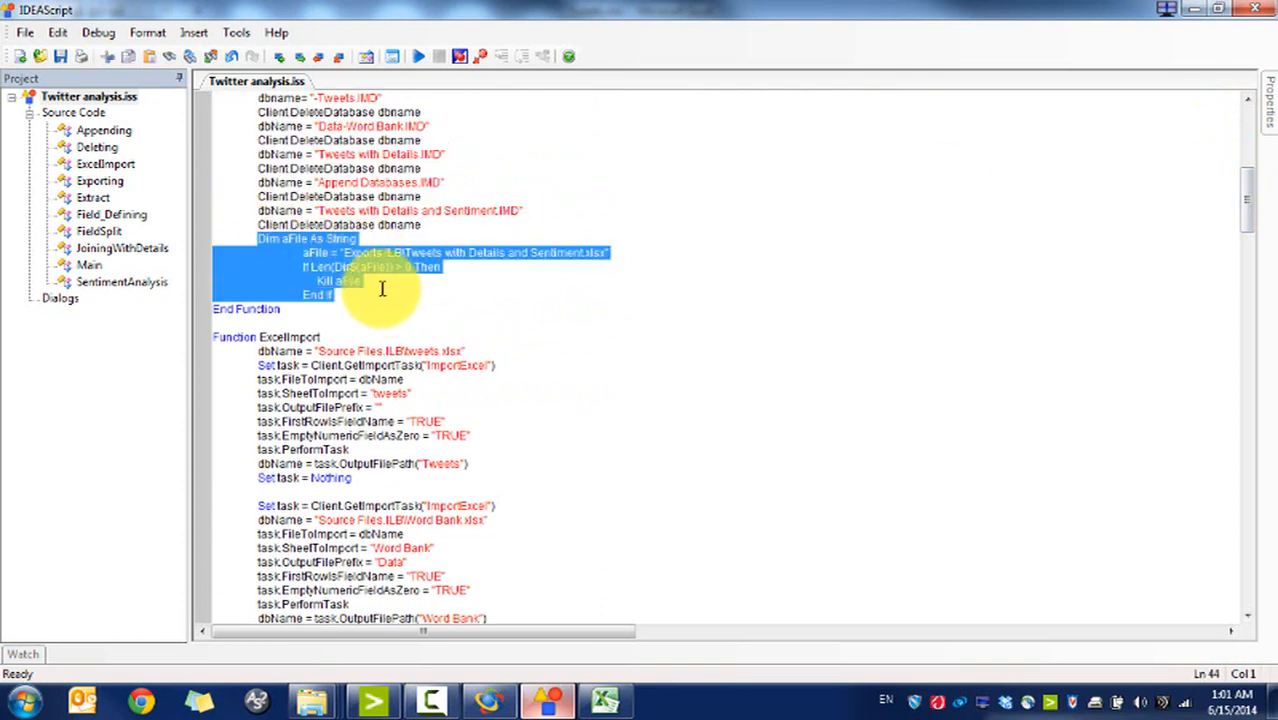
left_click_drag(450, 227, 385, 211)
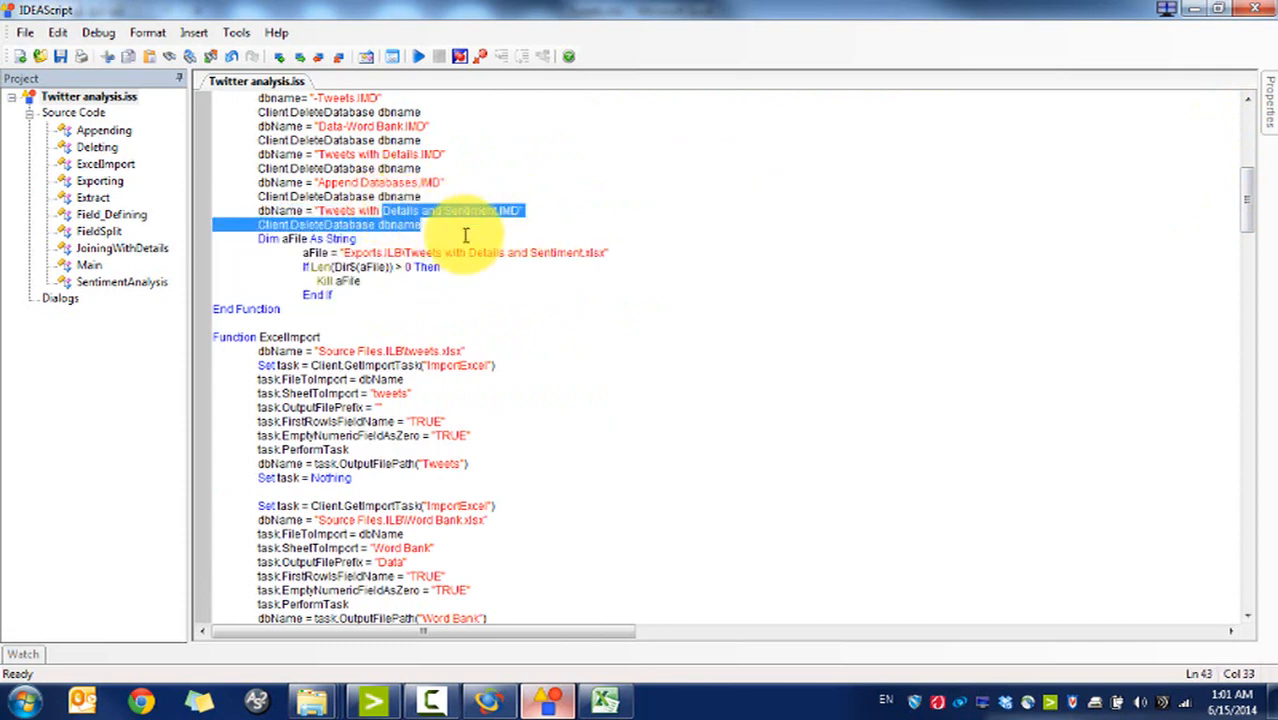
left_click_drag(399, 288, 362, 237)
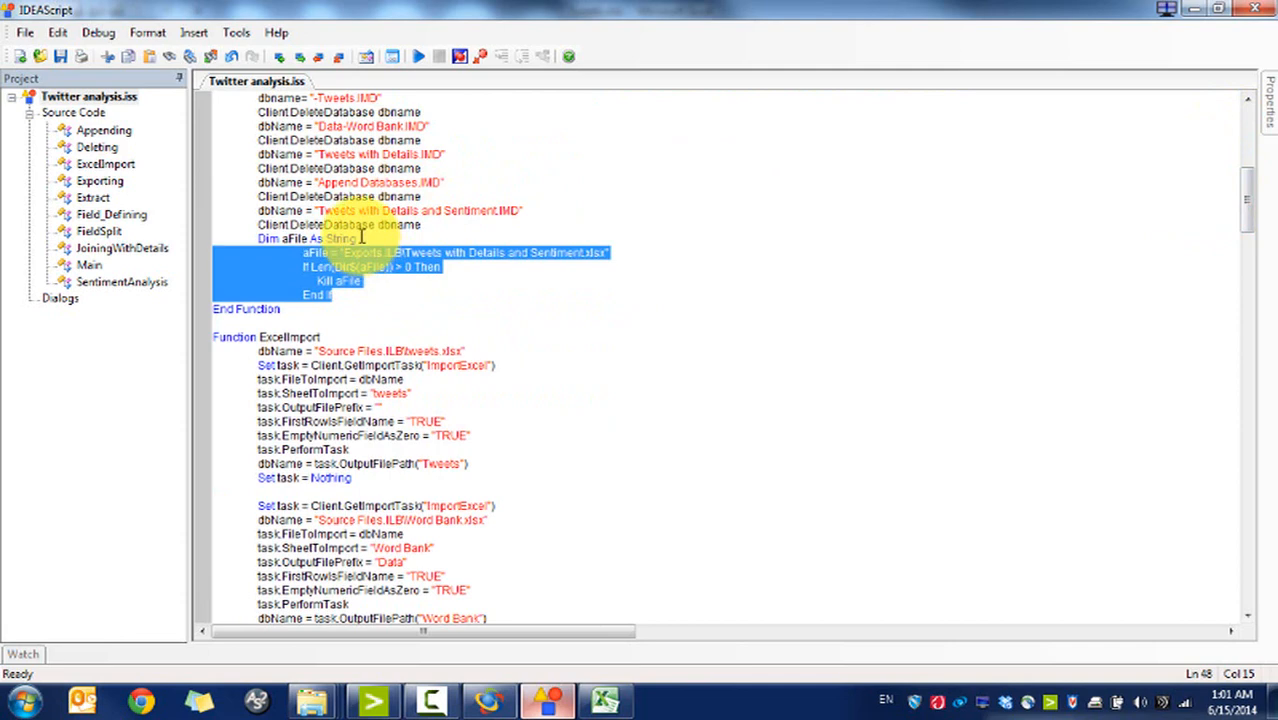
left_click(362, 237)
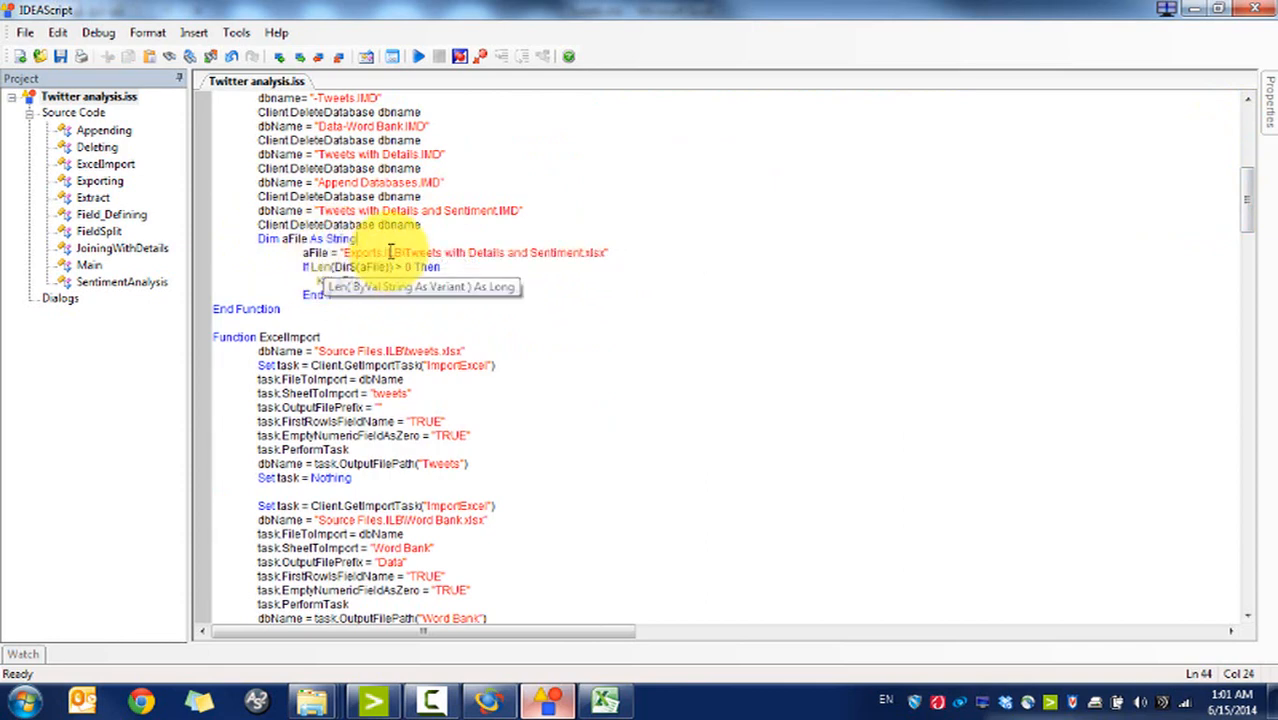
left_click(343, 252)
left_click_drag(343, 252, 607, 253)
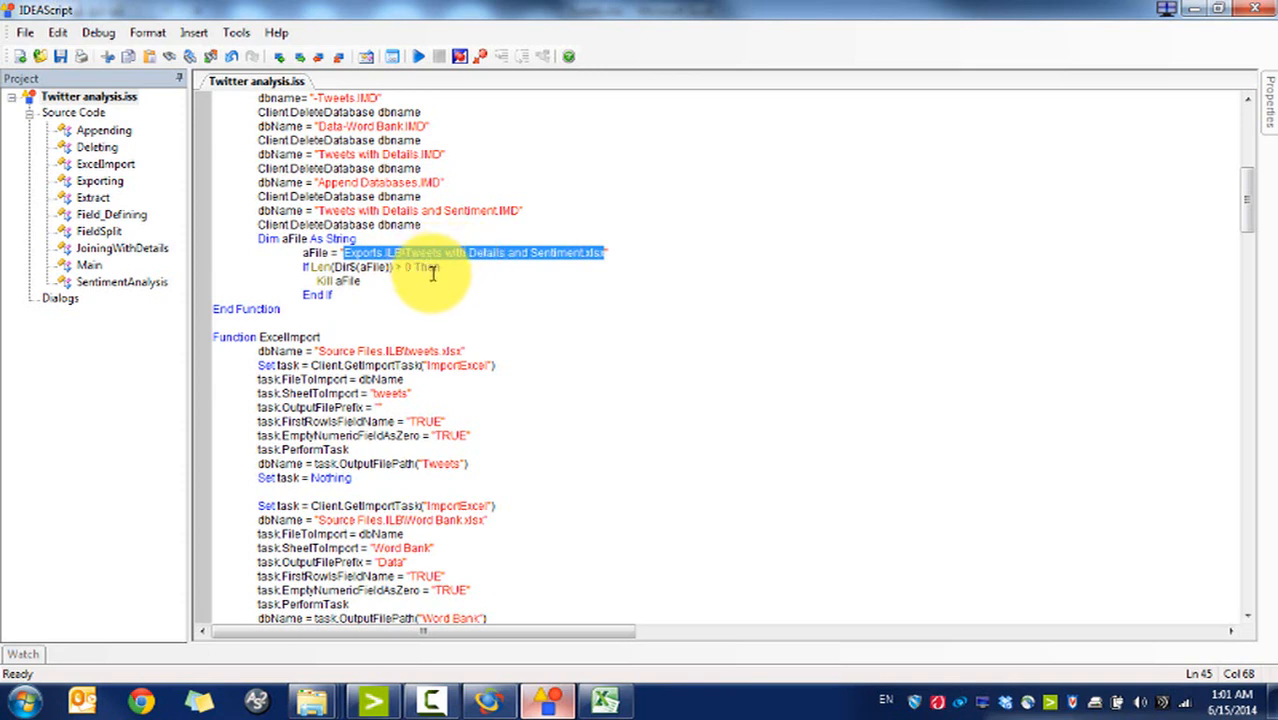
left_click(388, 298)
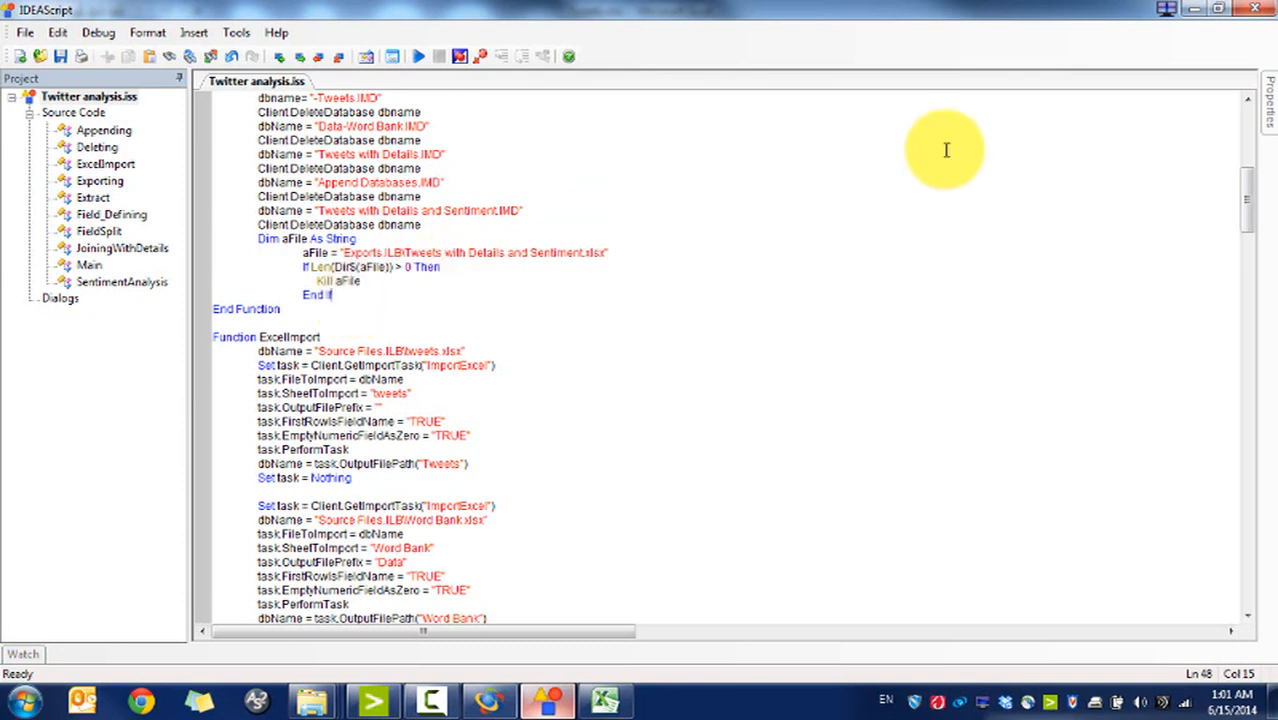
left_click_drag(1248, 212, 1247, 240)
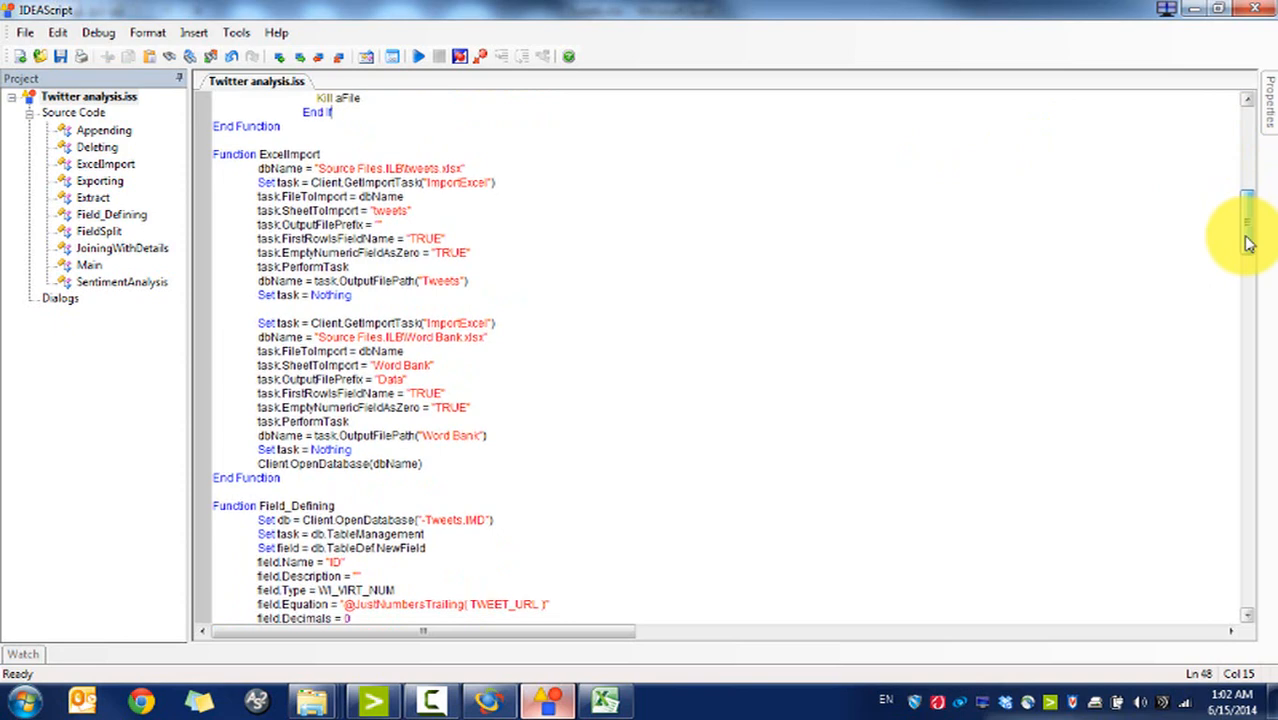
triple_click(320, 168)
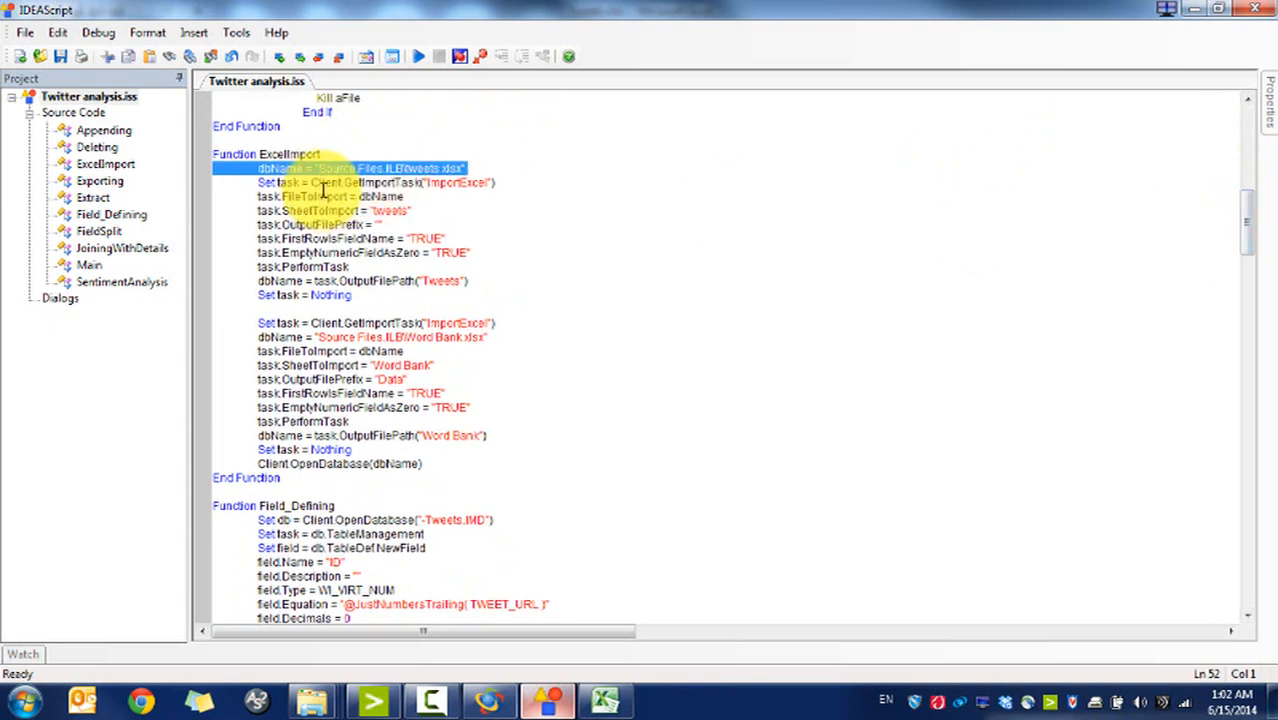
triple_click(325, 184)
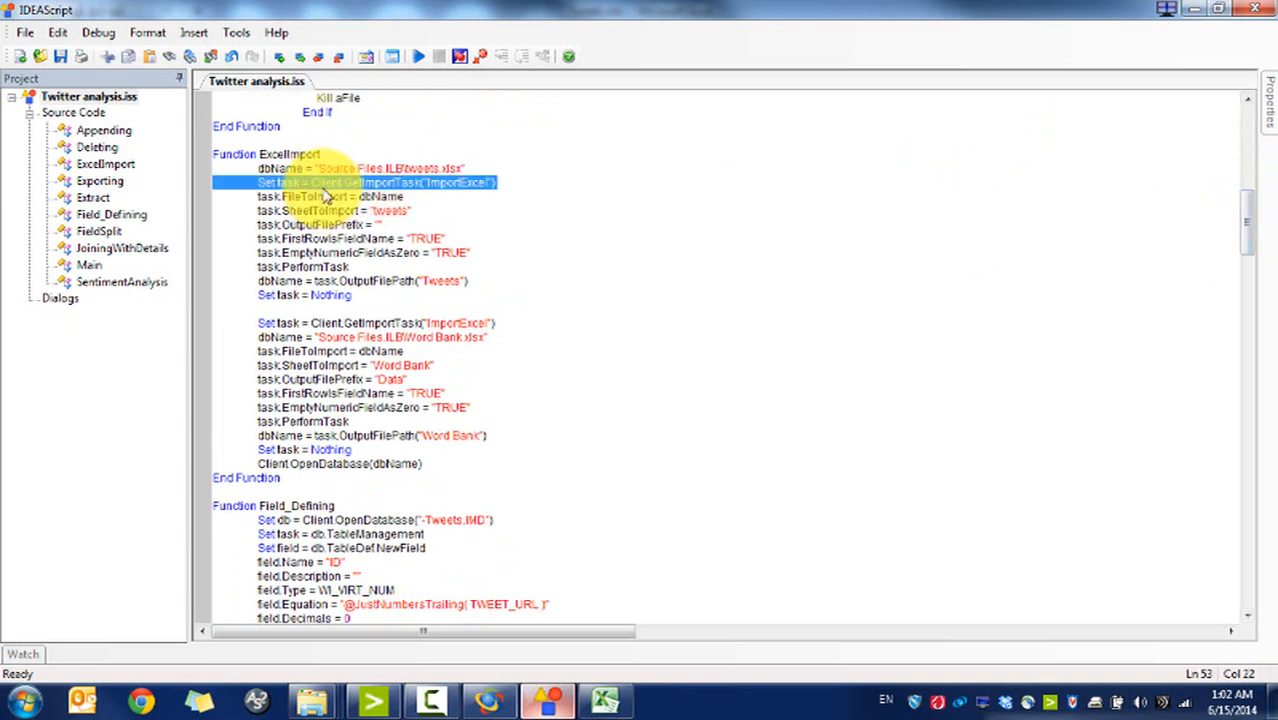
left_click(491, 186)
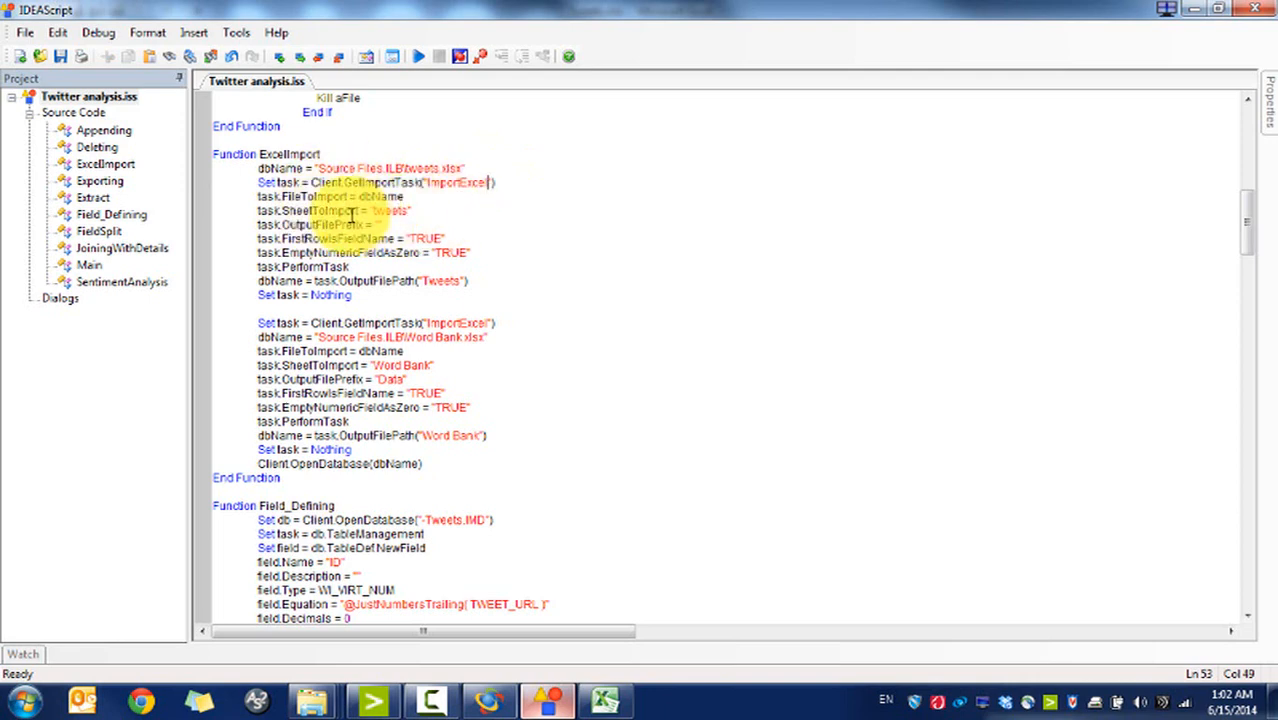
left_click_drag(412, 212, 361, 213)
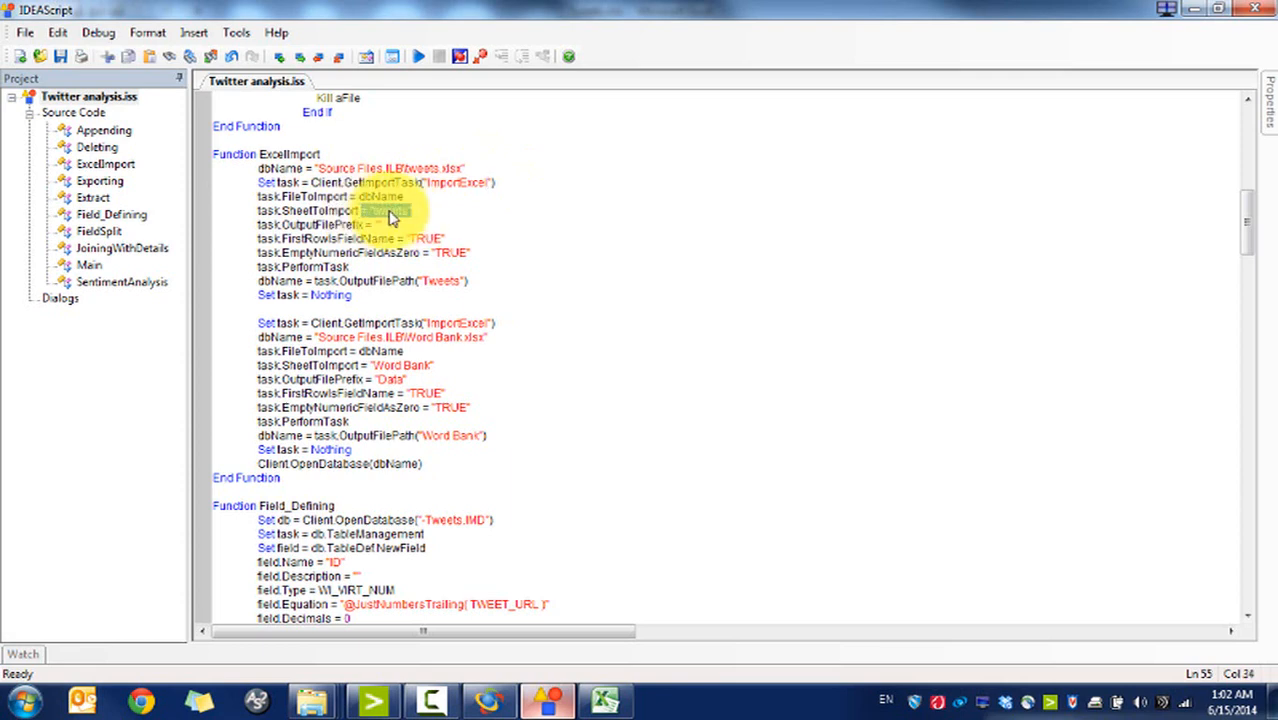
left_click(393, 213)
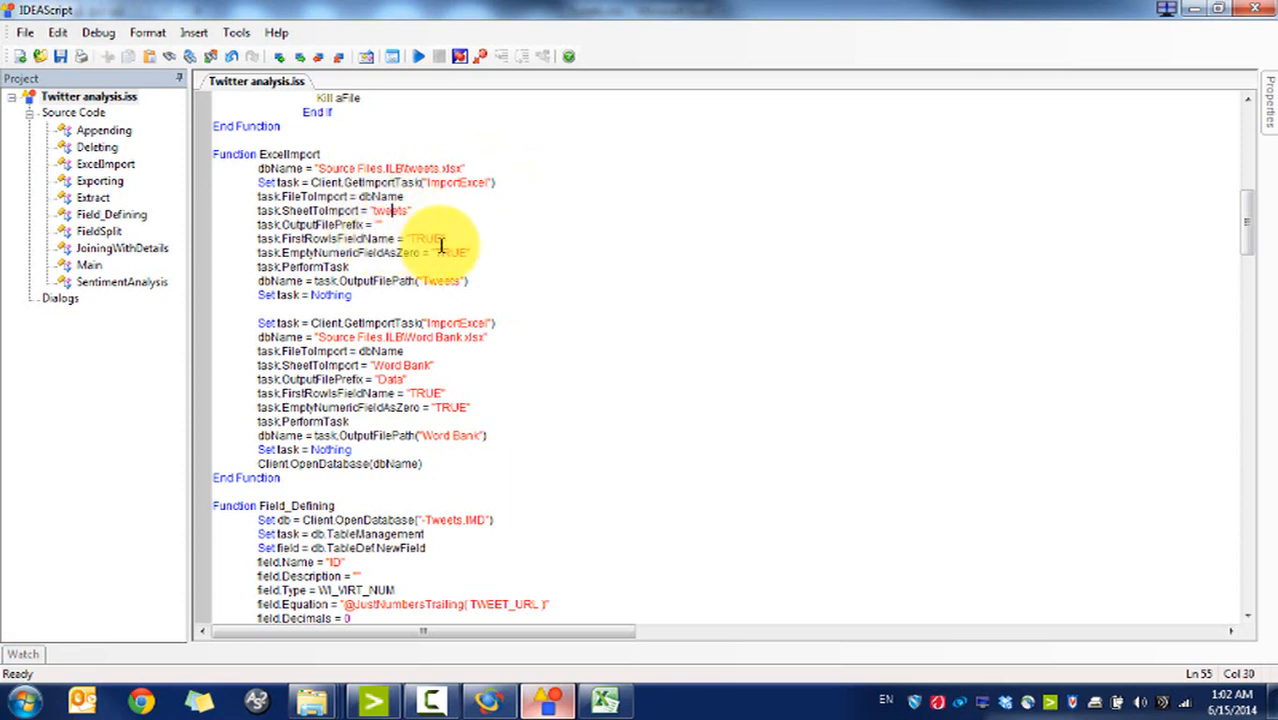
left_click_drag(381, 308, 353, 209)
left_click(350, 210)
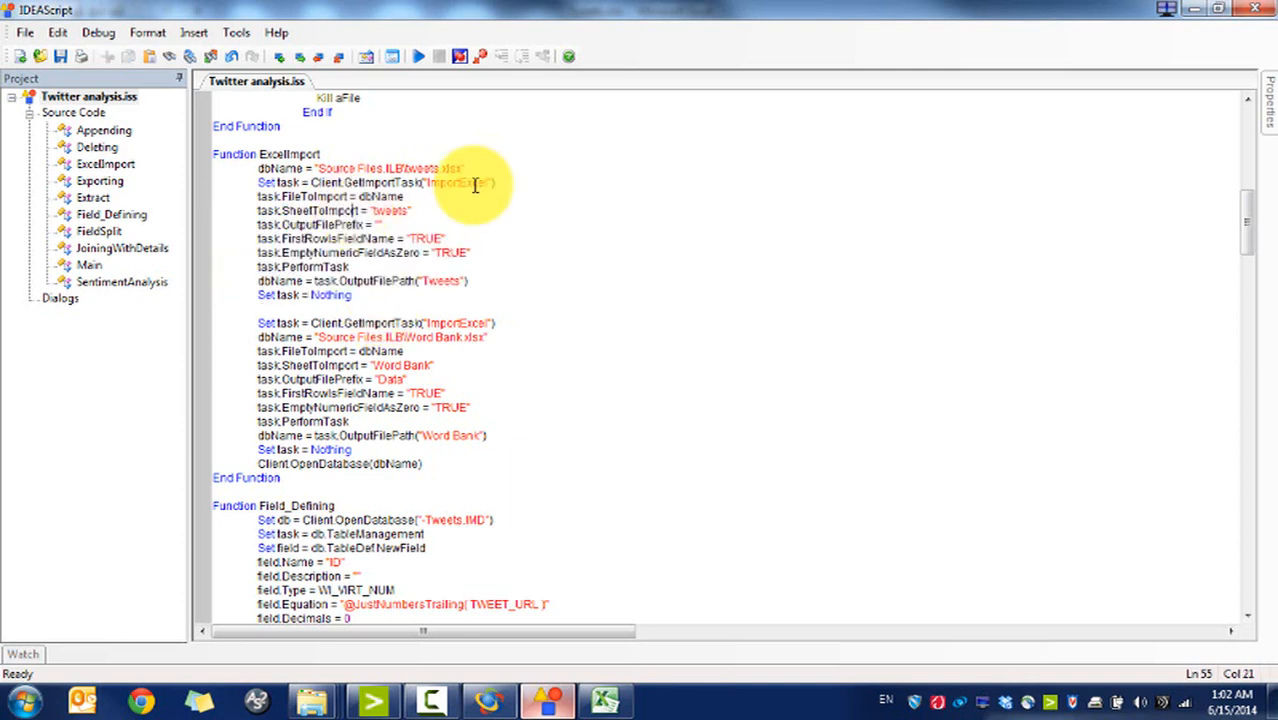
scroll(1252, 230, "down", 1)
scroll(1252, 230, "down", 1)
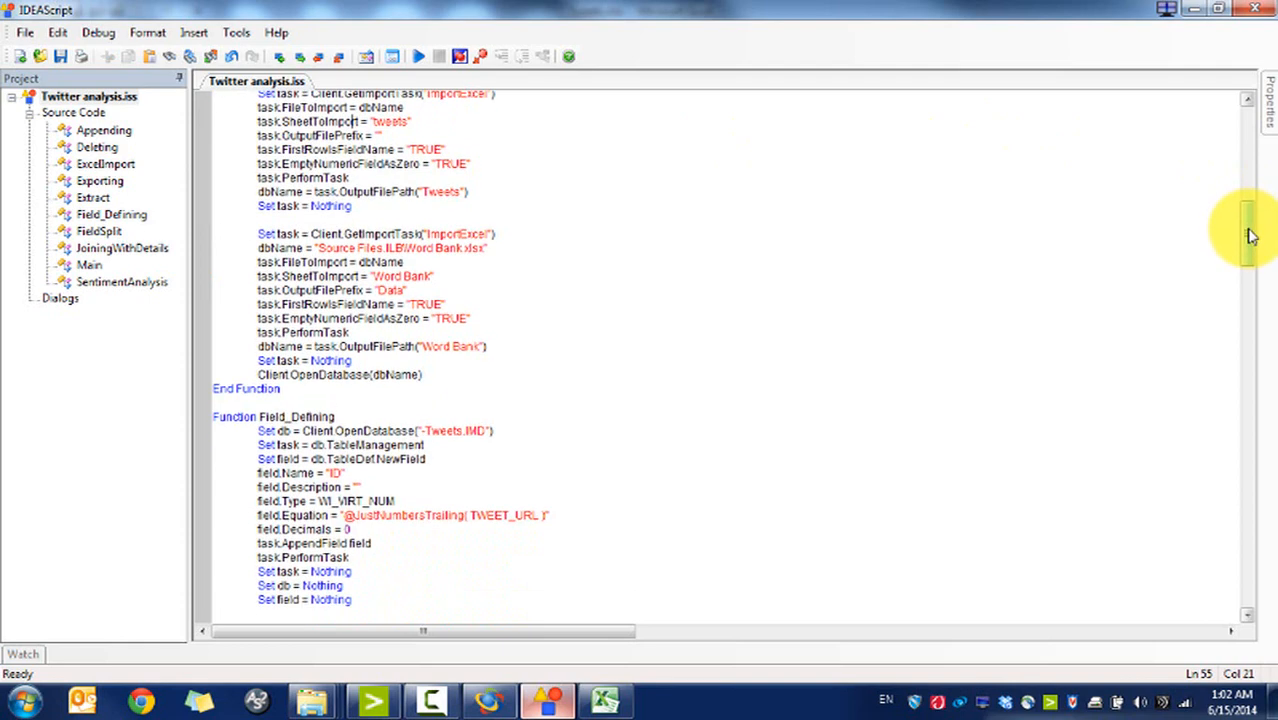
scroll(1250, 236, "up", 1)
scroll(1250, 236, "down", 1)
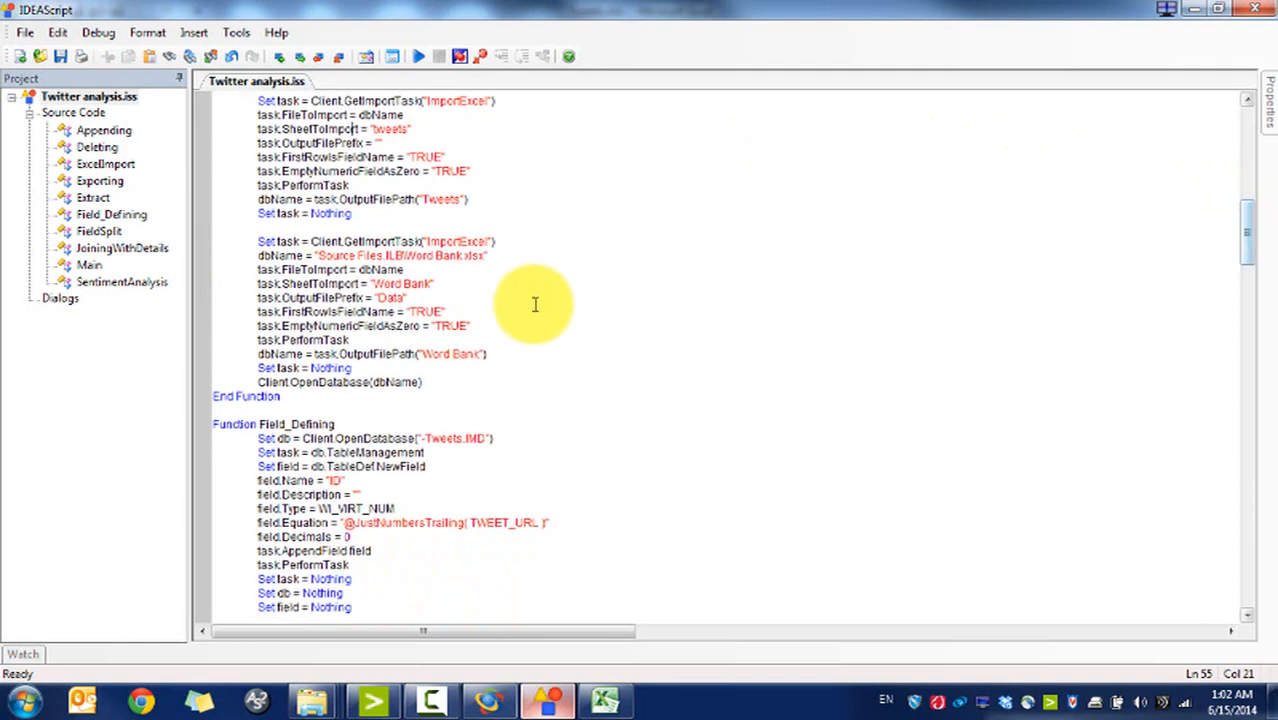
left_click(501, 259)
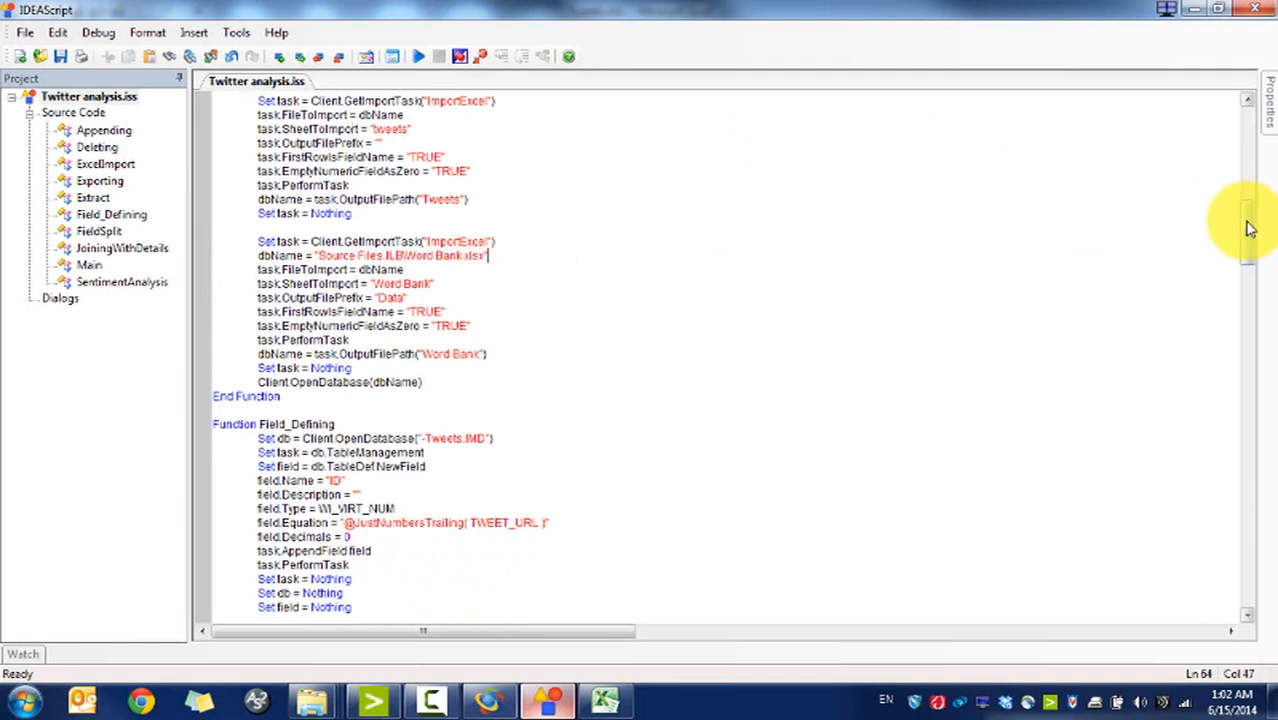
scroll(1248, 230, "down", 3)
scroll(1248, 250, "down", 3)
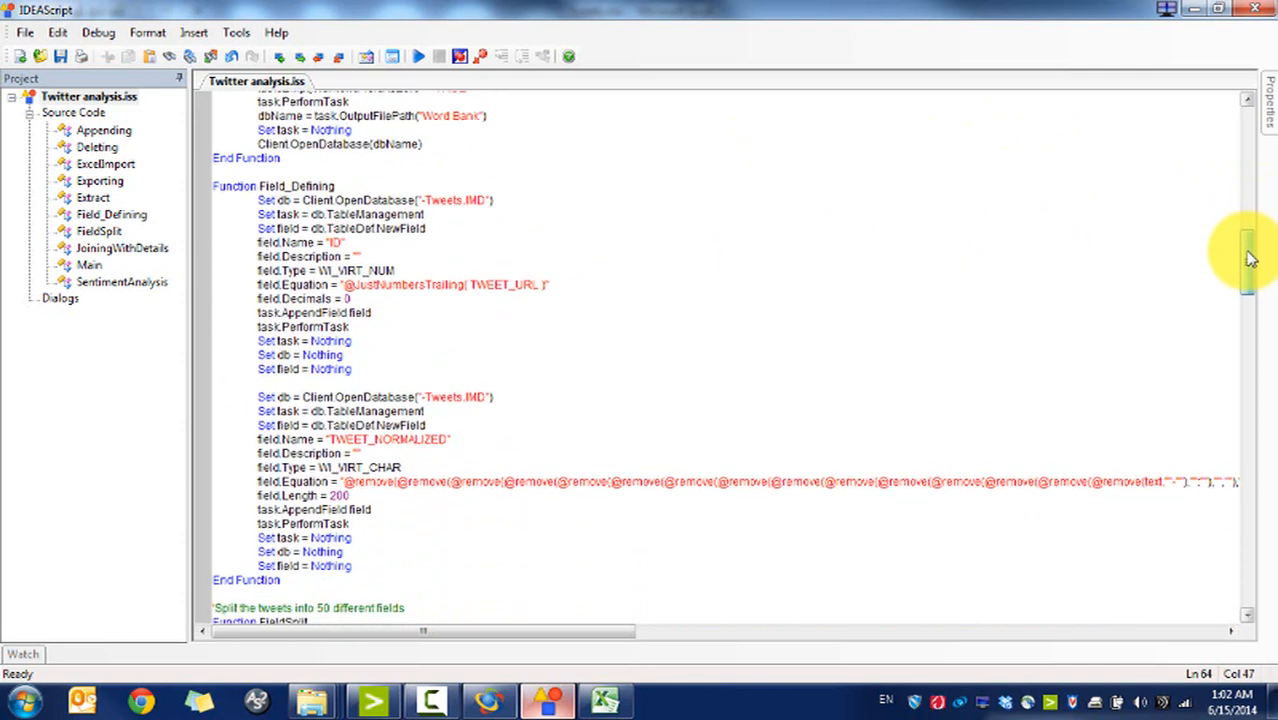
scroll(1248, 255, "down", 1)
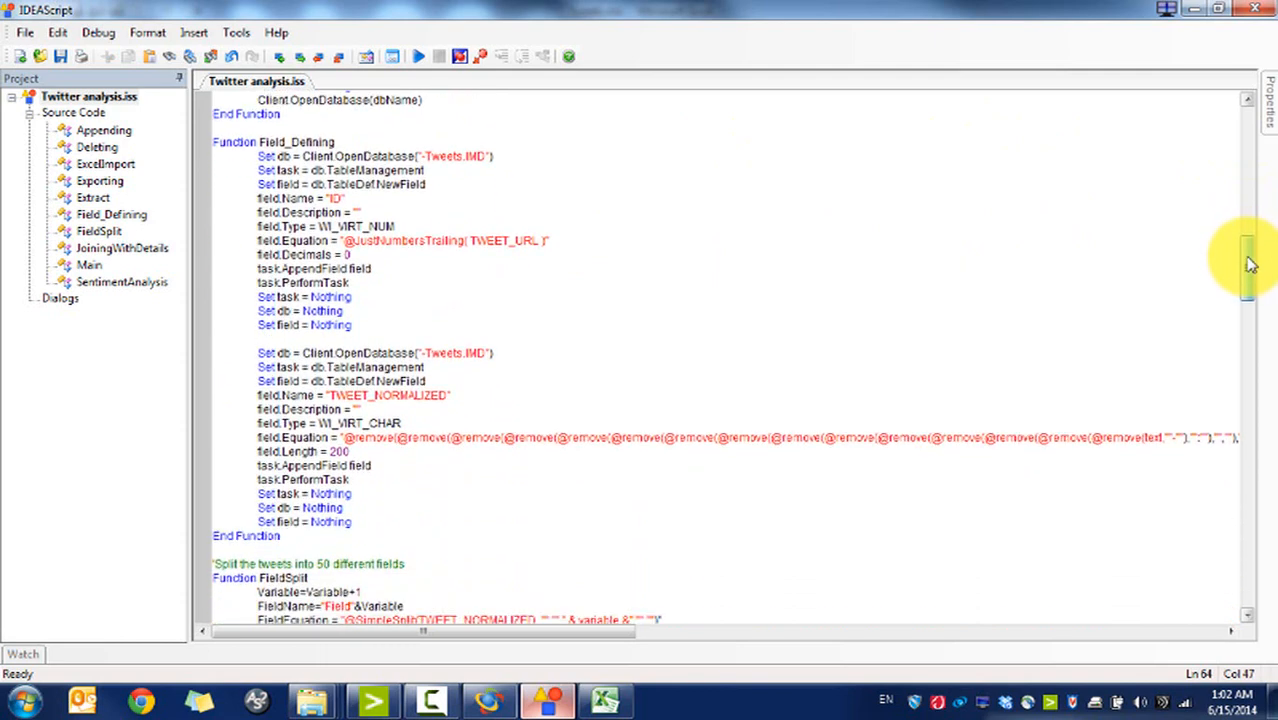
left_click(343, 199)
left_click(382, 205)
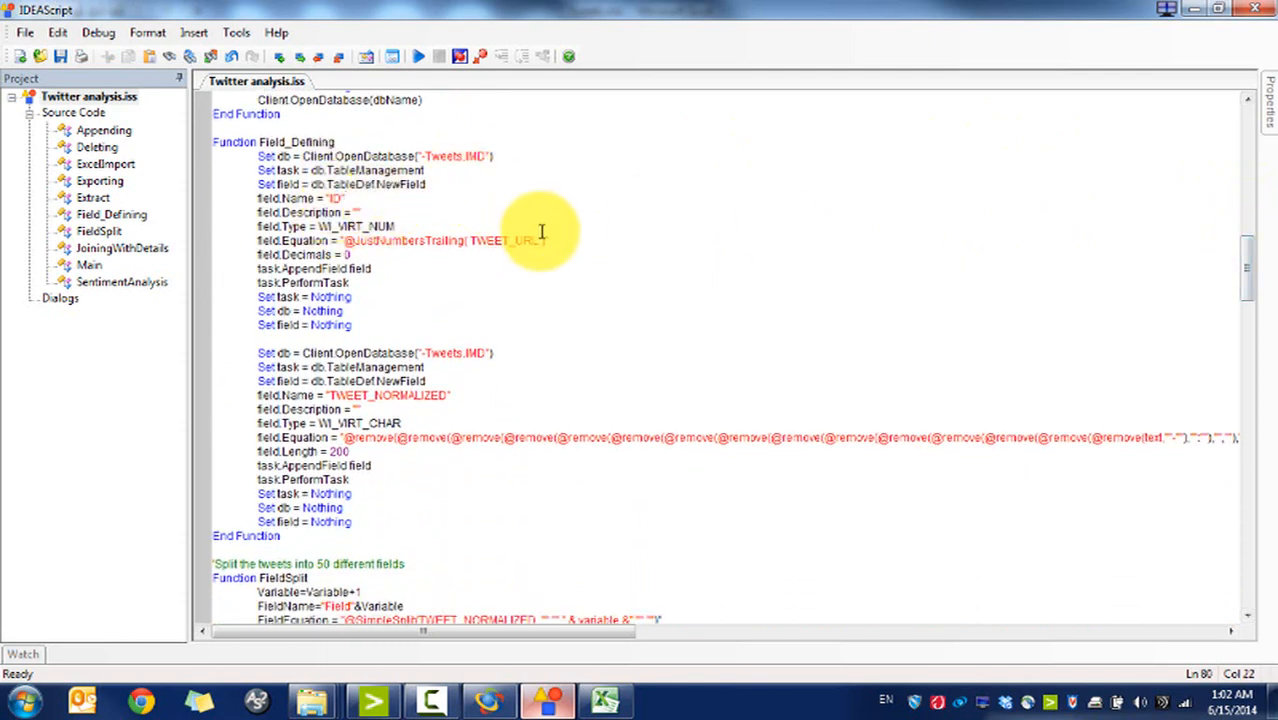
left_click(504, 700)
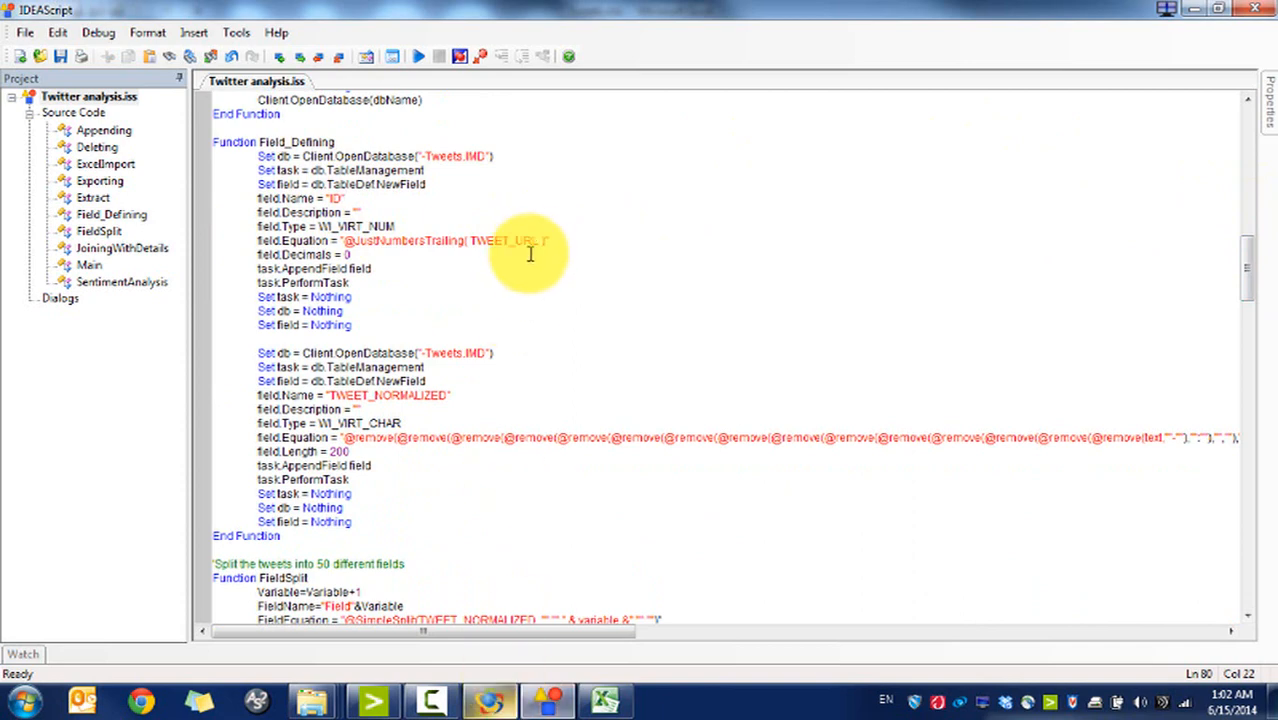
left_click(364, 241)
left_click_drag(401, 247, 462, 241)
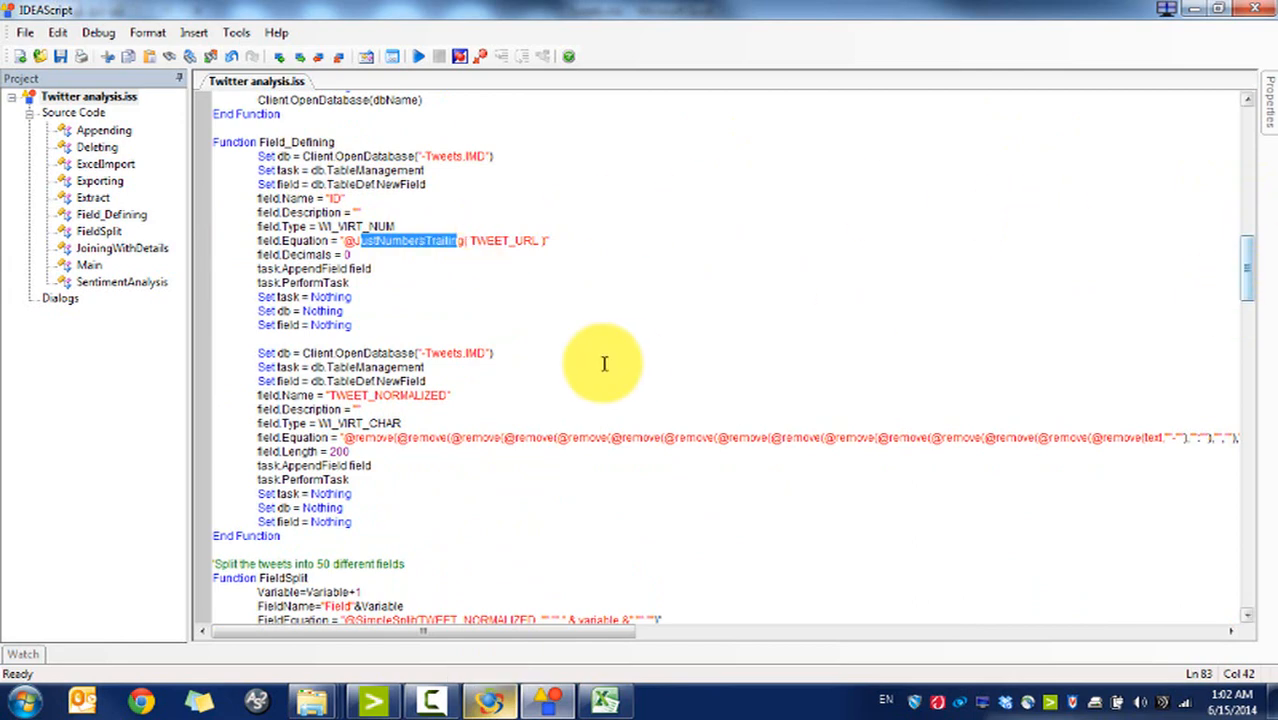
left_click_drag(331, 396, 447, 397)
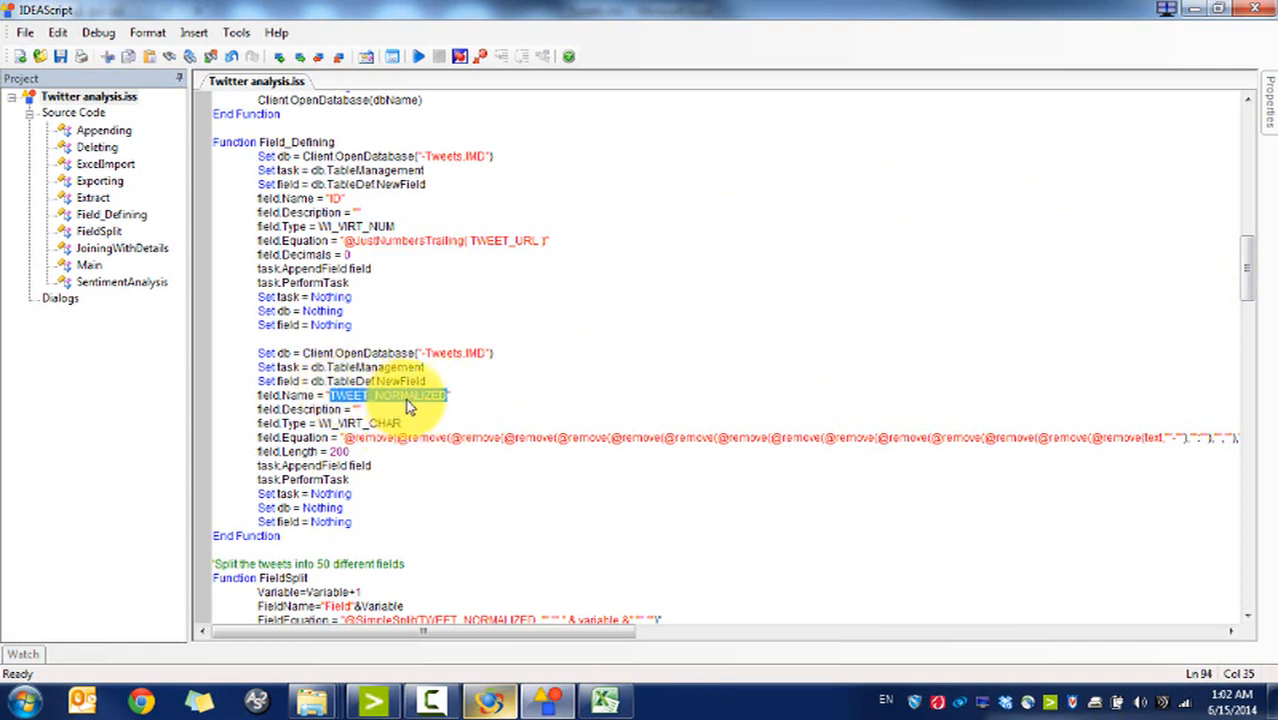
left_click(1147, 438)
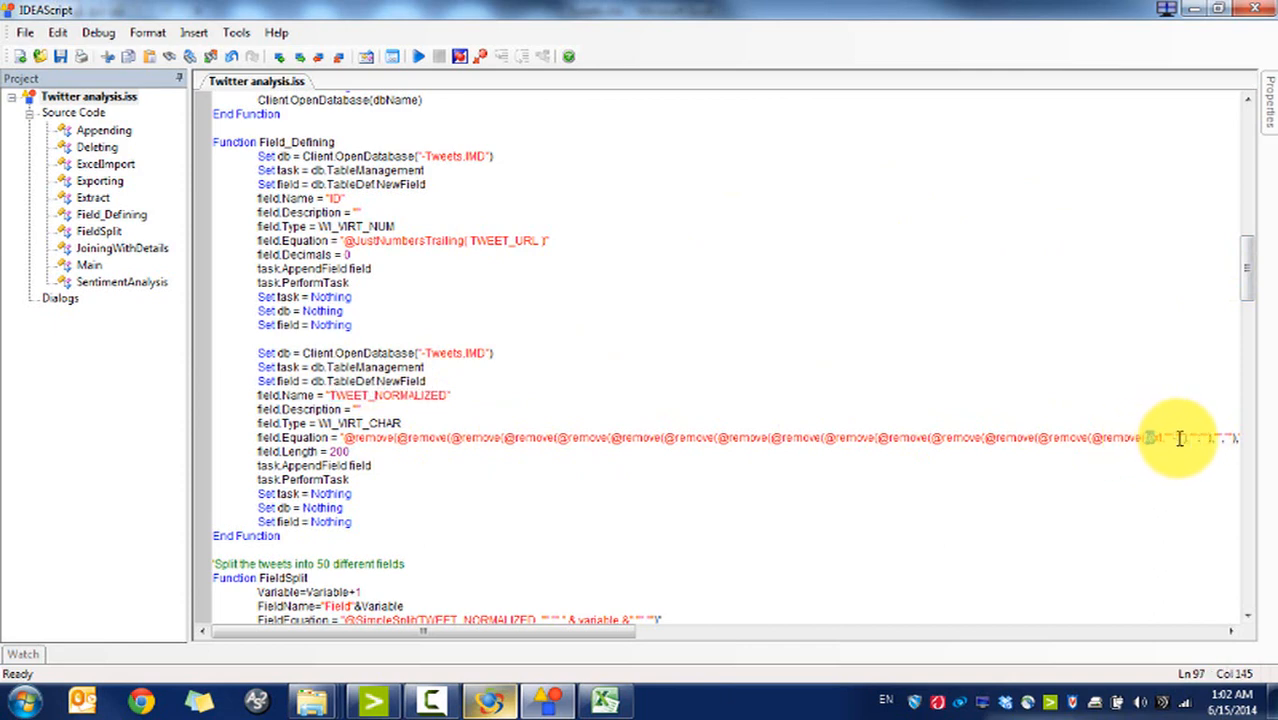
left_click_drag(440, 632, 666, 633)
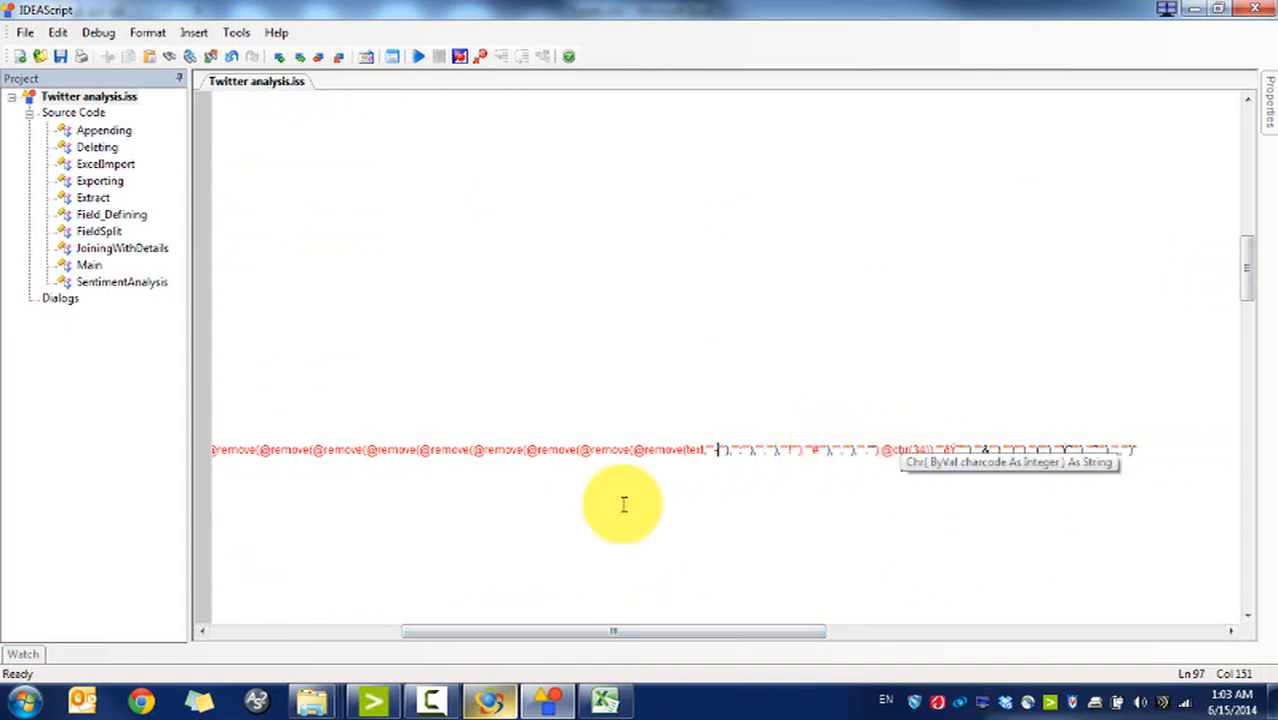
left_click_drag(689, 636, 425, 622)
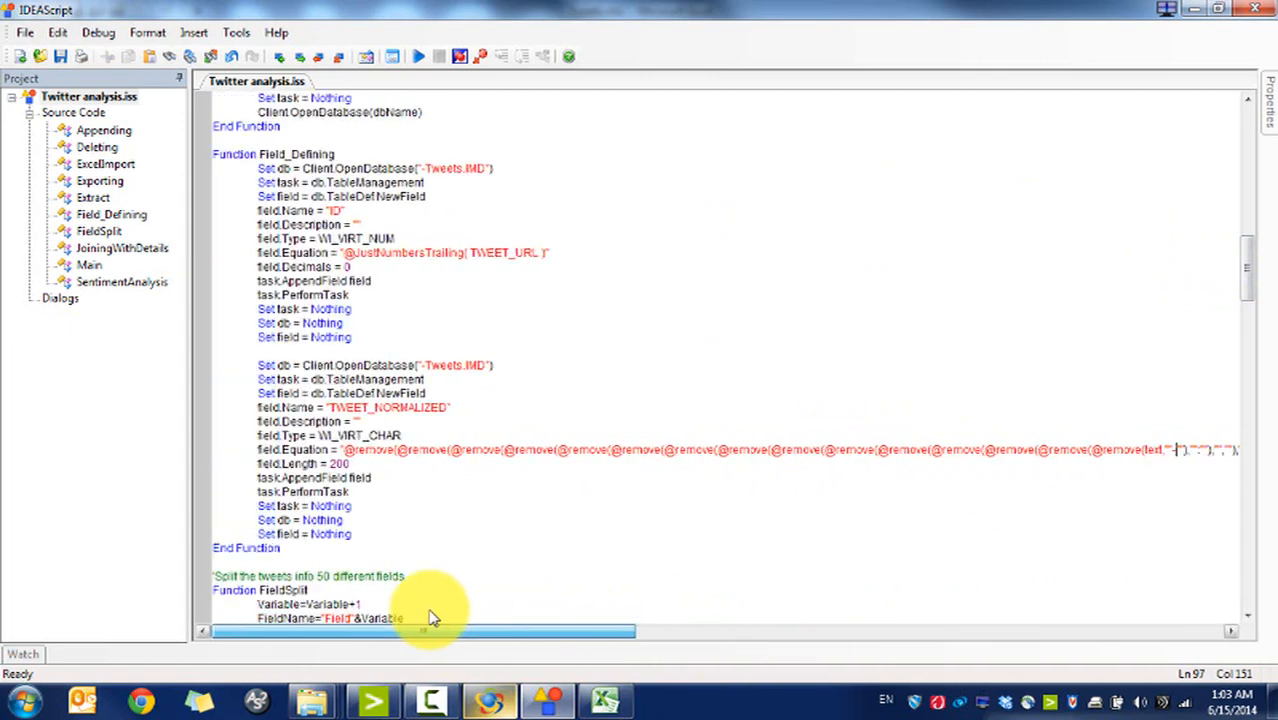
scroll(1248, 285, "down", 6)
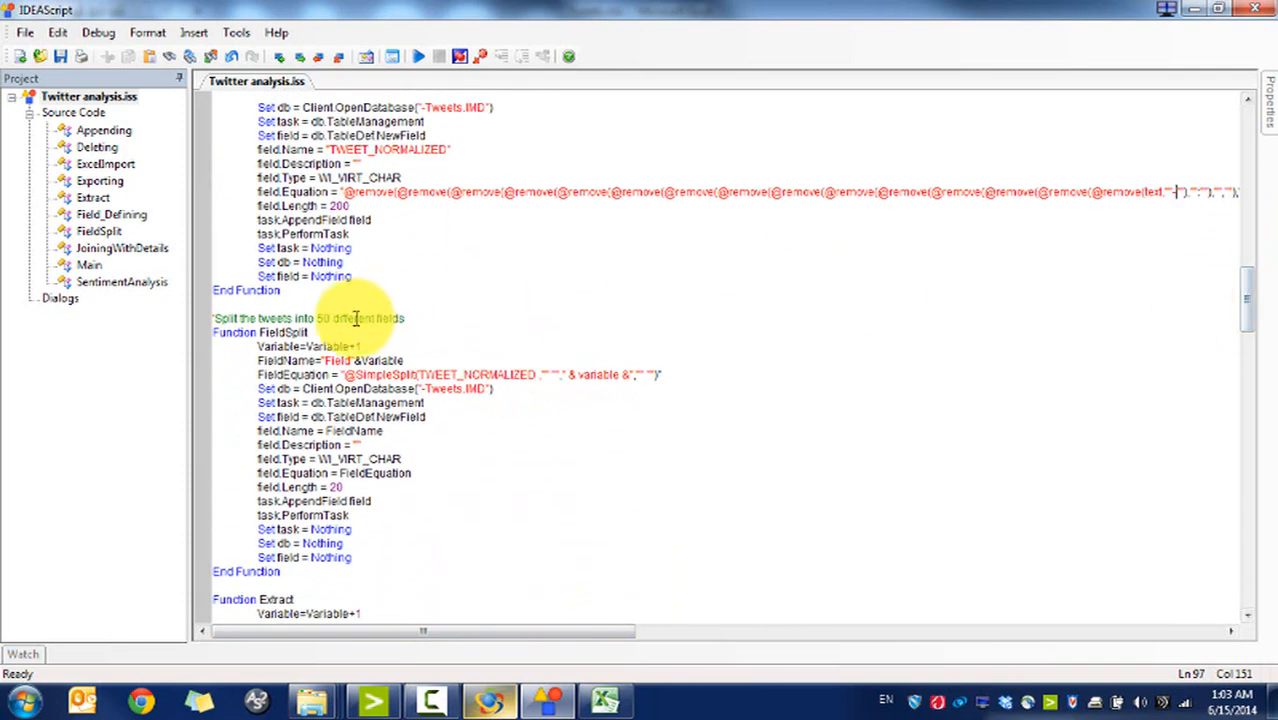
left_click(281, 326)
left_click(298, 318)
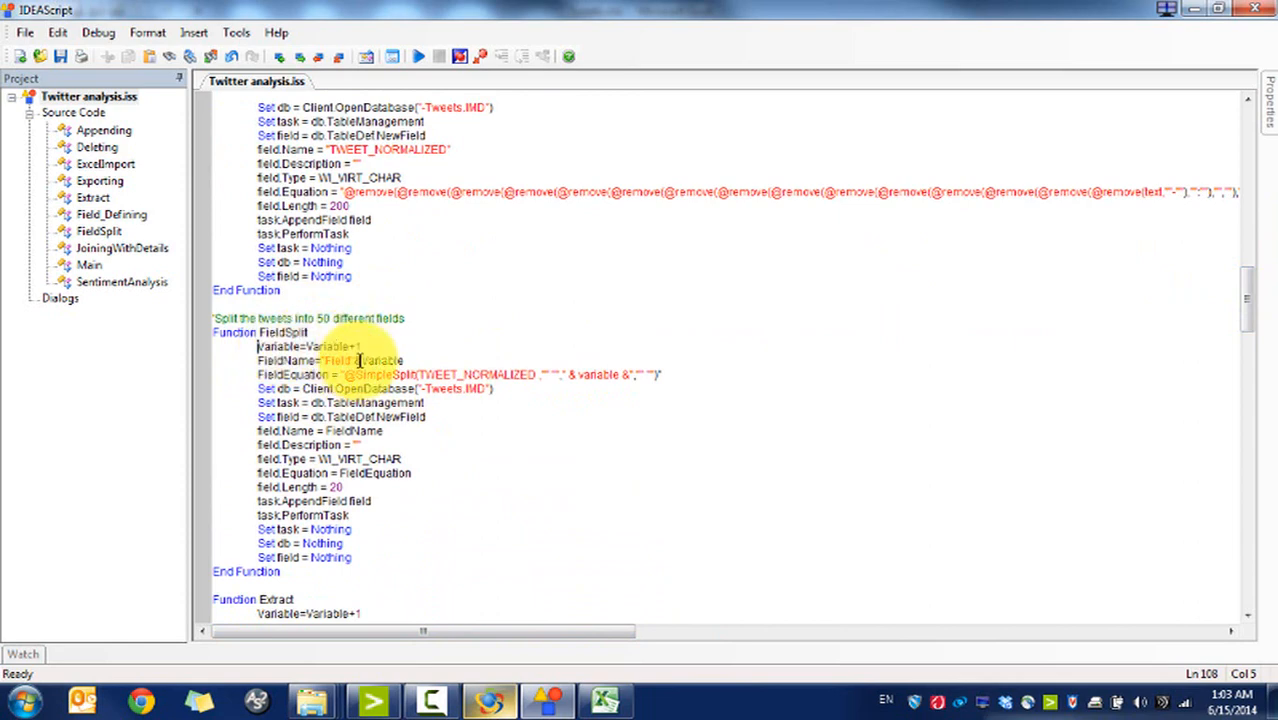
left_click_drag(267, 362, 352, 364)
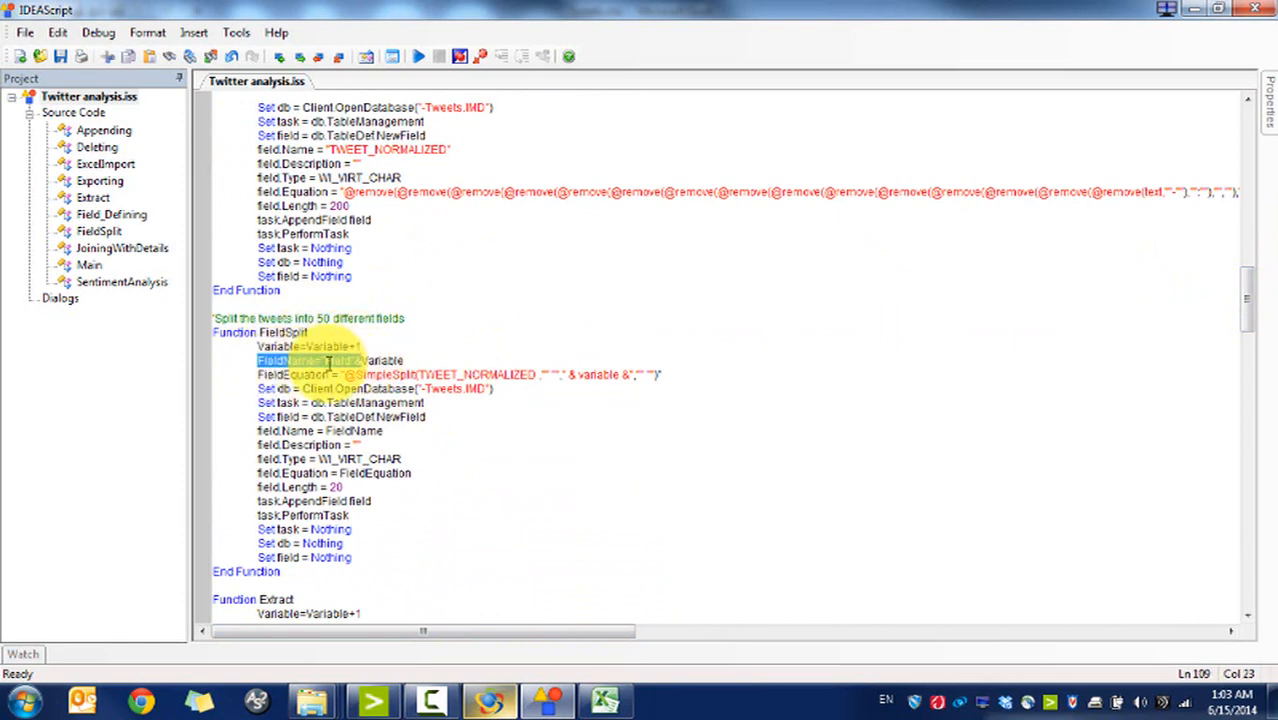
left_click(369, 361)
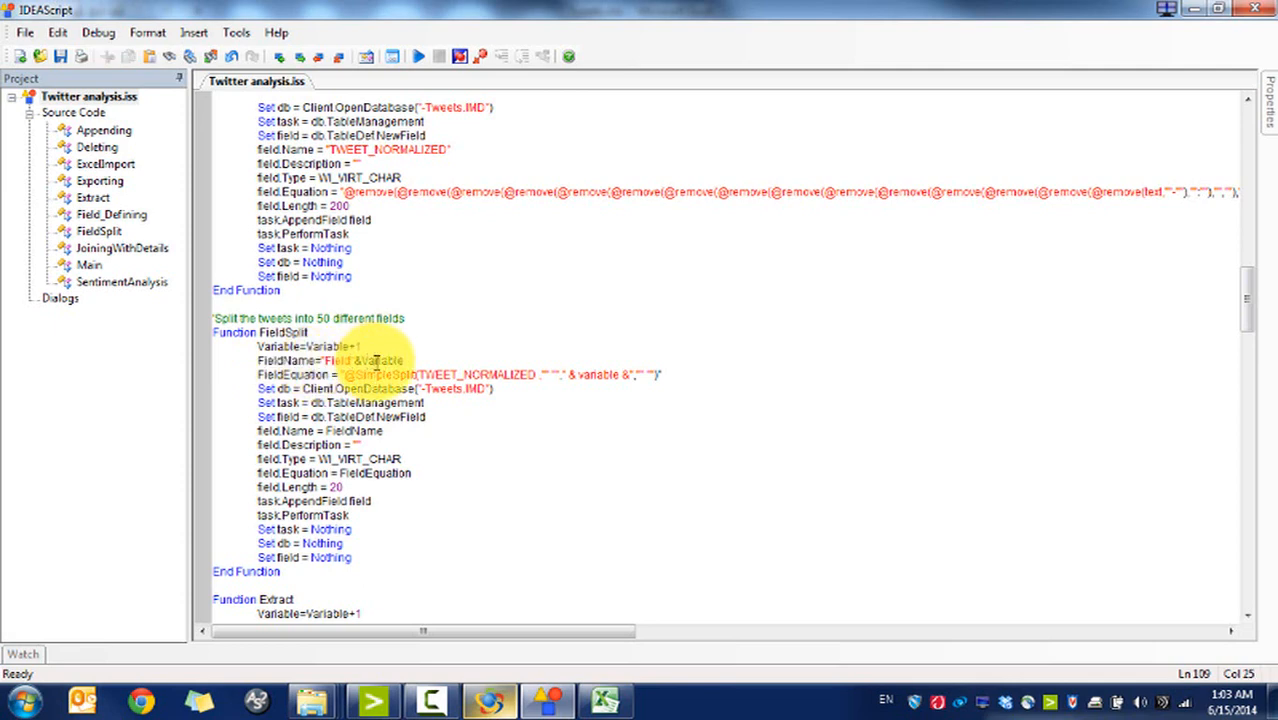
left_click_drag(345, 375, 455, 375)
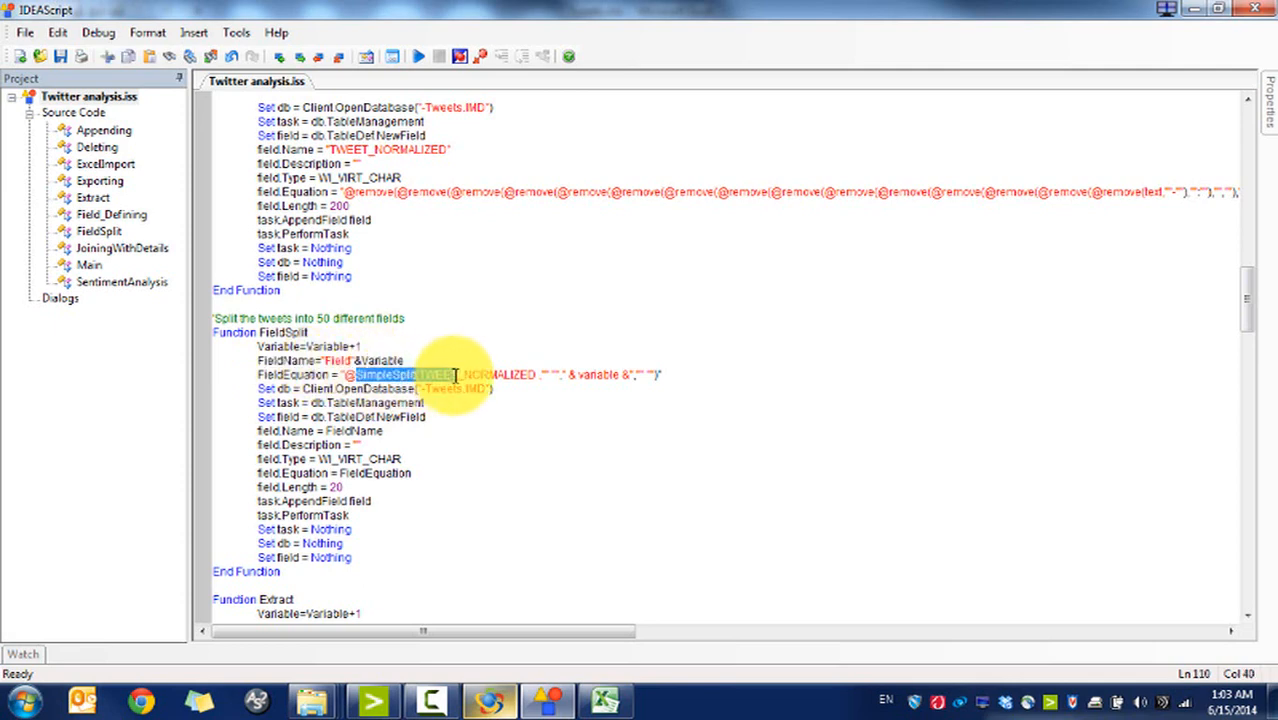
left_click(409, 375)
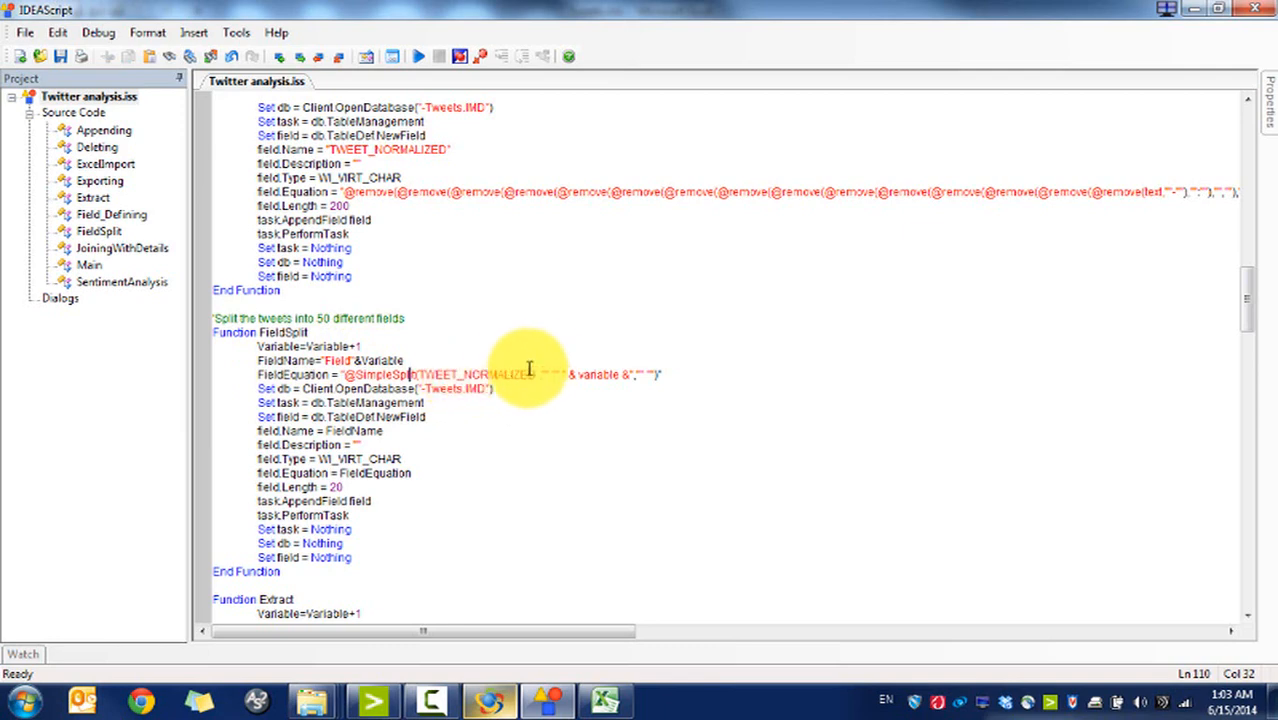
left_click(588, 375)
left_click(362, 346)
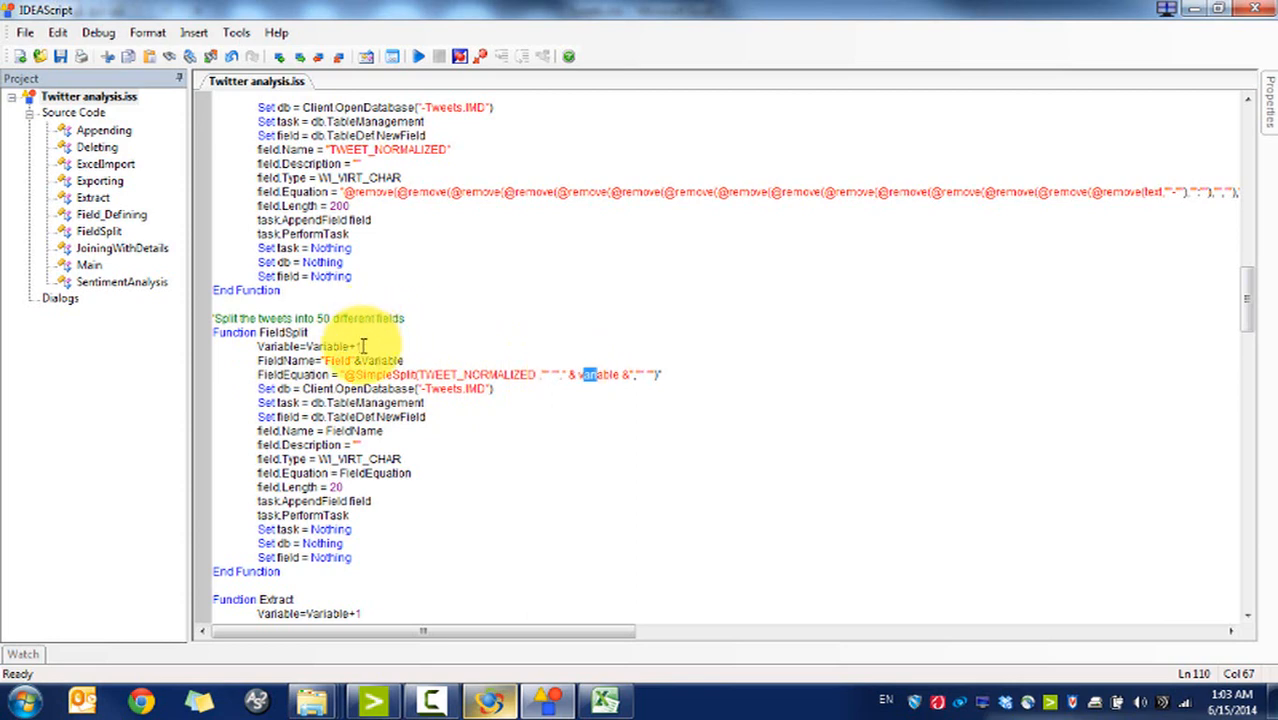
left_click(594, 375)
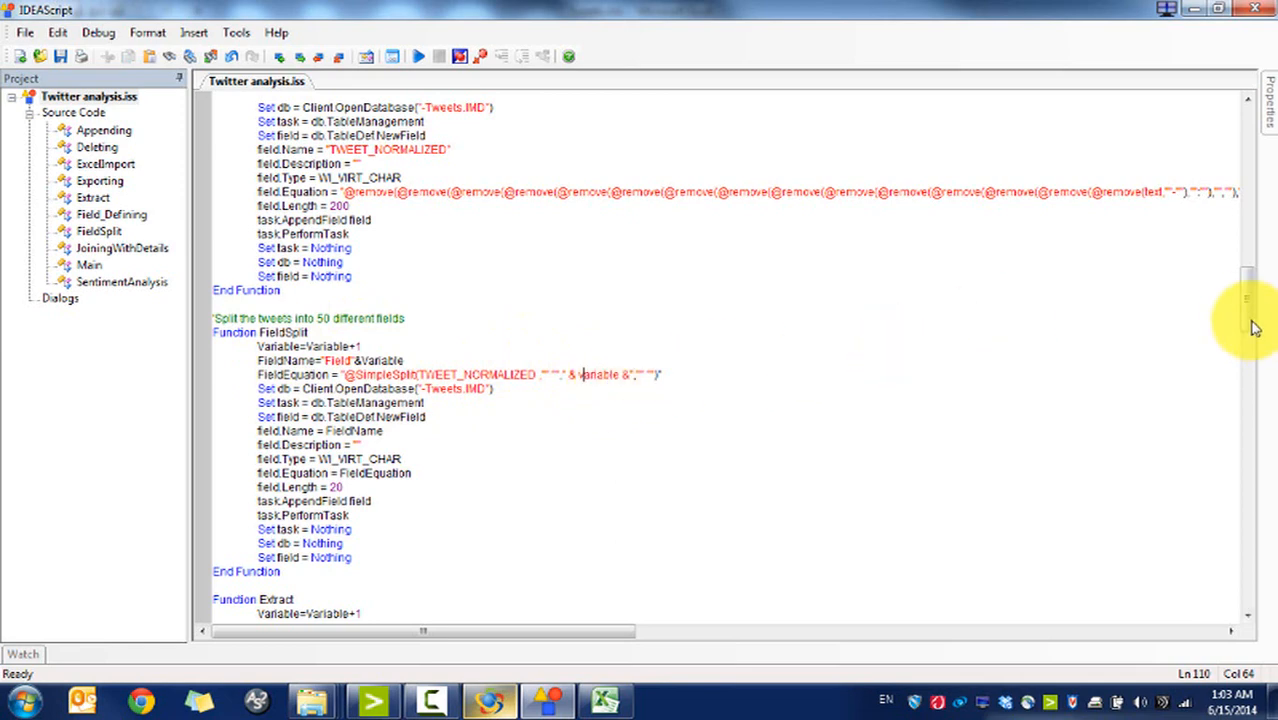
left_click_drag(1250, 322, 1250, 385)
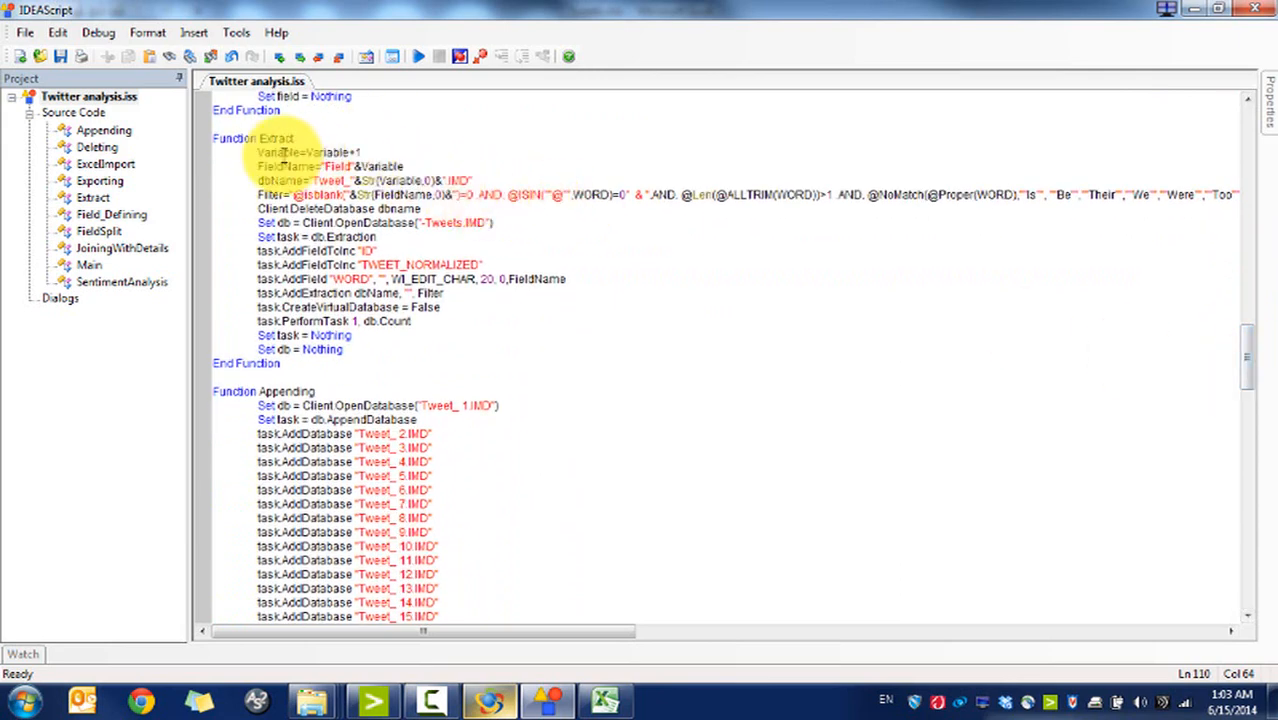
left_click_drag(257, 152, 348, 152)
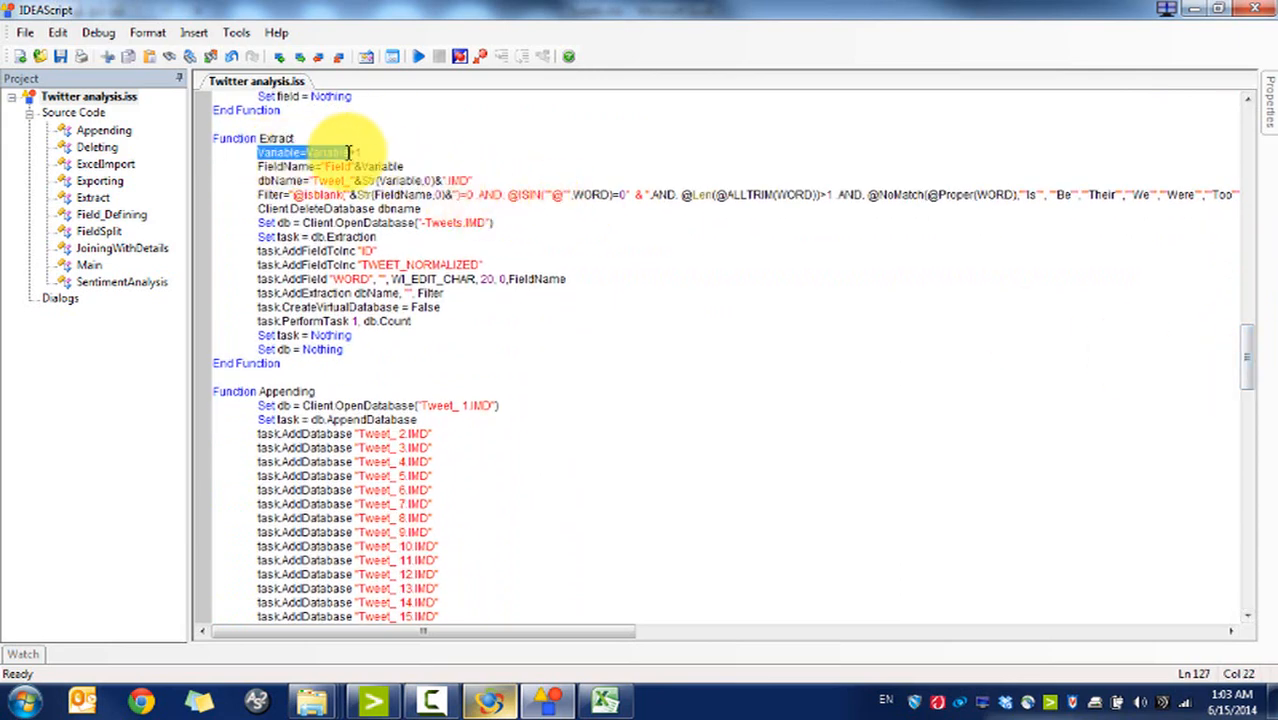
left_click(299, 168)
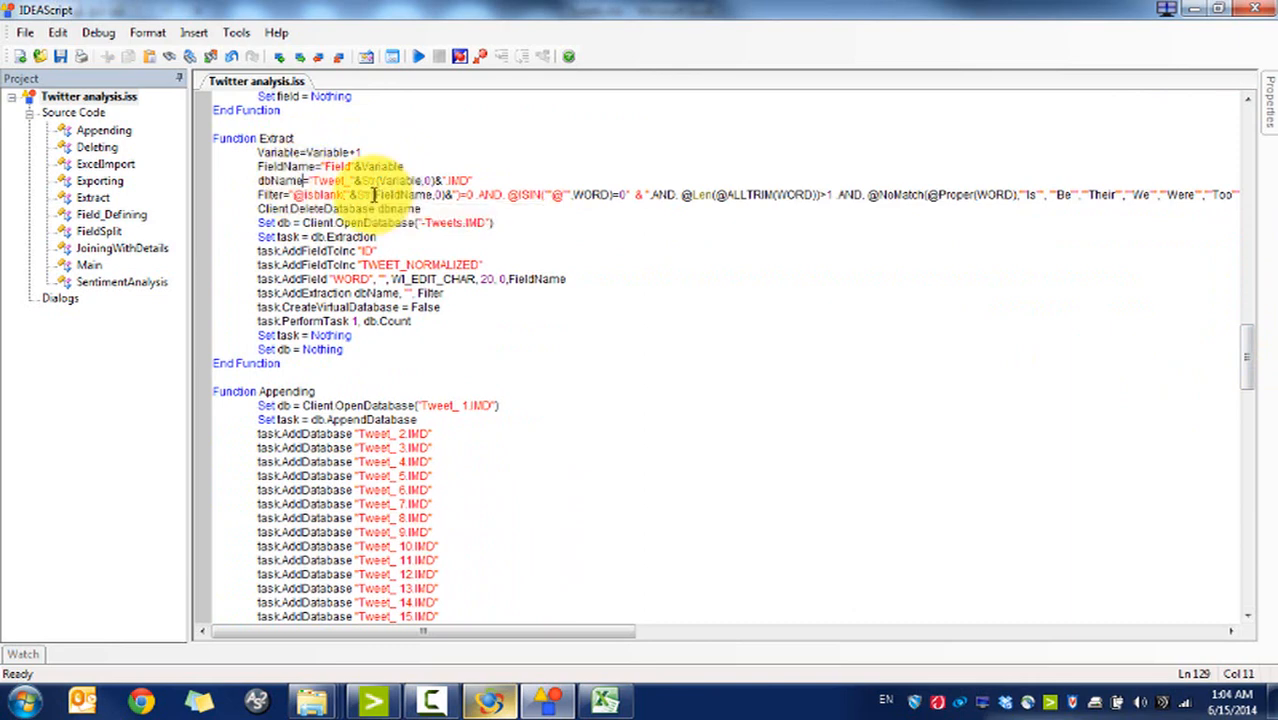
left_click_drag(373, 195, 398, 222)
left_click(402, 222)
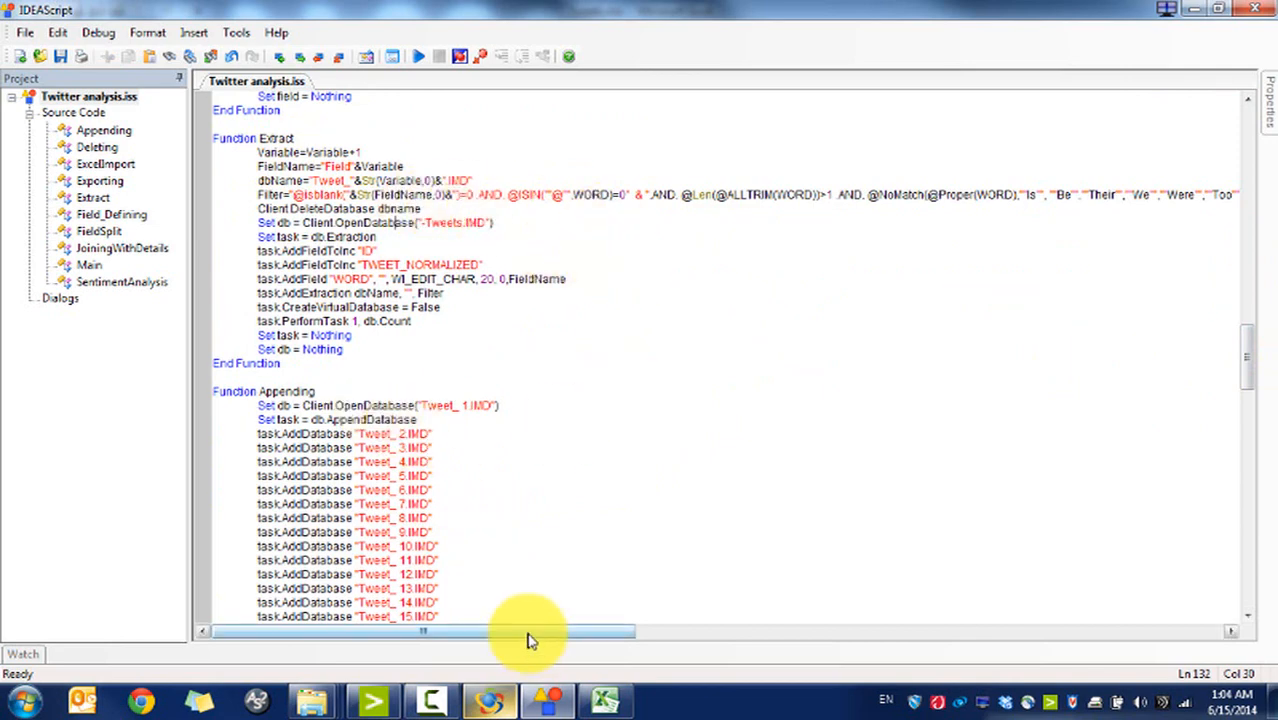
left_click_drag(525, 633, 487, 633)
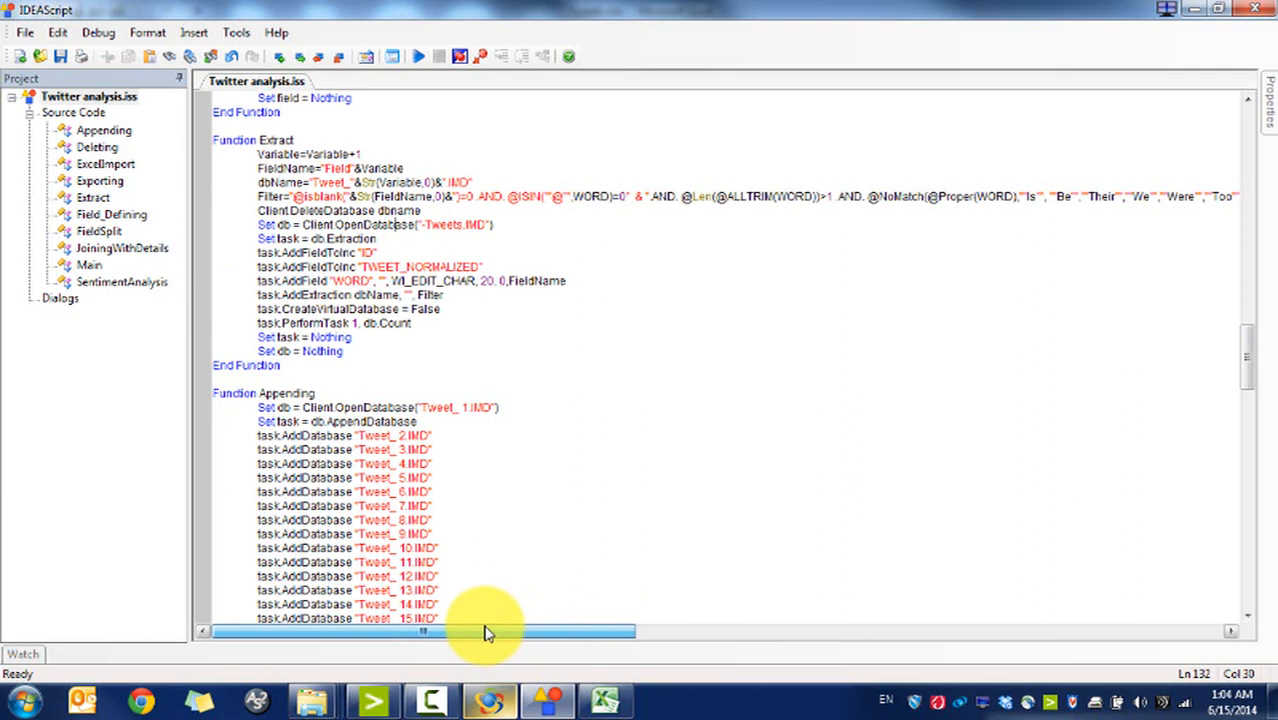
left_click_drag(528, 634, 711, 645)
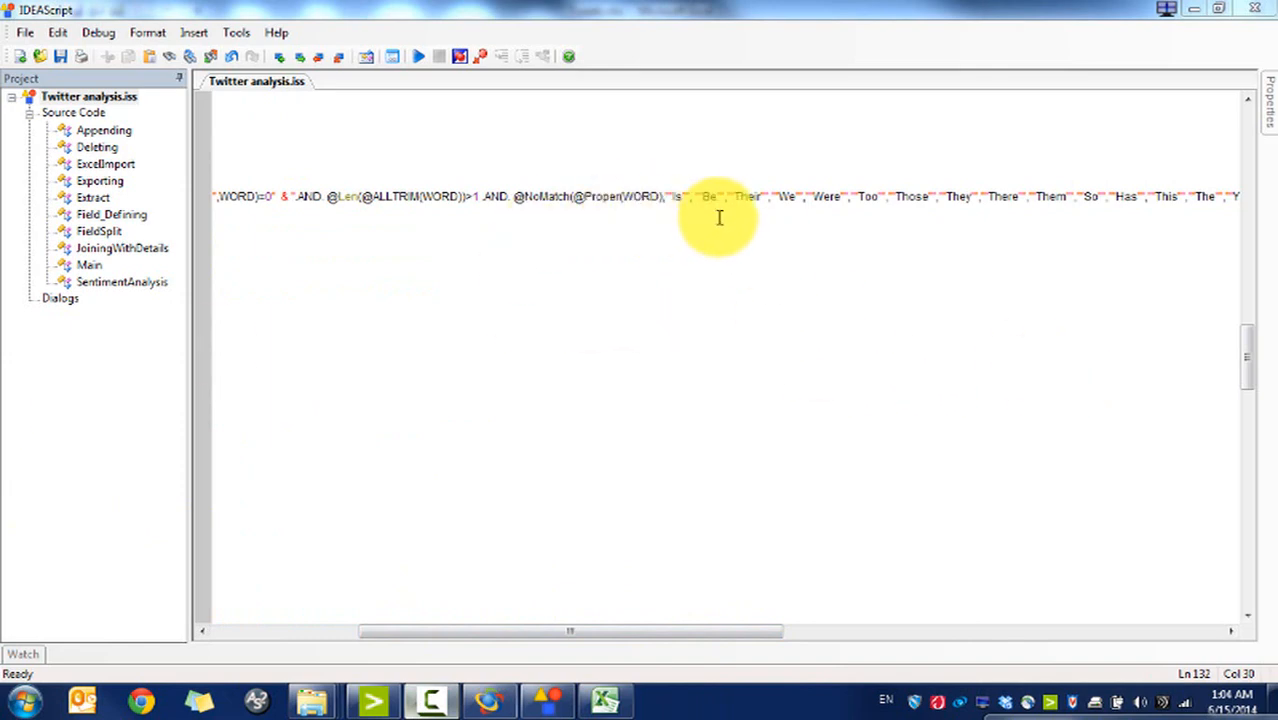
left_click_drag(725, 634, 1170, 640)
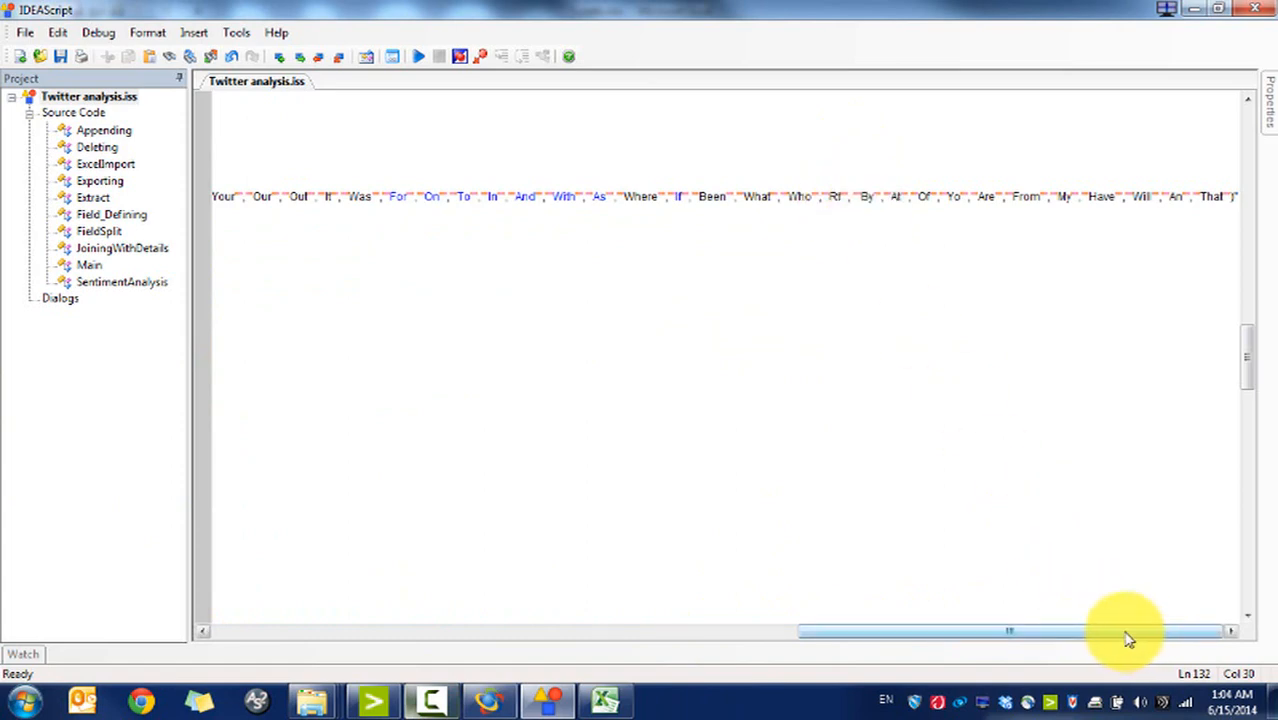
left_click_drag(1128, 640, 457, 600)
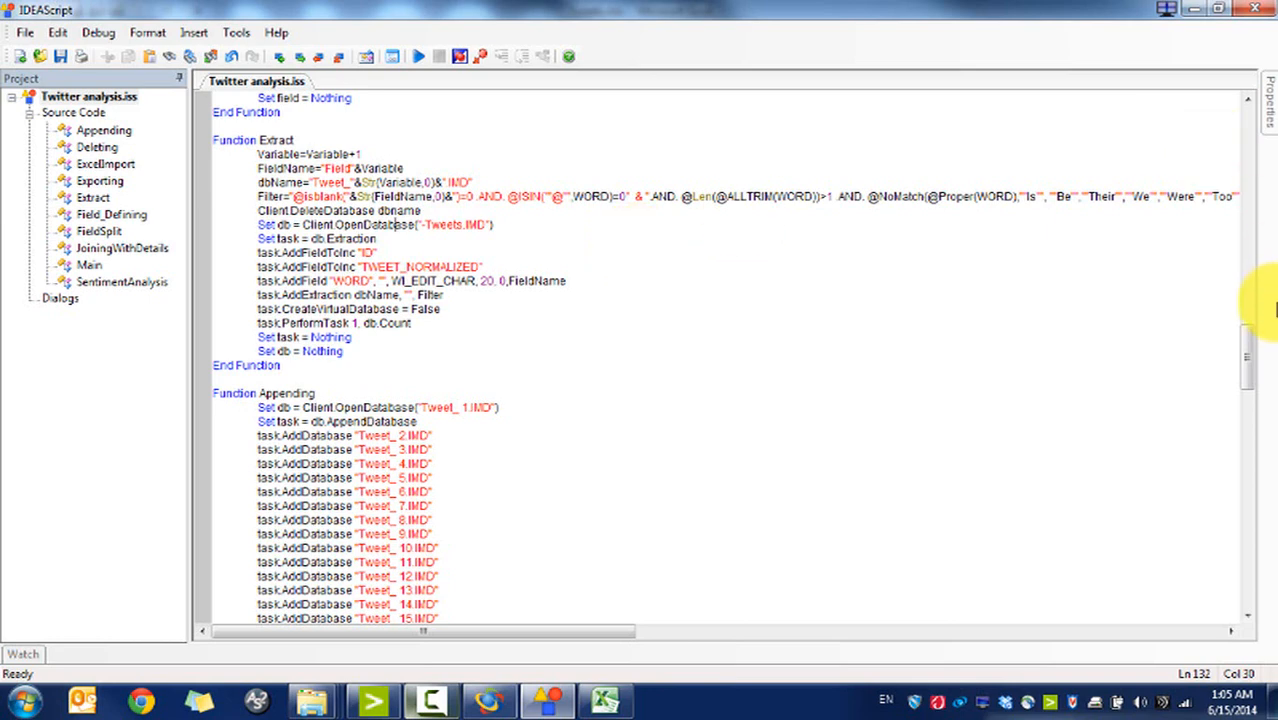
left_click_drag(1248, 356, 1247, 392)
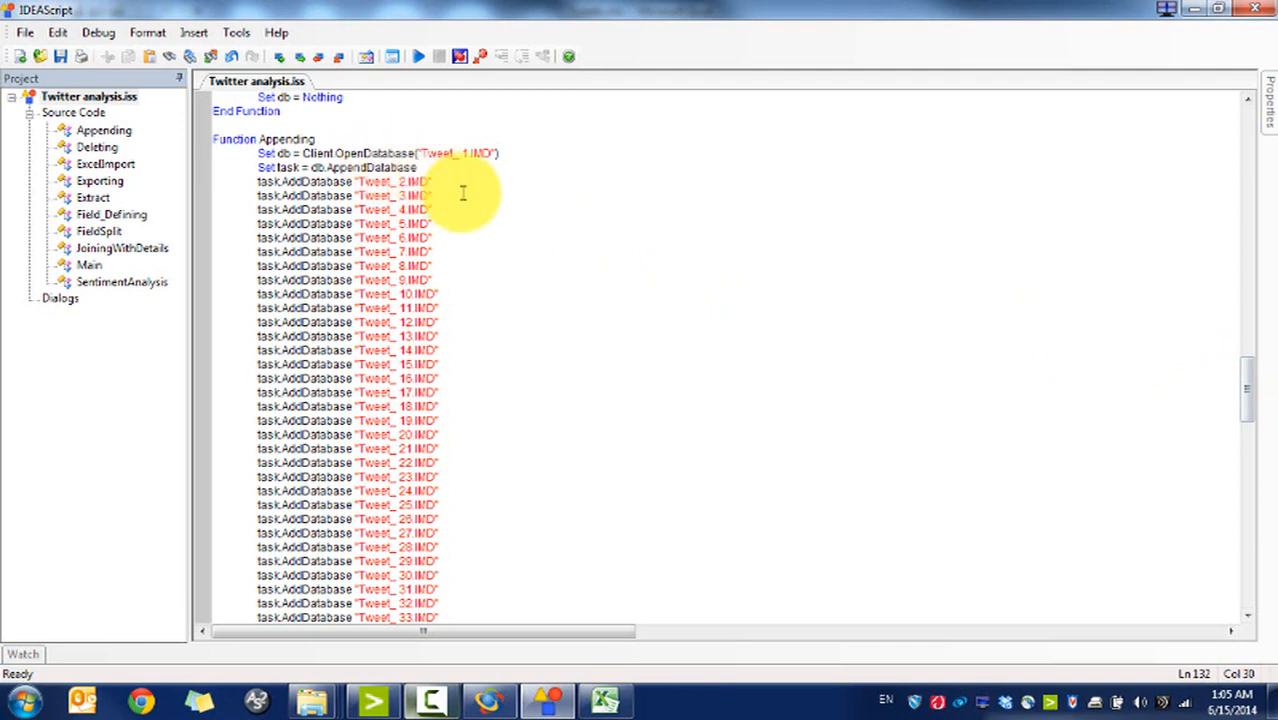
left_click(474, 155)
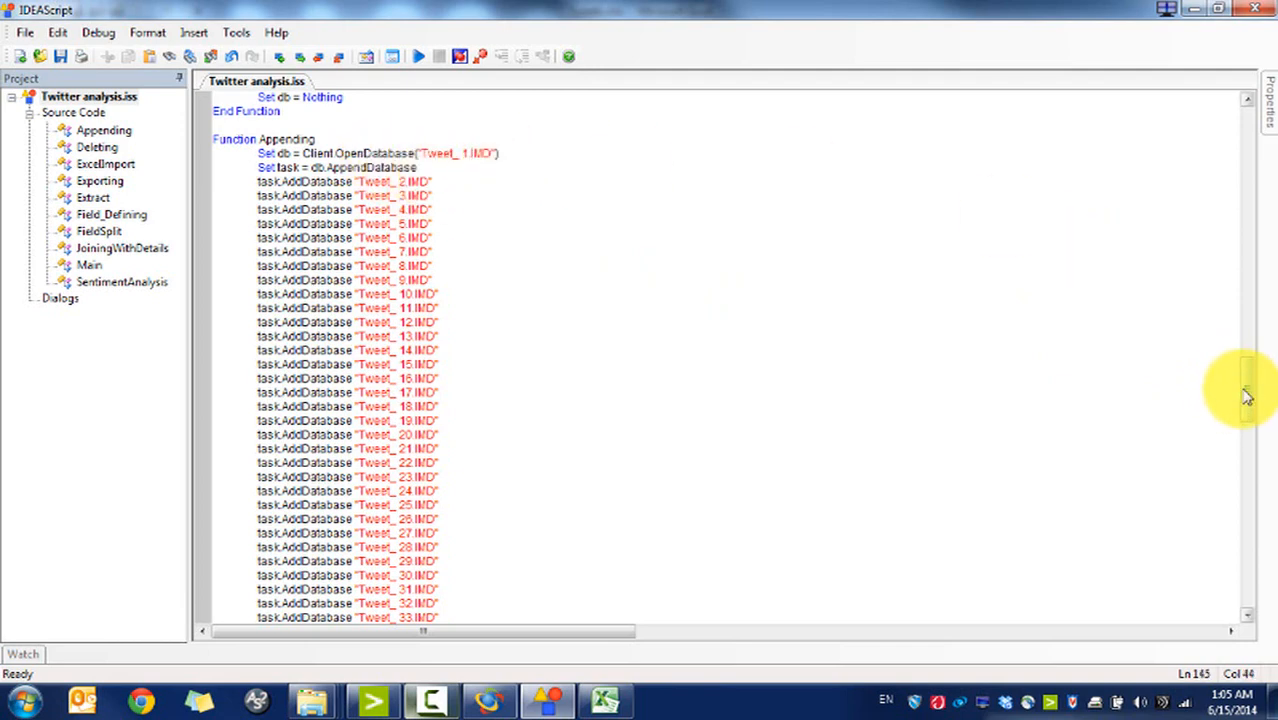
left_click_drag(1247, 391, 1250, 500)
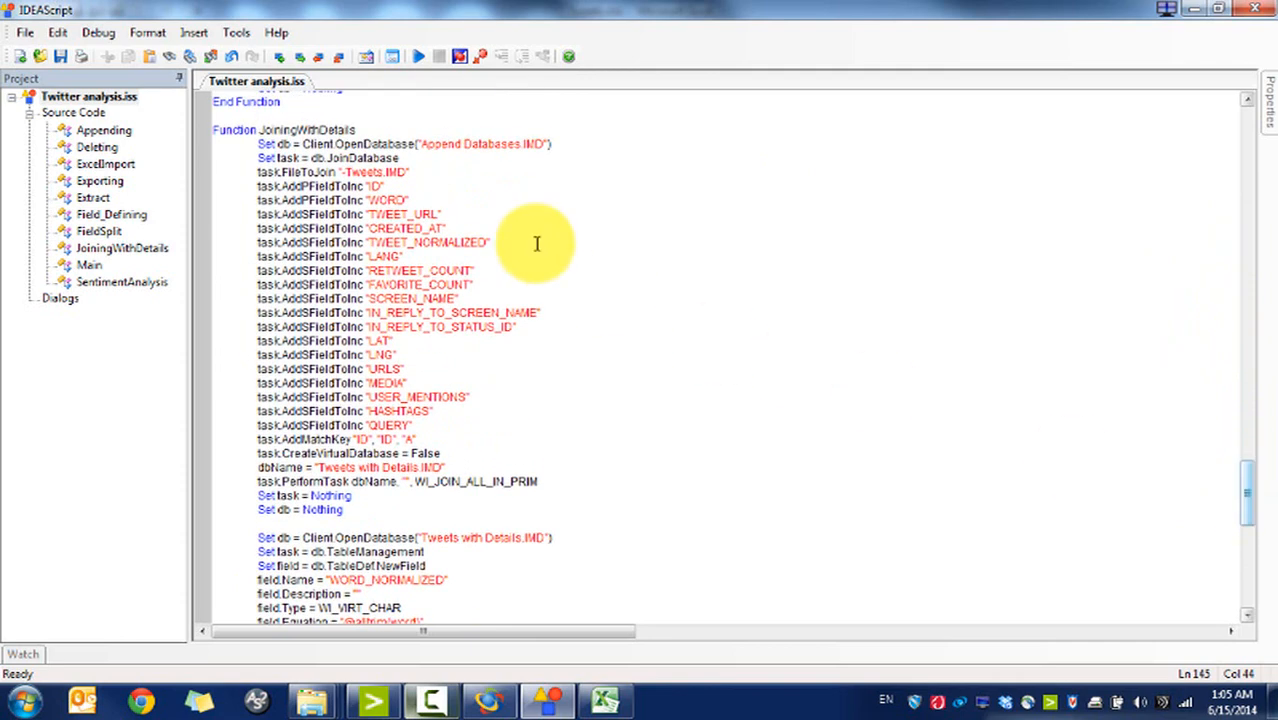
triple_click(380, 148)
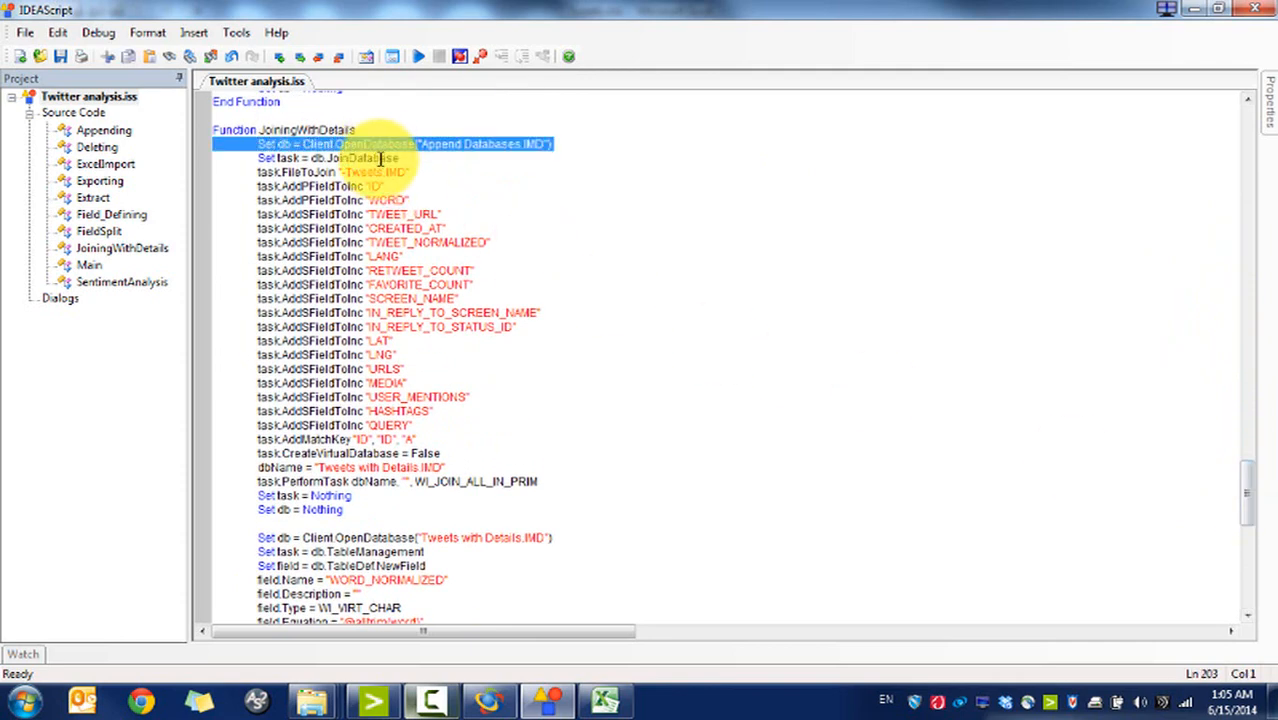
triple_click(382, 158)
triple_click(385, 172)
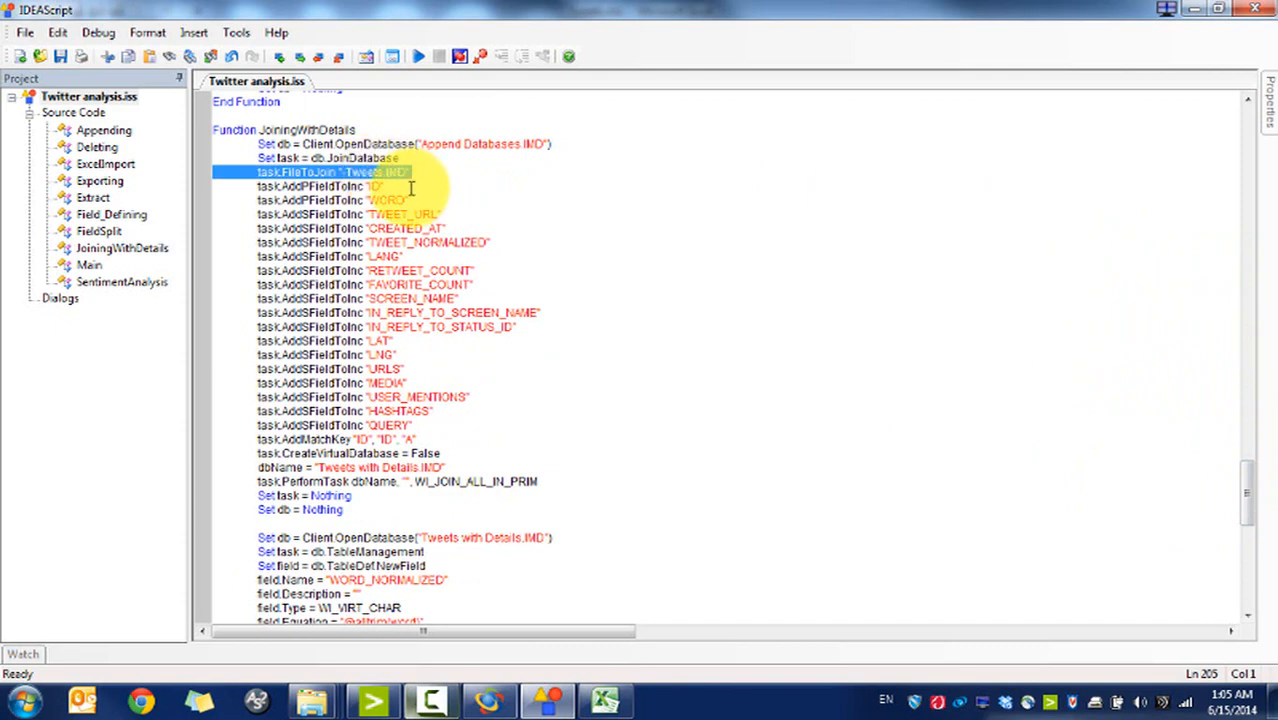
left_click_drag(412, 426, 340, 187)
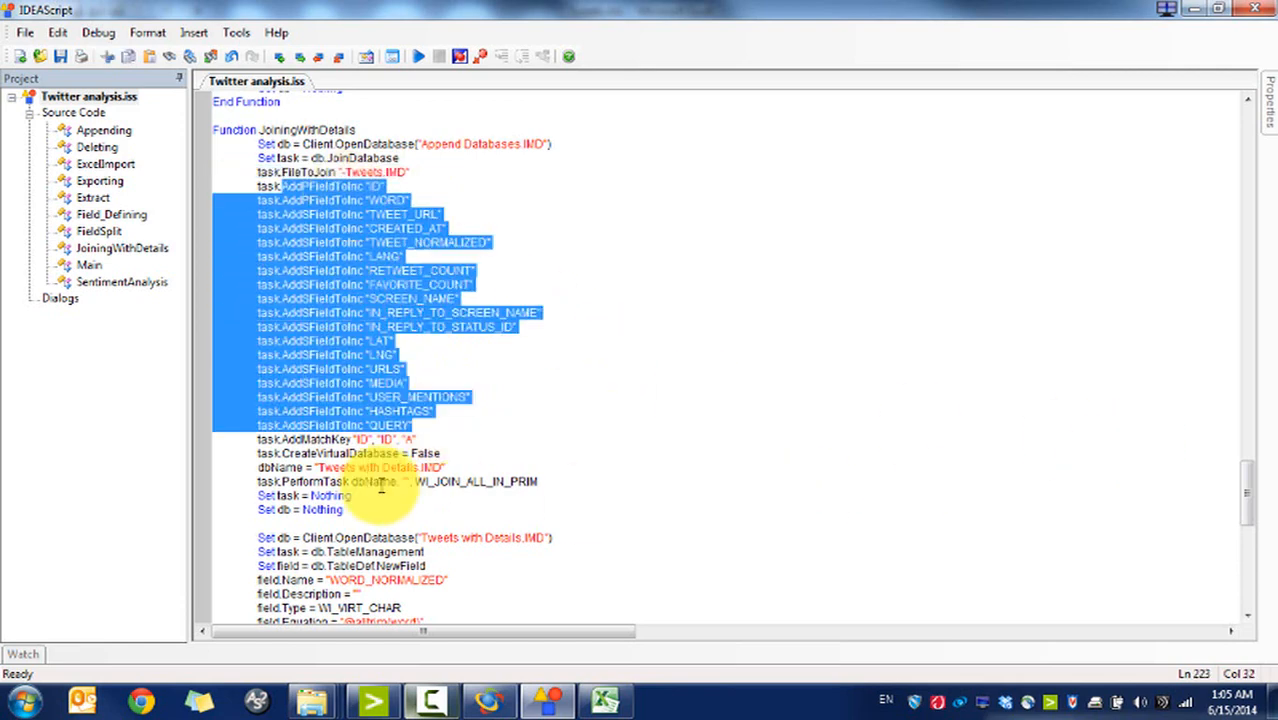
left_click(357, 428)
triple_click(395, 440)
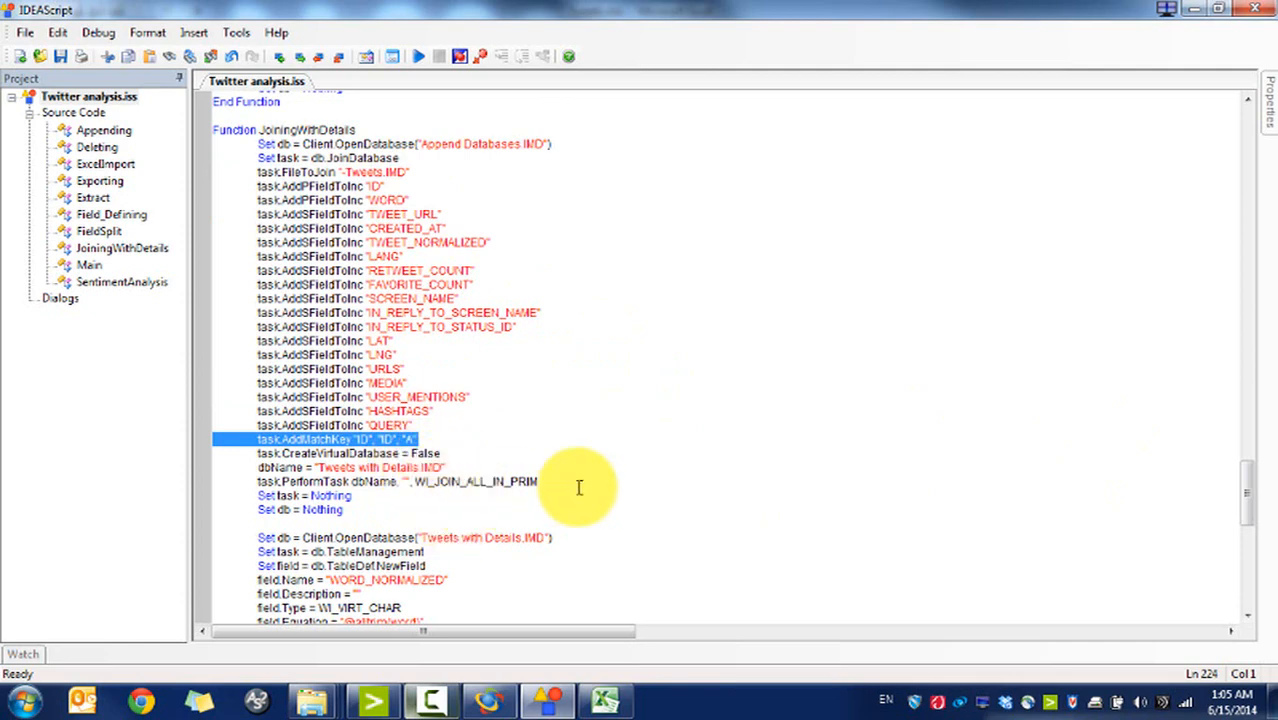
left_click_drag(1247, 502, 1248, 530)
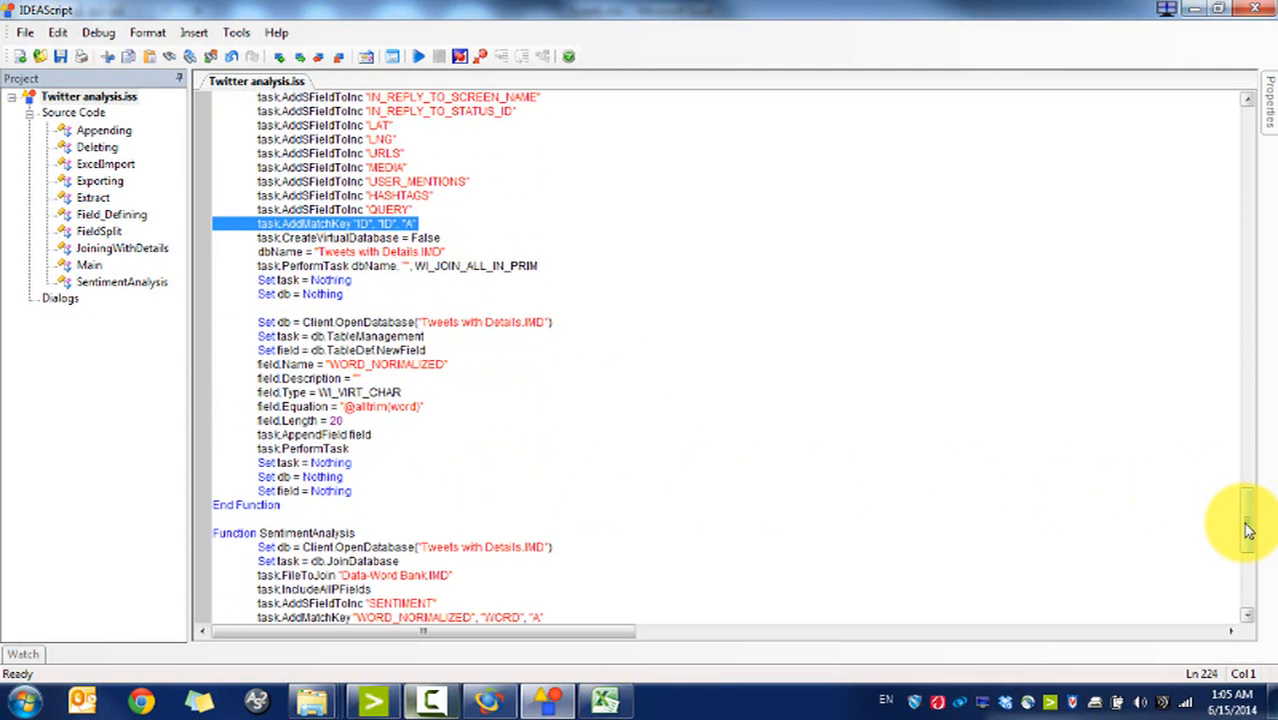
triple_click(491, 265)
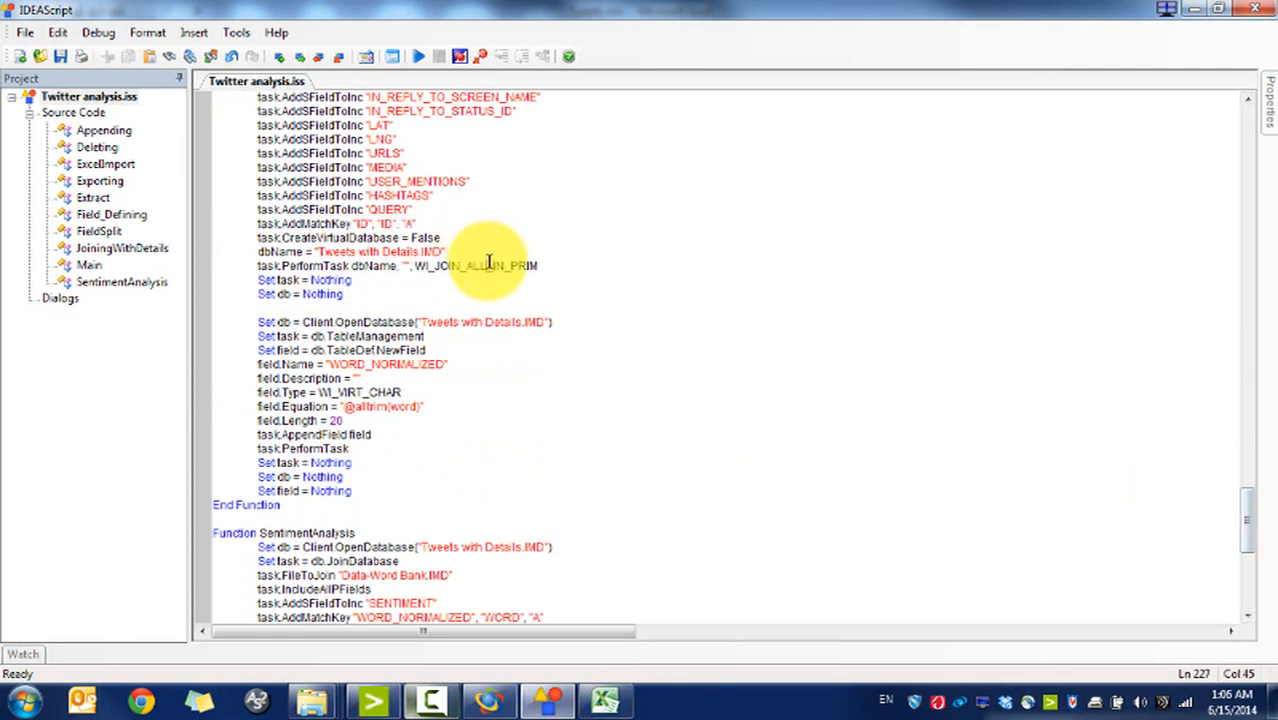
triple_click(512, 328)
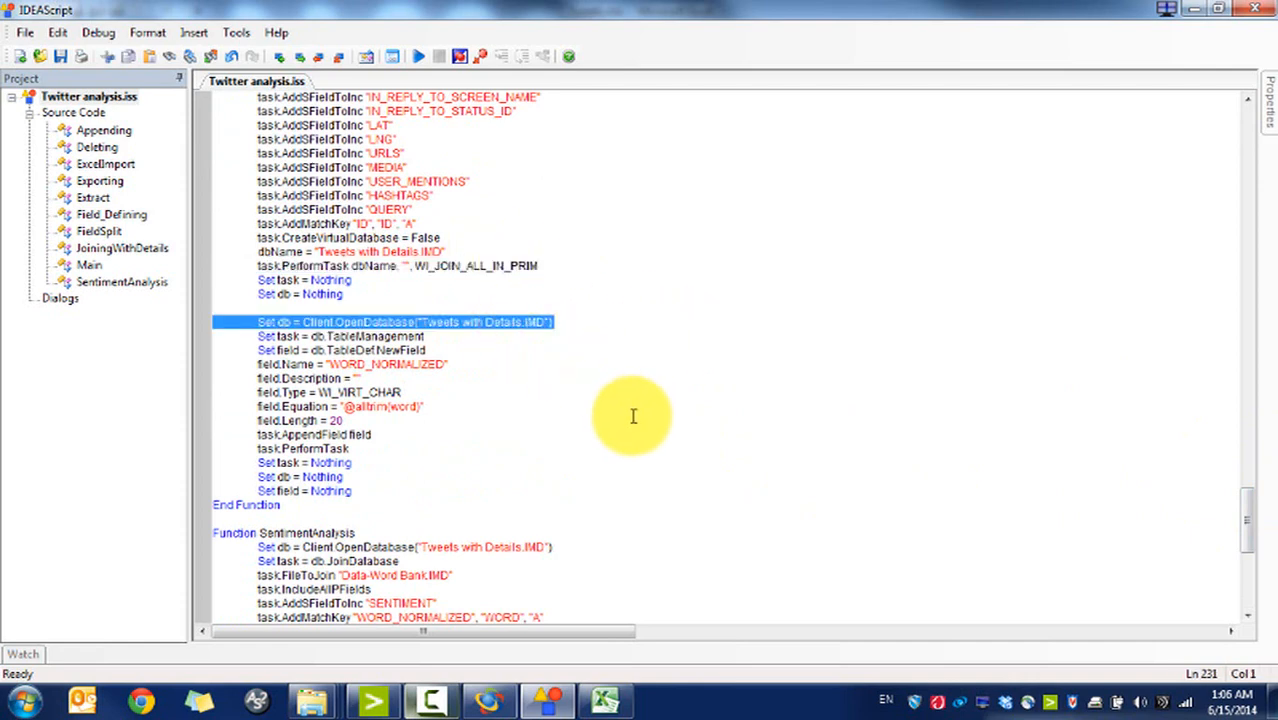
left_click(466, 403)
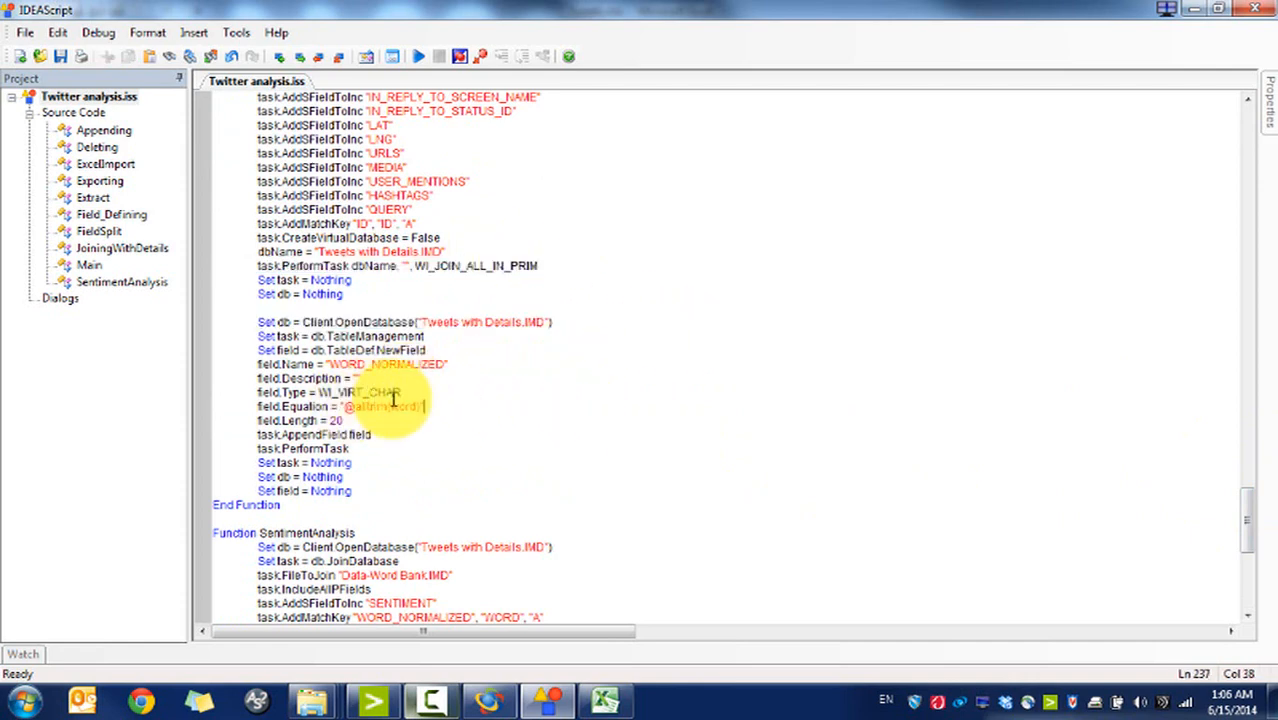
left_click_drag(1247, 514, 1247, 566)
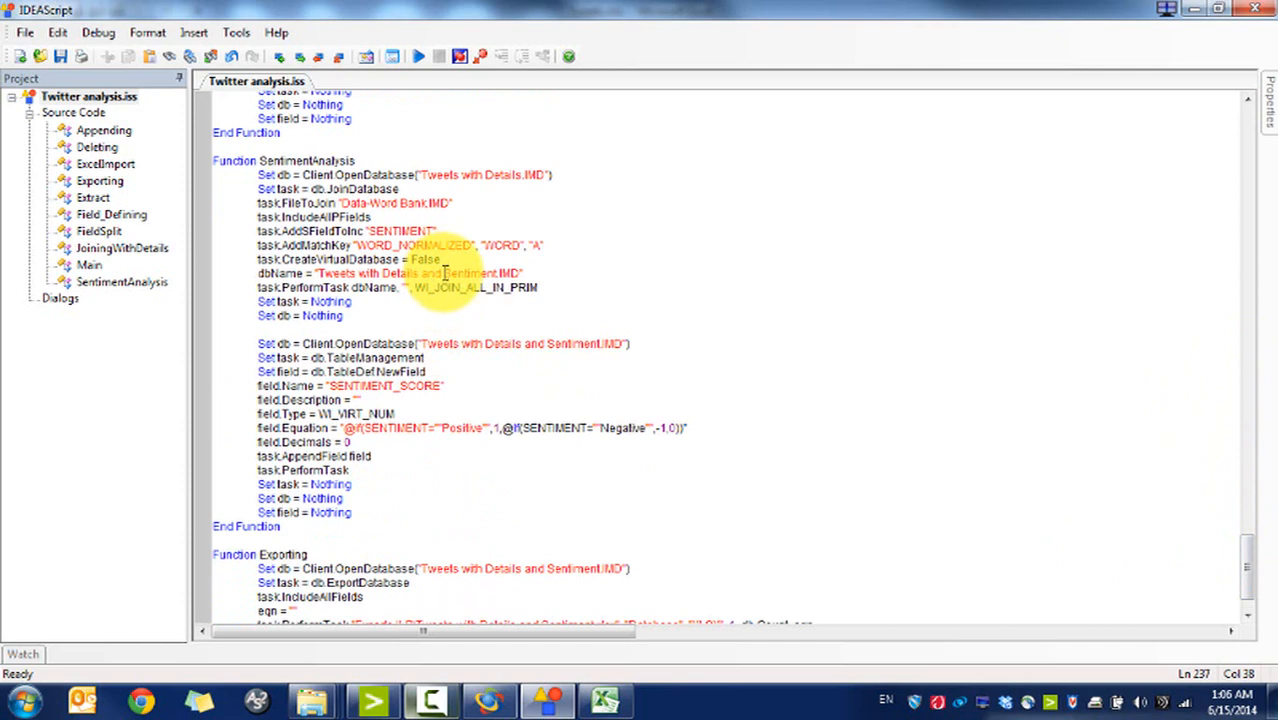
left_click_drag(328, 322, 377, 214)
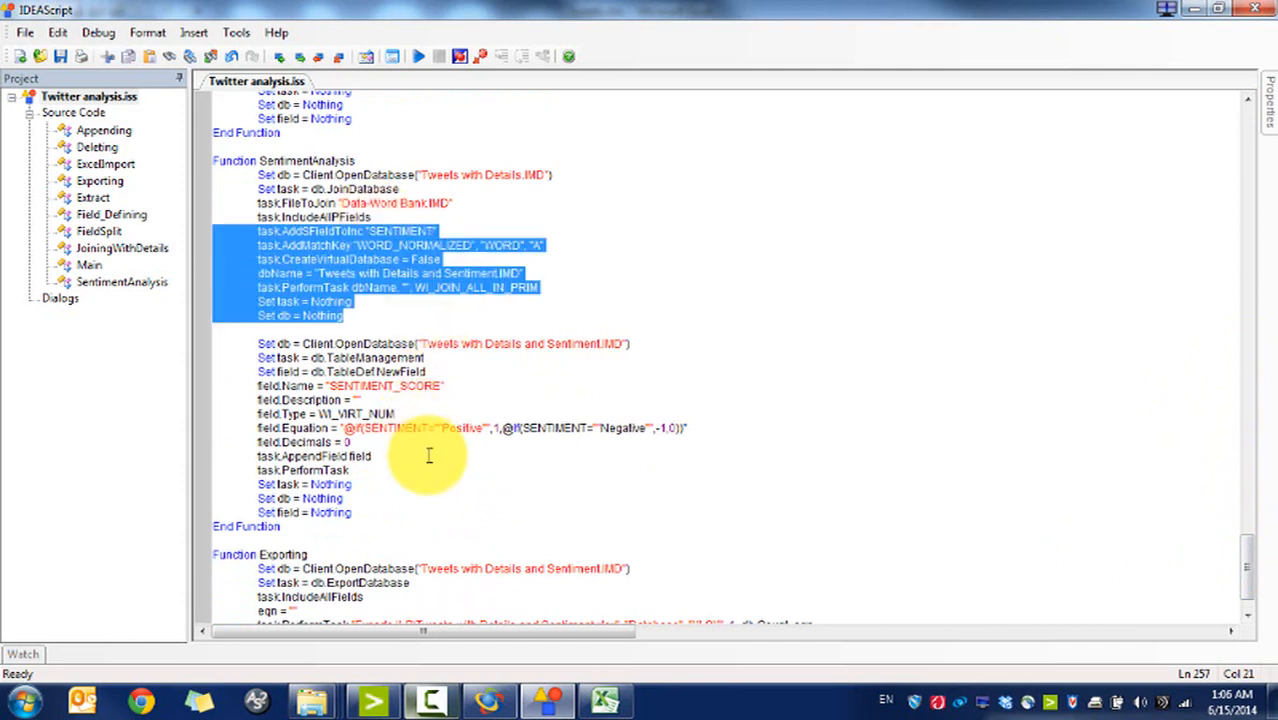
left_click_drag(434, 459, 393, 373)
left_click(393, 374)
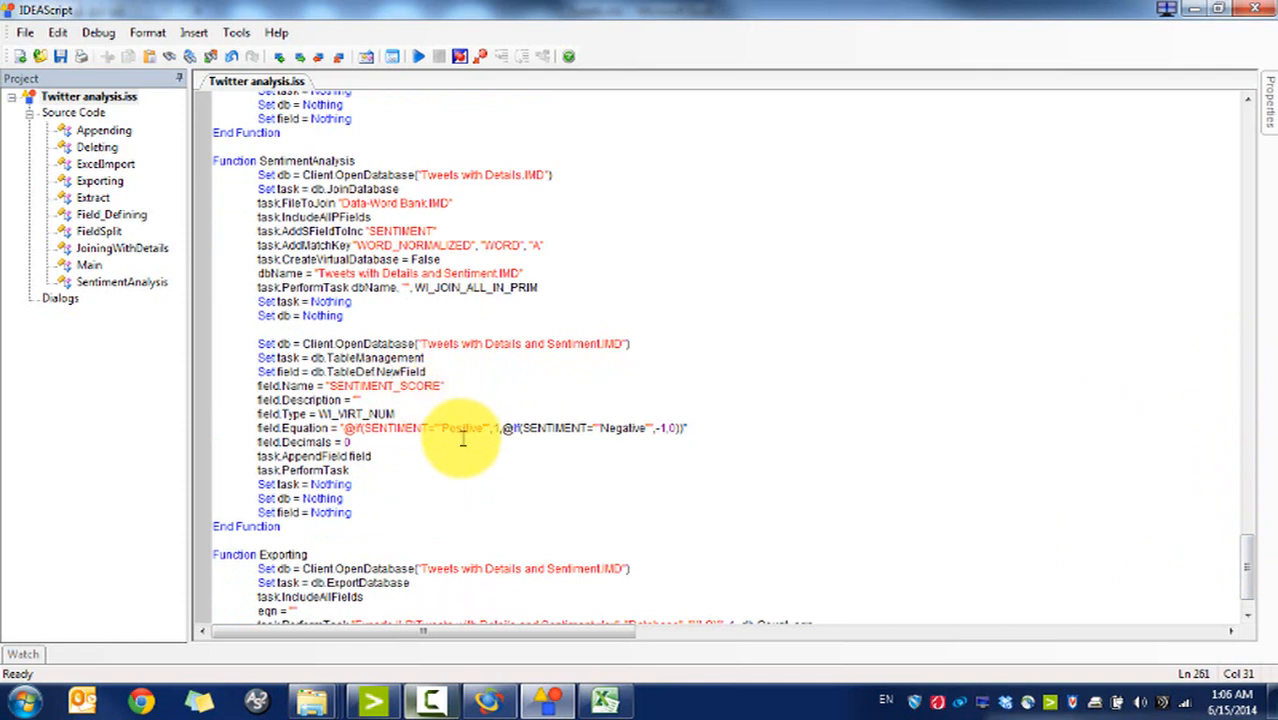
left_click(477, 428)
left_click(505, 427)
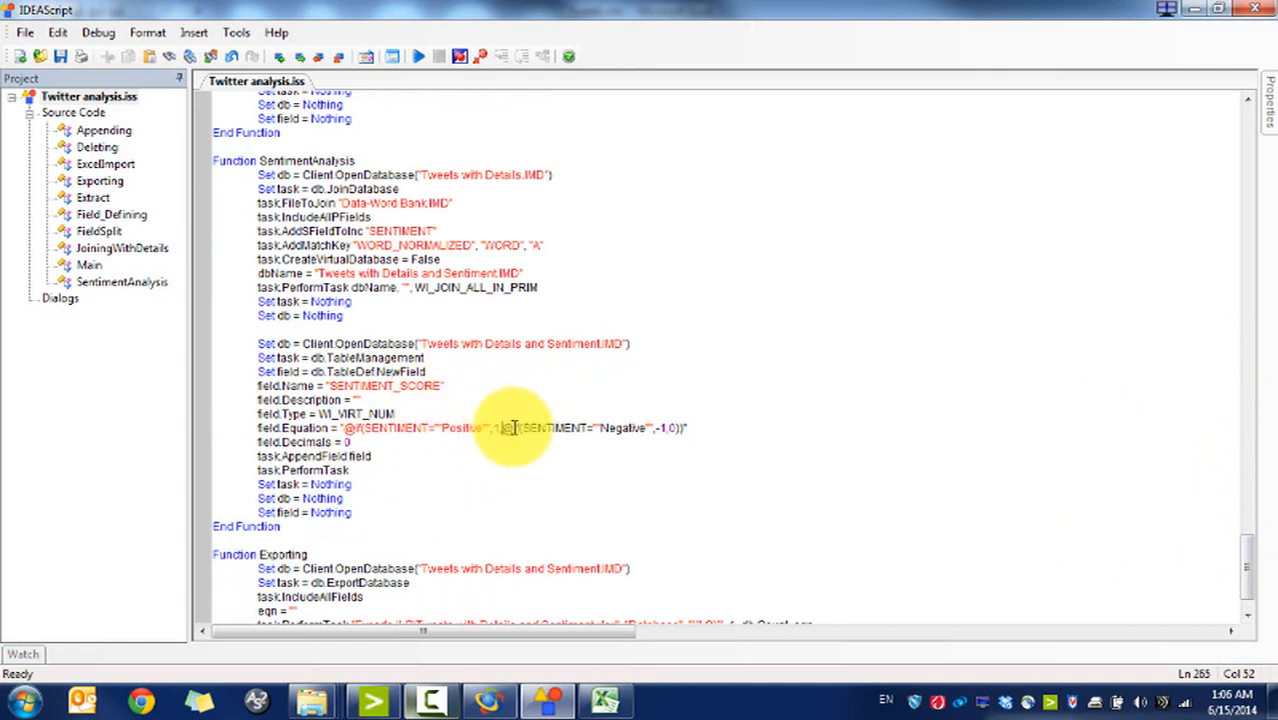
left_click(659, 428)
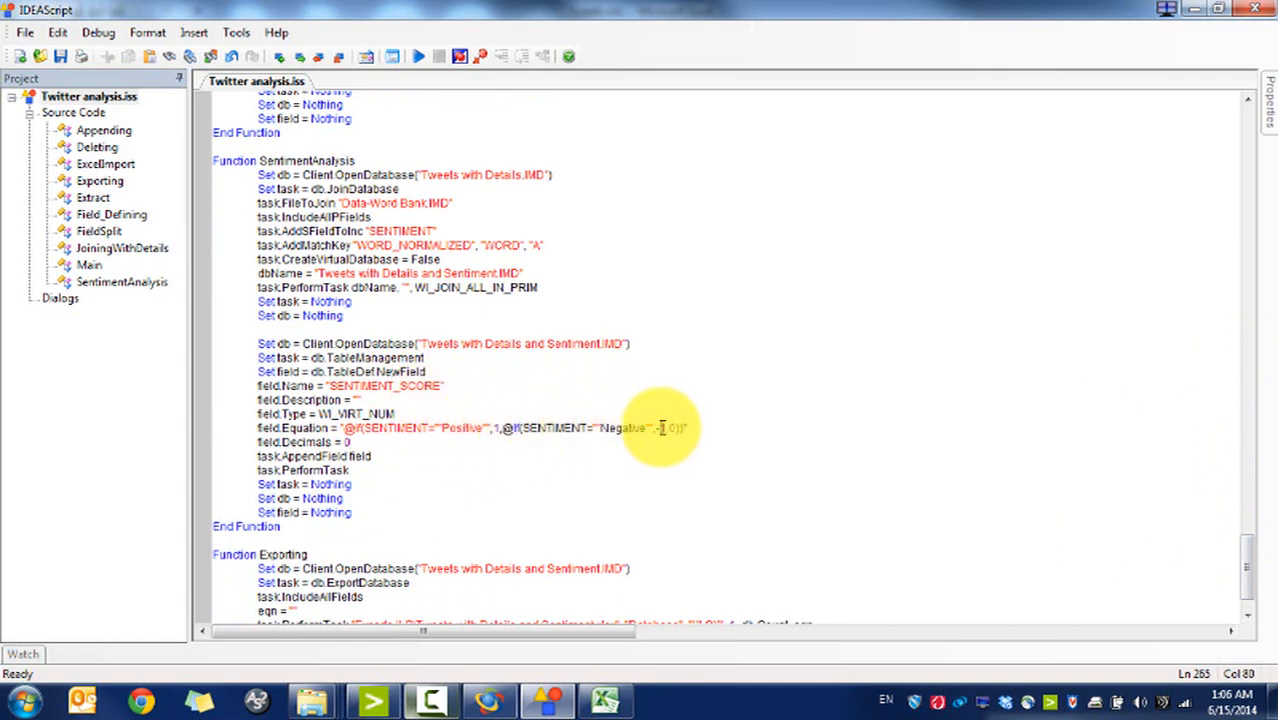
scroll(1252, 578, "down", 1)
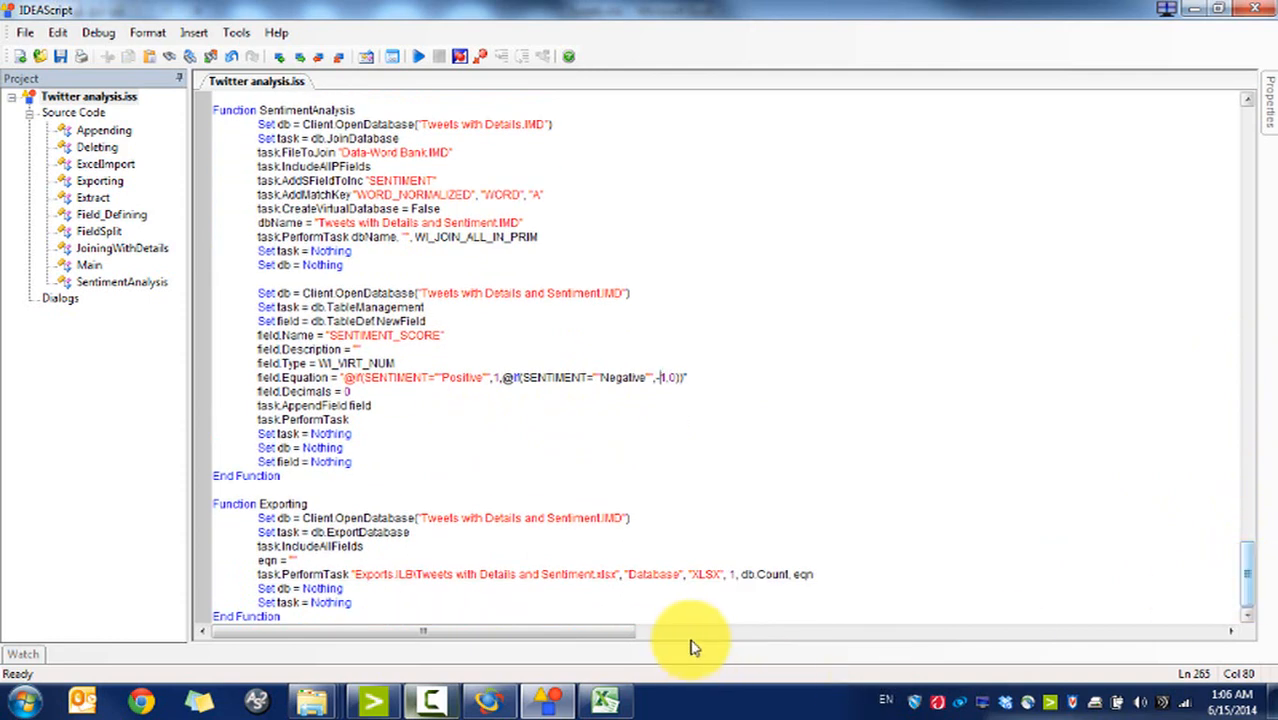
left_click(650, 574)
left_click_drag(1262, 600, 1198, 128)
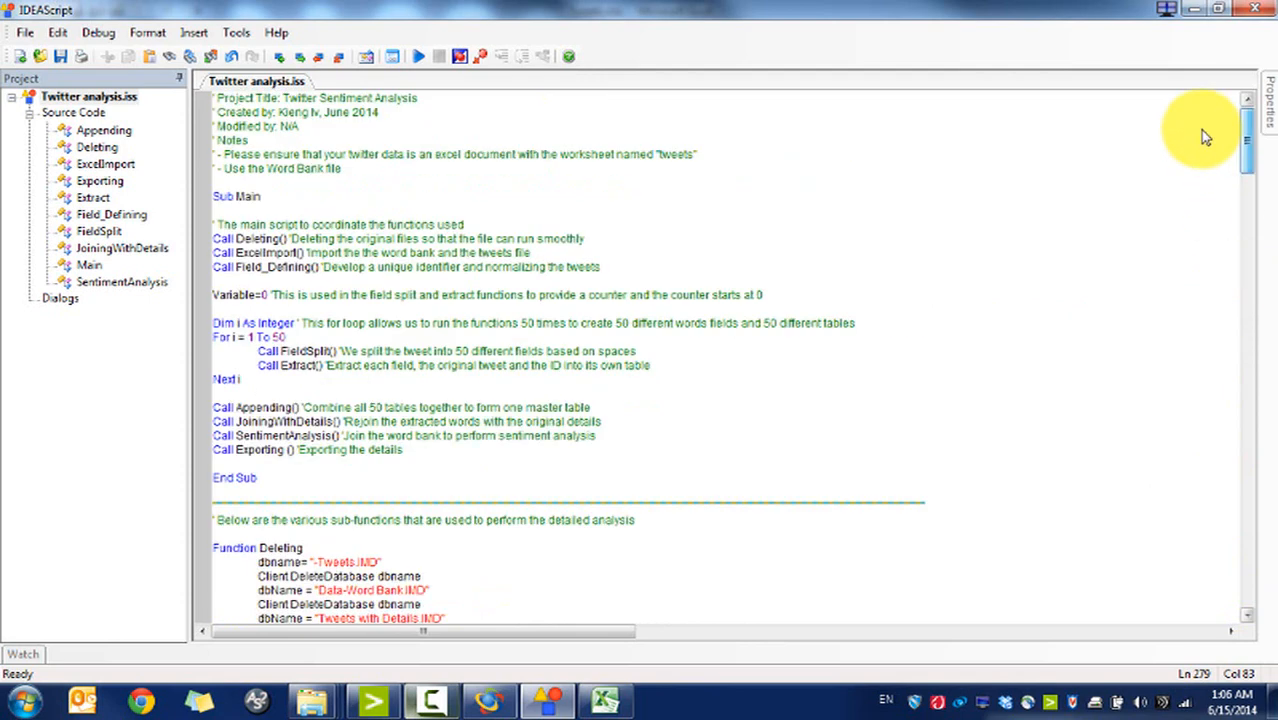
Step: Run the Twitter analysis script to build the 4,639-record Tweets with Details and Sentiment database
left_click(418, 56)
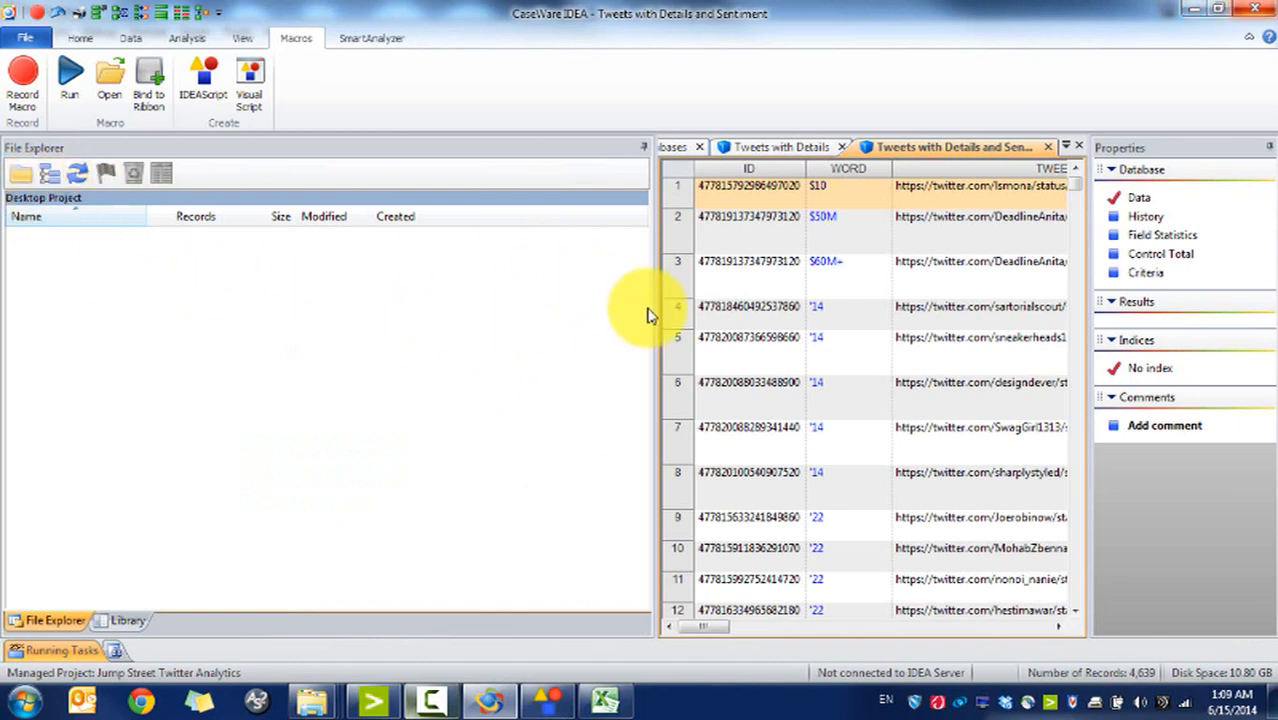
Step: Expand -tweets > Tweet_1 > Append Databases down to Tweets with Details and Sentiment, widening the name column
left_click_drag(655, 311, 453, 322)
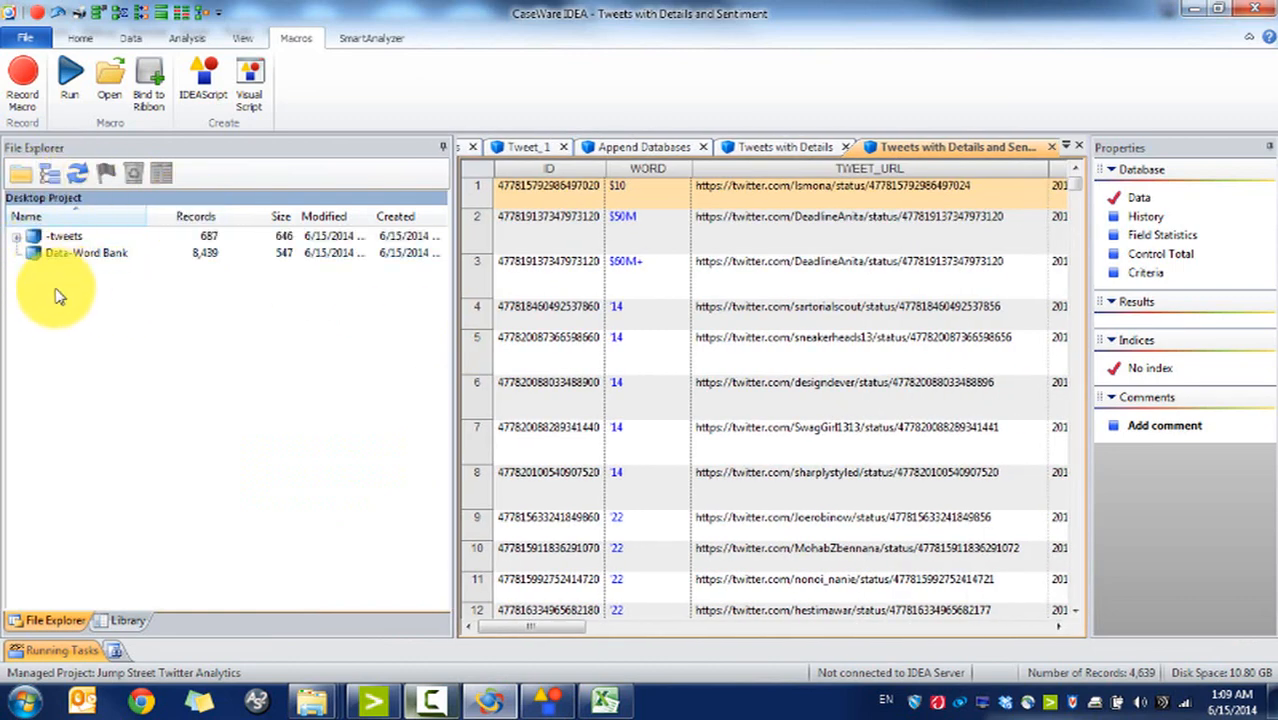
double_click(30, 238)
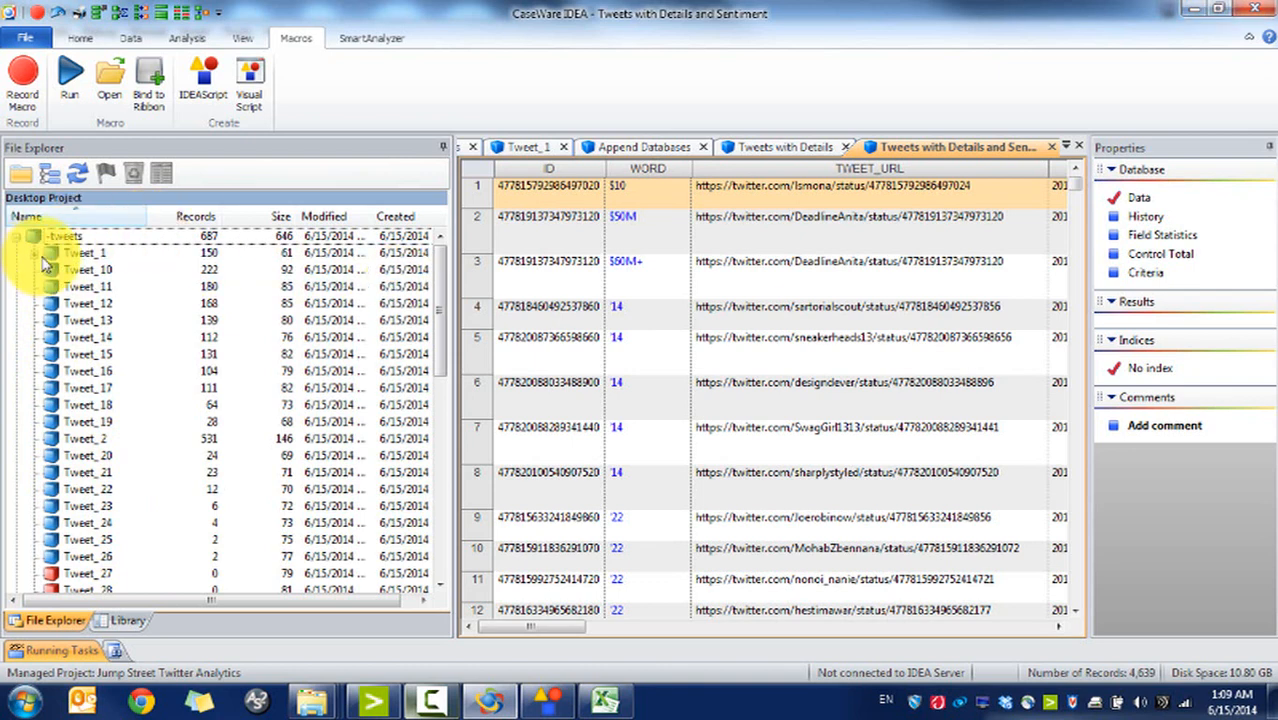
mouse_move(437, 318)
left_mouse_down()
mouse_move(440, 577)
mouse_move(434, 309)
left_mouse_up()
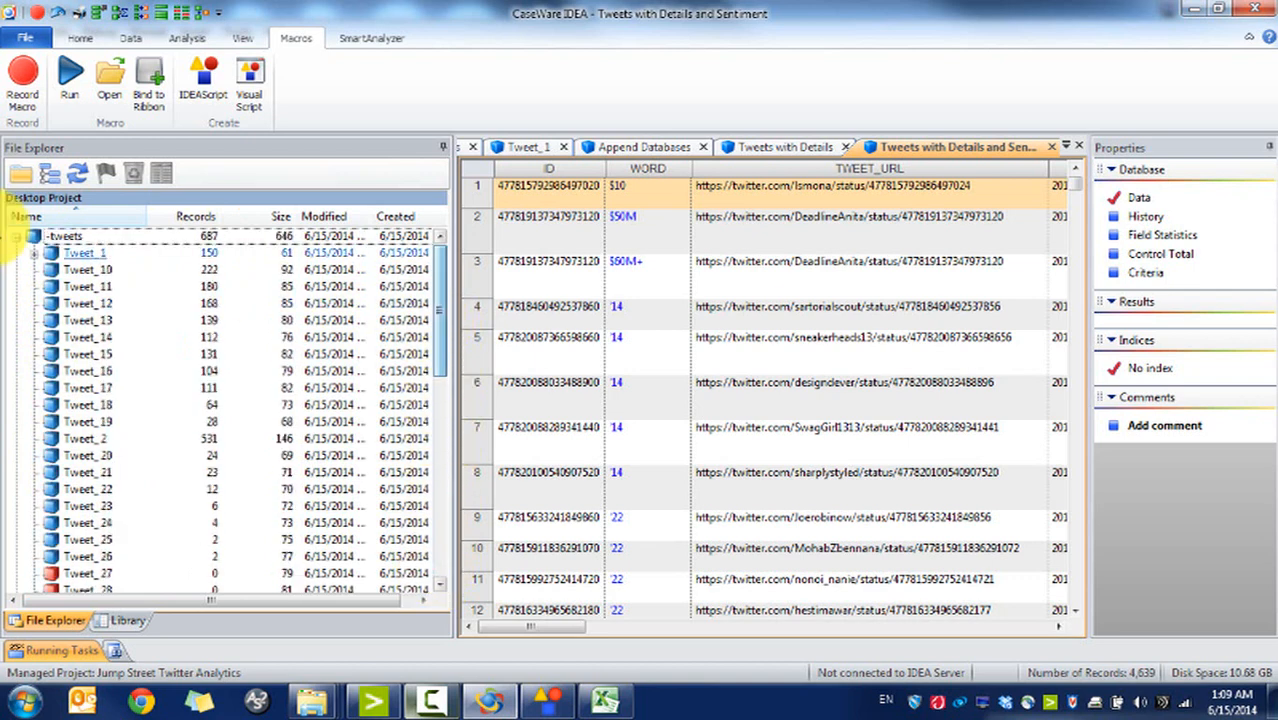
left_click(34, 252)
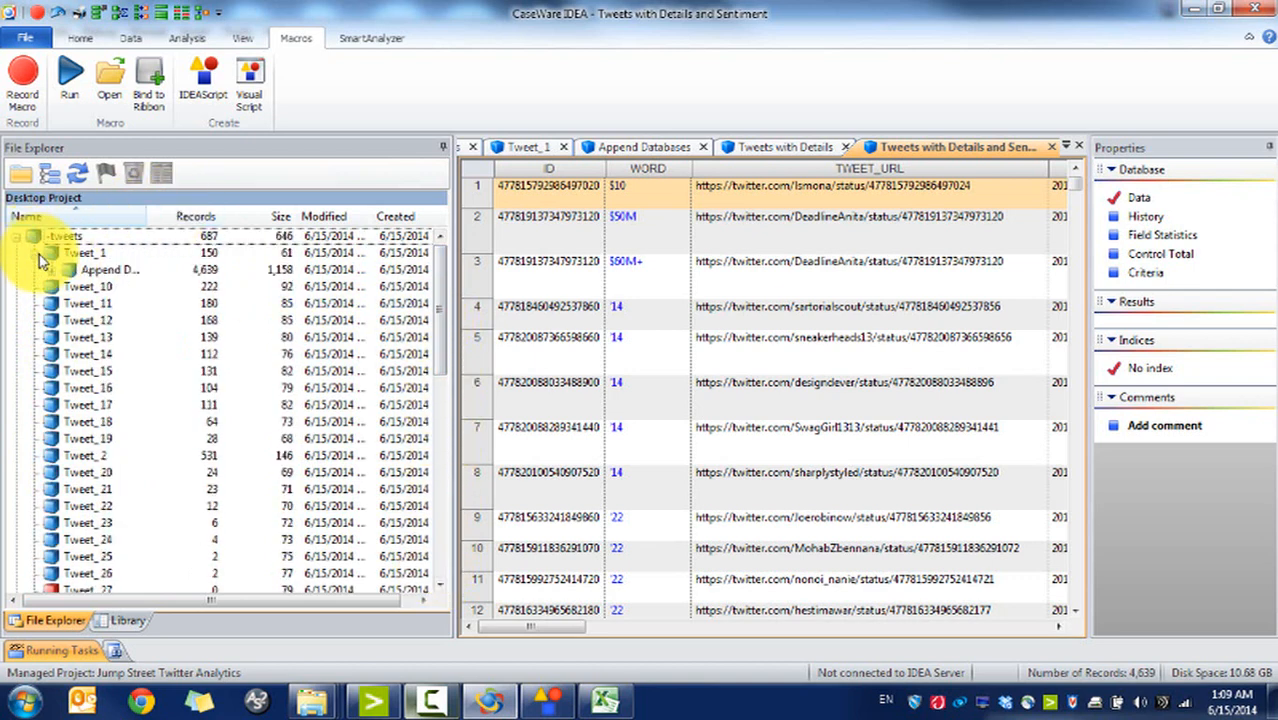
left_click(50, 270)
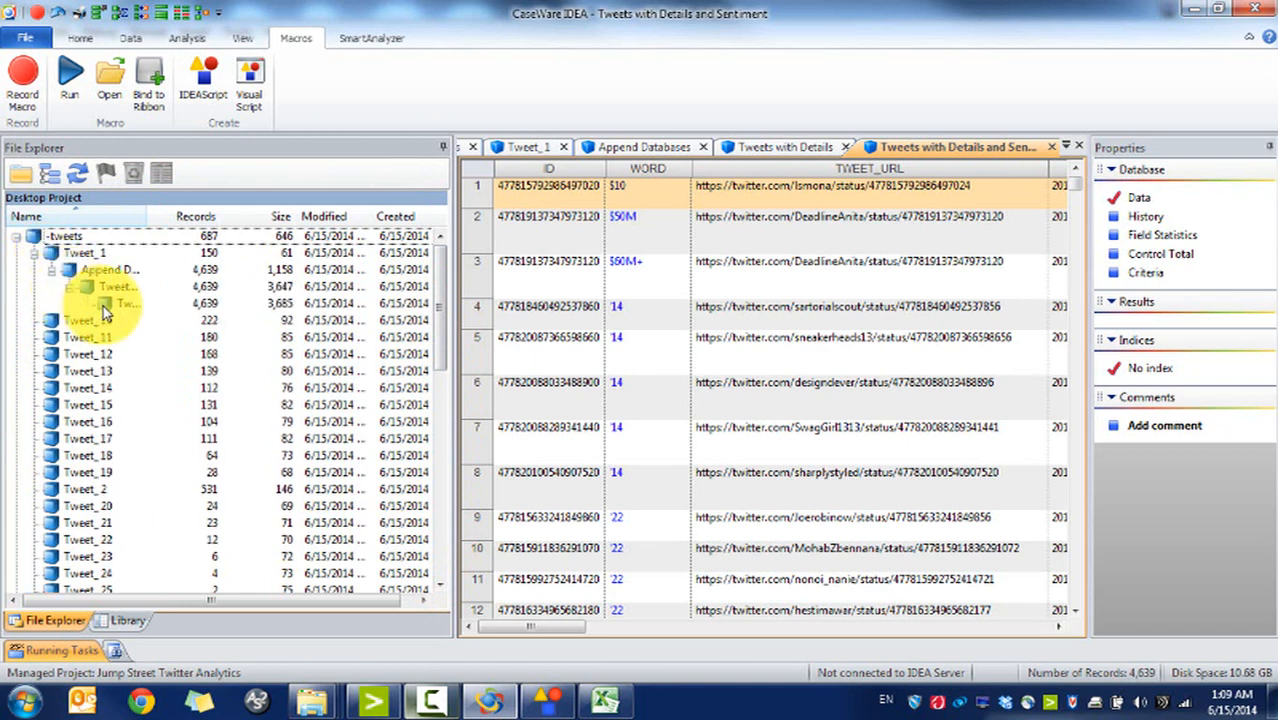
left_click(68, 287)
left_click_drag(147, 218, 295, 222)
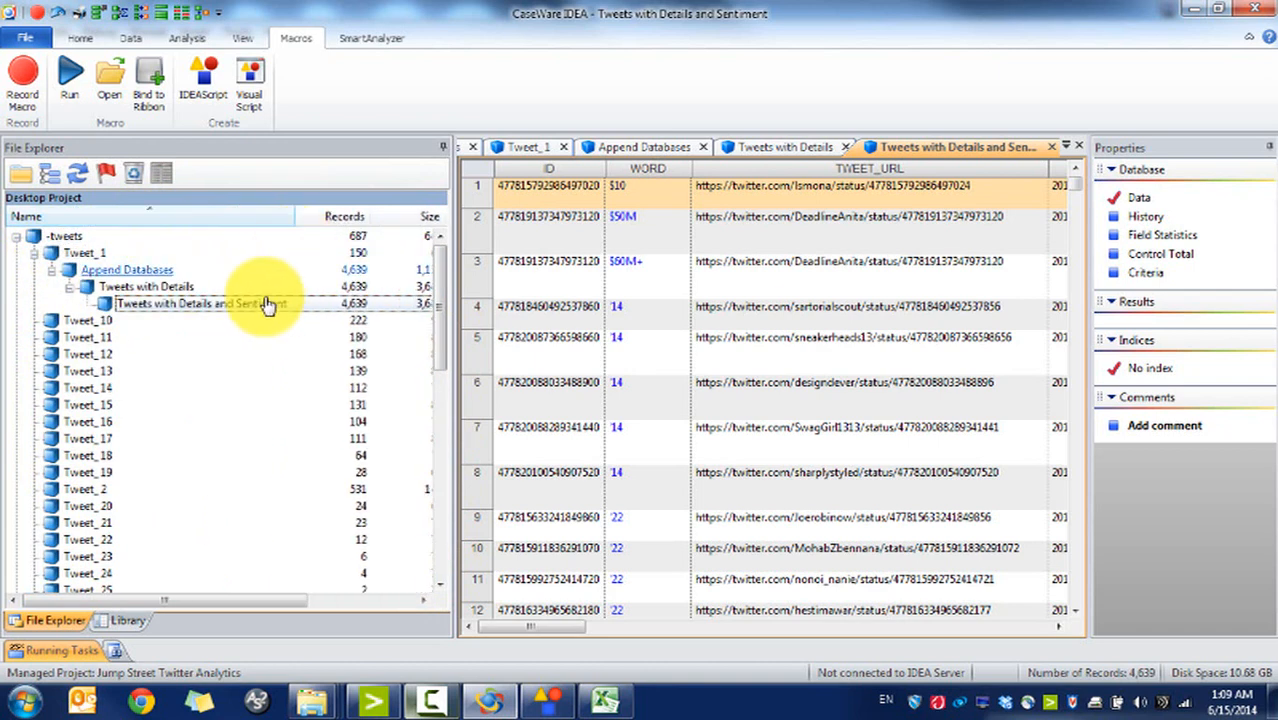
left_click(1022, 628)
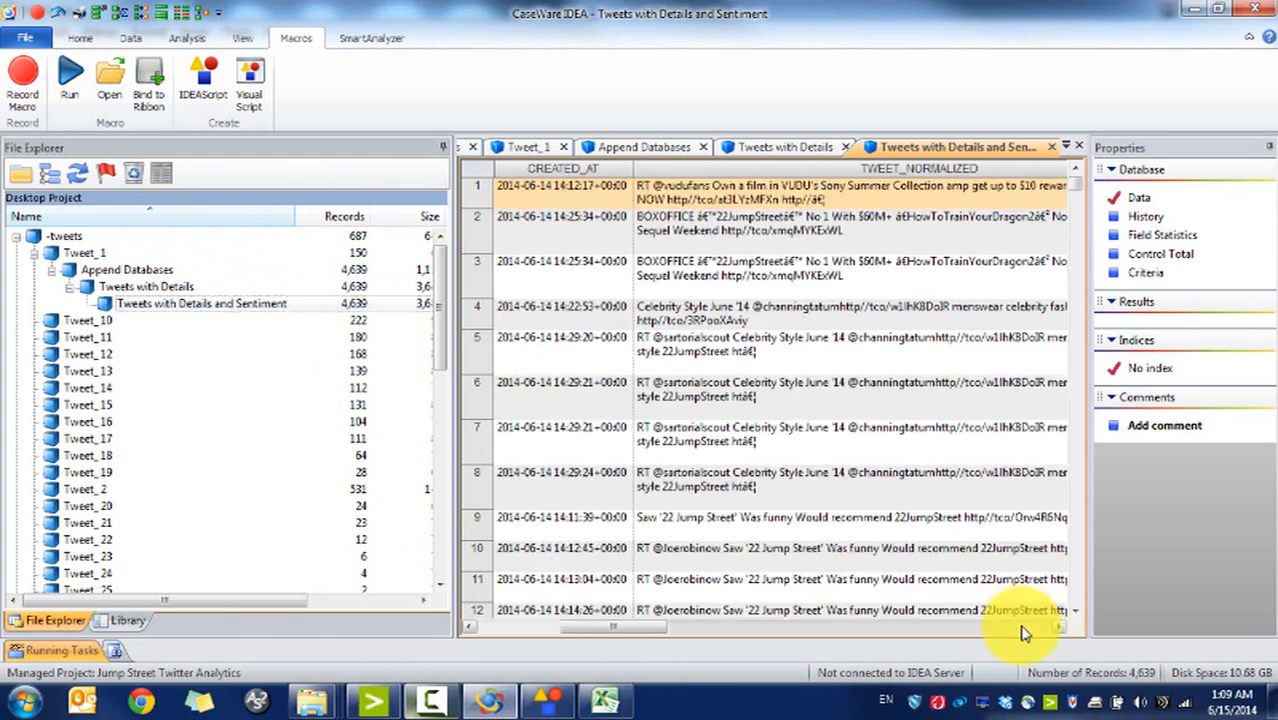
left_click(1022, 628)
left_click(1022, 628)
left_click(1022, 630)
left_click(1022, 630)
left_click(1022, 630)
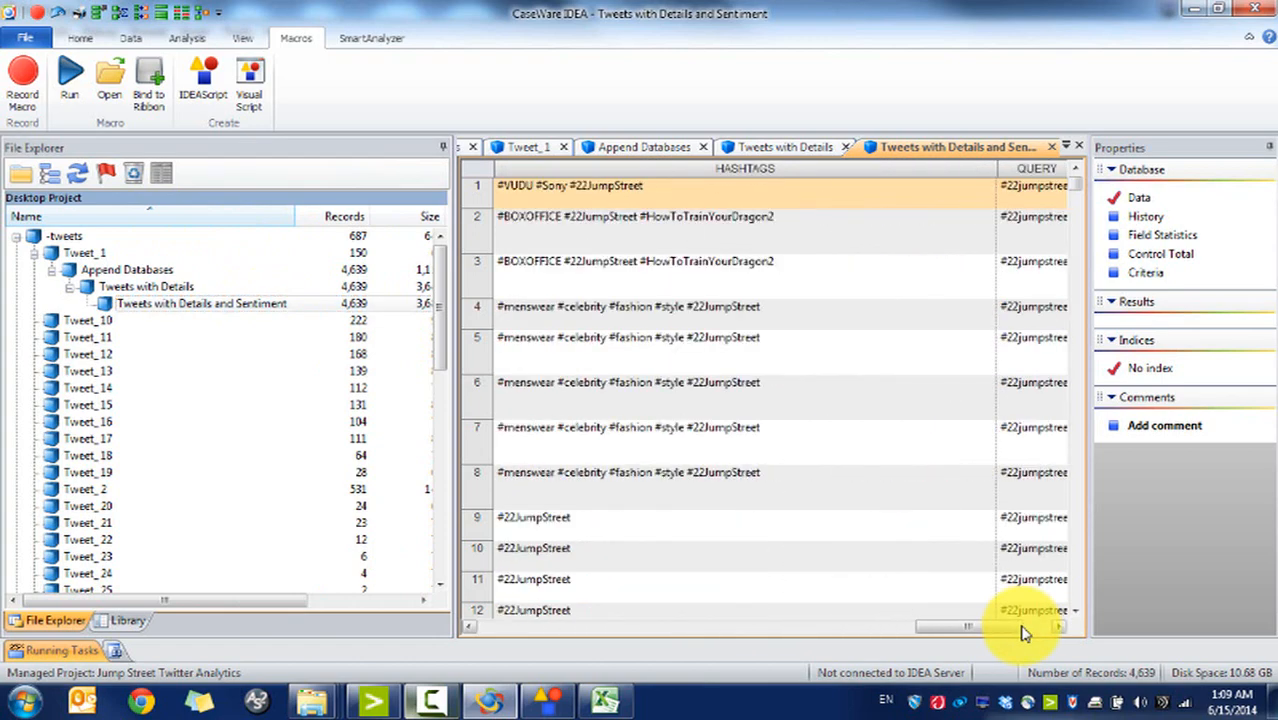
left_click(1022, 630)
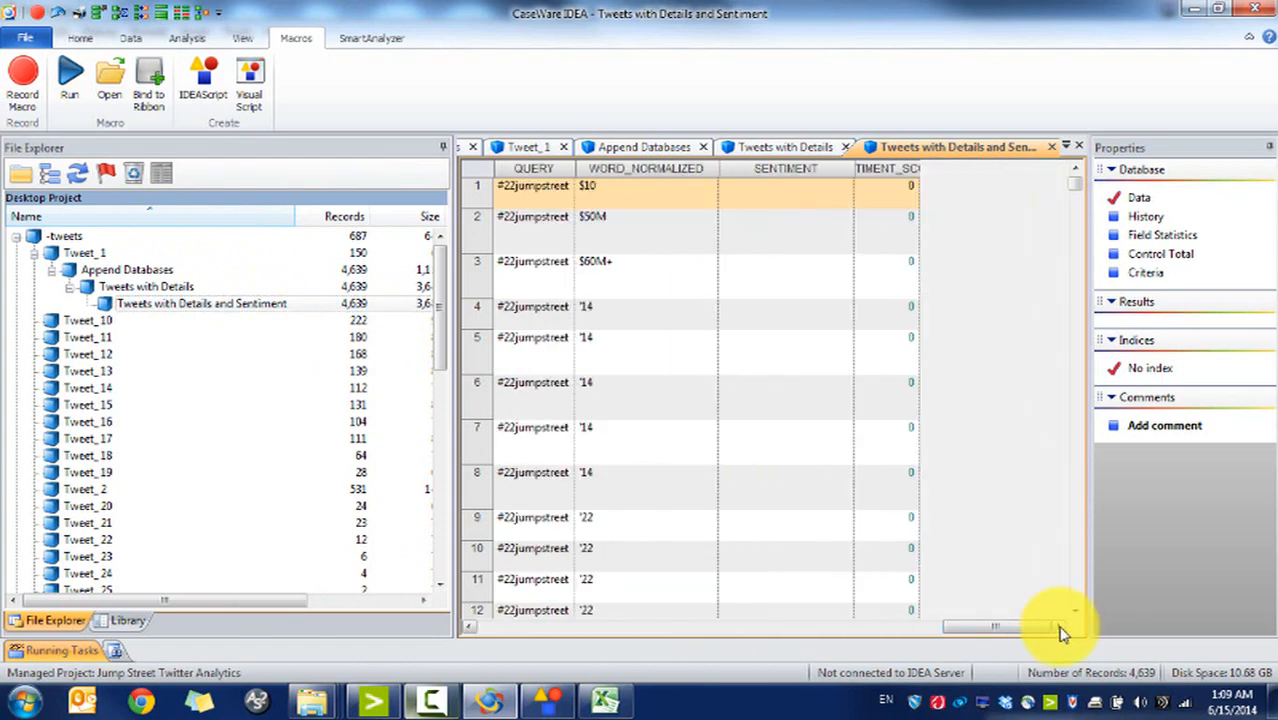
left_click(780, 166)
left_click(910, 170)
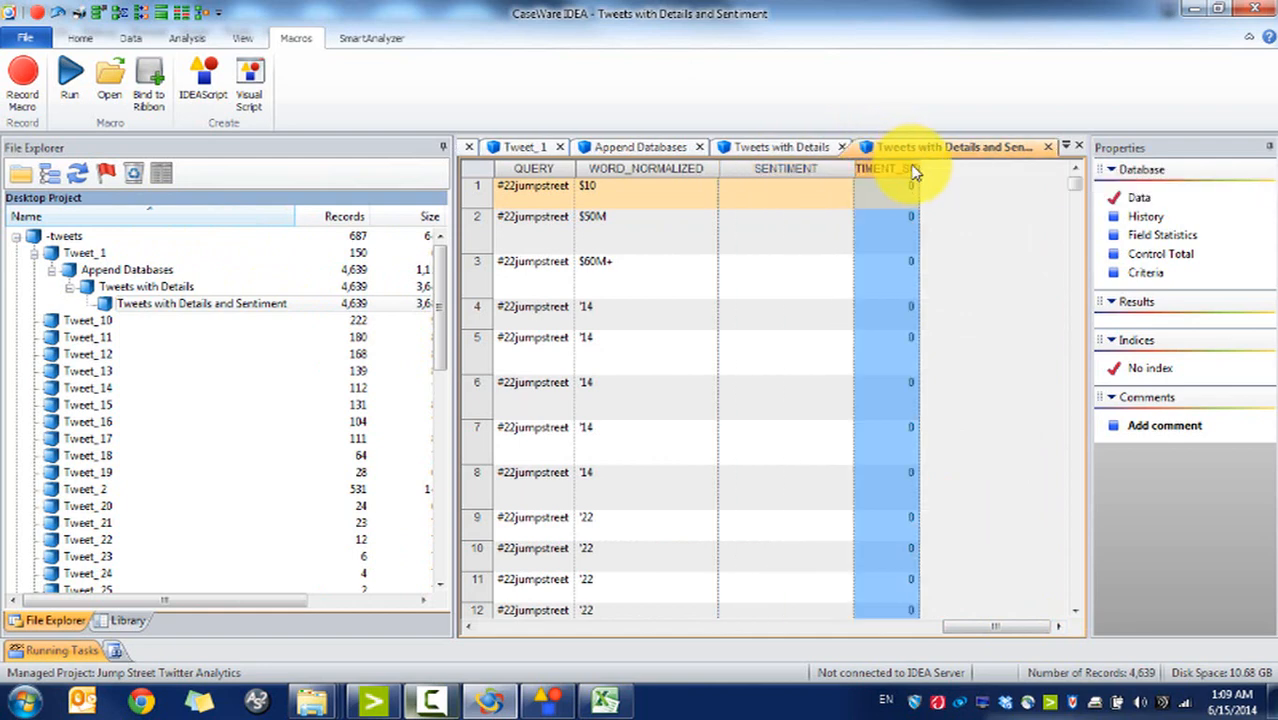
double_click(918, 168)
left_click(813, 172)
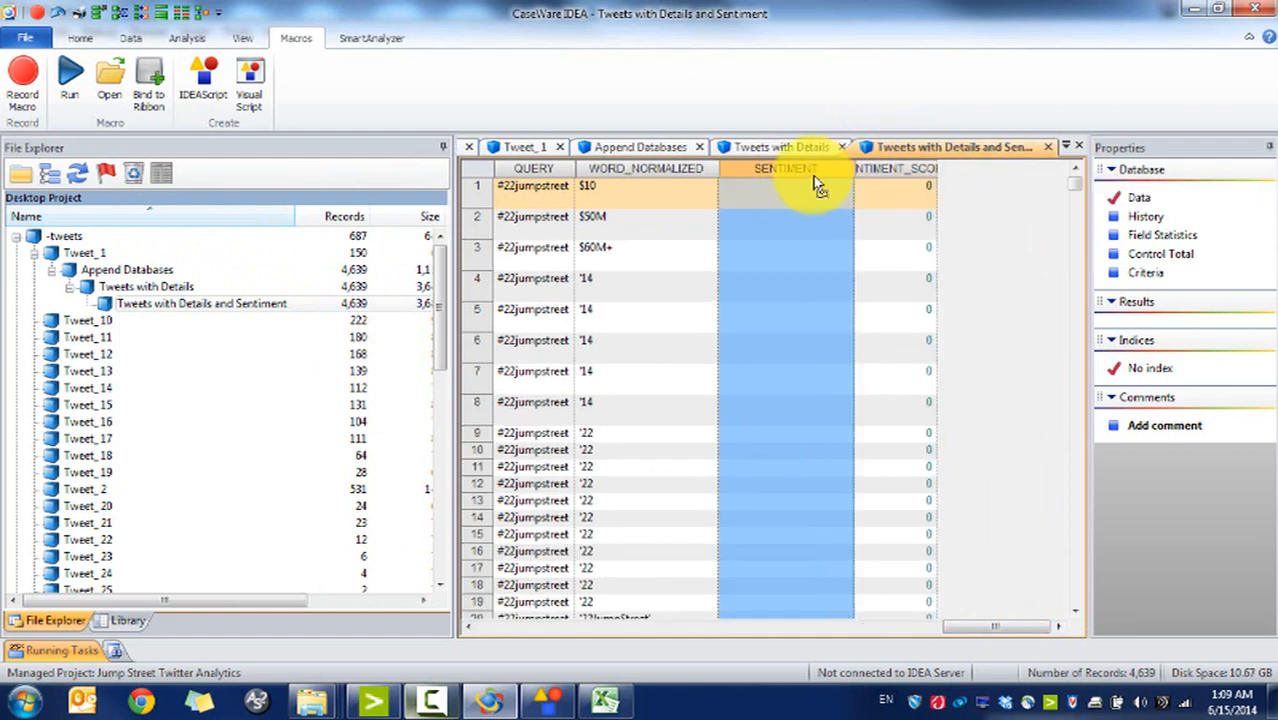
double_click(814, 175)
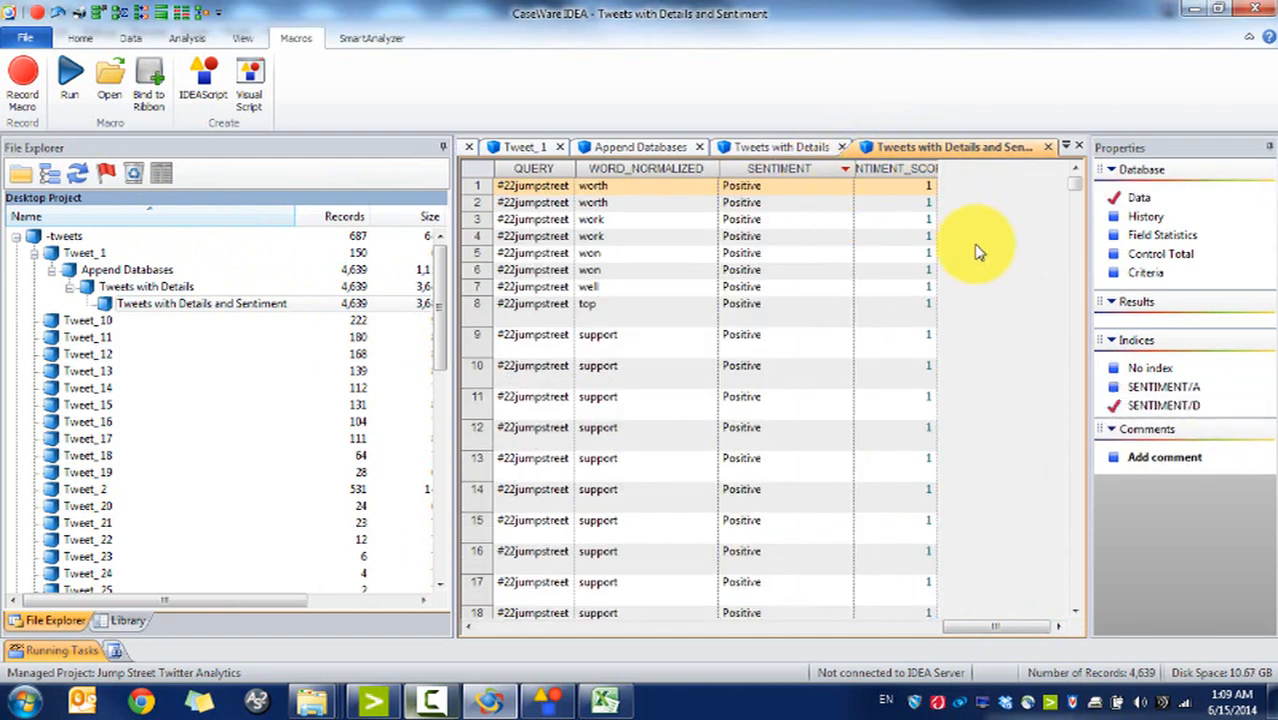
scroll(1080, 306, "down", 10)
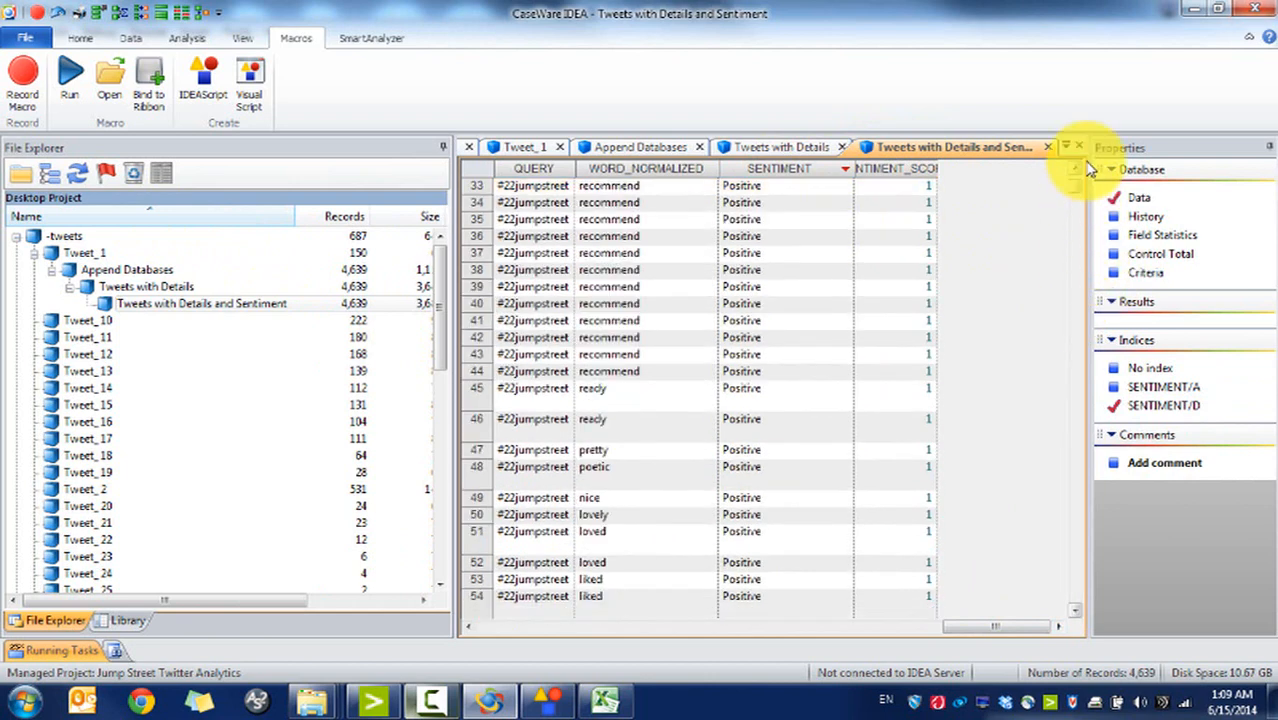
scroll(1080, 190, "up", 10)
left_click(807, 197)
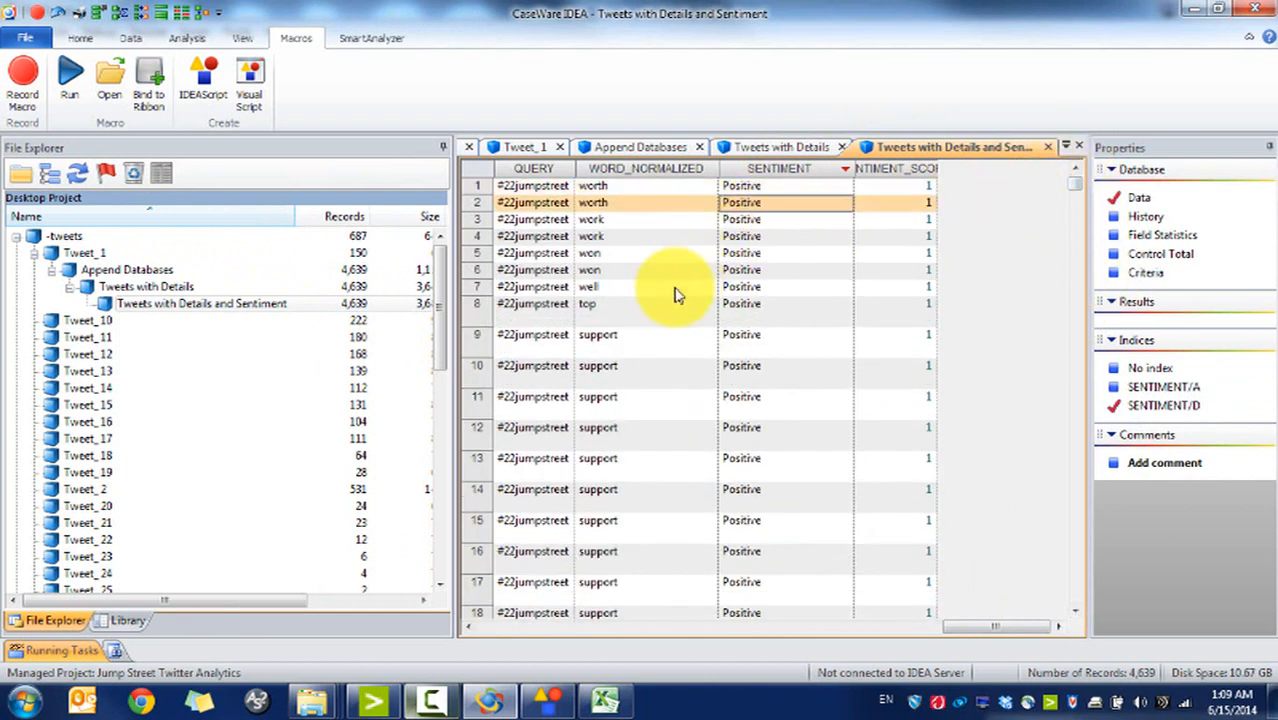
left_click(730, 339)
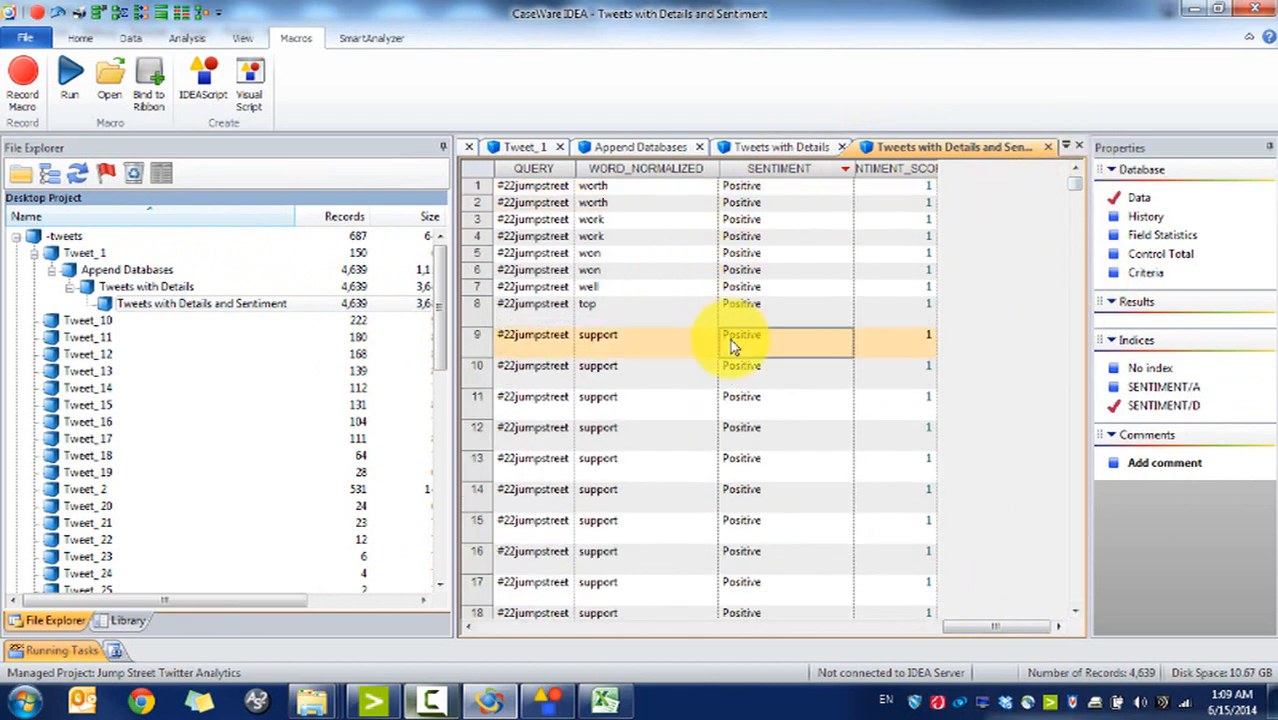
left_click(1075, 372)
left_click(1075, 372)
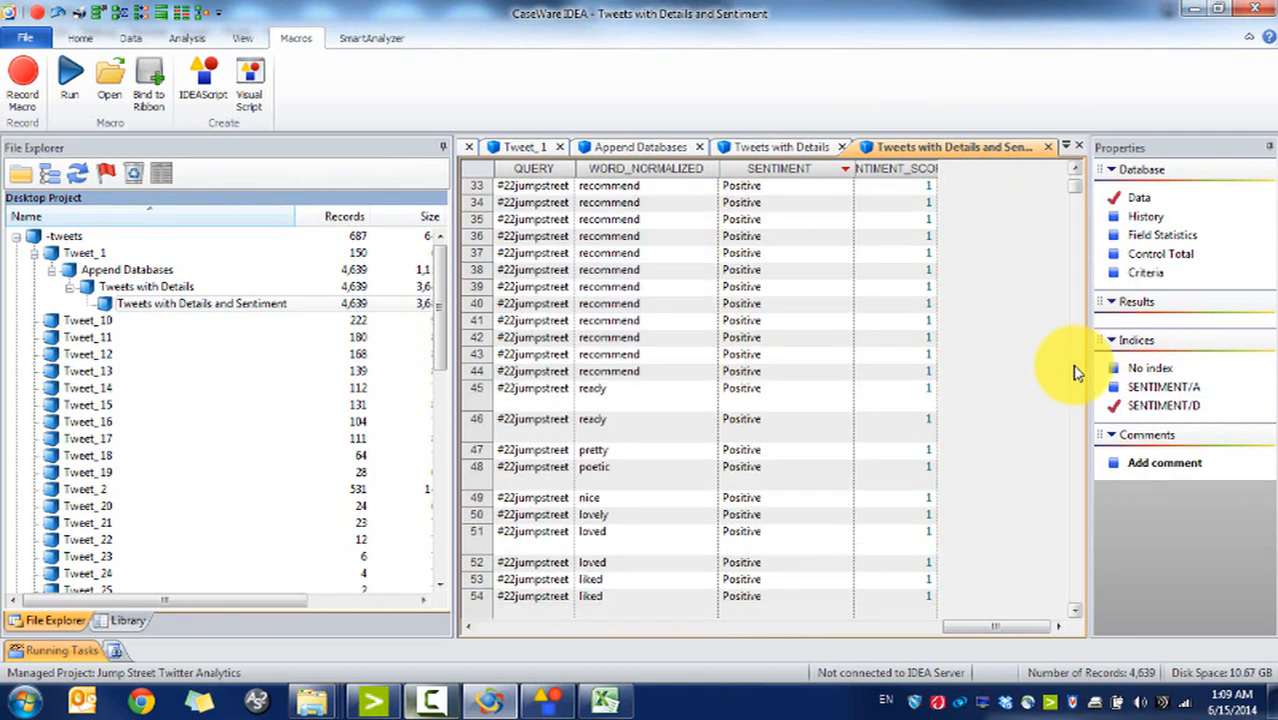
left_click(1075, 372)
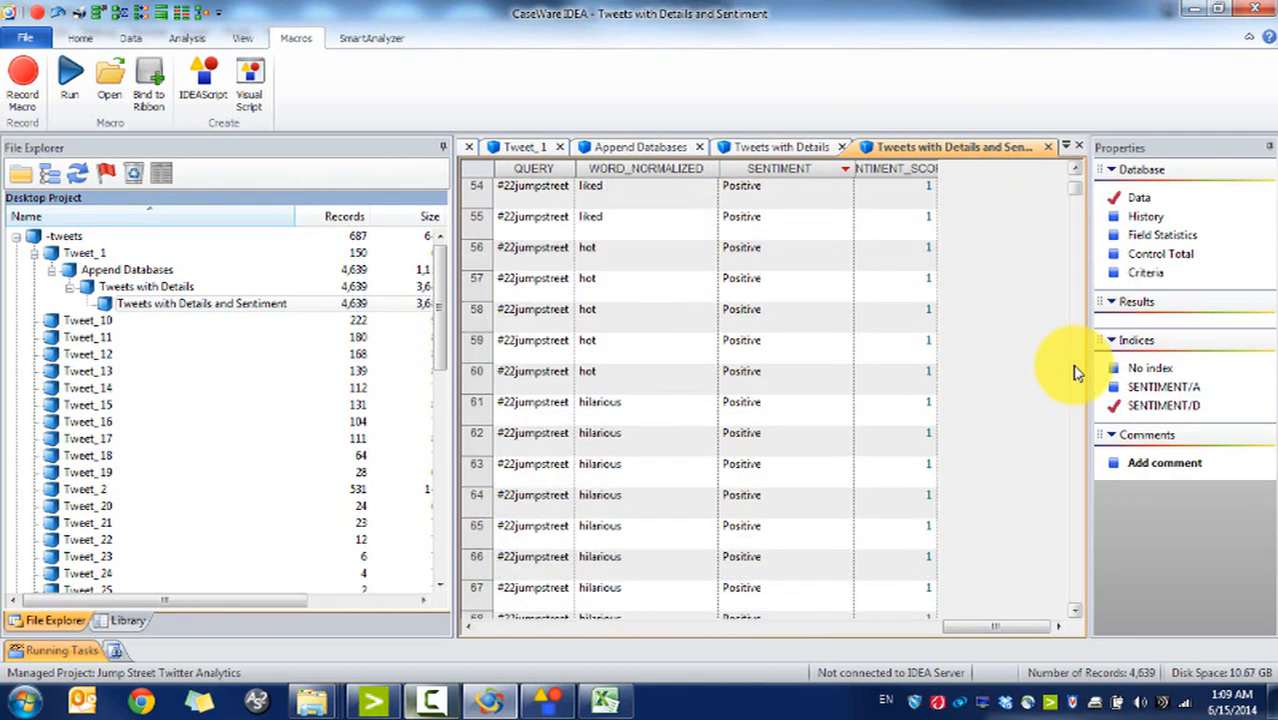
left_click(1075, 372)
left_click(1075, 372)
left_click(1075, 372)
left_click(1075, 372)
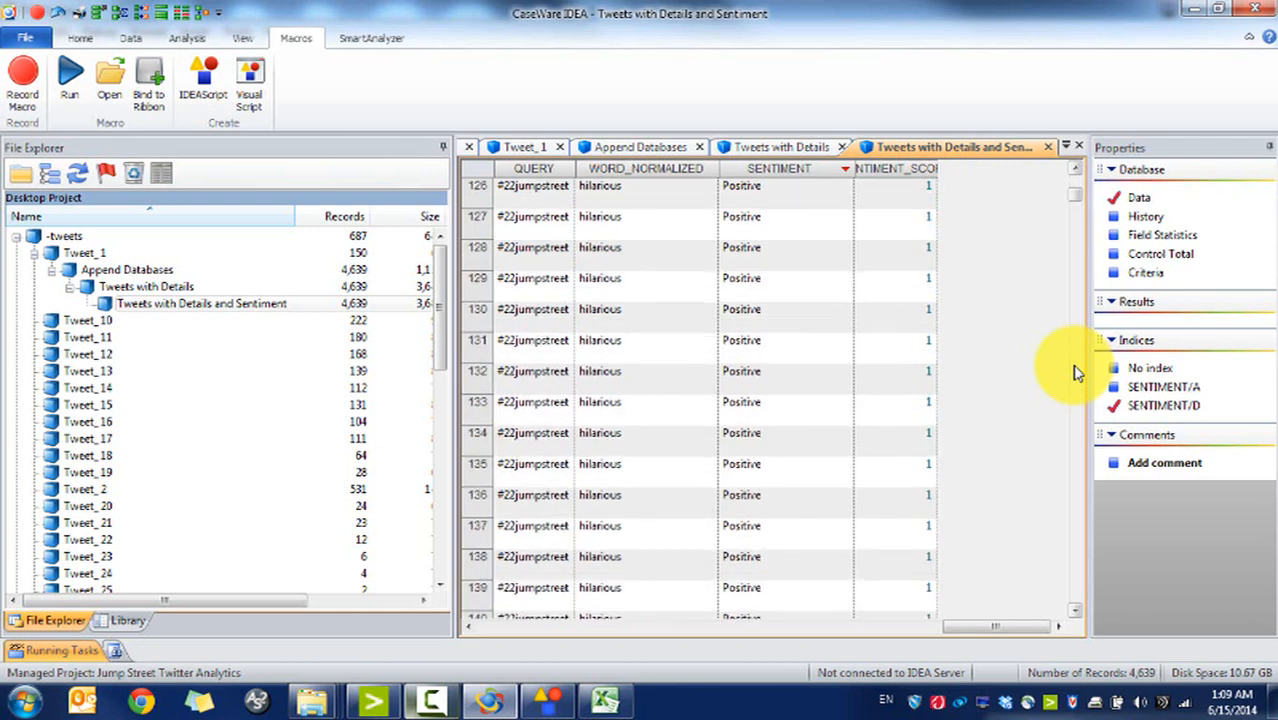
left_click(1075, 372)
left_click(1075, 372)
left_click(1075, 372)
left_click(1075, 372)
left_click(1075, 372)
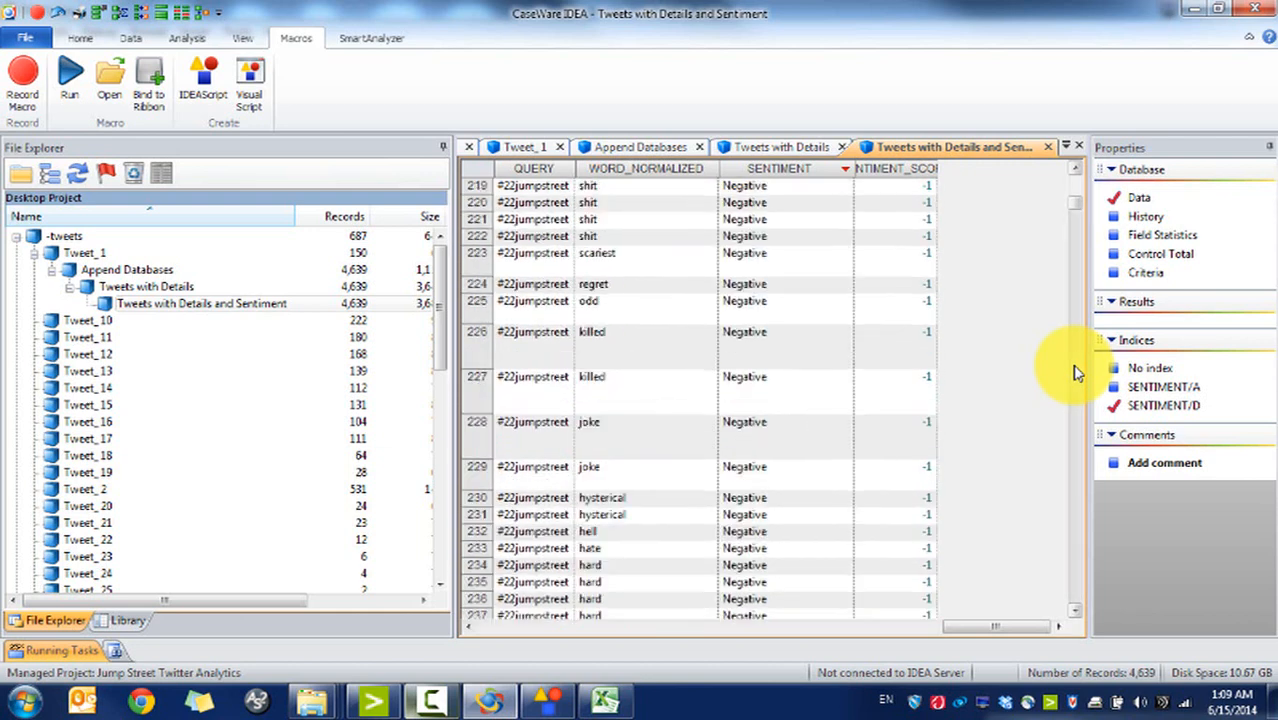
left_click(1075, 372)
left_click(1075, 372)
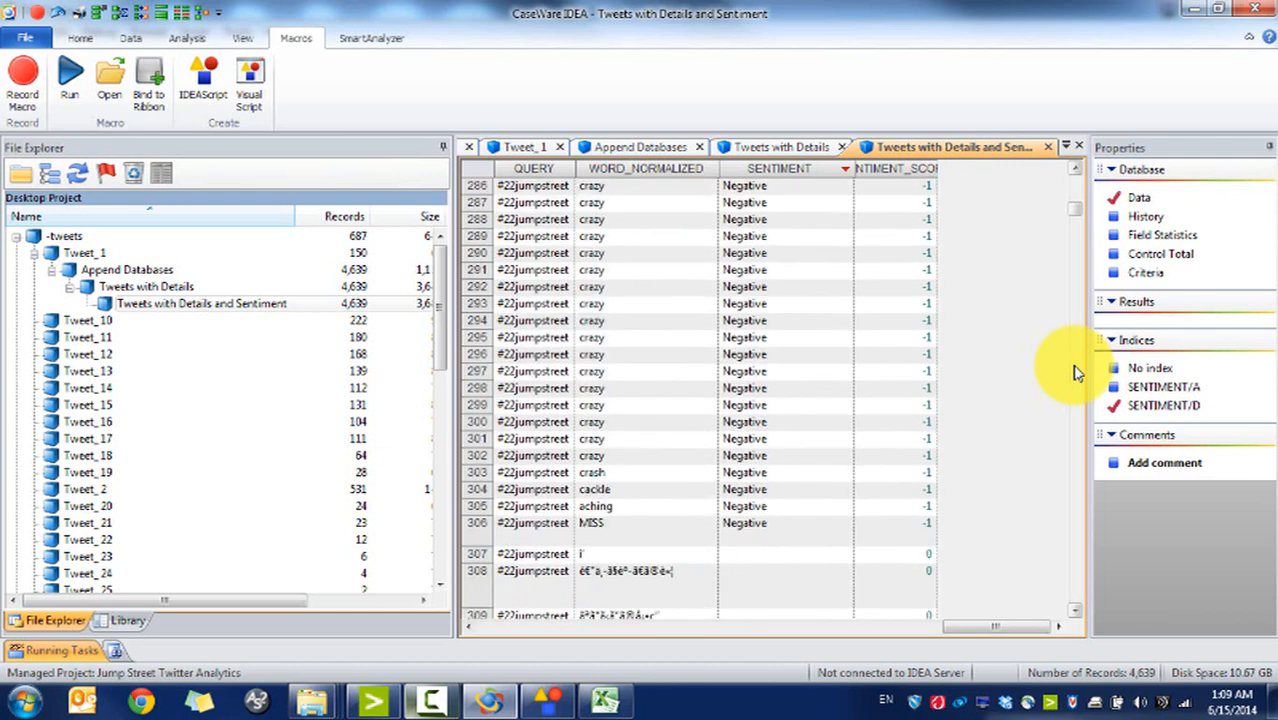
left_click(1075, 372)
left_click(1075, 205)
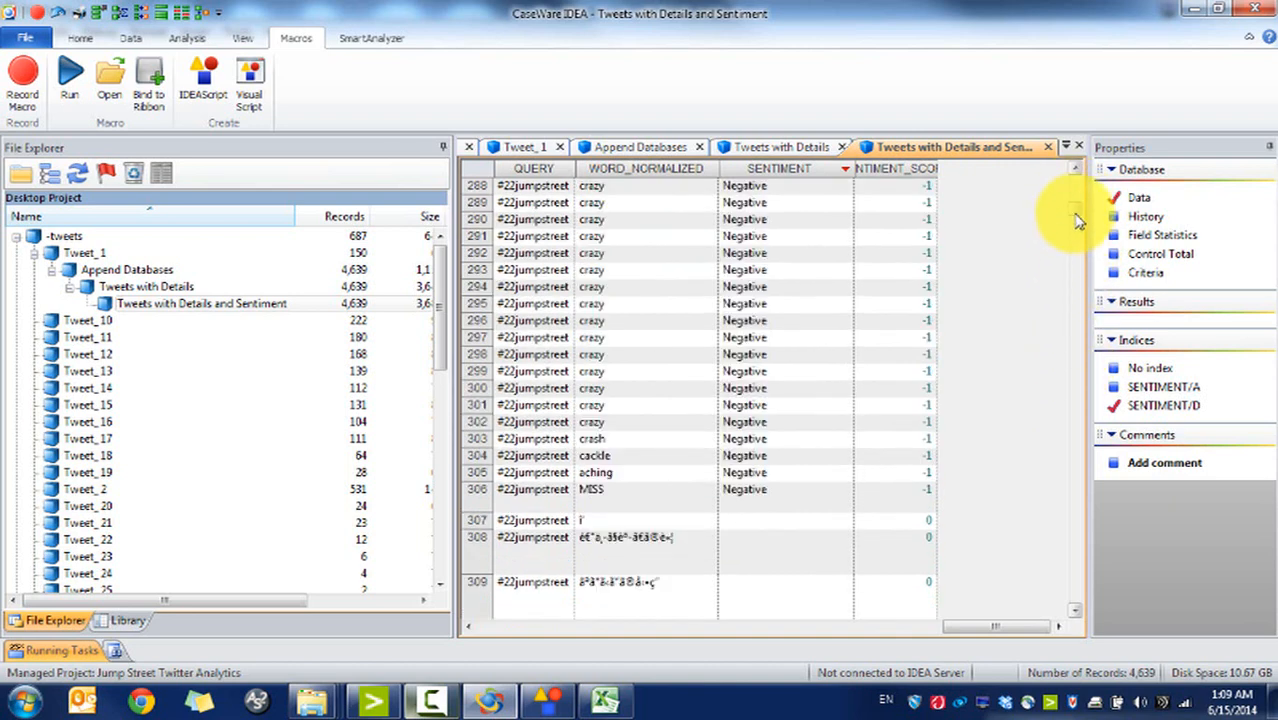
left_click(625, 337)
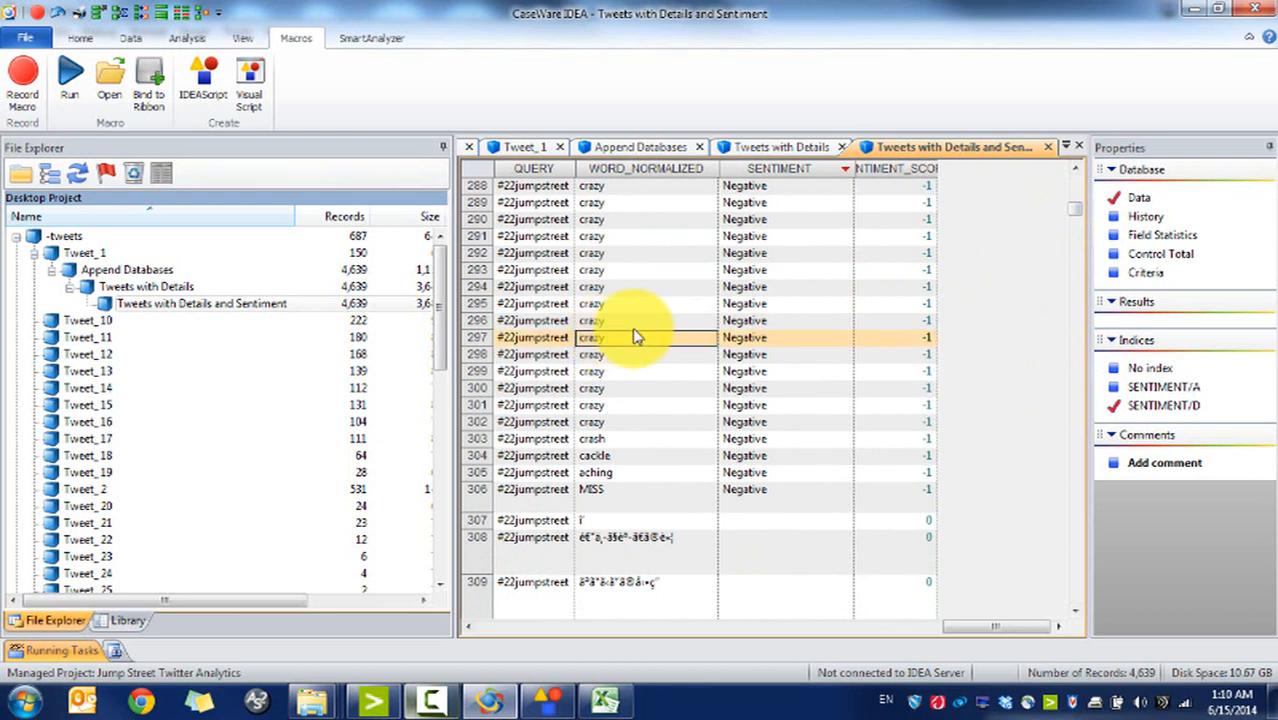
left_click_drag(755, 345, 792, 354)
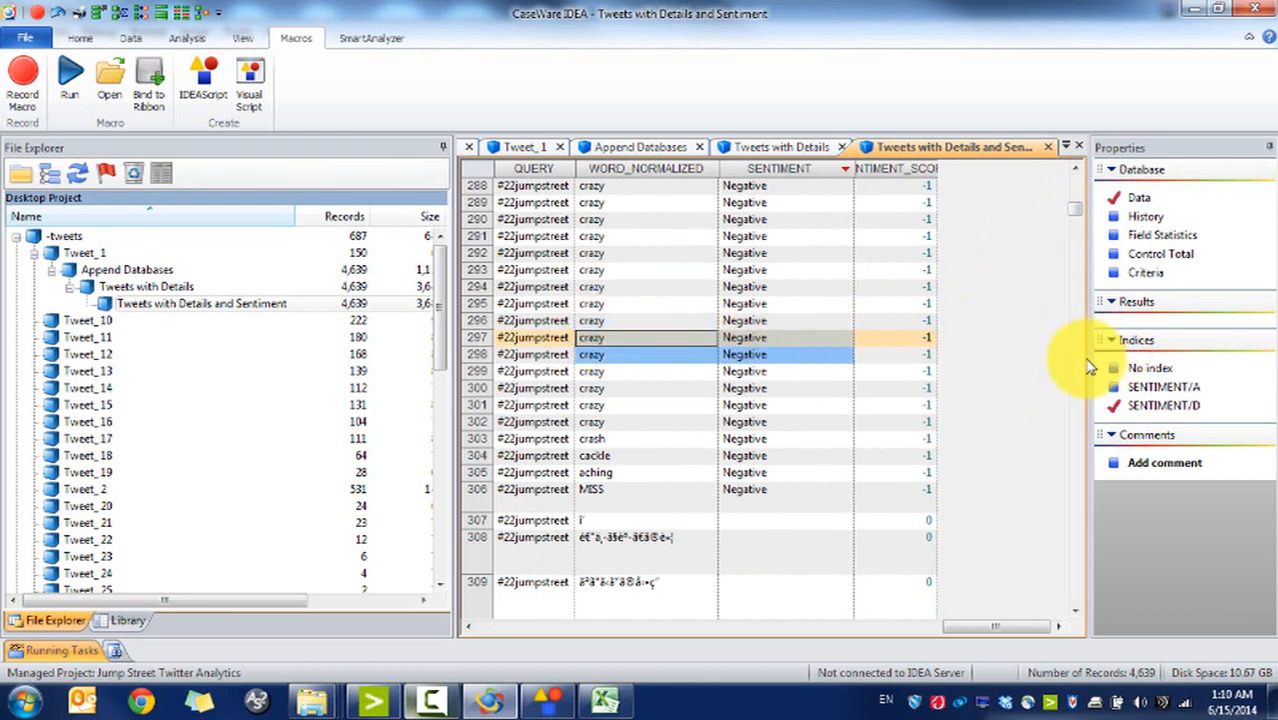
scroll(1078, 371, "down", 7)
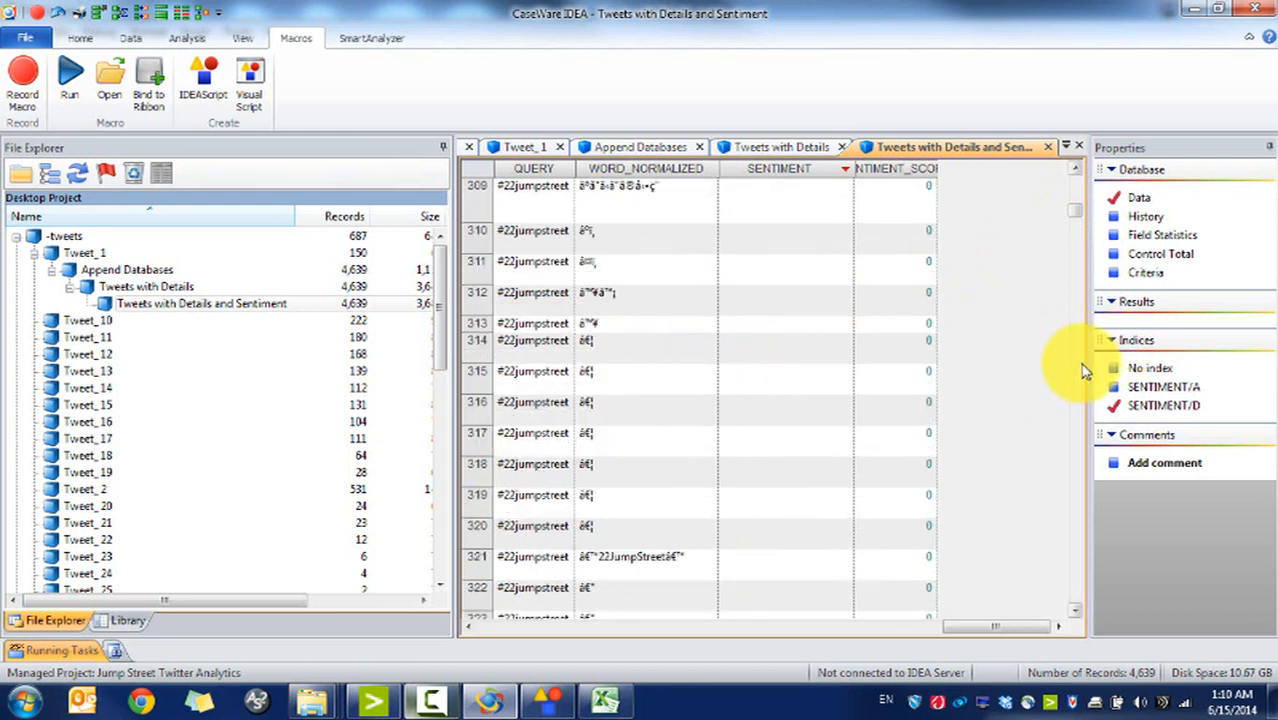
left_click_drag(648, 217, 746, 292)
left_click(631, 275)
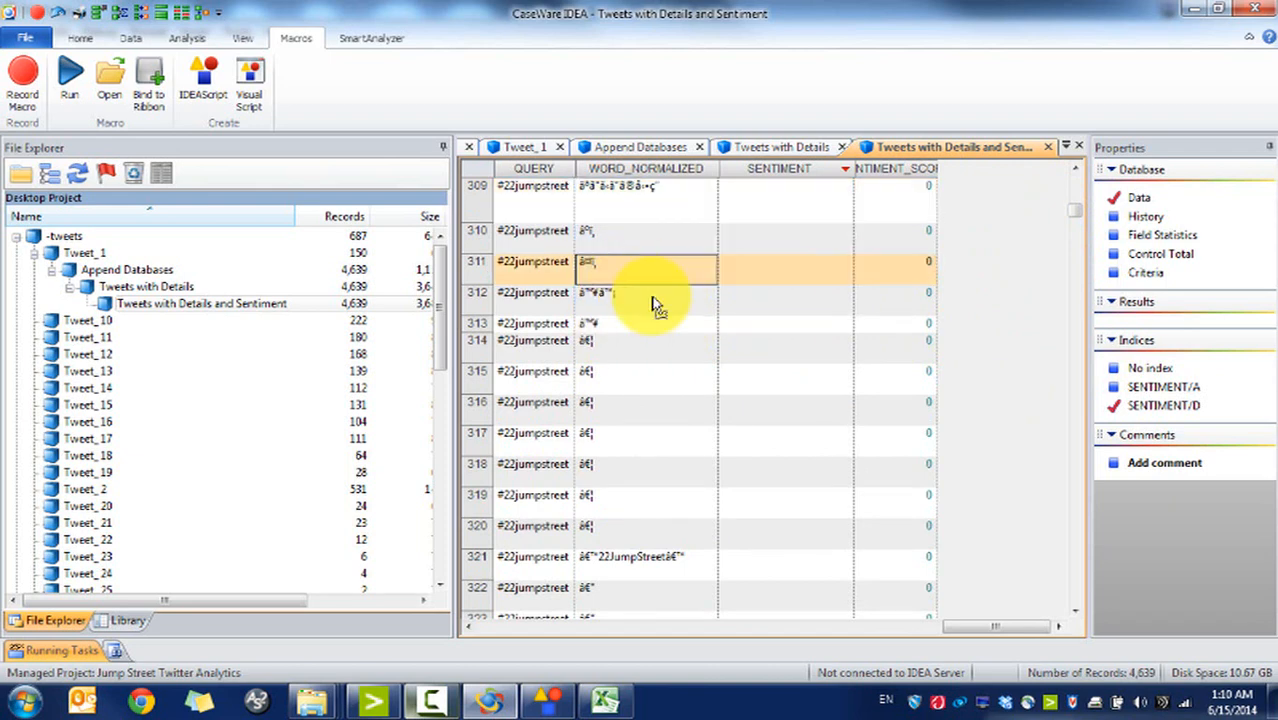
scroll(1085, 400, "down", 10)
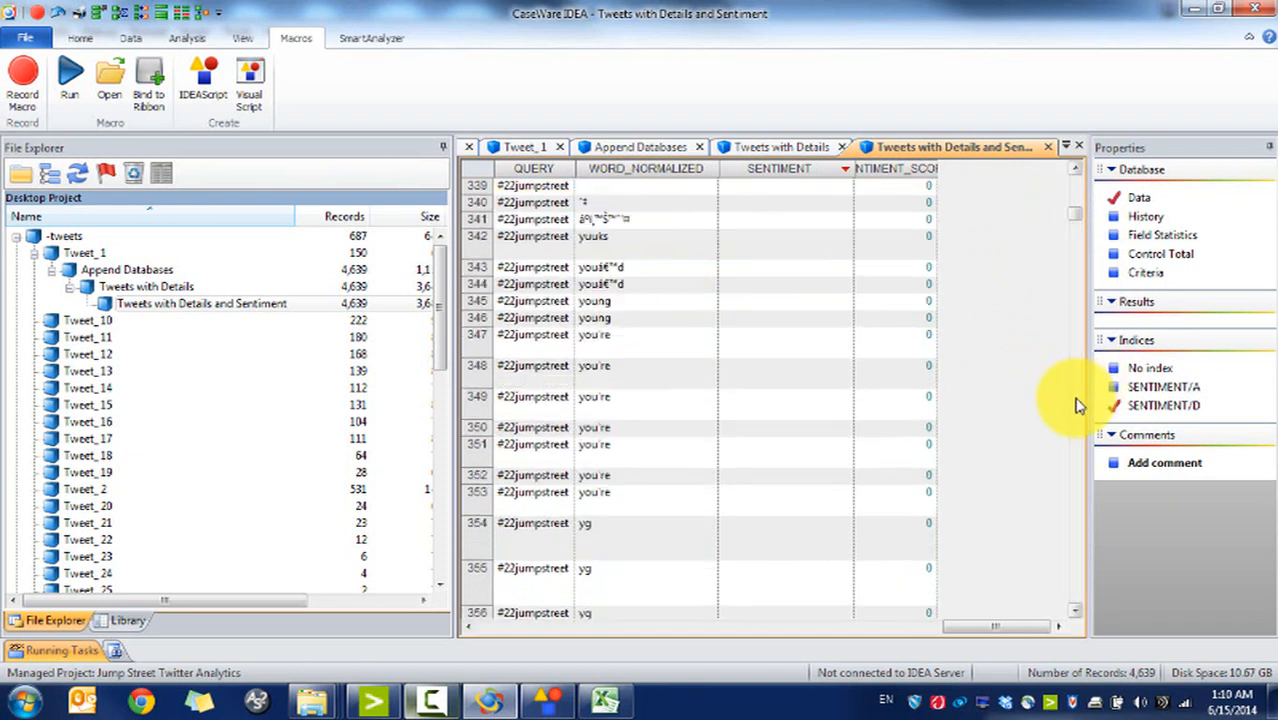
scroll(1078, 405, "down", 5)
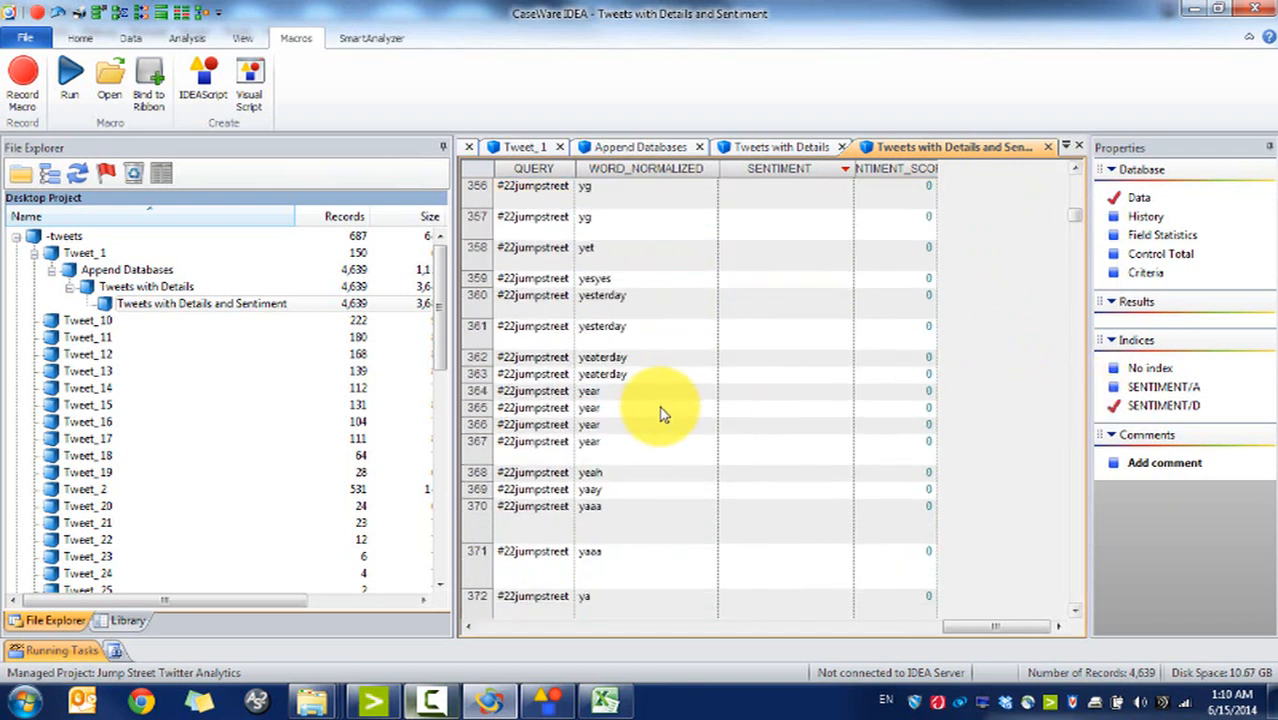
left_click_drag(662, 410, 720, 445)
left_click(655, 335)
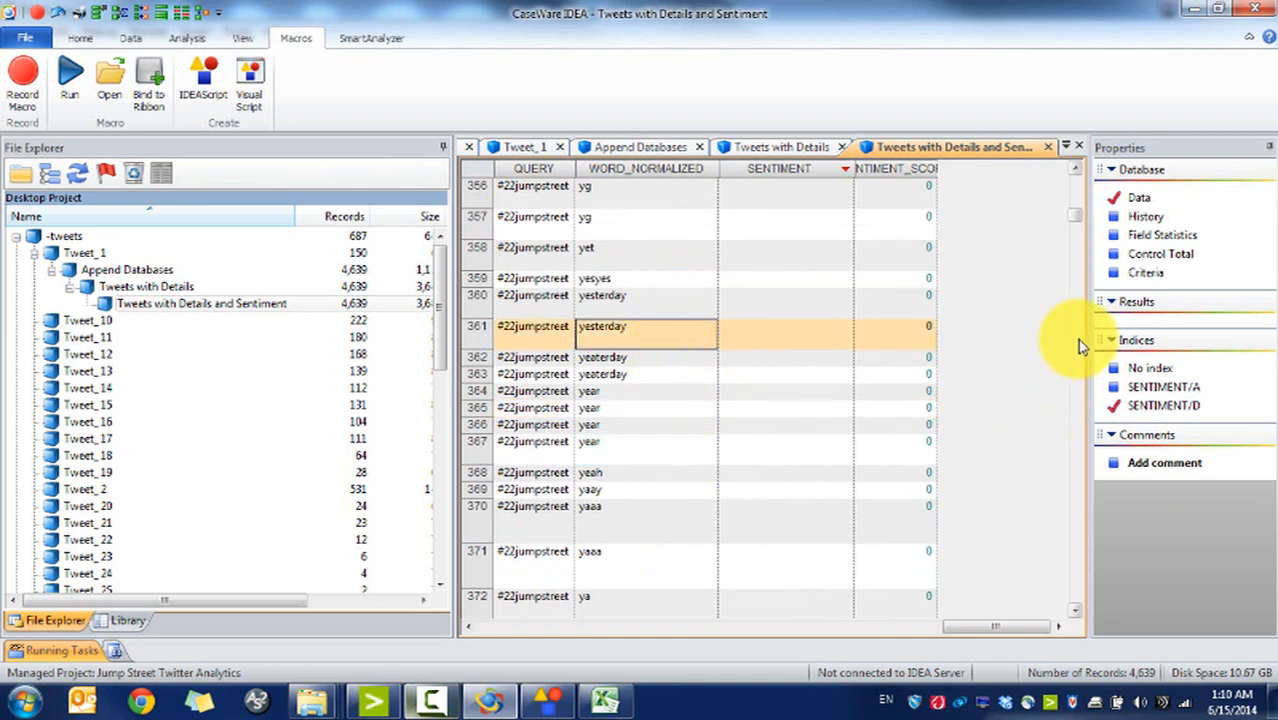
left_click(640, 358)
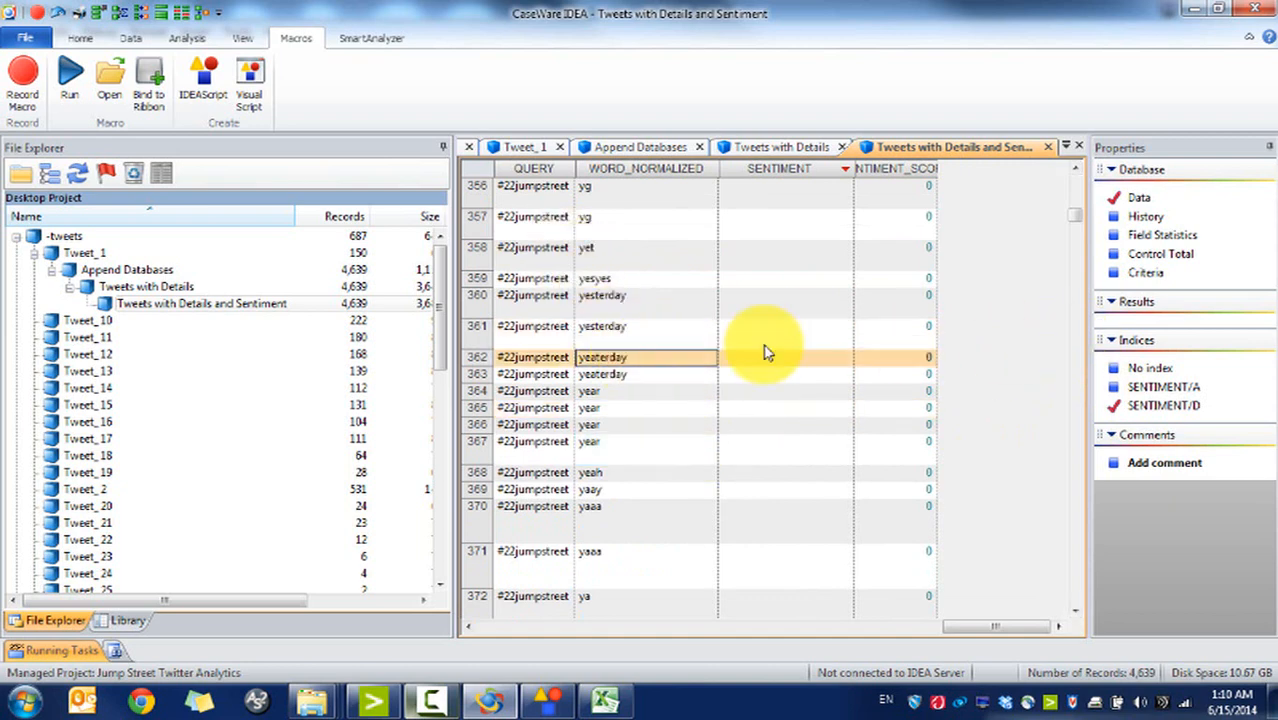
scroll(1061, 355, "down", 9)
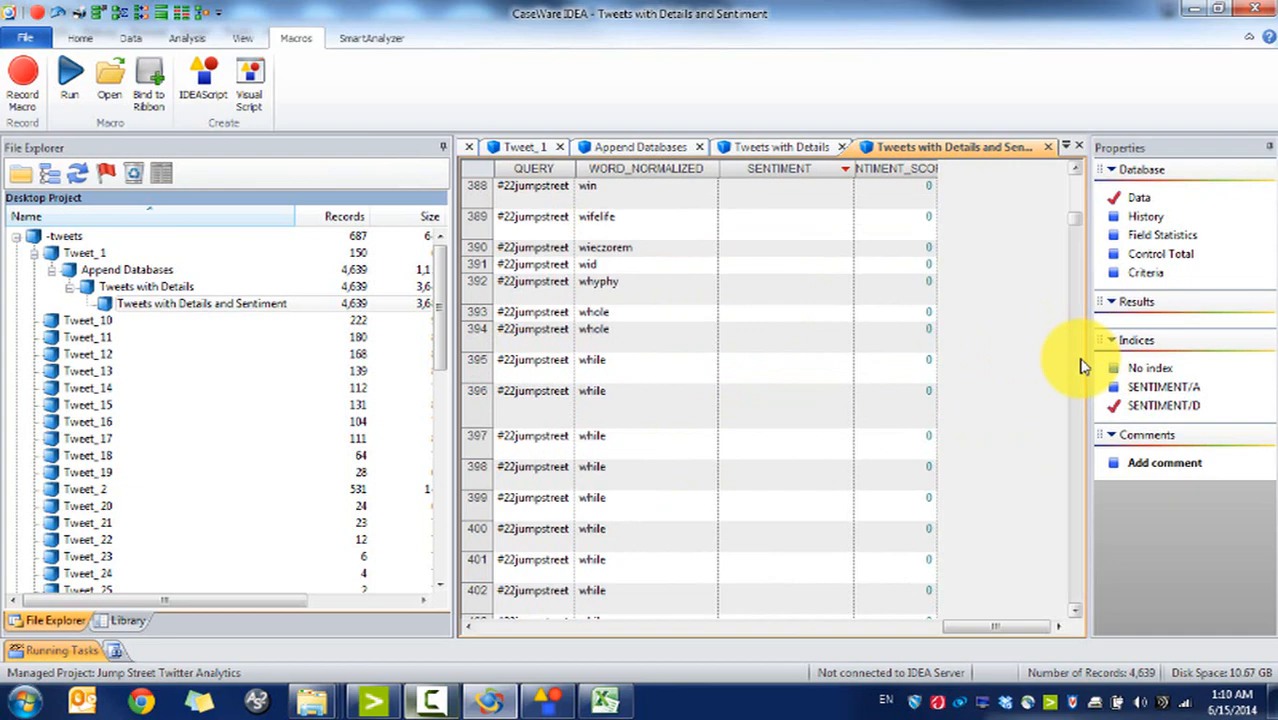
scroll(1075, 362, "down", 5)
scroll(1080, 367, "down", 12)
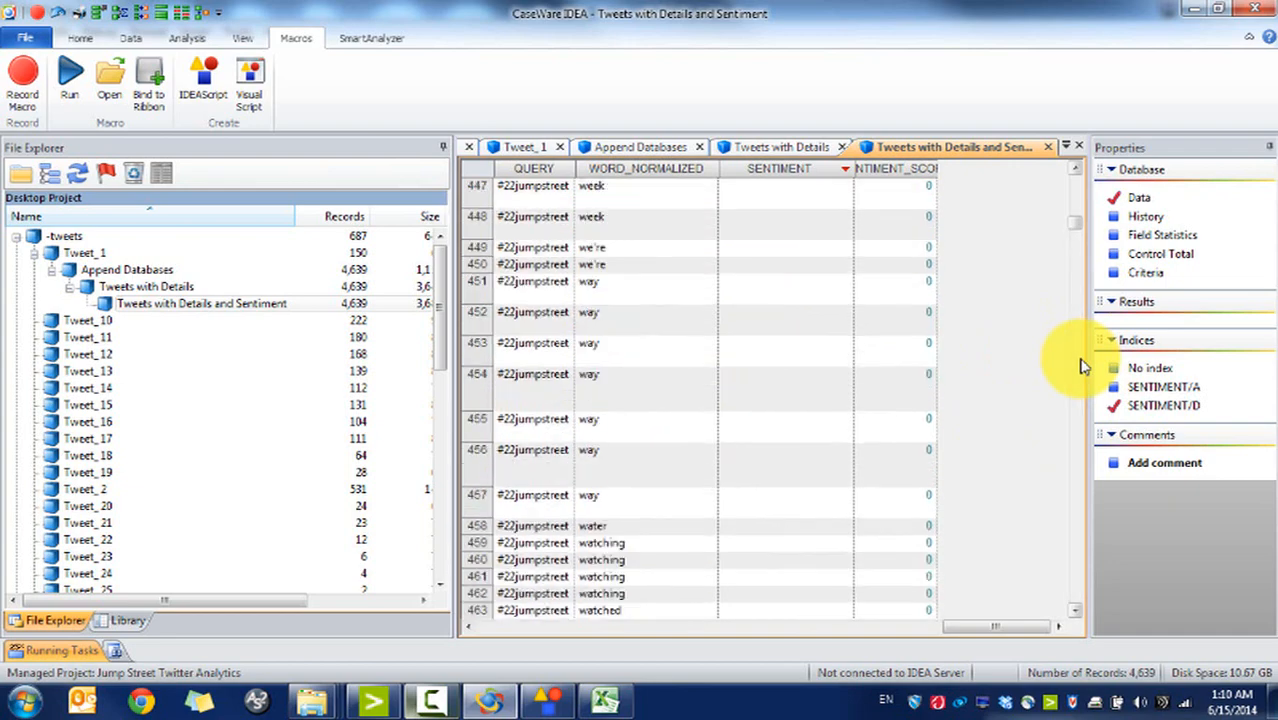
scroll(1080, 367, "down", 20)
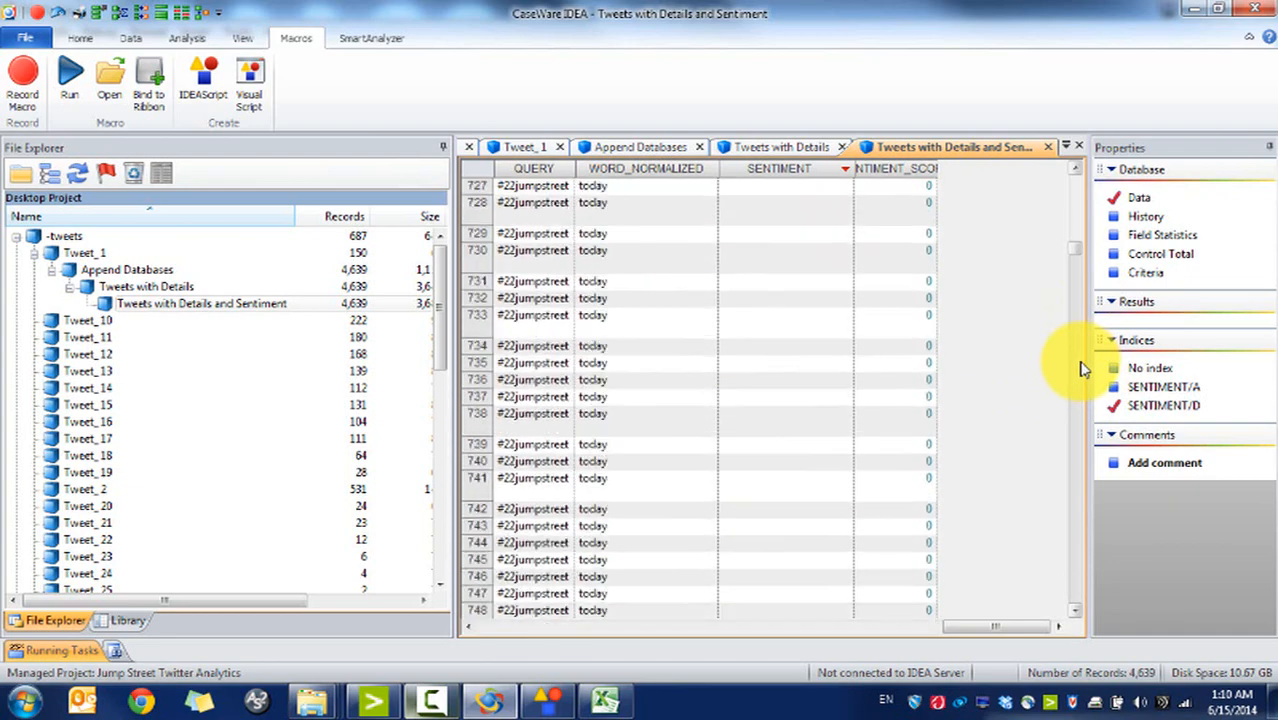
scroll(1080, 367, "down", 20)
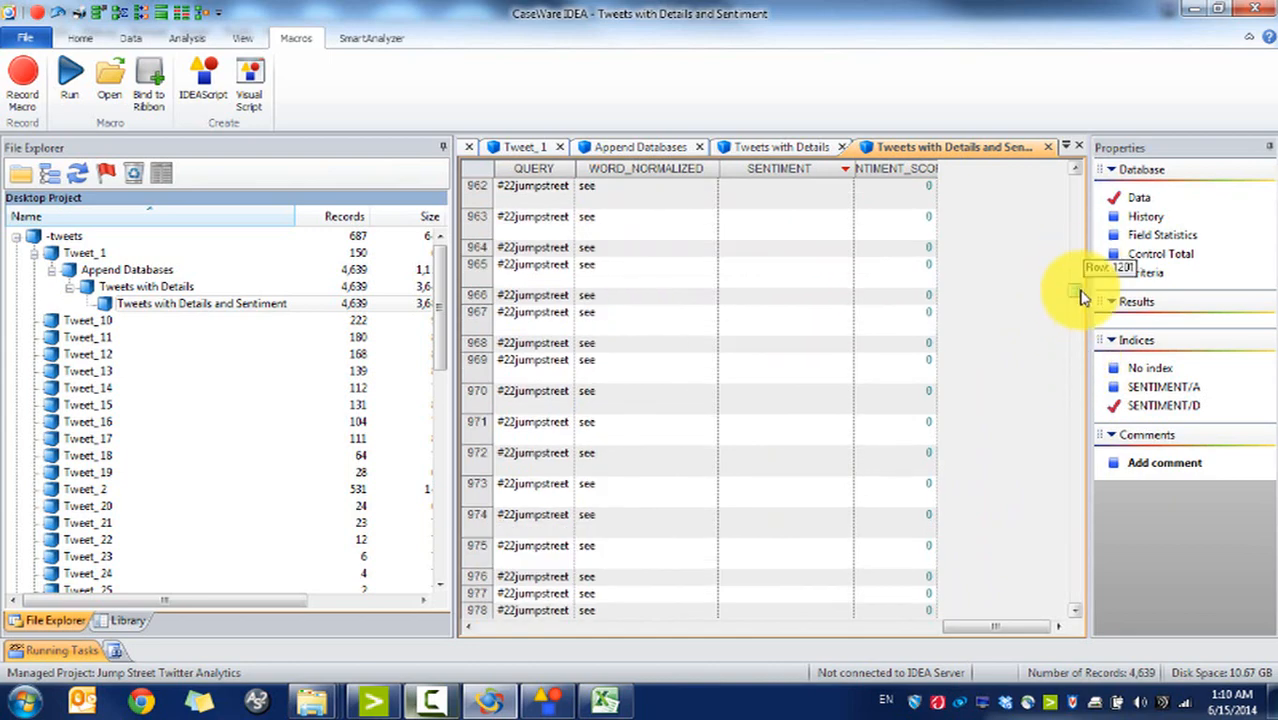
scroll(1078, 288, "down", 20)
scroll(1082, 345, "down", 6)
left_click(1081, 368)
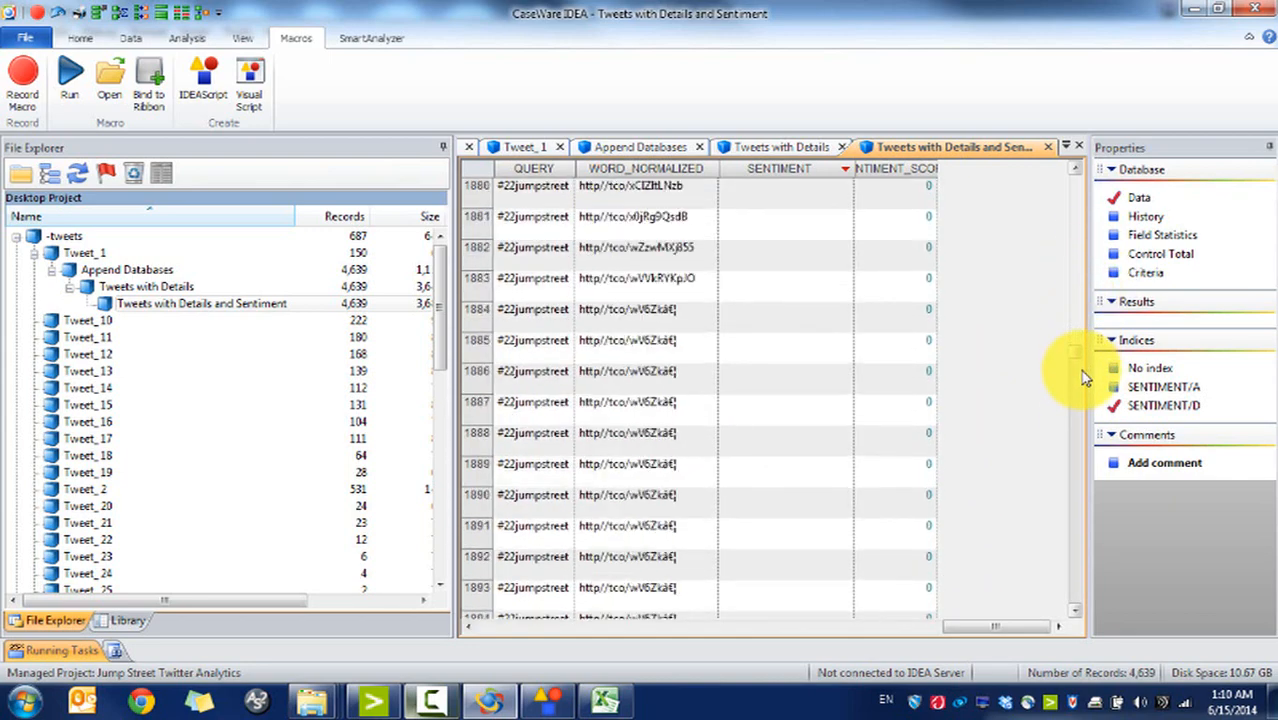
left_click(686, 252)
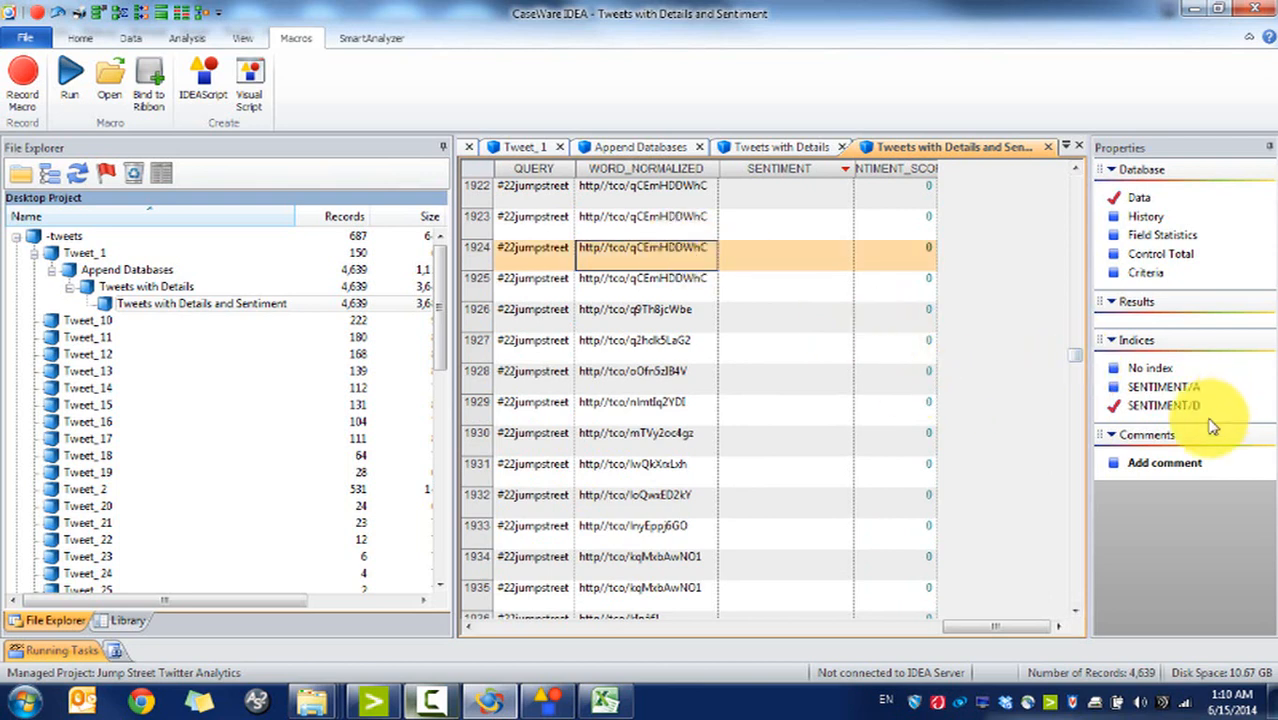
left_click(1076, 478)
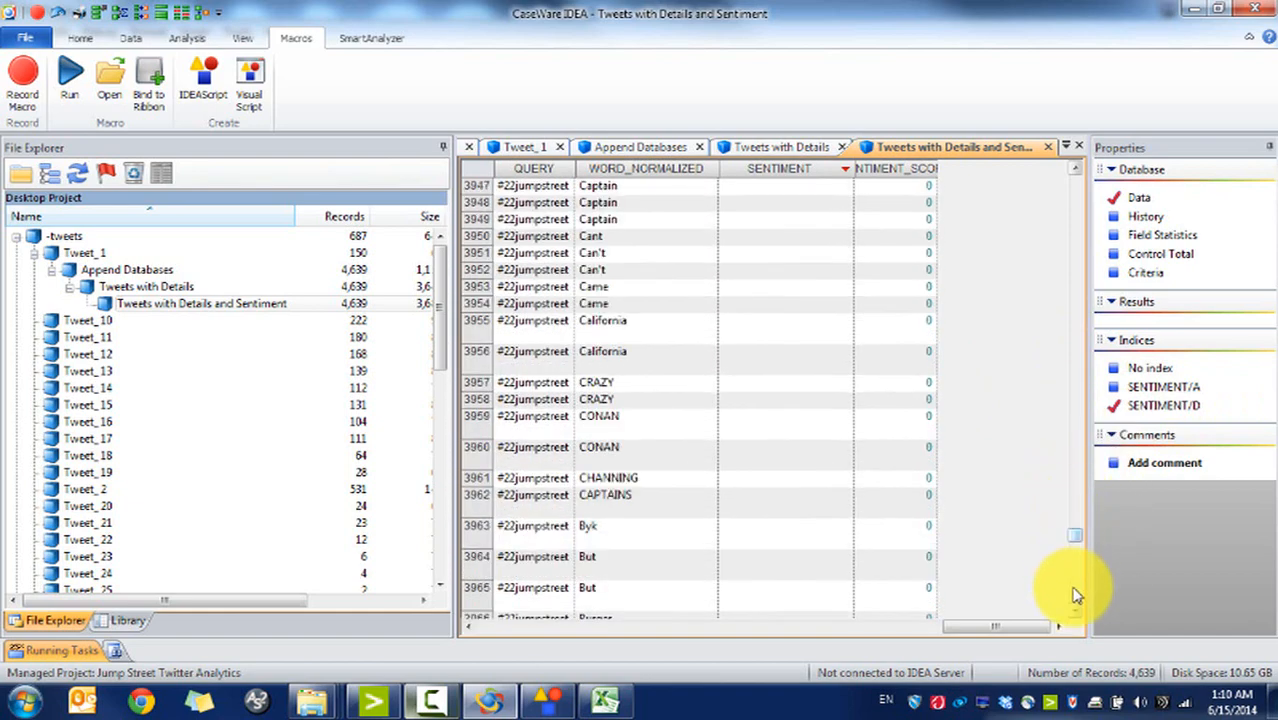
left_click_drag(1074, 596, 1041, 120)
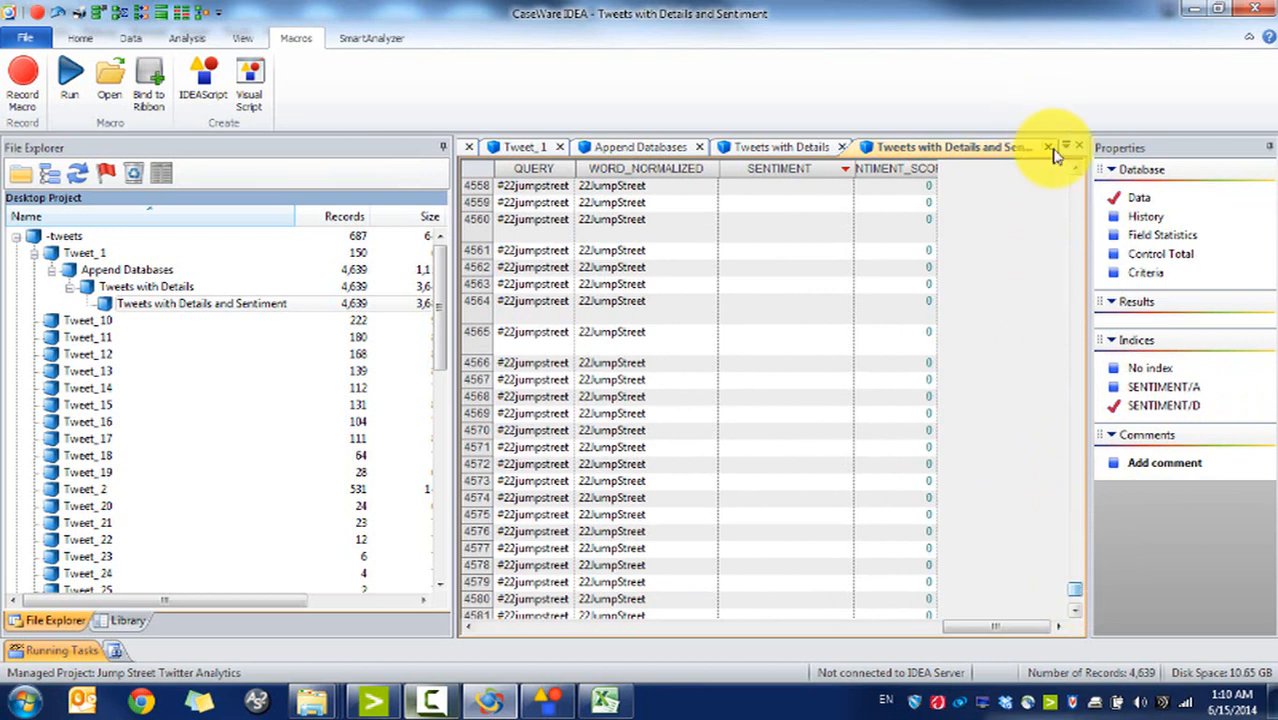
Step: Select the Tweets with Details and Sentiment export in Exports.ILB, then launch Tableau 8.2
left_click(318, 703)
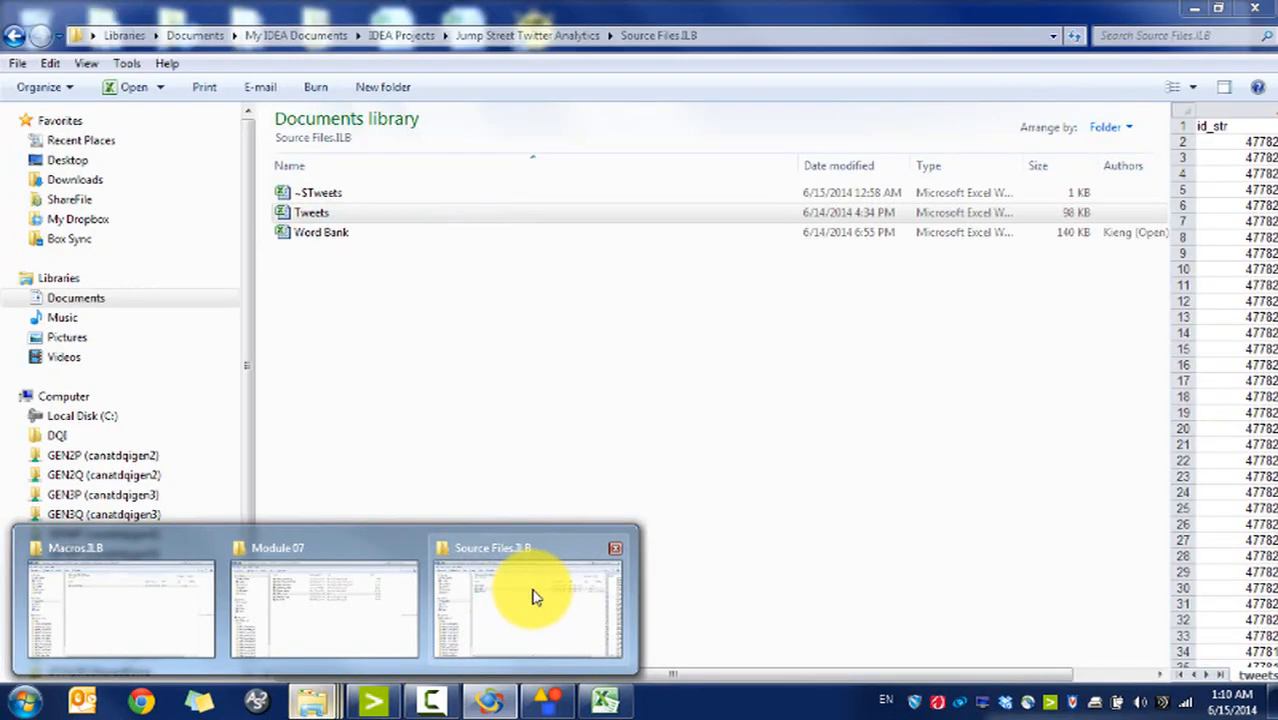
left_click(531, 594)
left_click(533, 34)
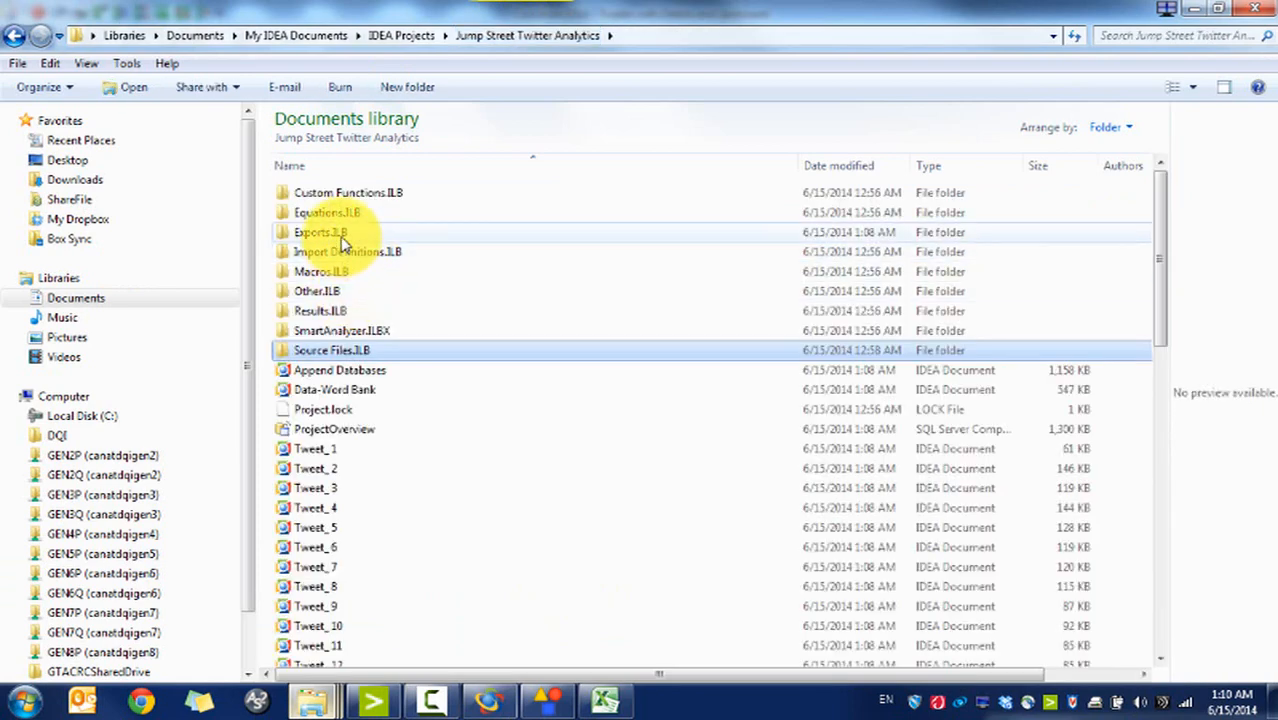
double_click(341, 233)
left_click(343, 204)
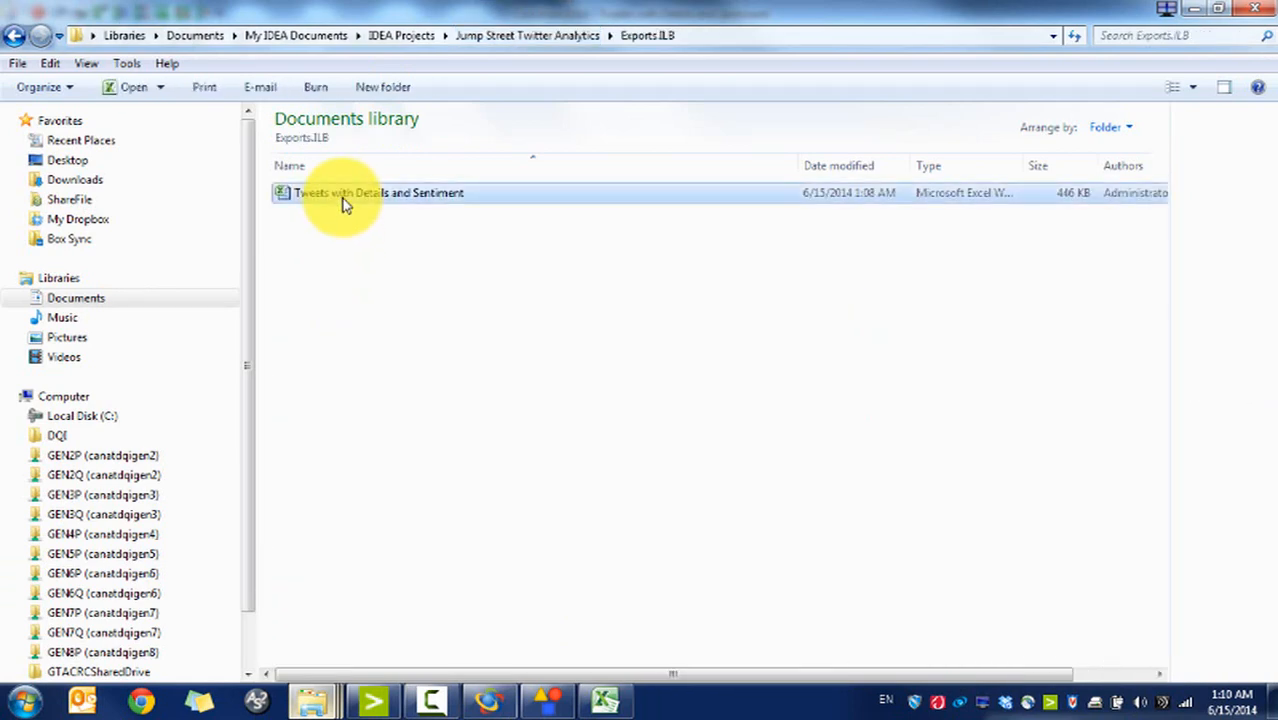
left_click(24, 700)
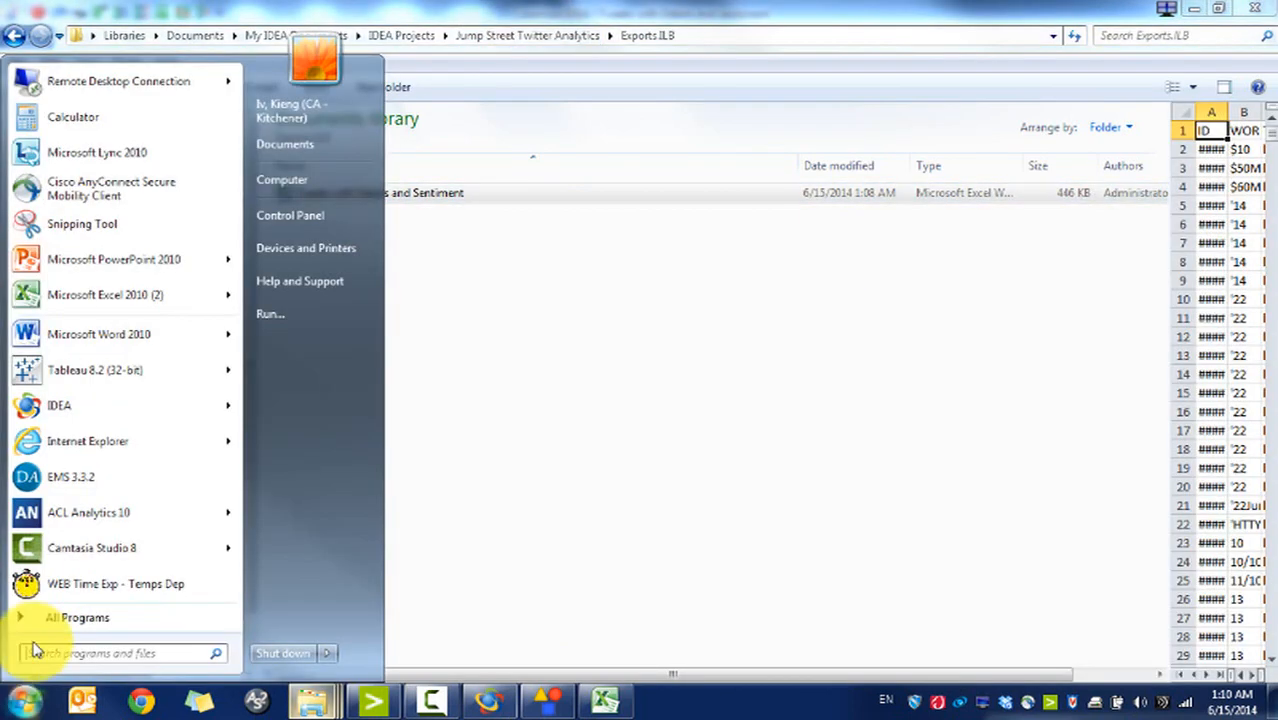
left_click(126, 369)
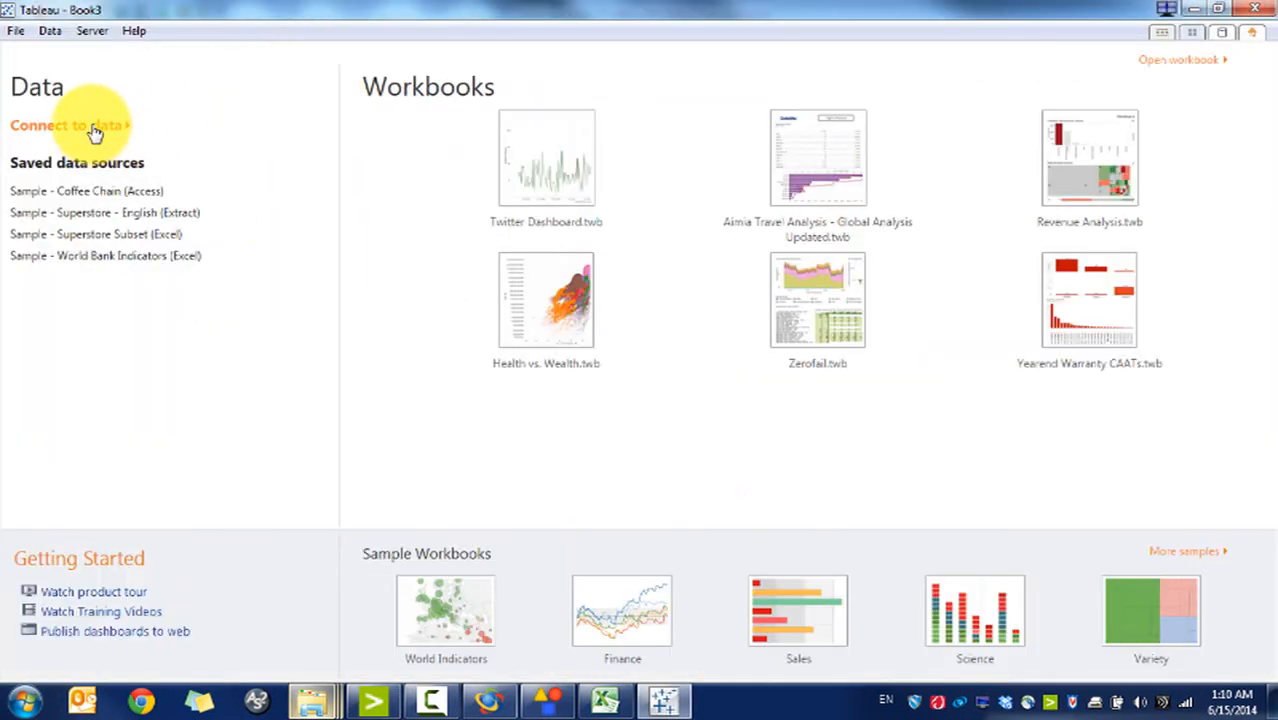
Step: Connect Tableau to the Tweets with Details and Sentiment Excel workbook in Jump Street Twitter Analytics > Exports.ILB
left_click(95, 133)
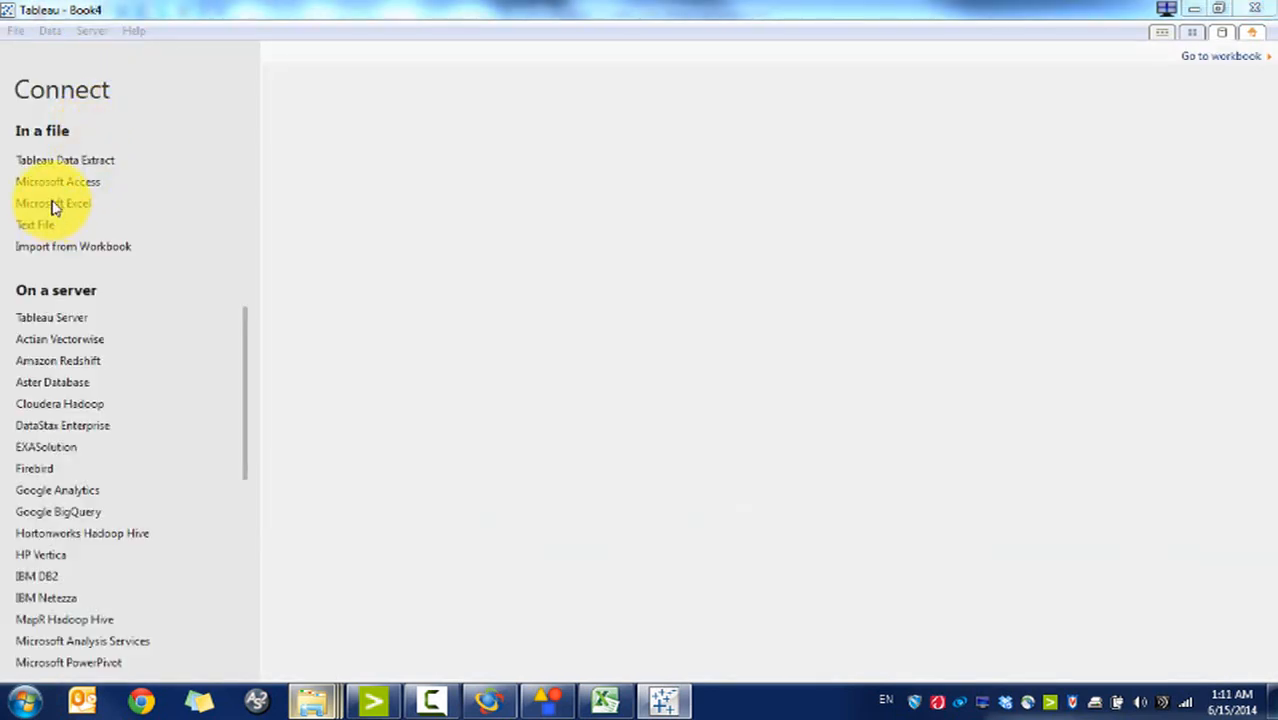
left_click(53, 206)
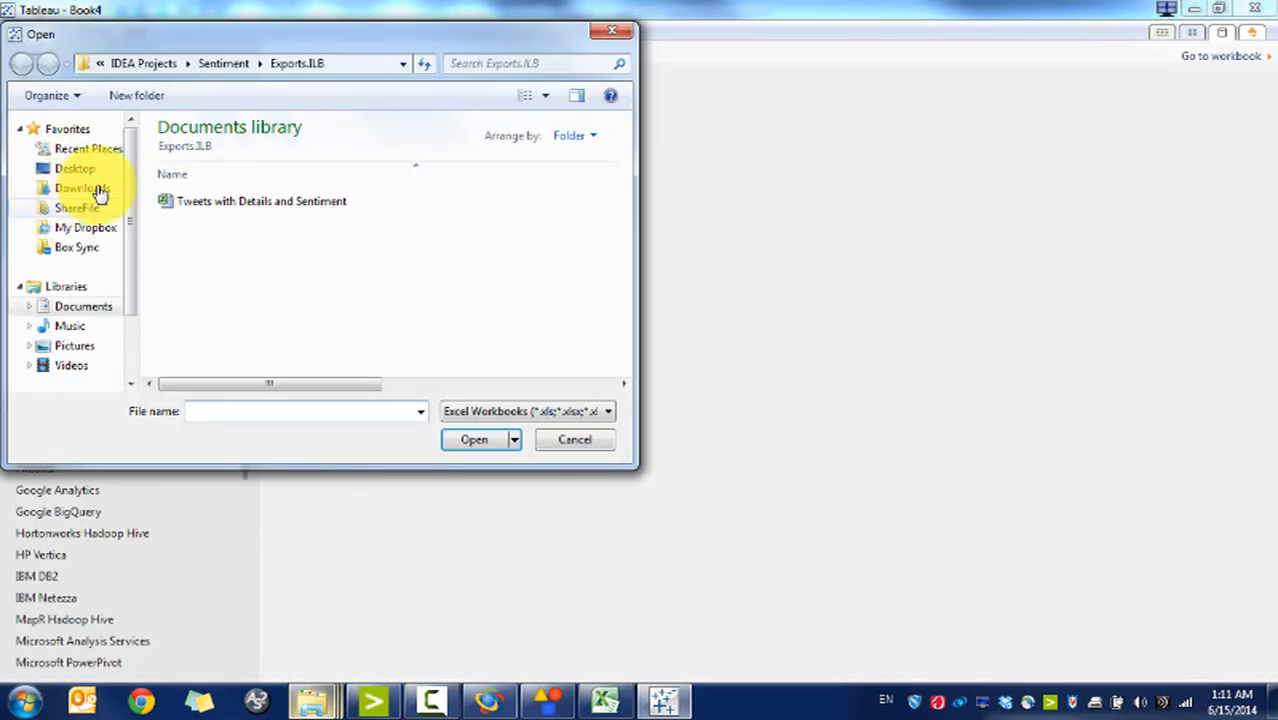
left_click(153, 67)
left_click(275, 267)
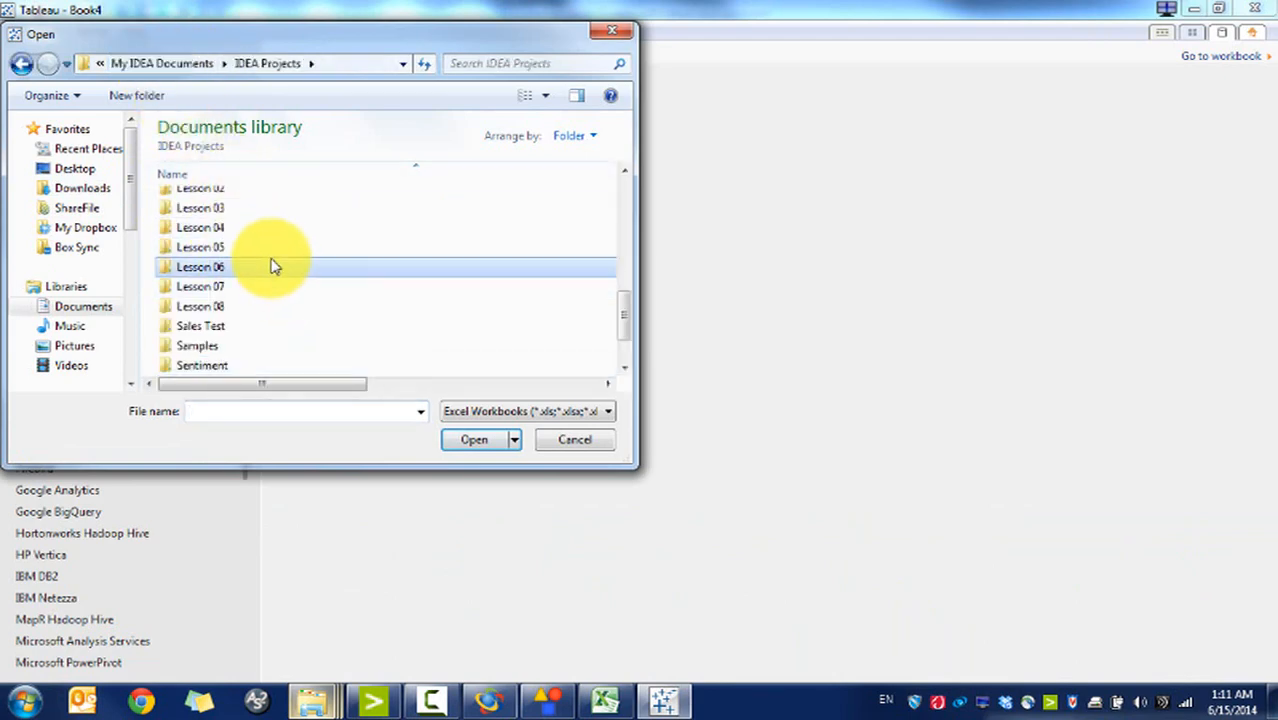
scroll(275, 267, "up", 2)
double_click(237, 216)
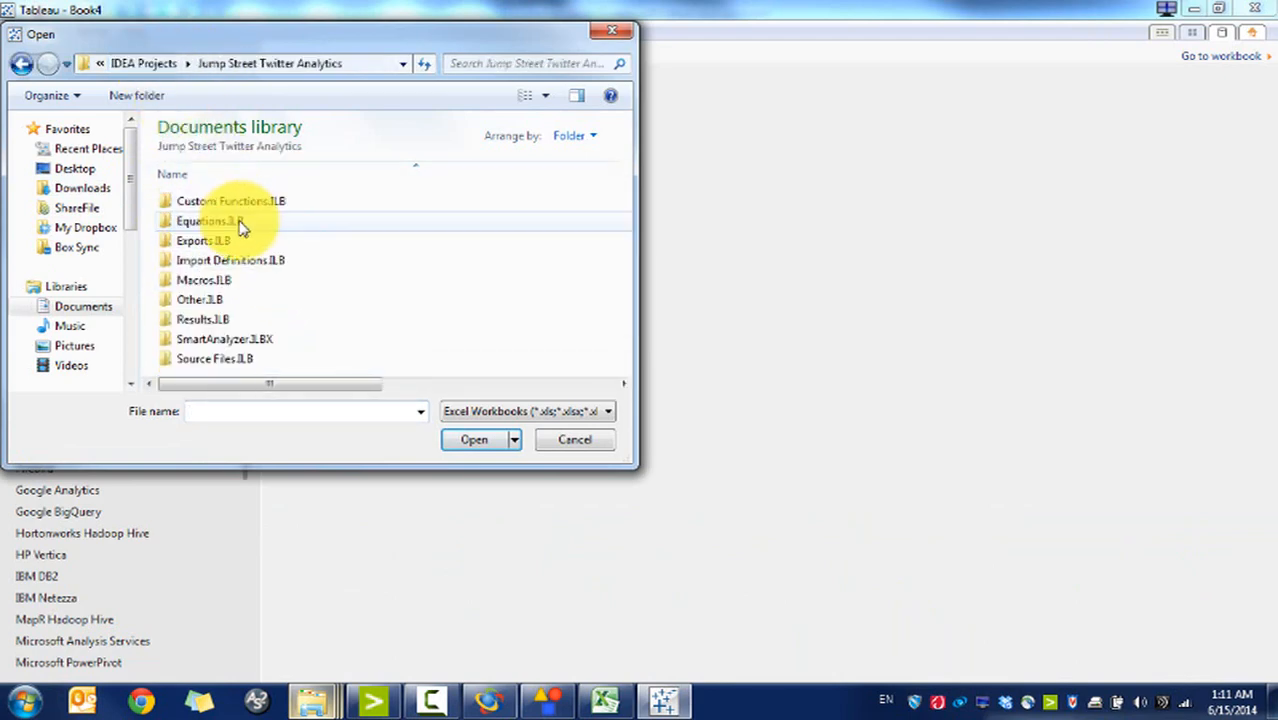
double_click(234, 242)
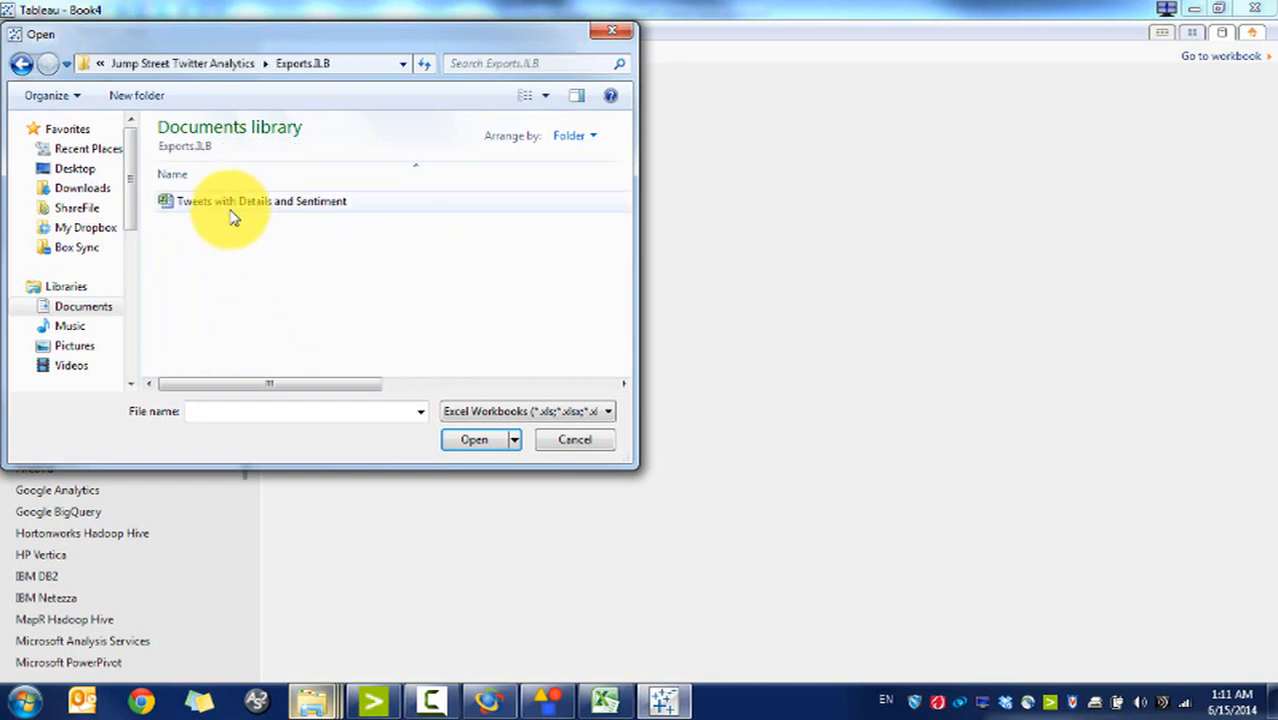
double_click(232, 218)
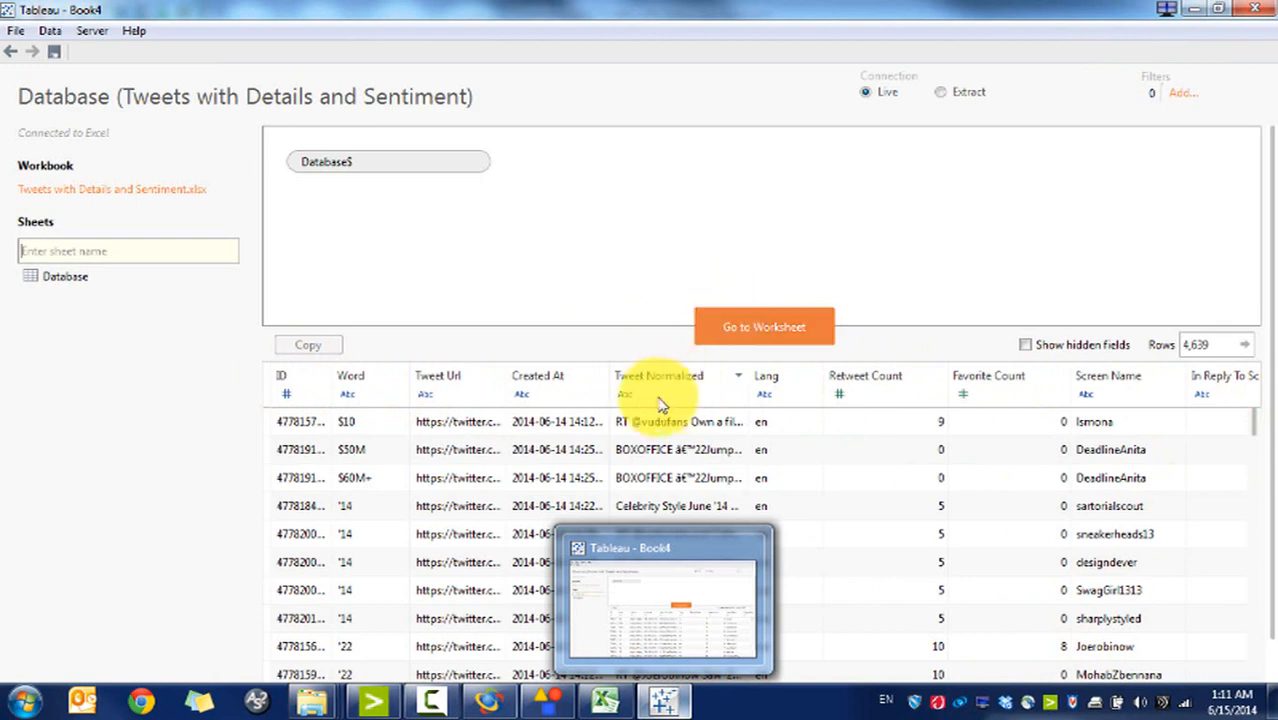
left_click(737, 338)
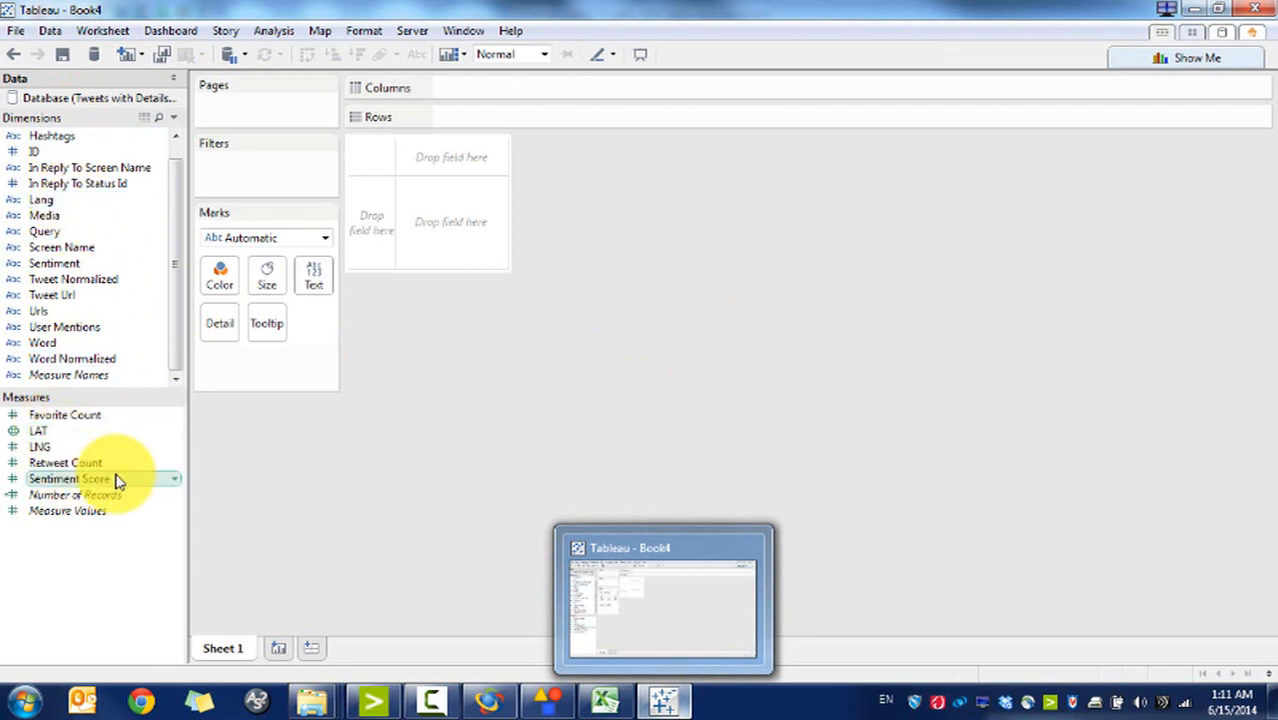
Step: Assign the LNG field the Longitude geographic role
right_click(50, 452)
mouse_move(195, 350)
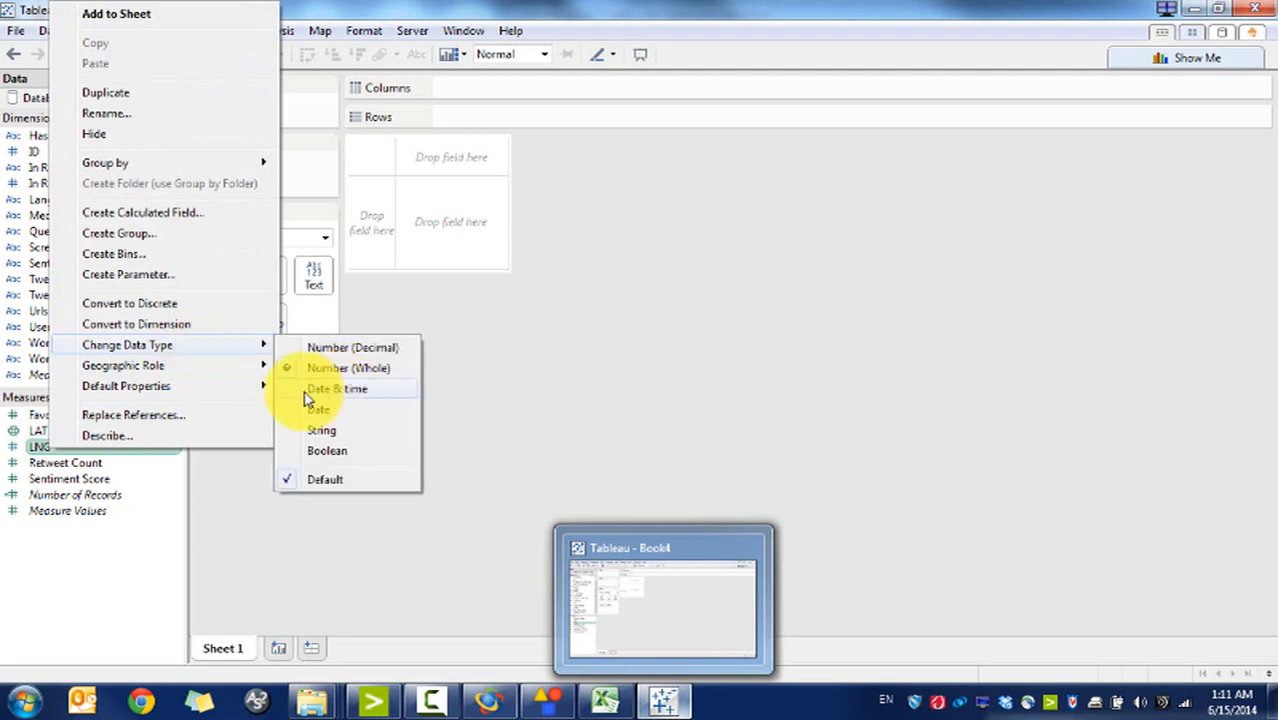
mouse_move(236, 381)
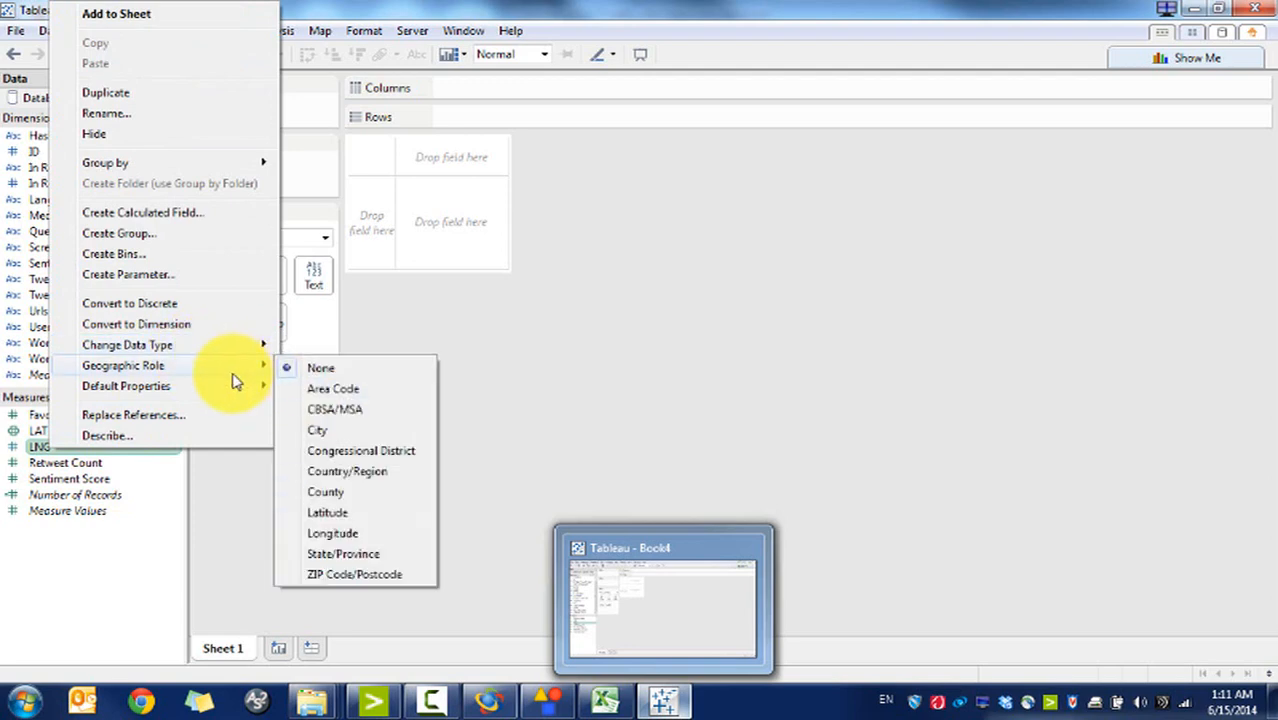
left_click(367, 531)
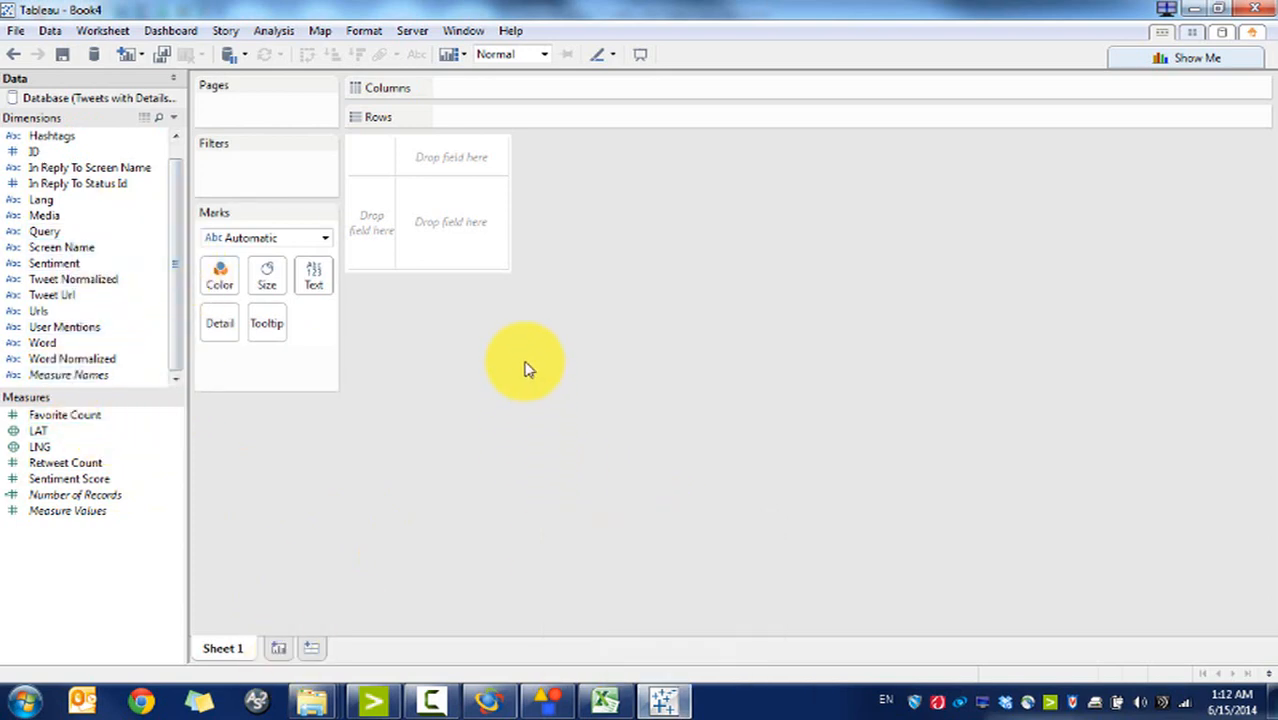
Step: Plot Word Normalized against summed Sentiment Score as a treemap with Text marks
mouse_move(175, 181)
left_mouse_down()
mouse_move(174, 158)
mouse_move(182, 194)
left_mouse_up()
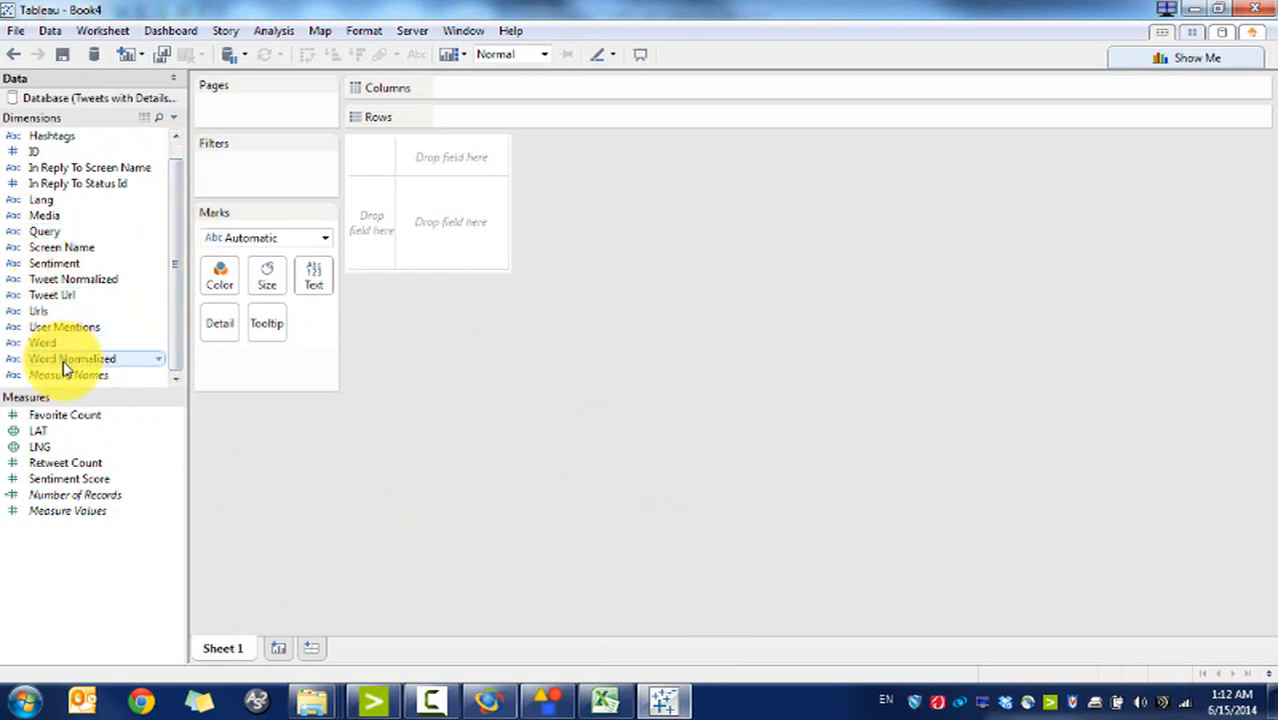
left_click_drag(64, 368, 498, 96)
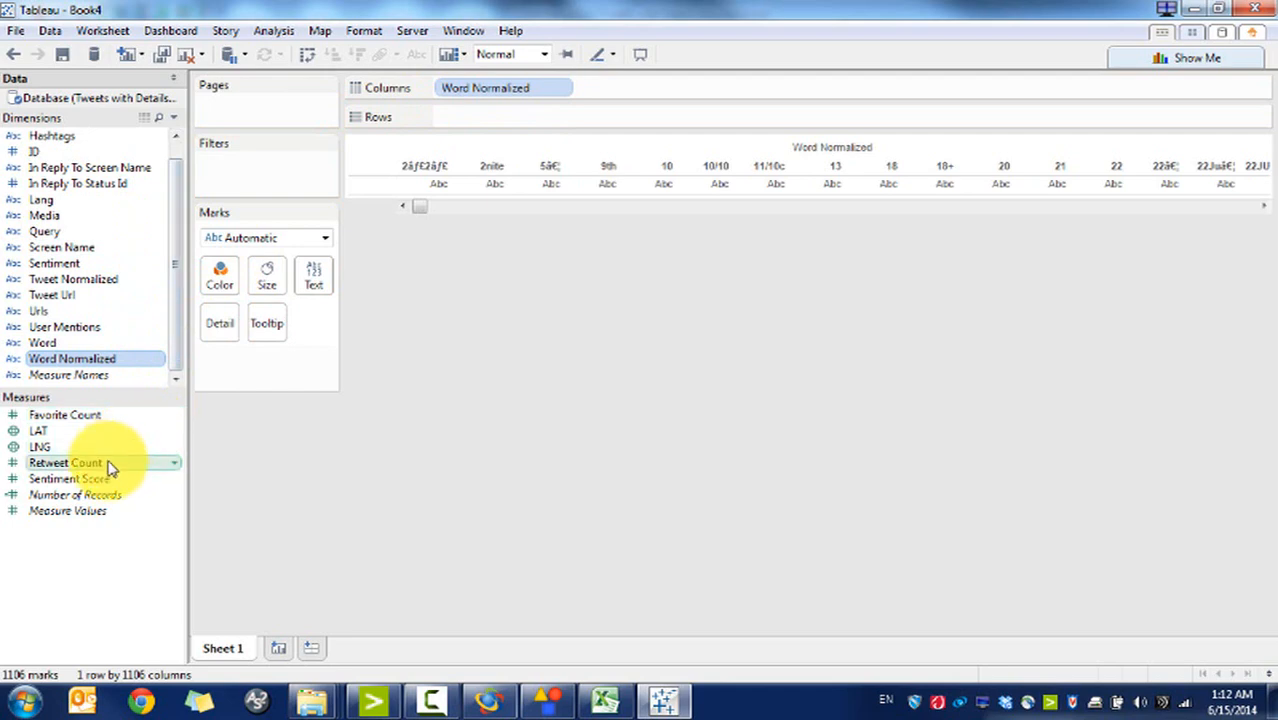
left_click_drag(108, 478, 531, 120)
left_click(1140, 58)
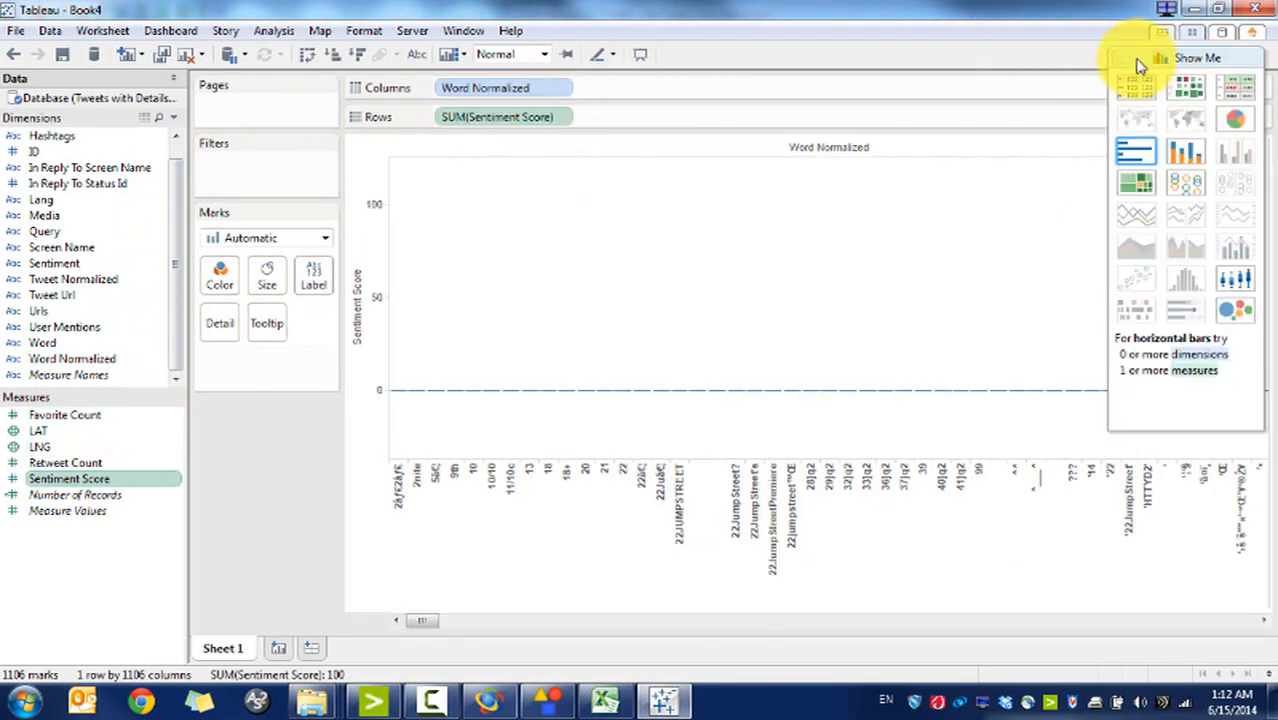
left_click(1126, 180)
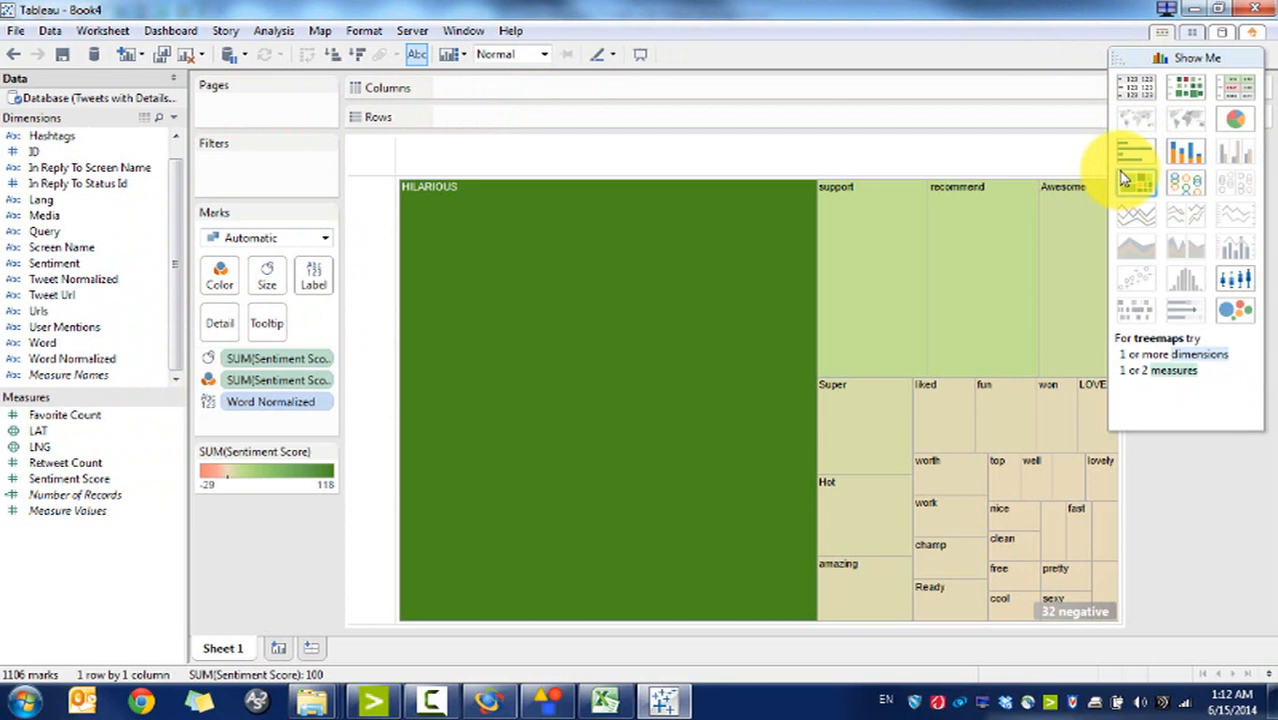
left_click(311, 240)
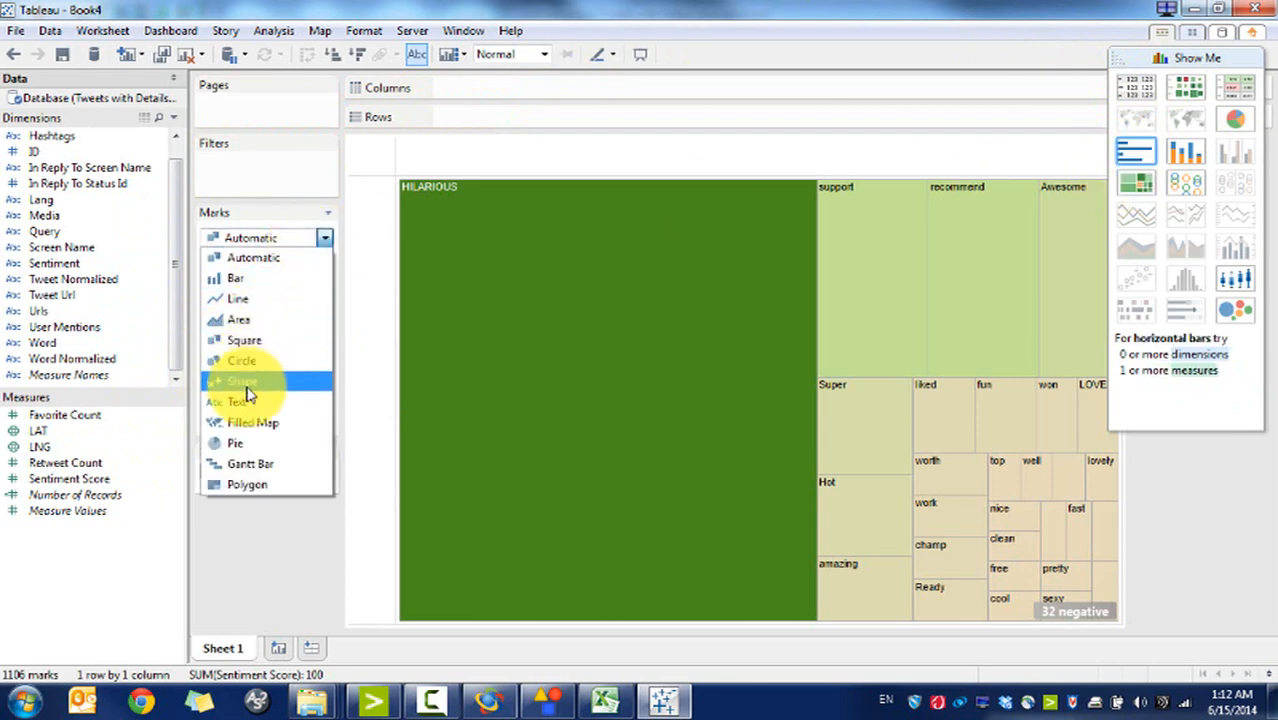
left_click(250, 405)
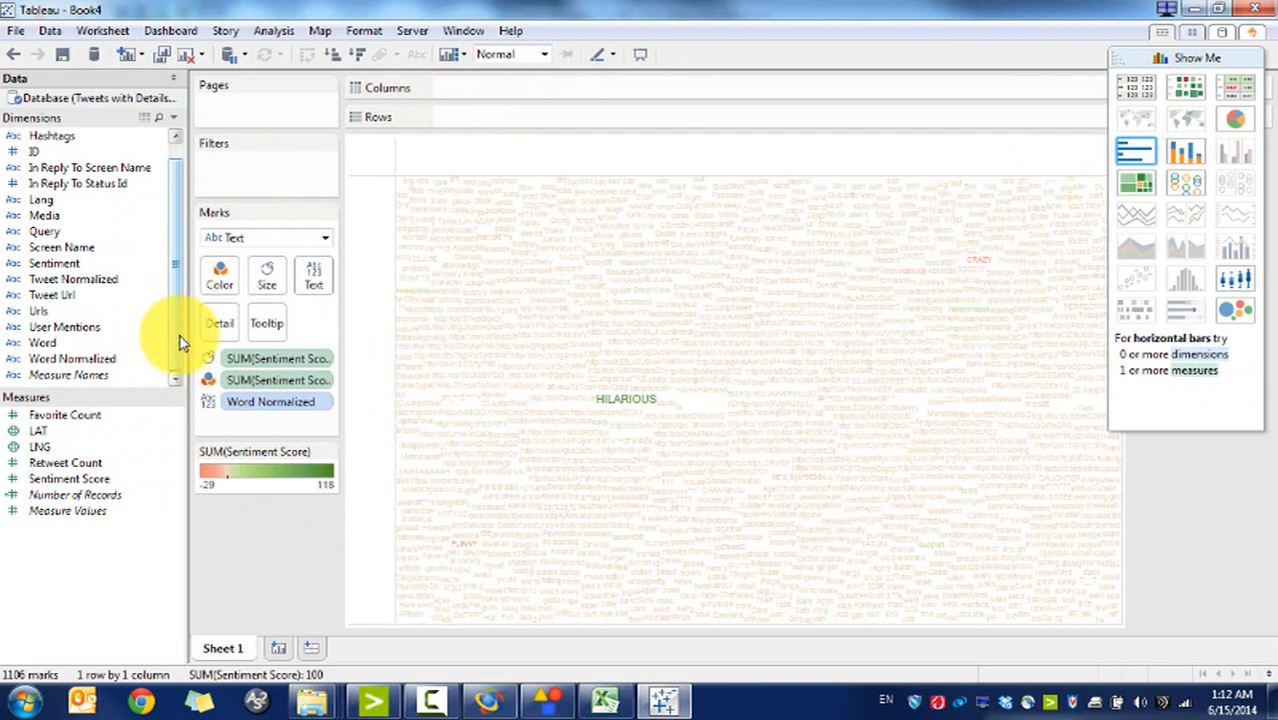
Step: Make a Sentiment Score histogram on a new Sheet 2, then delete that sheet
left_click(281, 650)
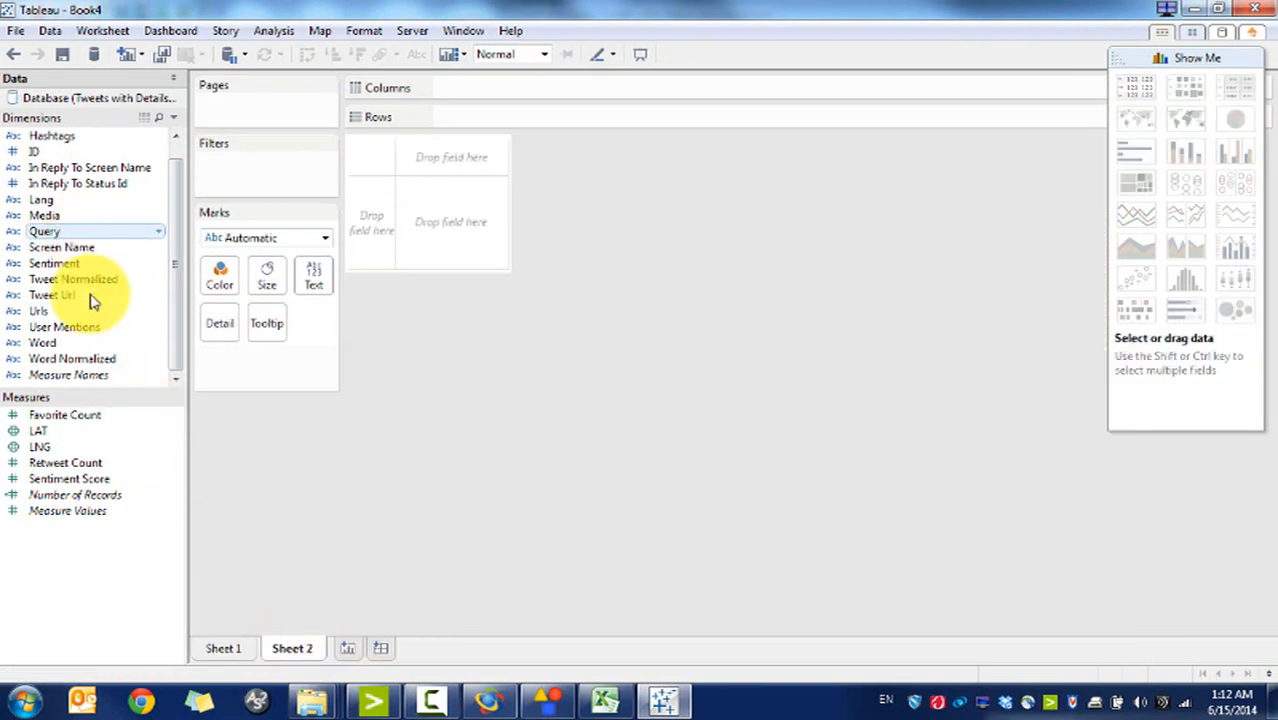
left_click(71, 482)
left_click(1183, 275)
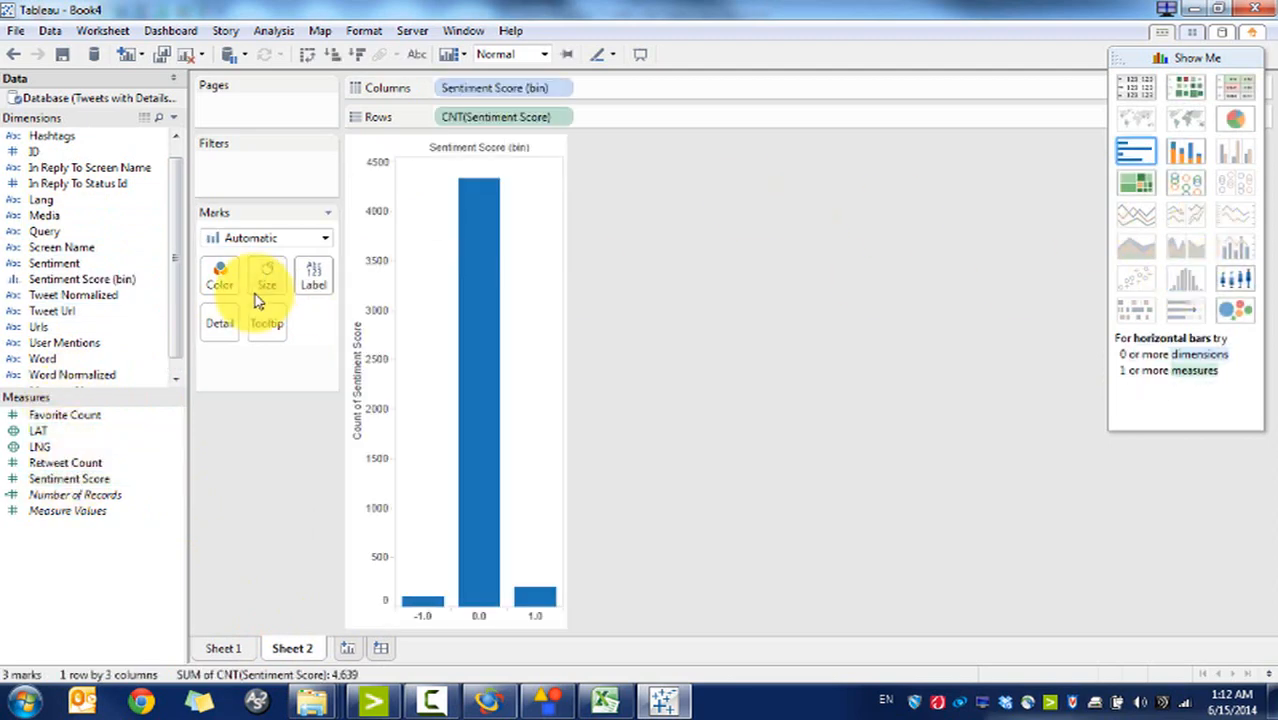
right_click(300, 652)
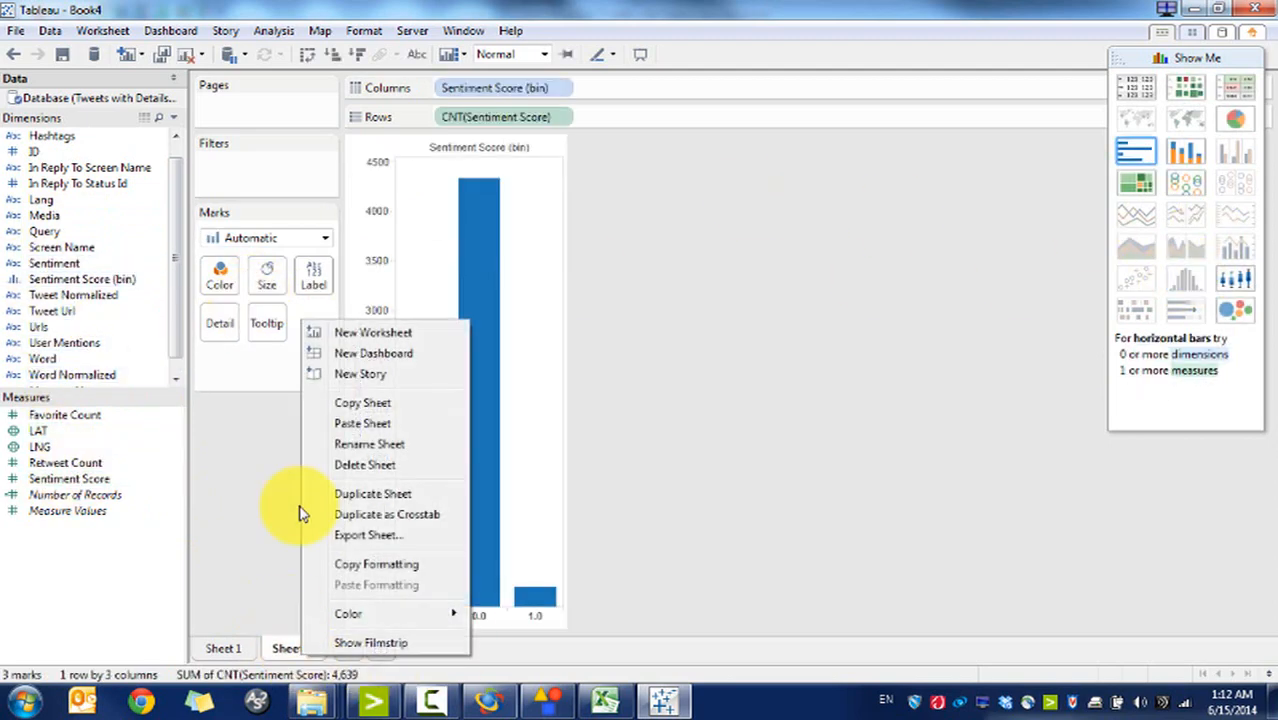
left_click(350, 464)
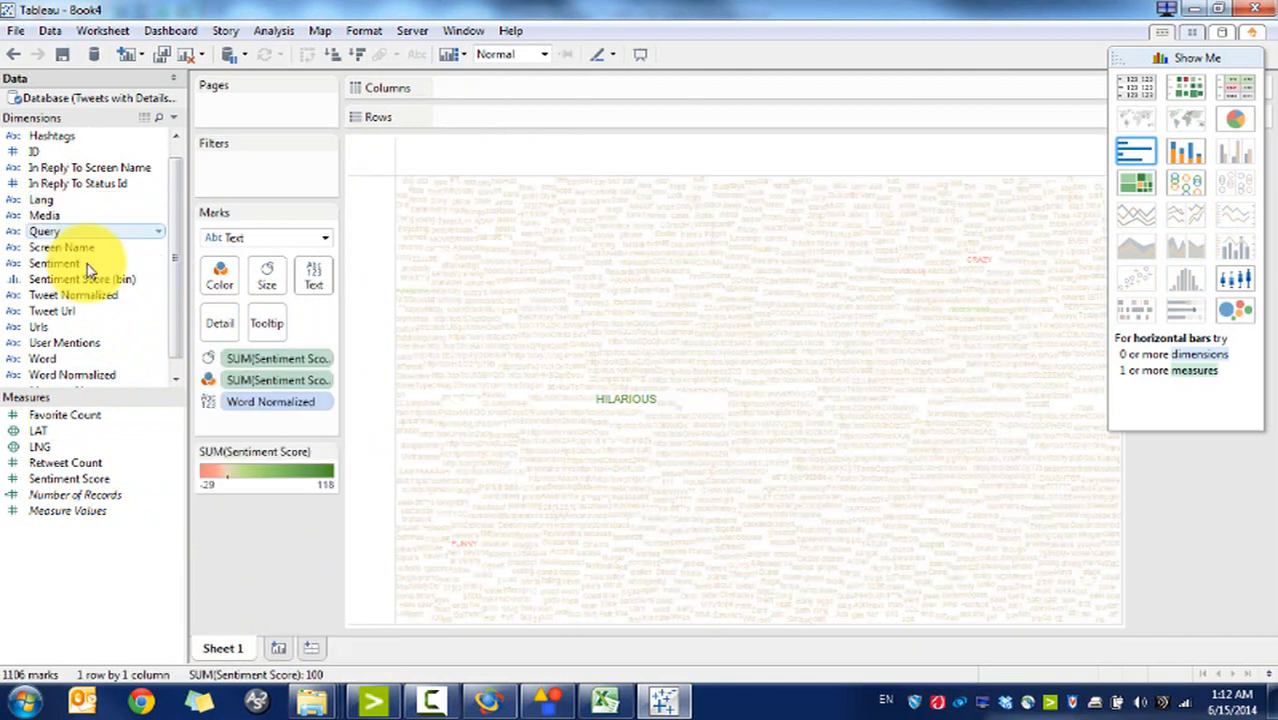
Step: Filter the word cloud by Sentiment Score (bin) to Negative and Positive words, leaving 61 words
left_click(80, 279)
left_click_drag(125, 281, 290, 186)
left_click(464, 246)
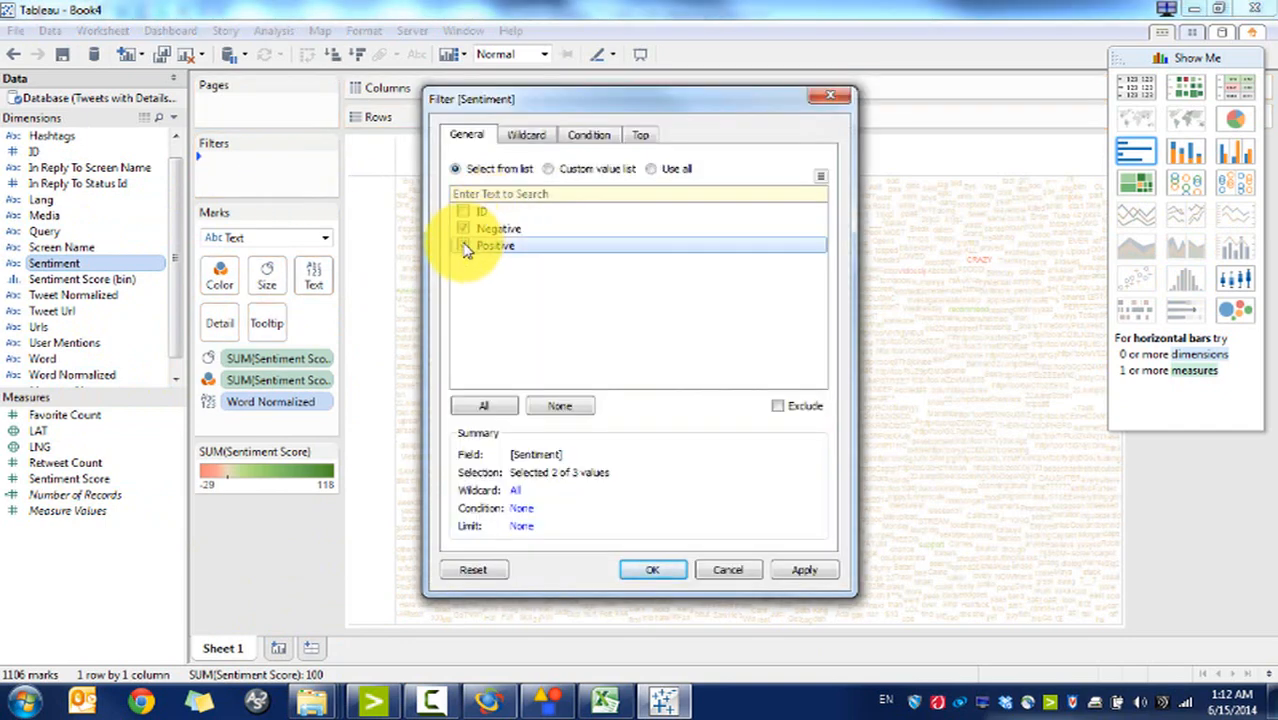
left_click(651, 573)
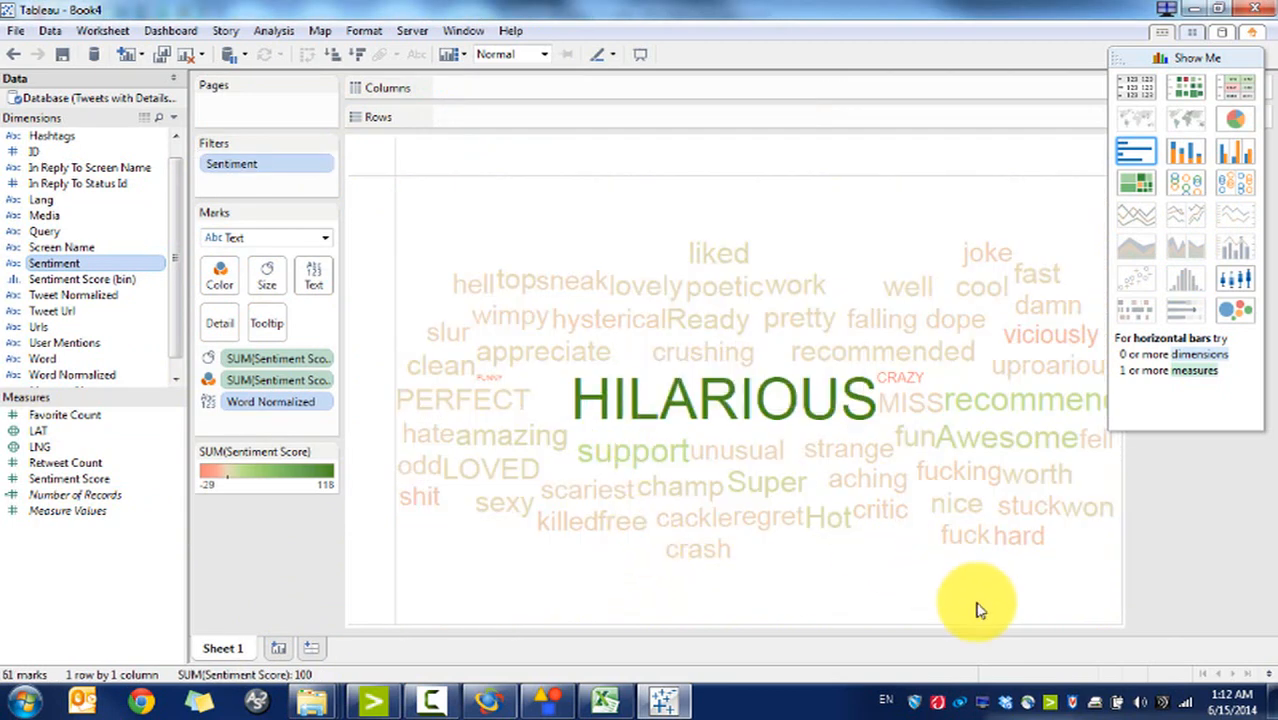
left_click(1162, 63)
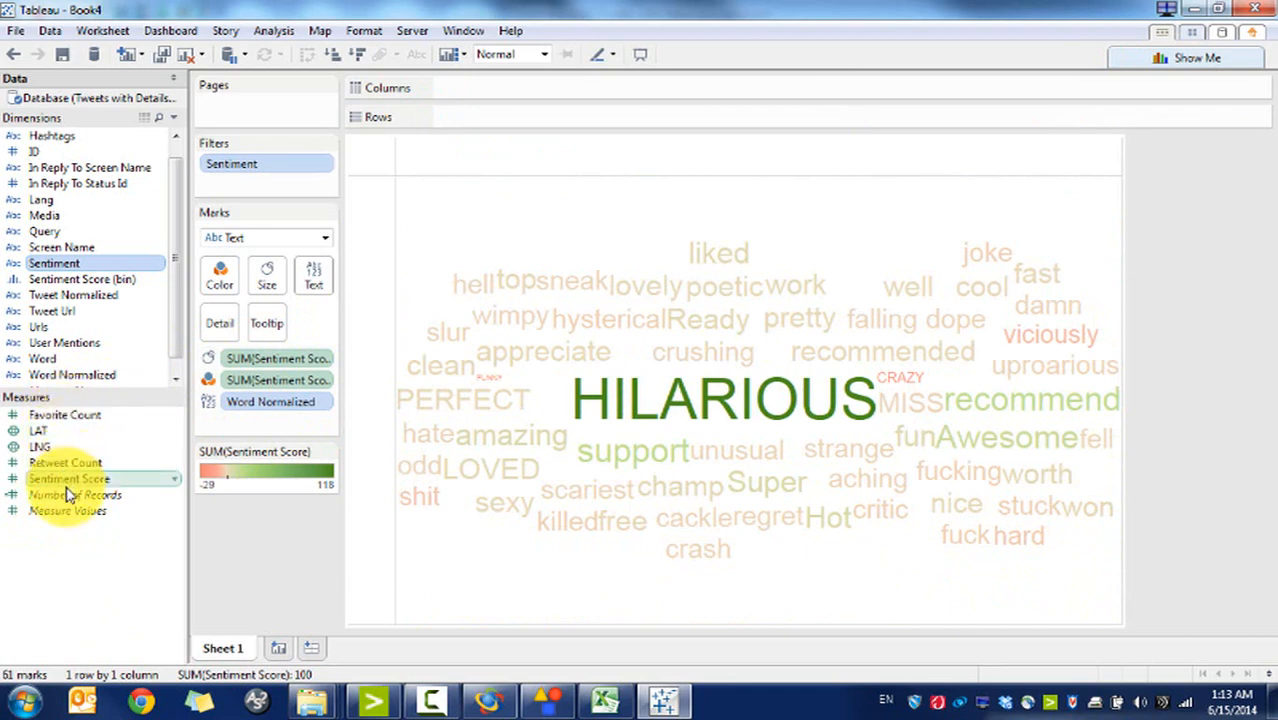
Step: Size the words by Number of Records, then add a new blank Sheet 2
mouse_move(66, 494)
left_mouse_down()
mouse_move(250, 348)
mouse_move(234, 365)
mouse_move(297, 362)
mouse_move(308, 296)
mouse_move(163, 468)
mouse_move(311, 281)
mouse_move(214, 320)
mouse_move(255, 383)
mouse_move(256, 362)
mouse_move(252, 378)
left_mouse_up()
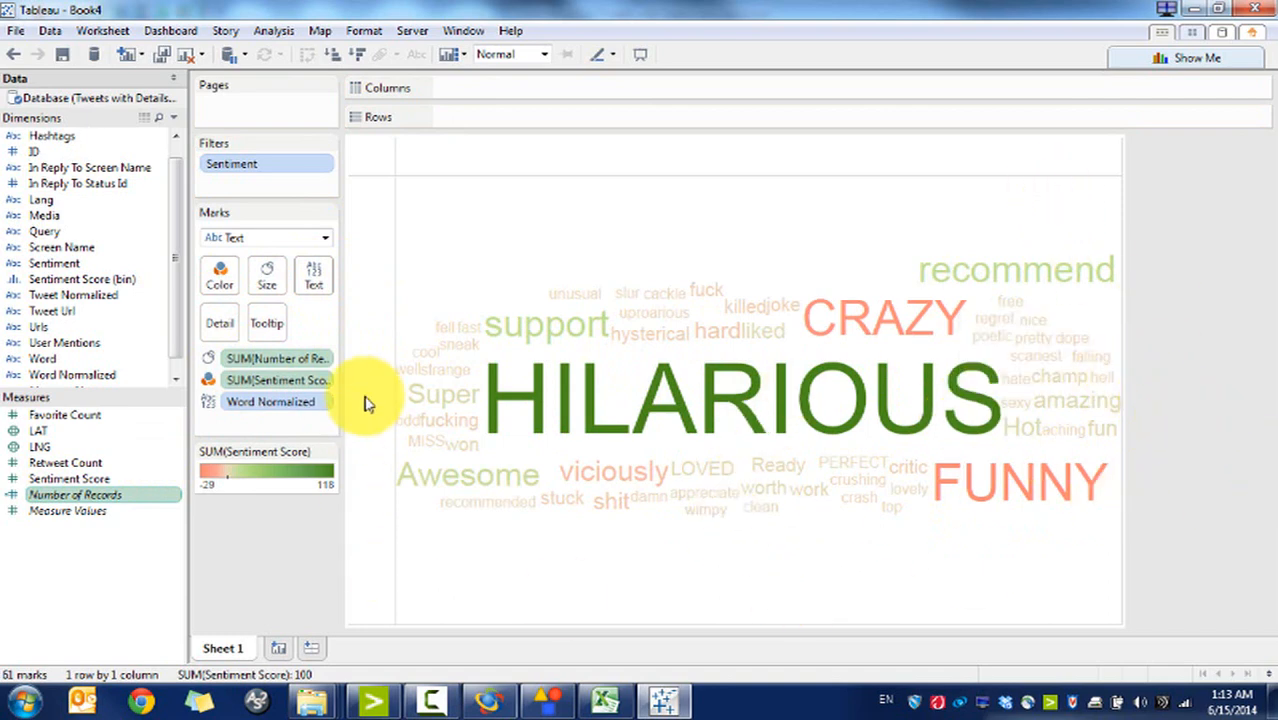
mouse_move(205, 680)
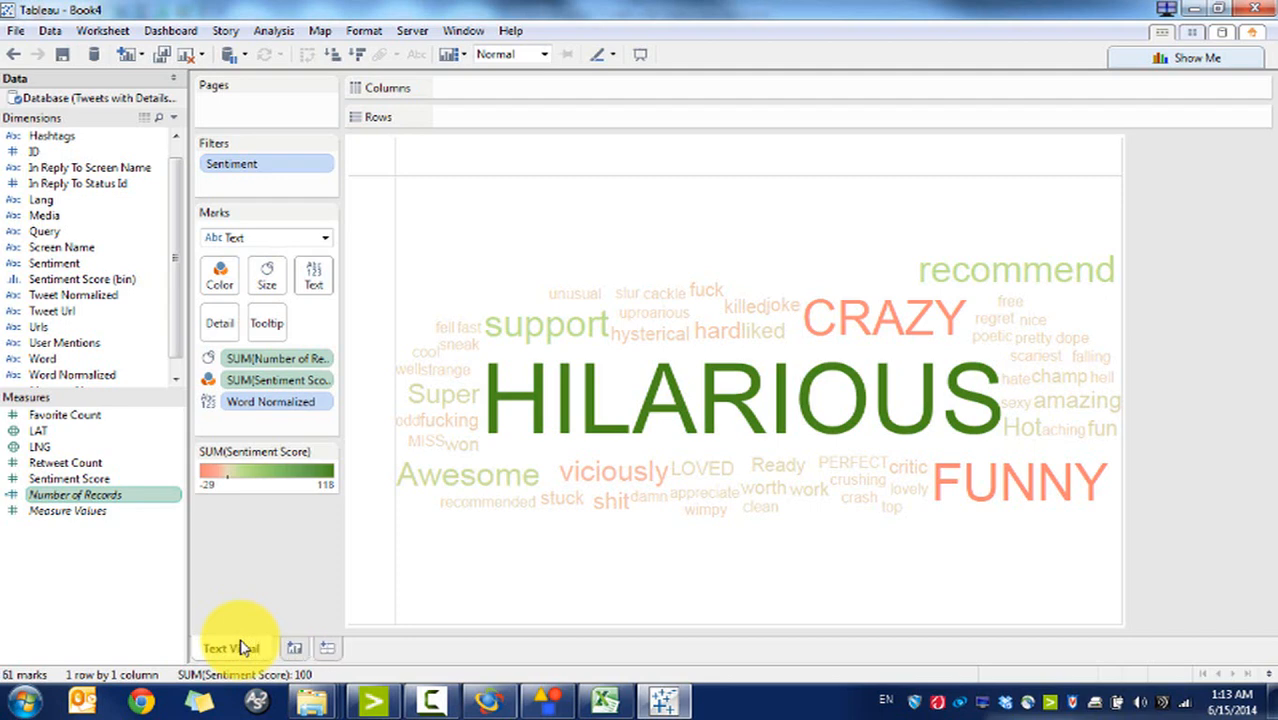
left_click(293, 649)
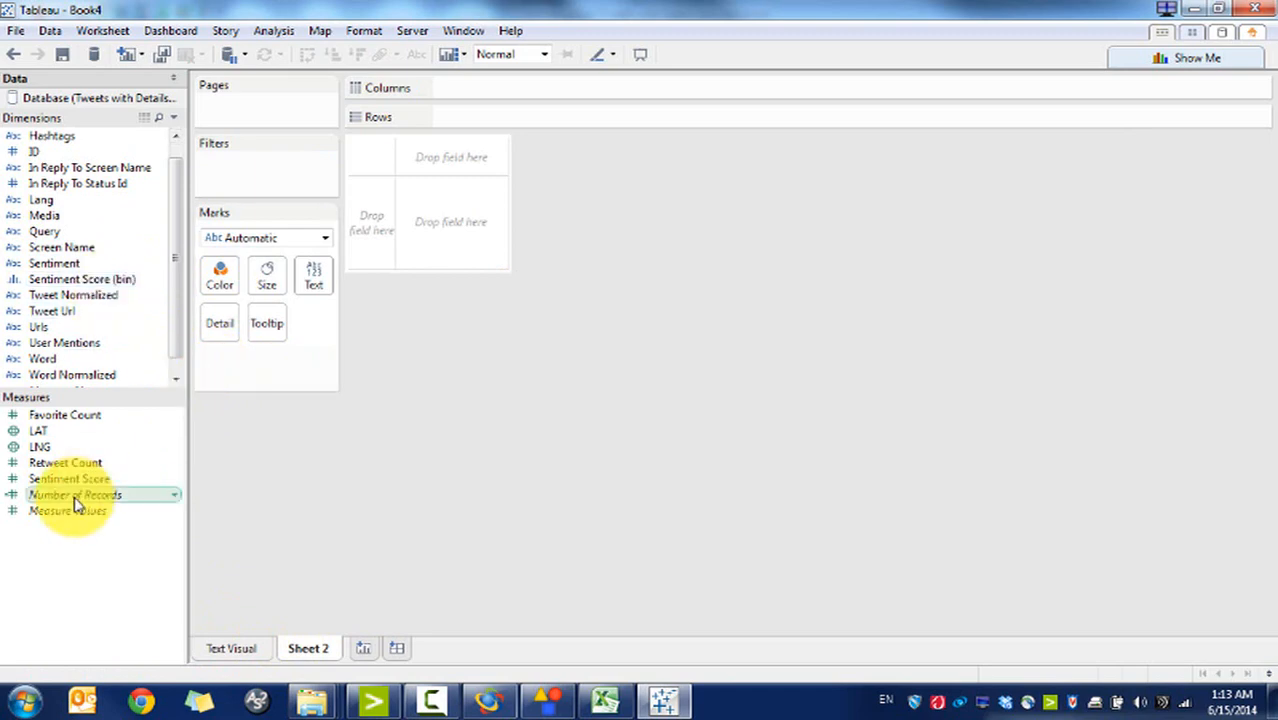
Step: Build a world symbol map from the LAT and LNG fields
left_click(60, 431, "ctrl")
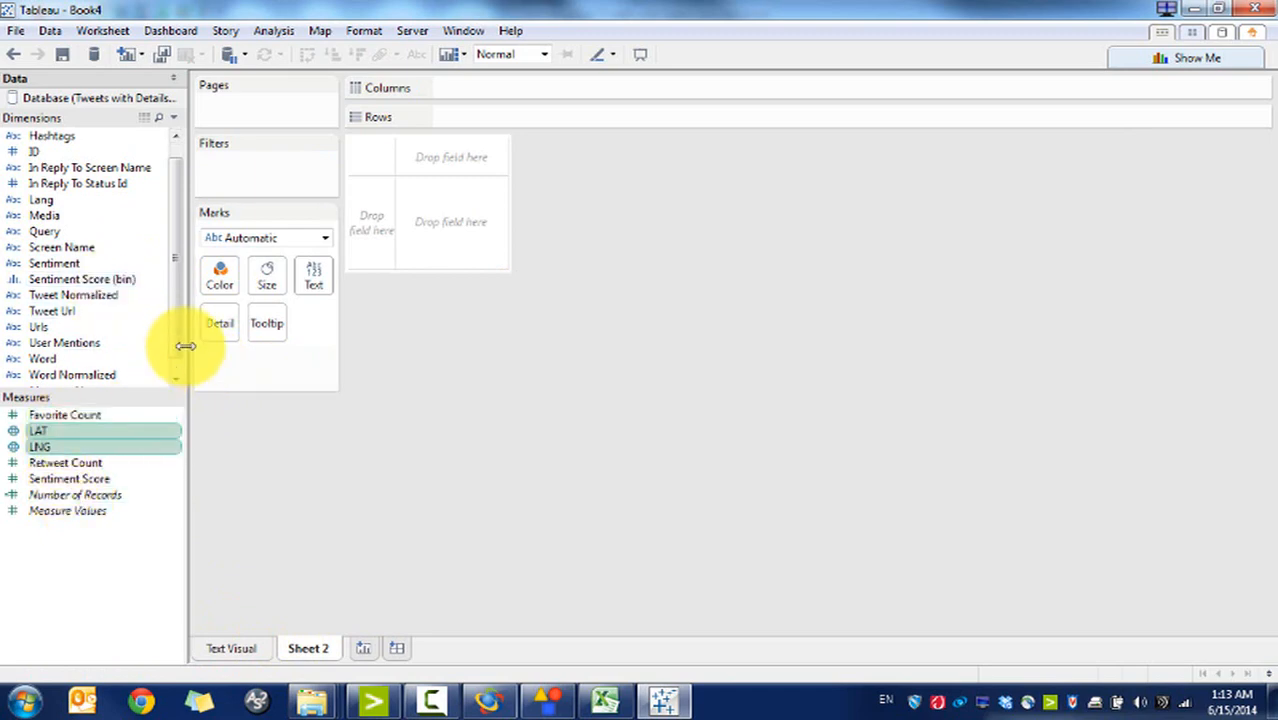
scroll(176, 324, "down", 1)
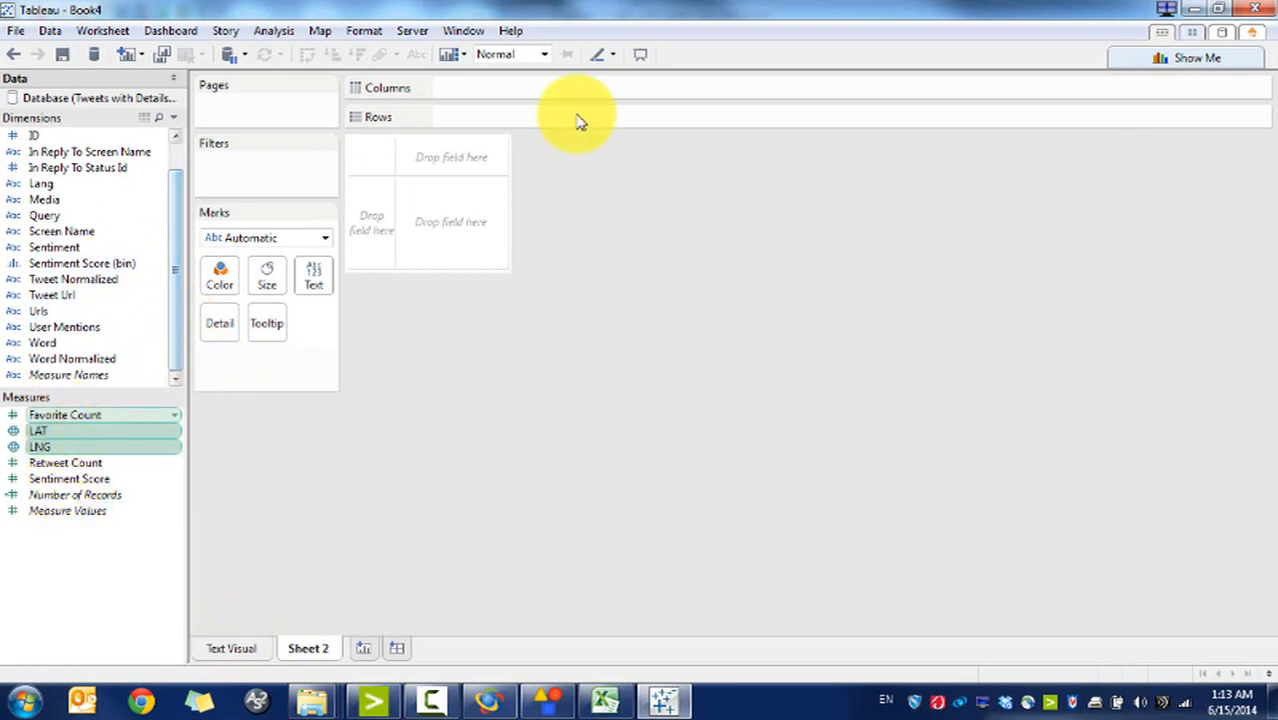
left_click(1198, 58)
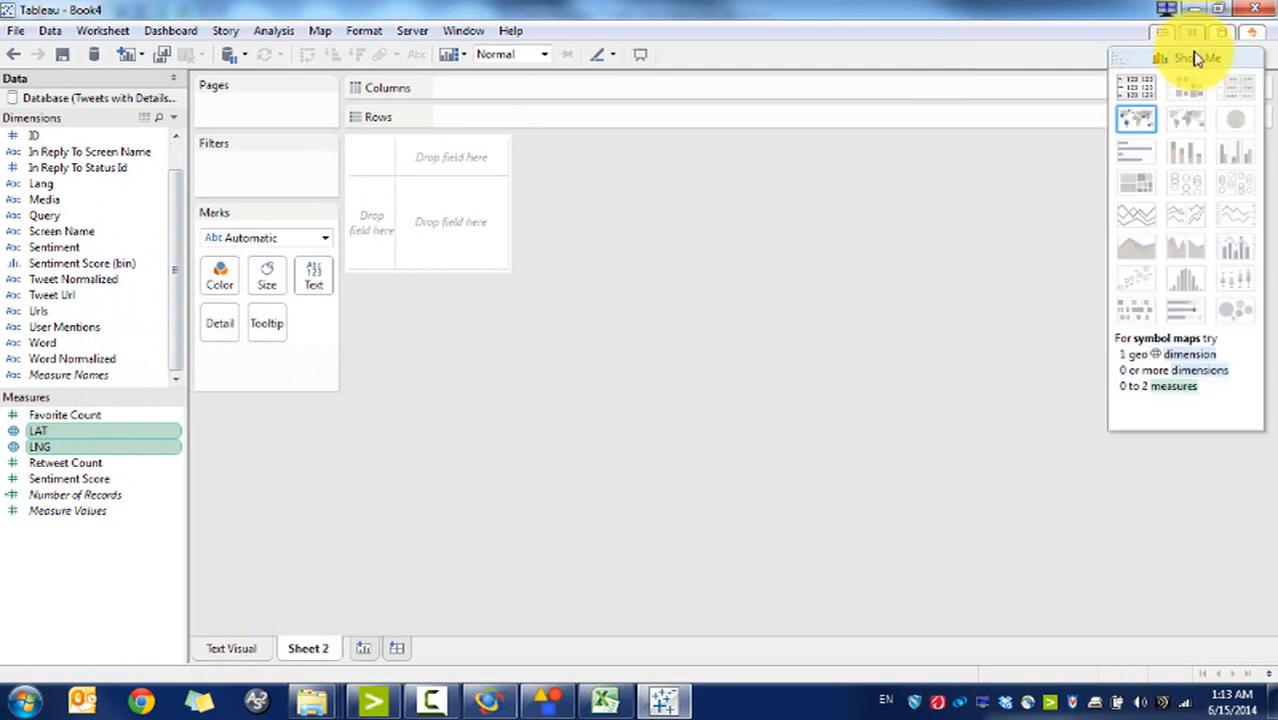
left_click(1139, 133)
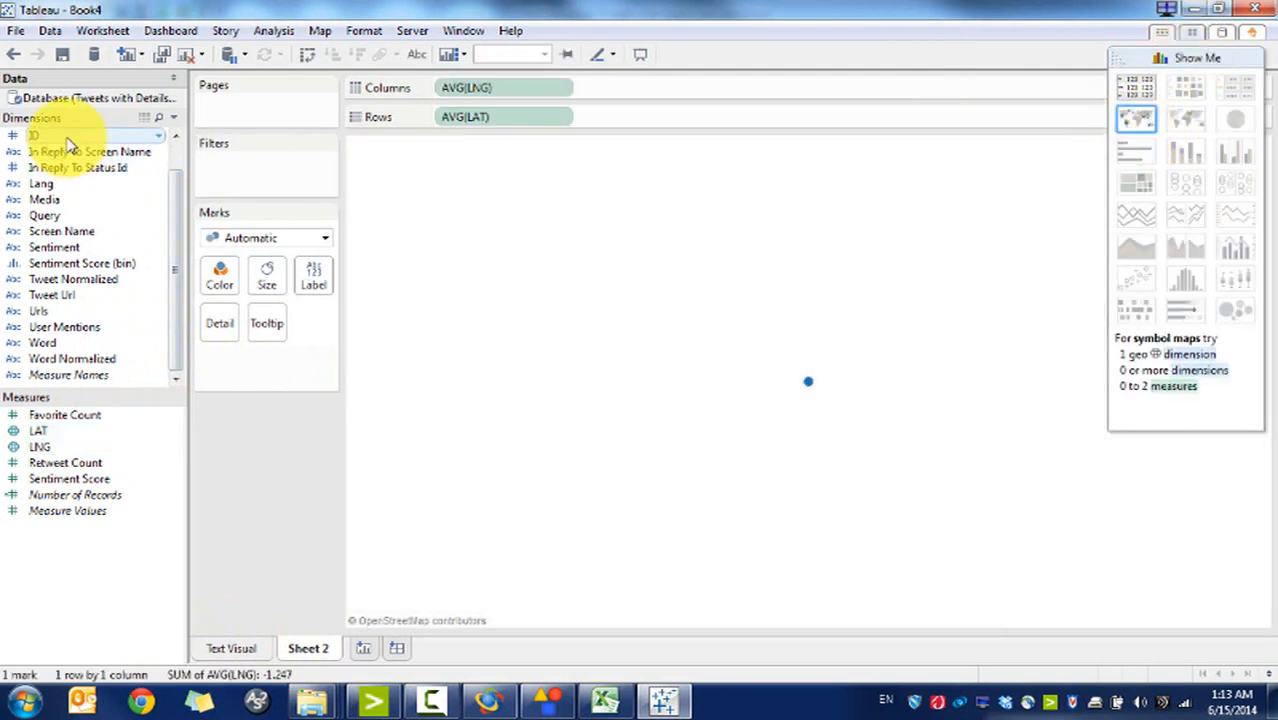
Step: Add ID to Detail for one mark per tweet and colour marks by Sentiment Score (bin)
left_click_drag(35, 135, 341, 289)
left_click_drag(622, 340, 653, 345)
left_click(1212, 58)
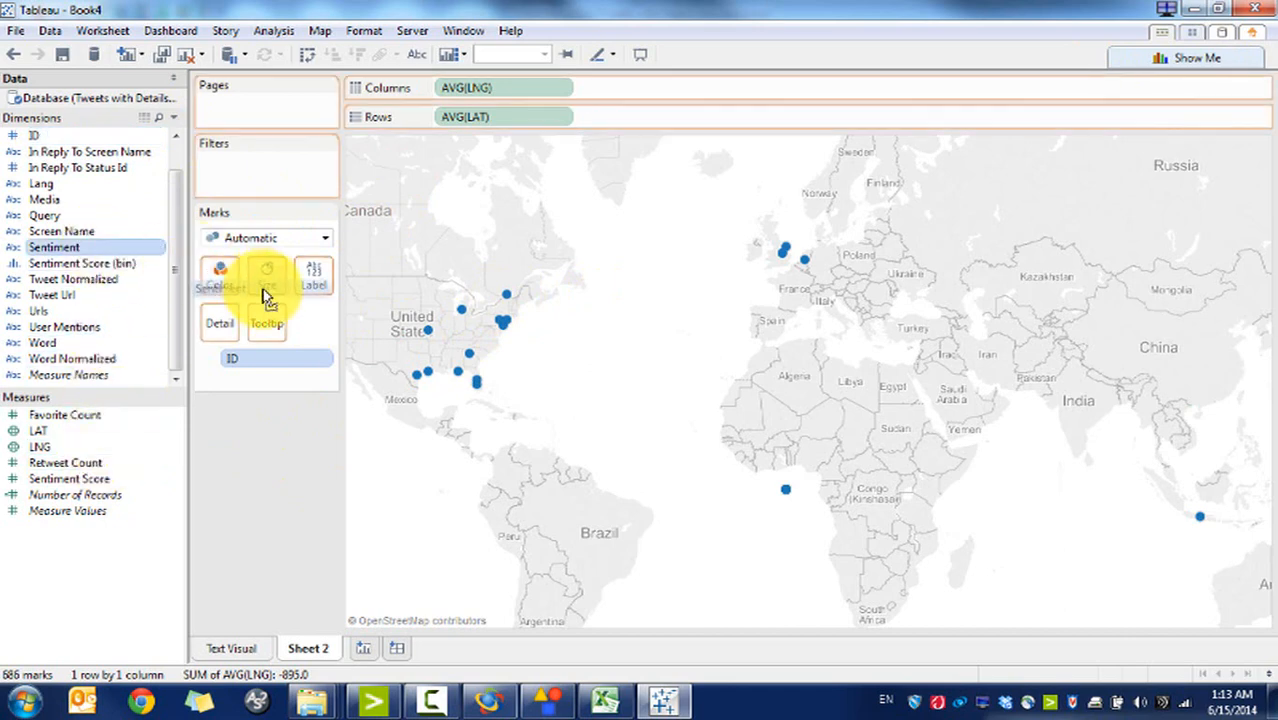
left_click_drag(120, 263, 221, 286)
left_click(260, 240)
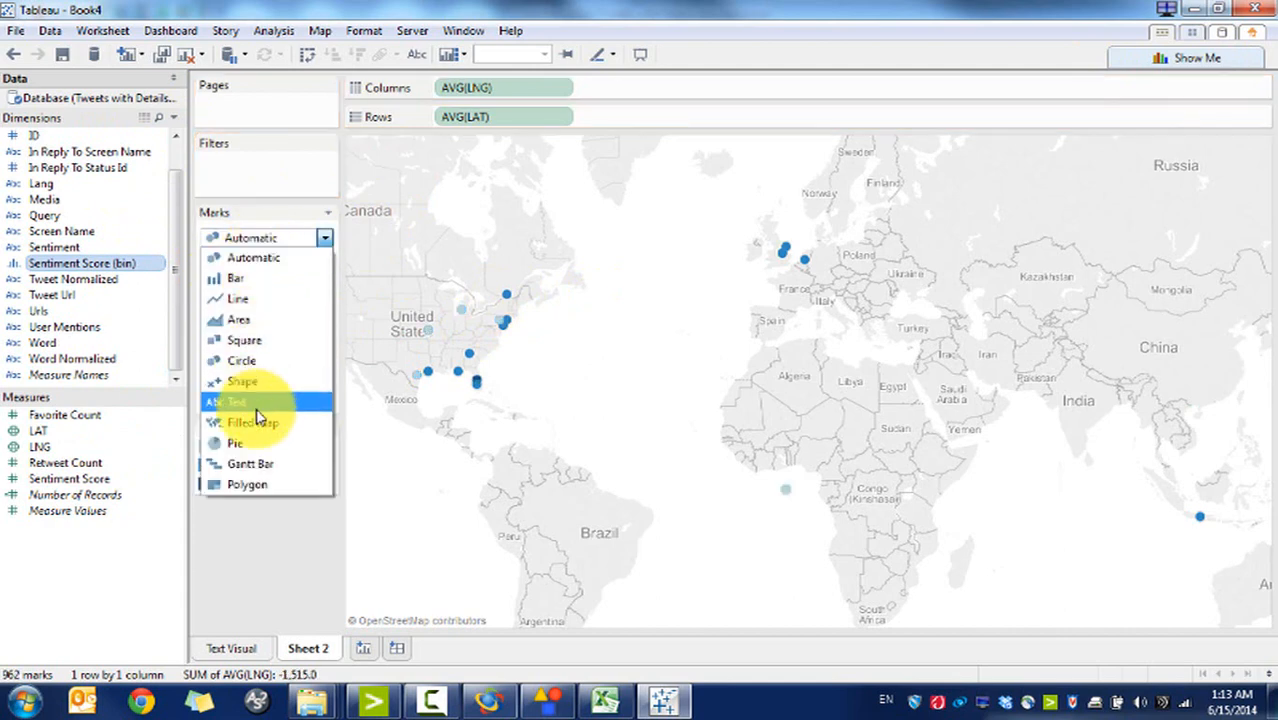
Step: Change the map marks to Pie charts and enlarge them with the Size slider
left_click(257, 447)
left_click(267, 275)
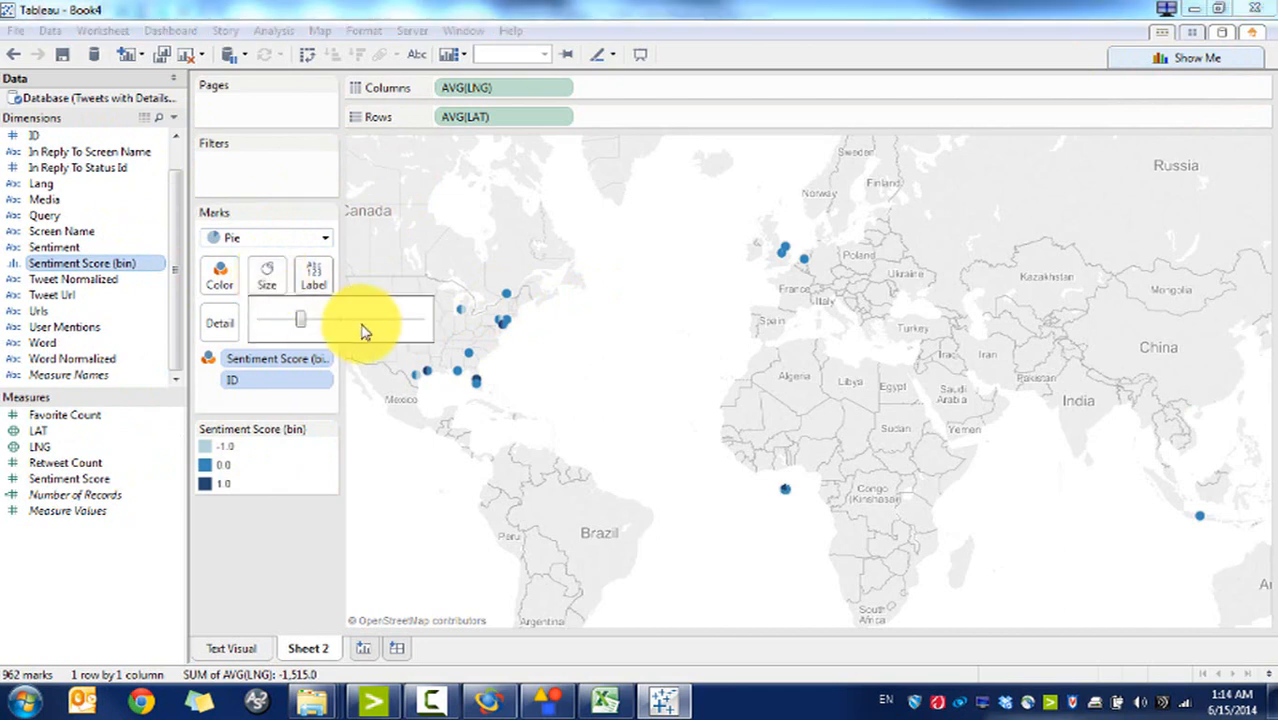
left_click_drag(302, 333, 332, 333)
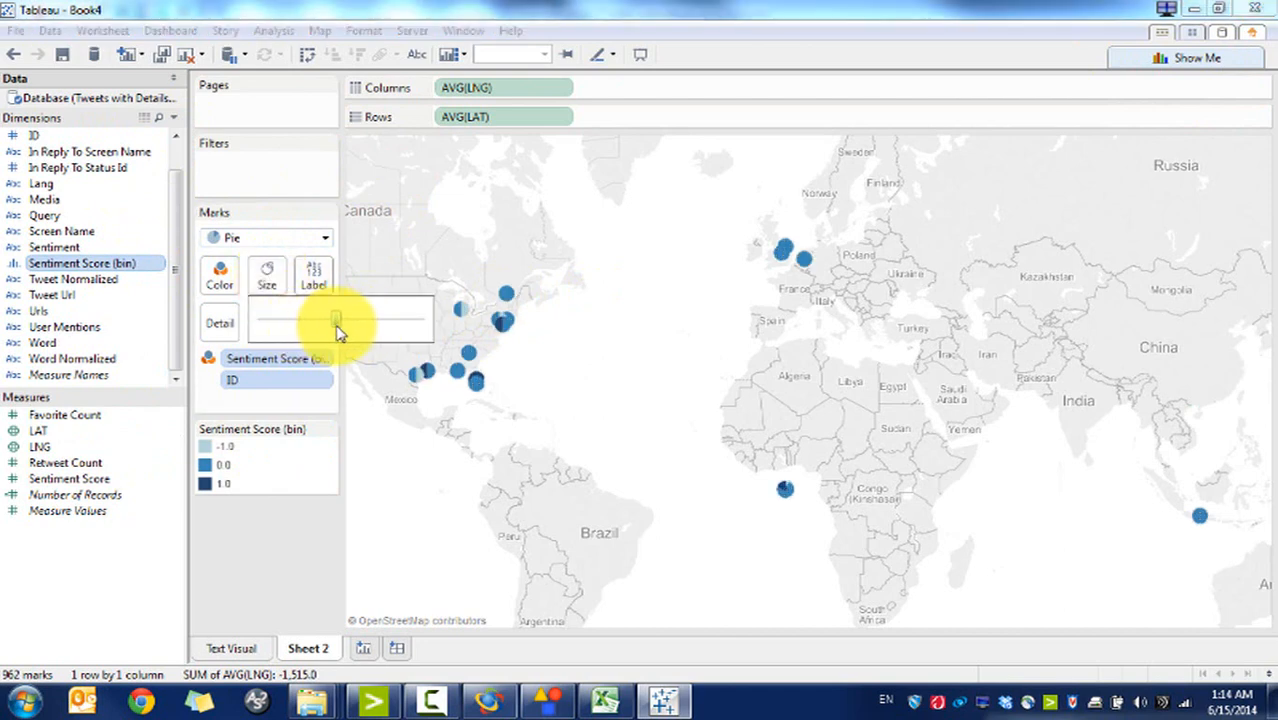
left_click(221, 274)
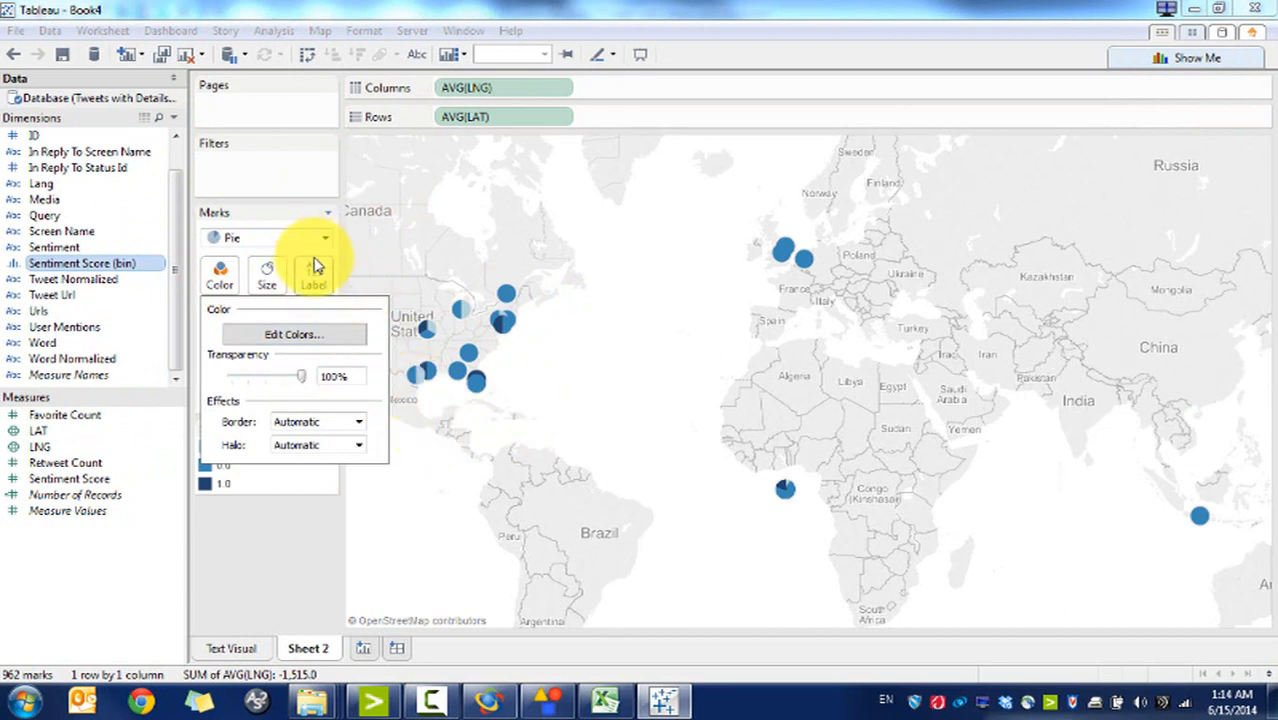
left_click(266, 276)
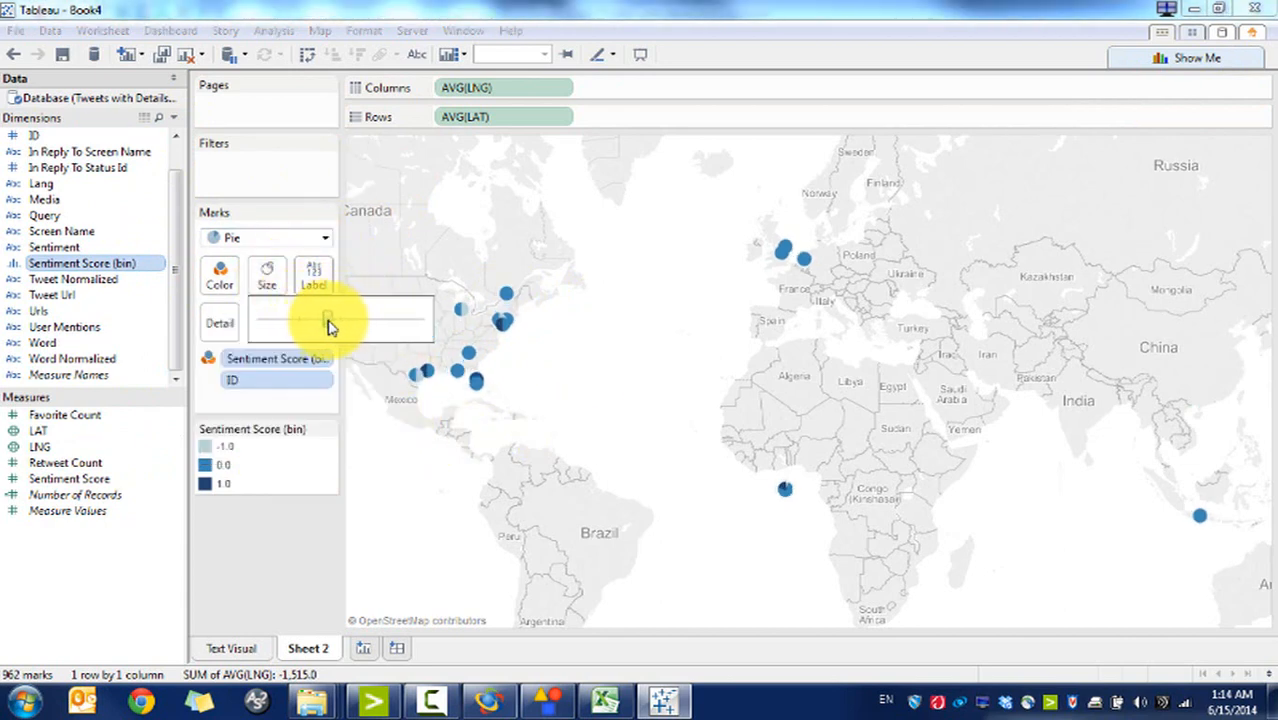
left_click(222, 280)
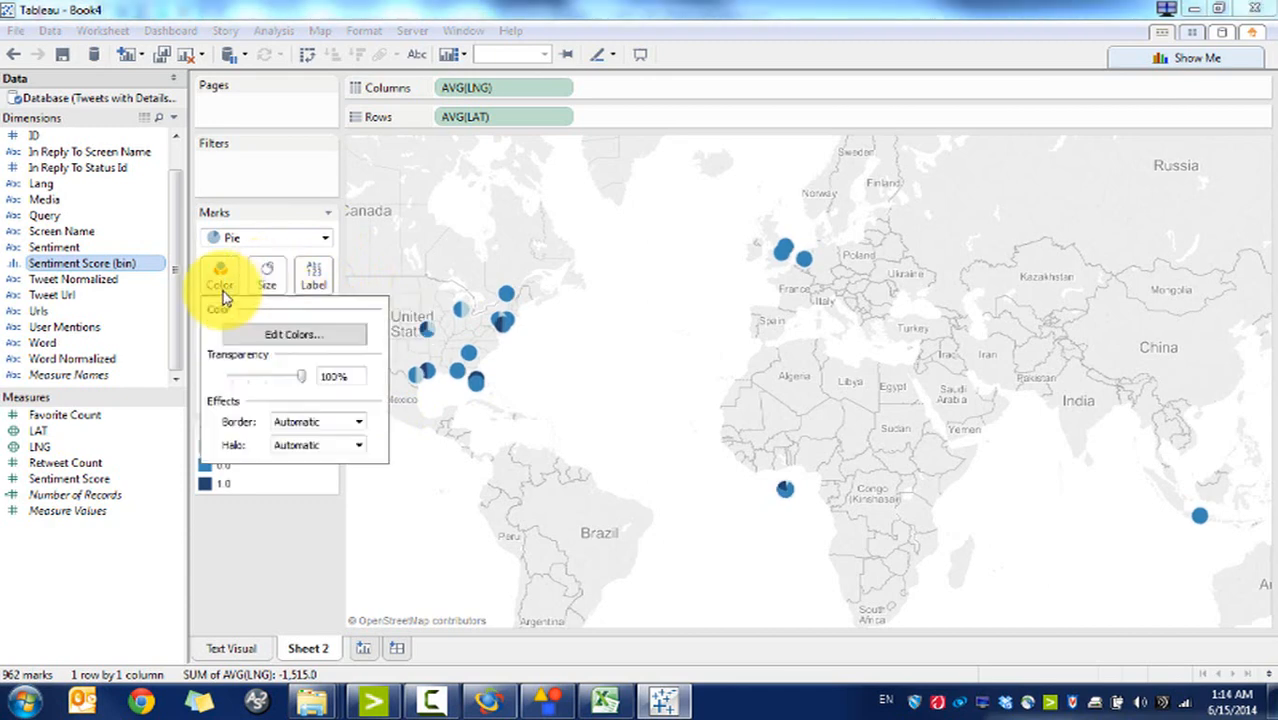
left_click(298, 335)
Step: Use the Tableau 10 palette: red for -1.0, olive for 0.0, green for 1.0
left_click(676, 215)
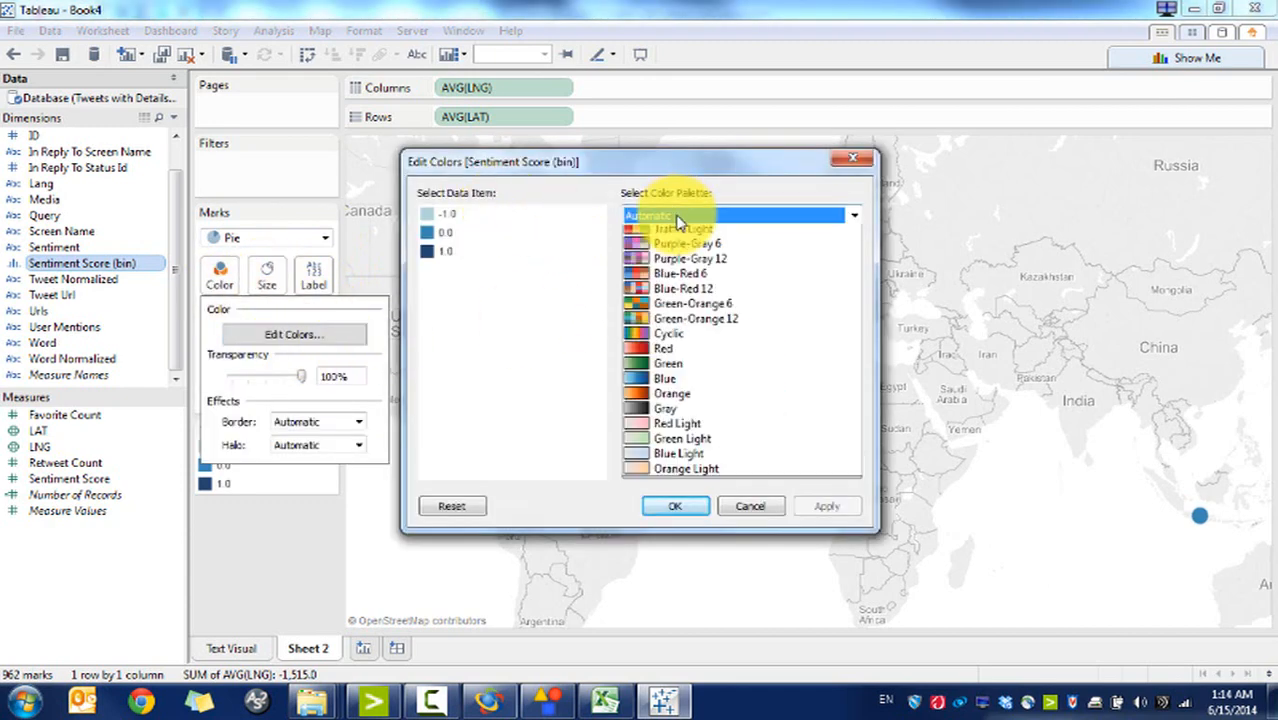
left_click(662, 246)
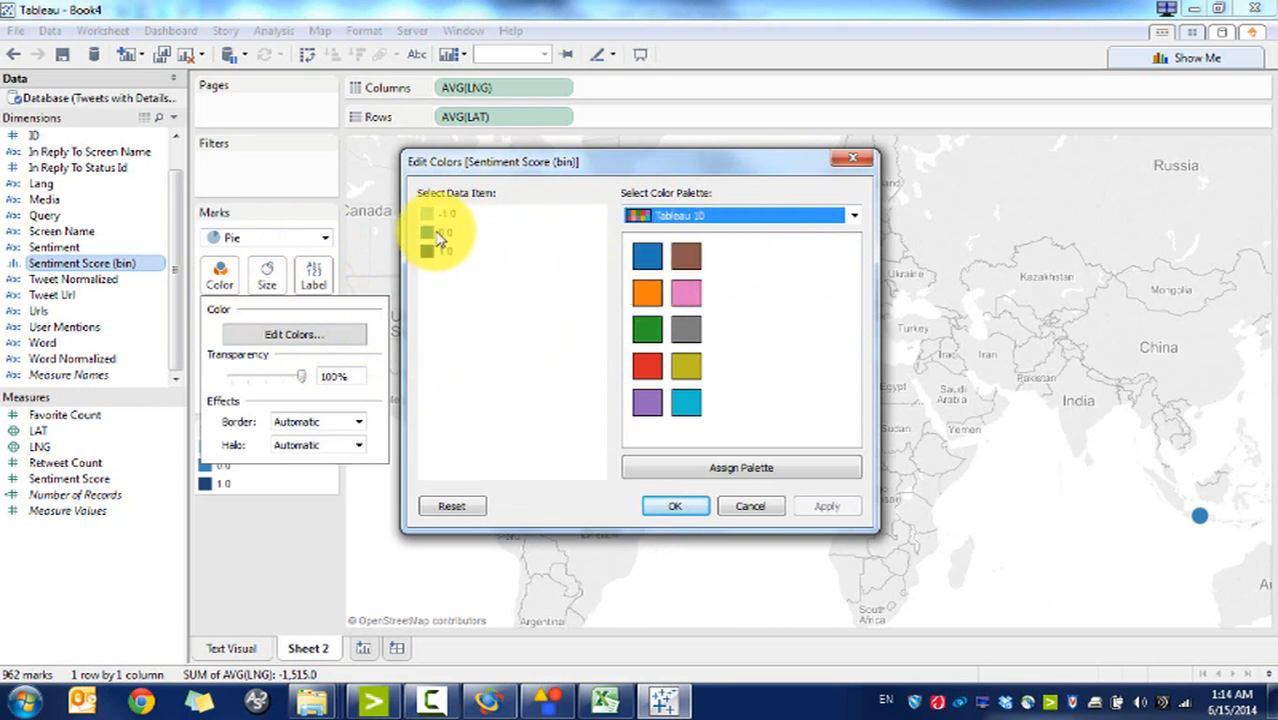
left_click(440, 213)
left_click(647, 292)
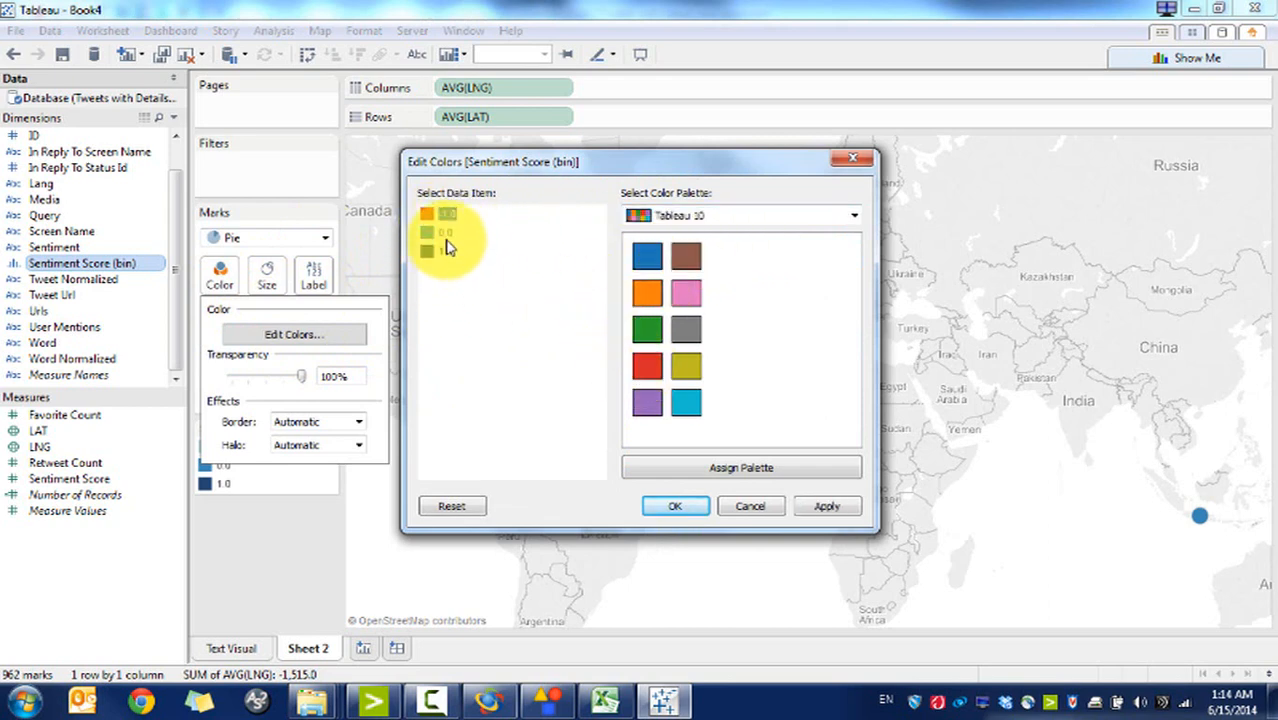
left_click(687, 362)
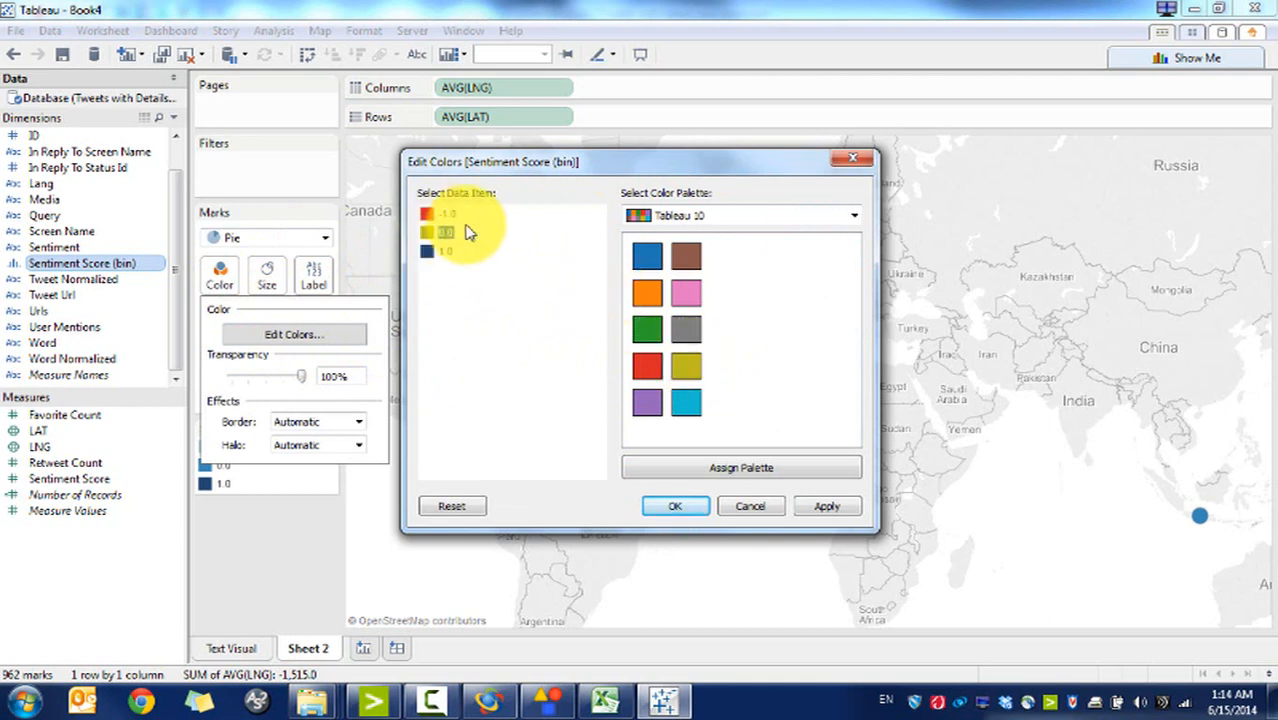
left_click(450, 255)
left_click(647, 329)
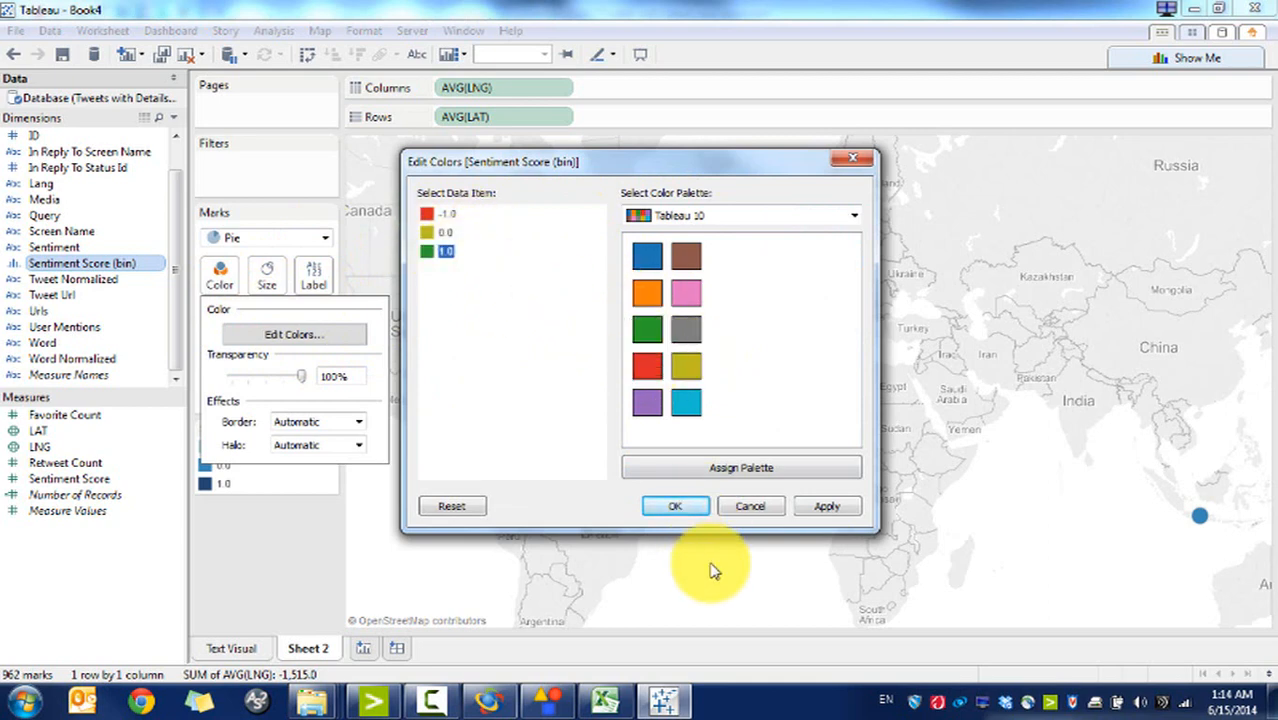
left_click(675, 506)
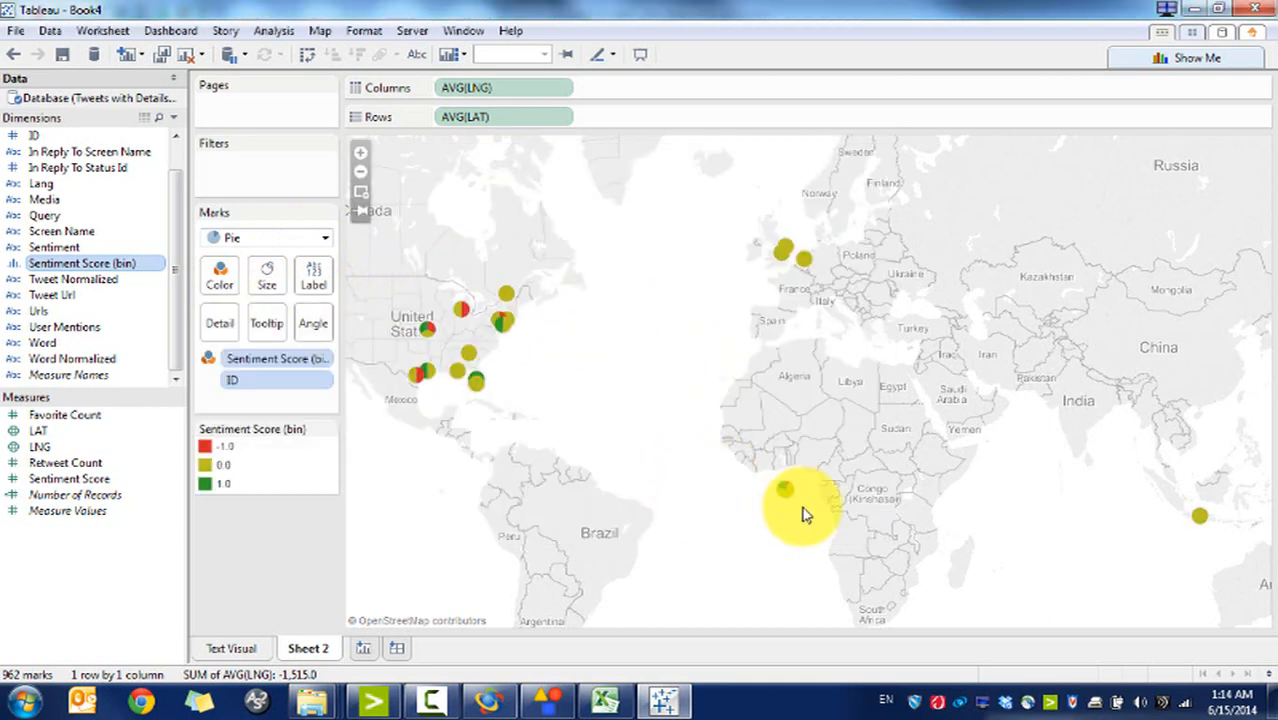
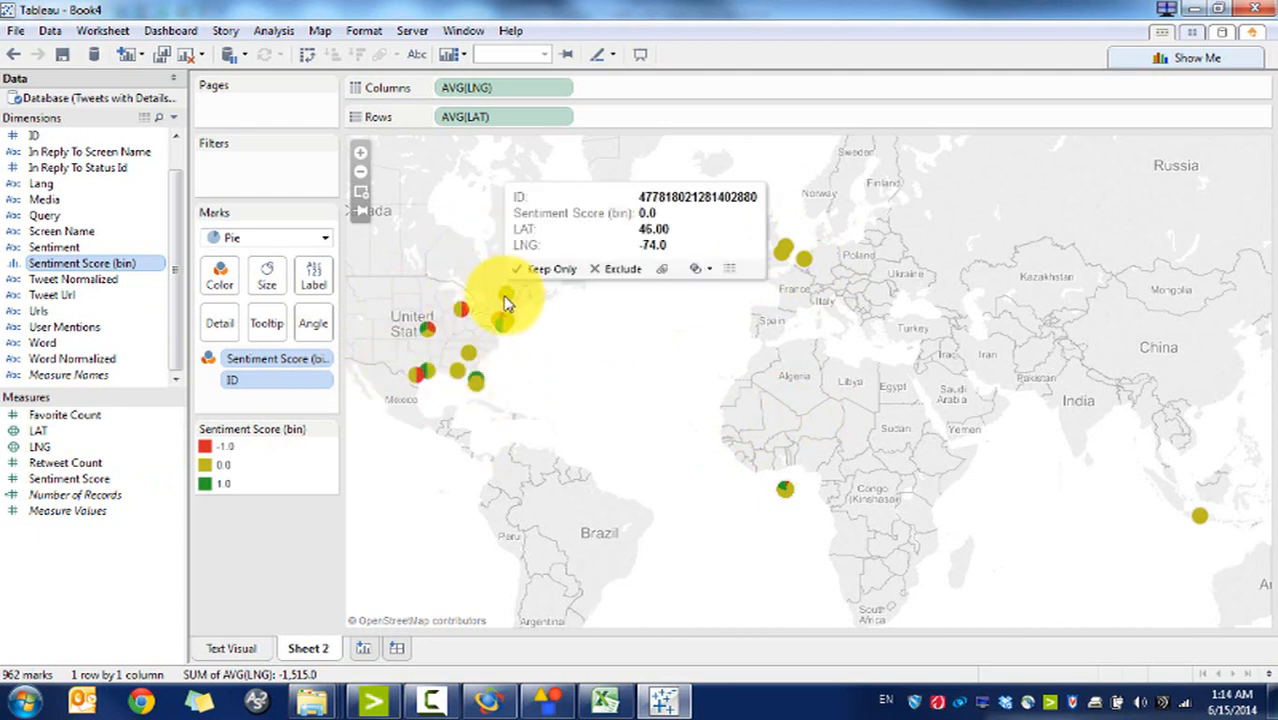
Step: Highlight the 0.0, 1.0 and -1.0 sentiment pies, clear the highlight, and rename the sheet 'Geographic Visual'
left_click(224, 468)
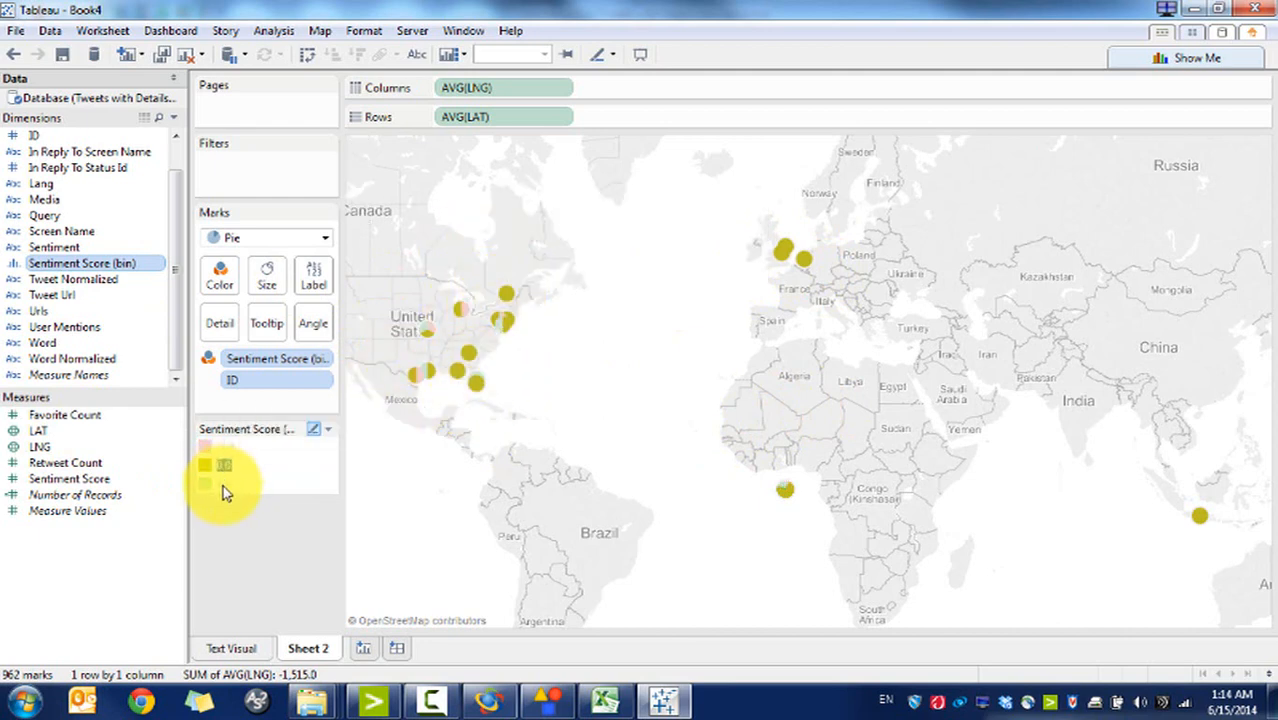
left_click(223, 483)
left_click(222, 449)
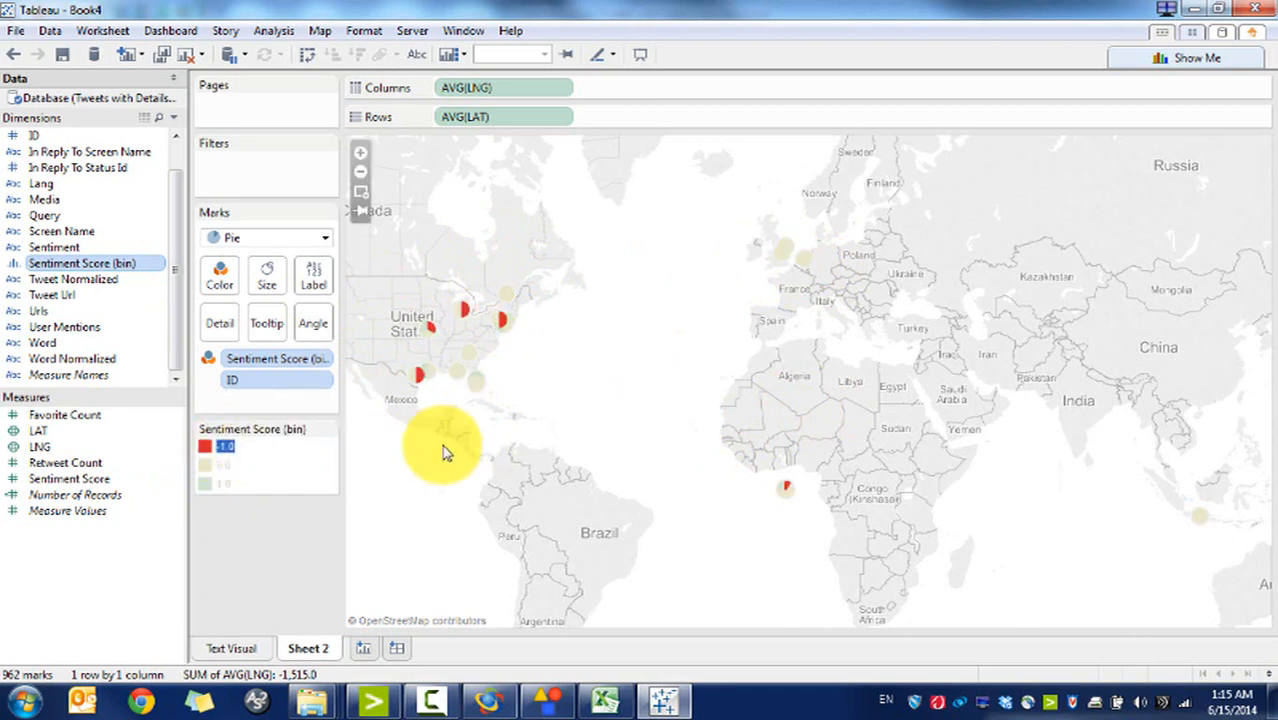
left_click(318, 453)
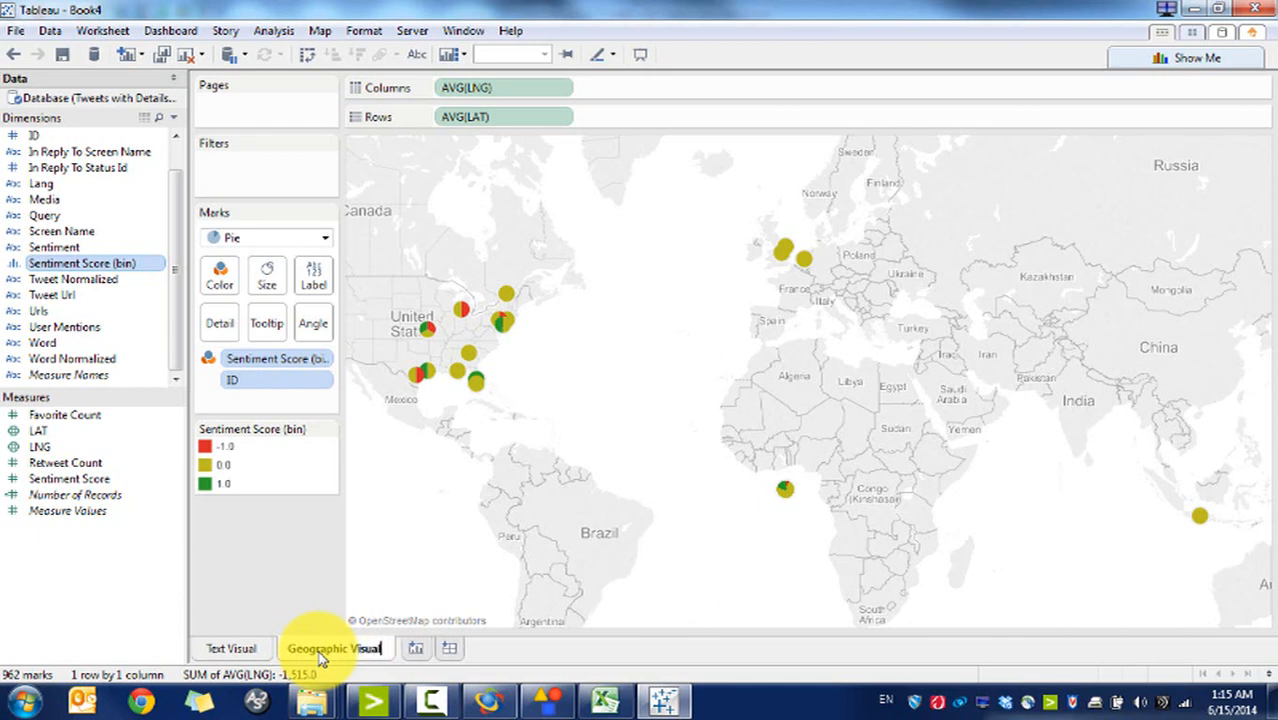
key("Return")
Step: Add a new blank worksheet, briefly placing Created At on Columns and then removing it
left_click(410, 649)
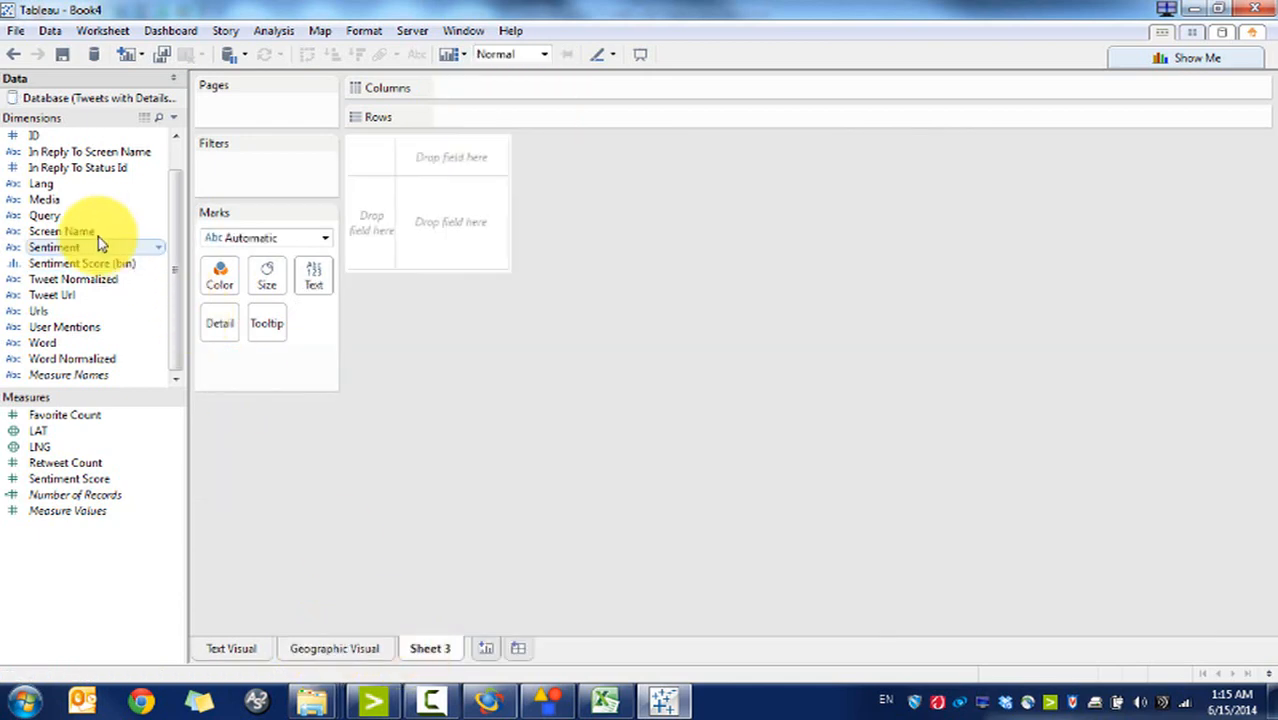
scroll(160, 160, "up", 2)
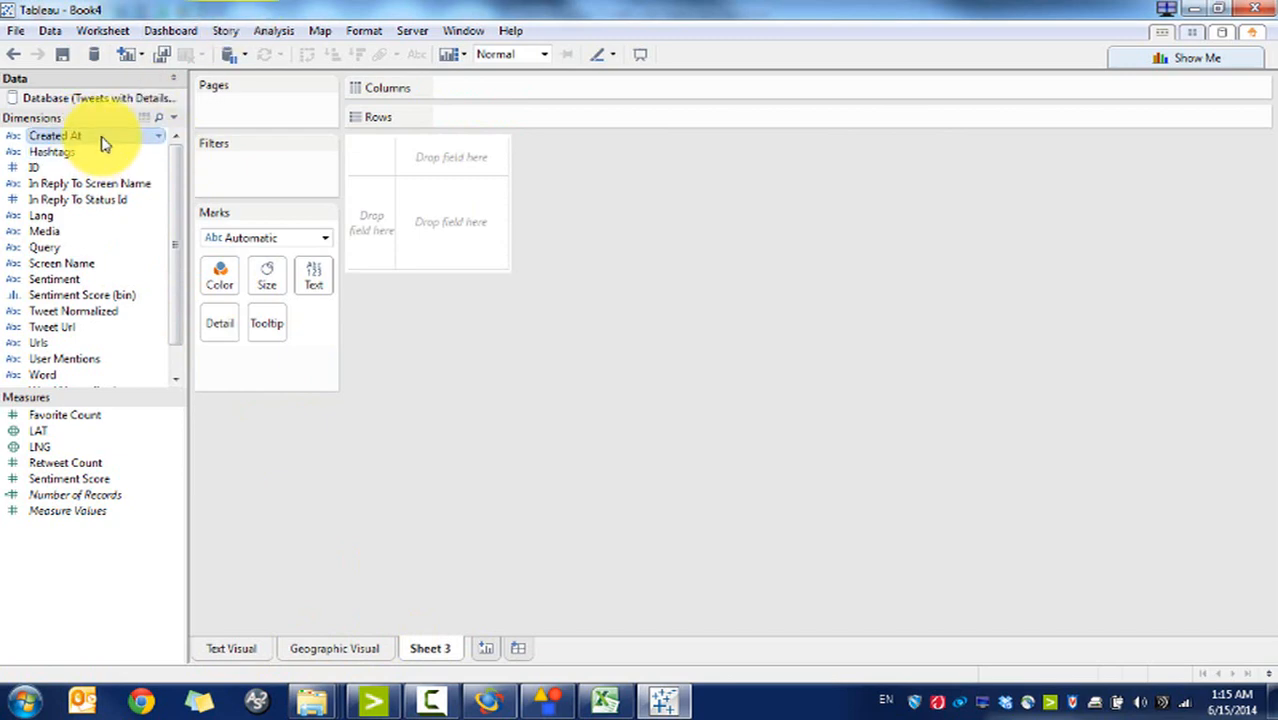
left_click_drag(100, 138, 480, 92)
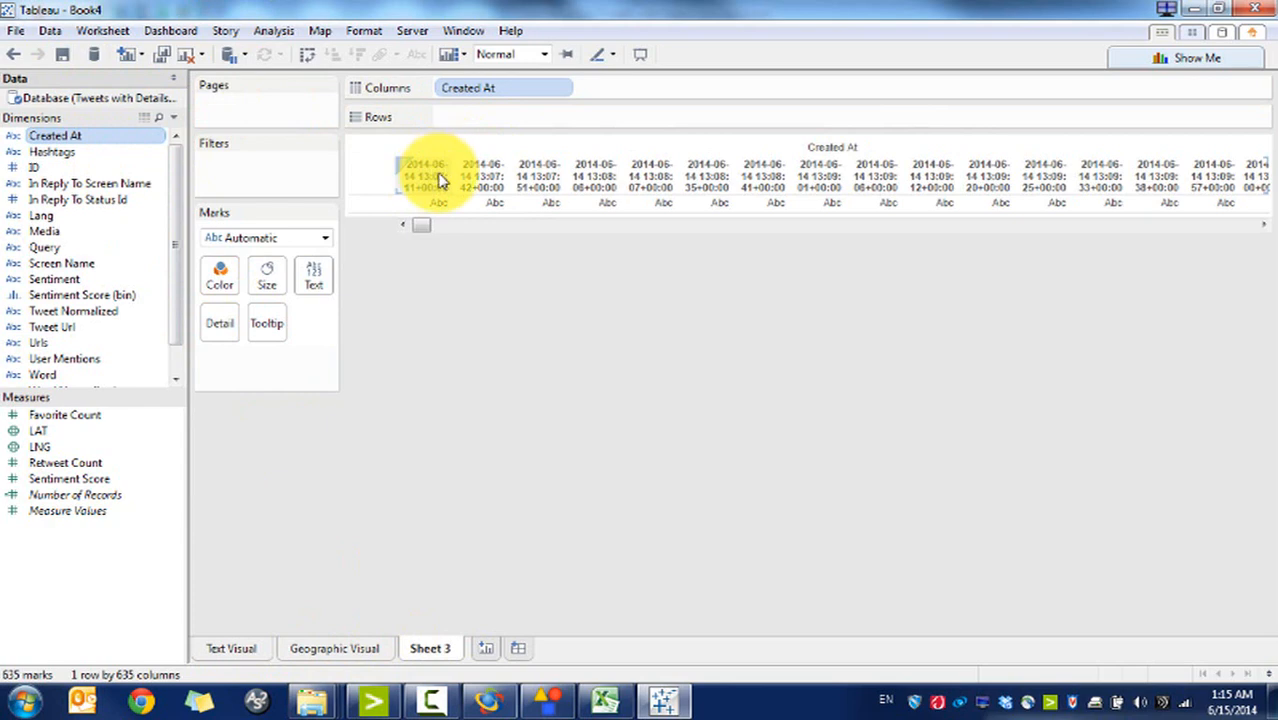
left_click_drag(471, 94, 118, 192)
Step: Create the calculated field 'Created Time' with formula DATETIME(LEFT([Created At],19))
left_click(280, 33)
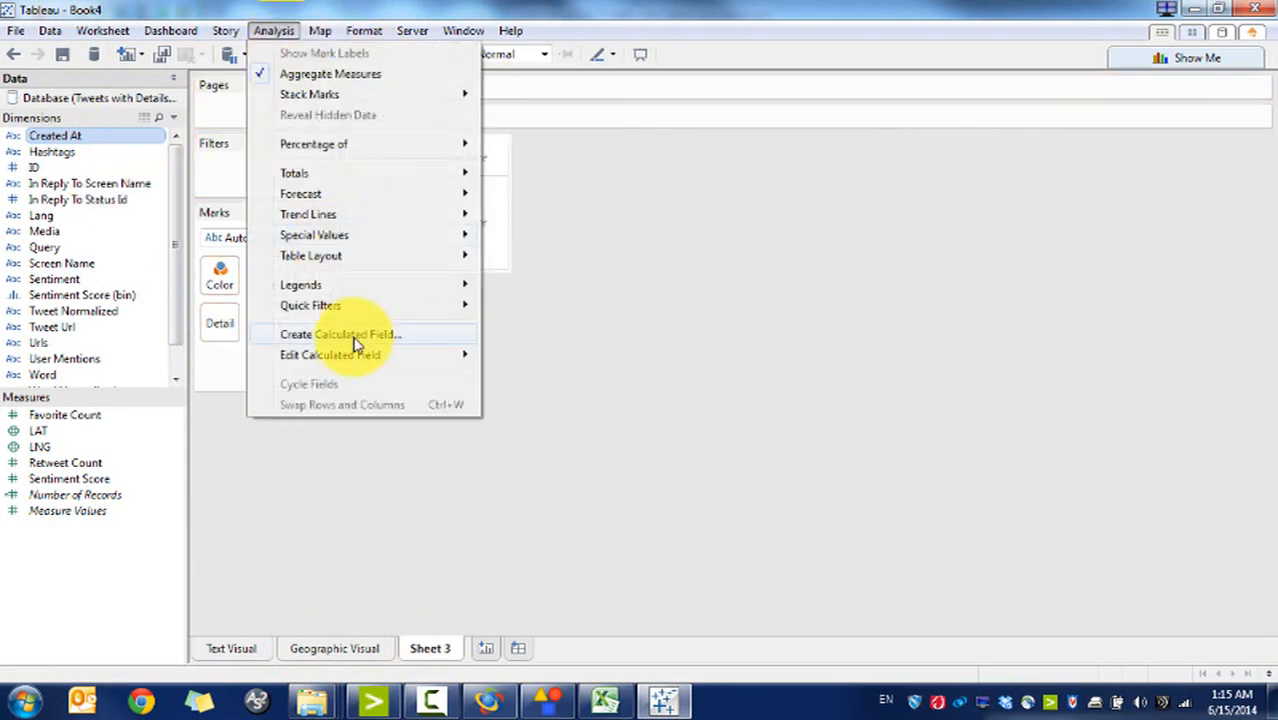
left_click(388, 335)
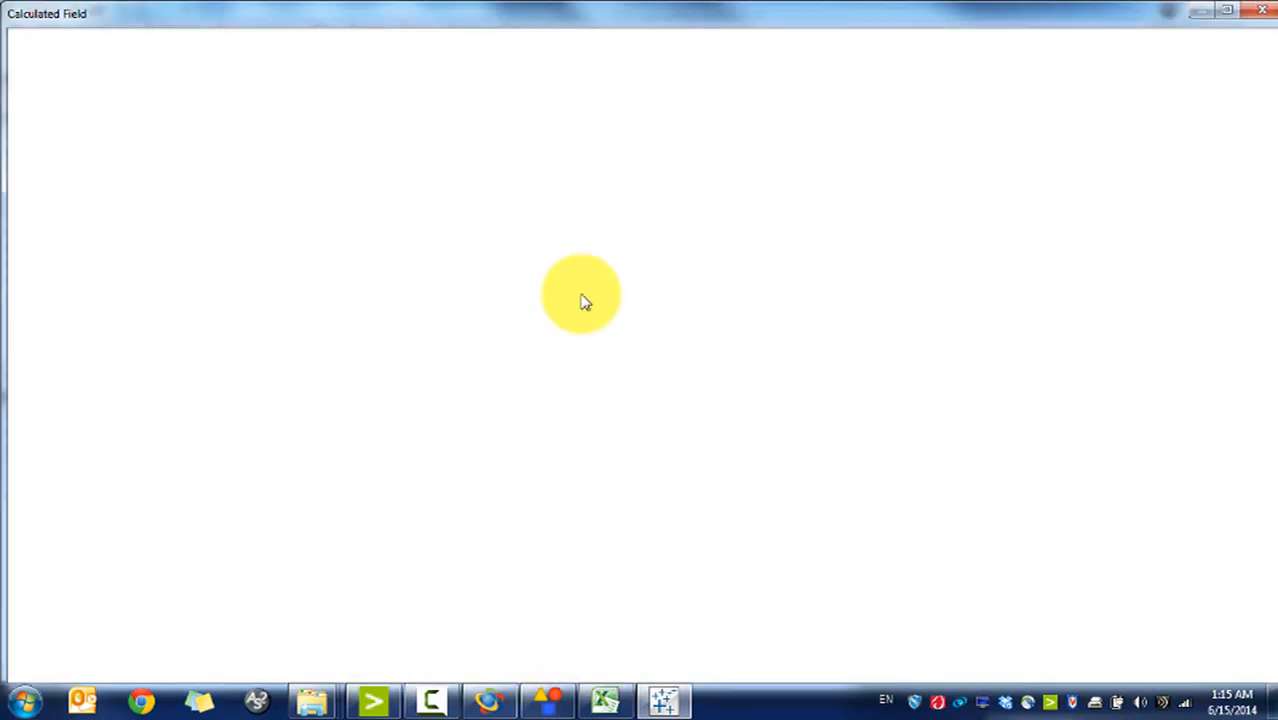
type("Created Ti")
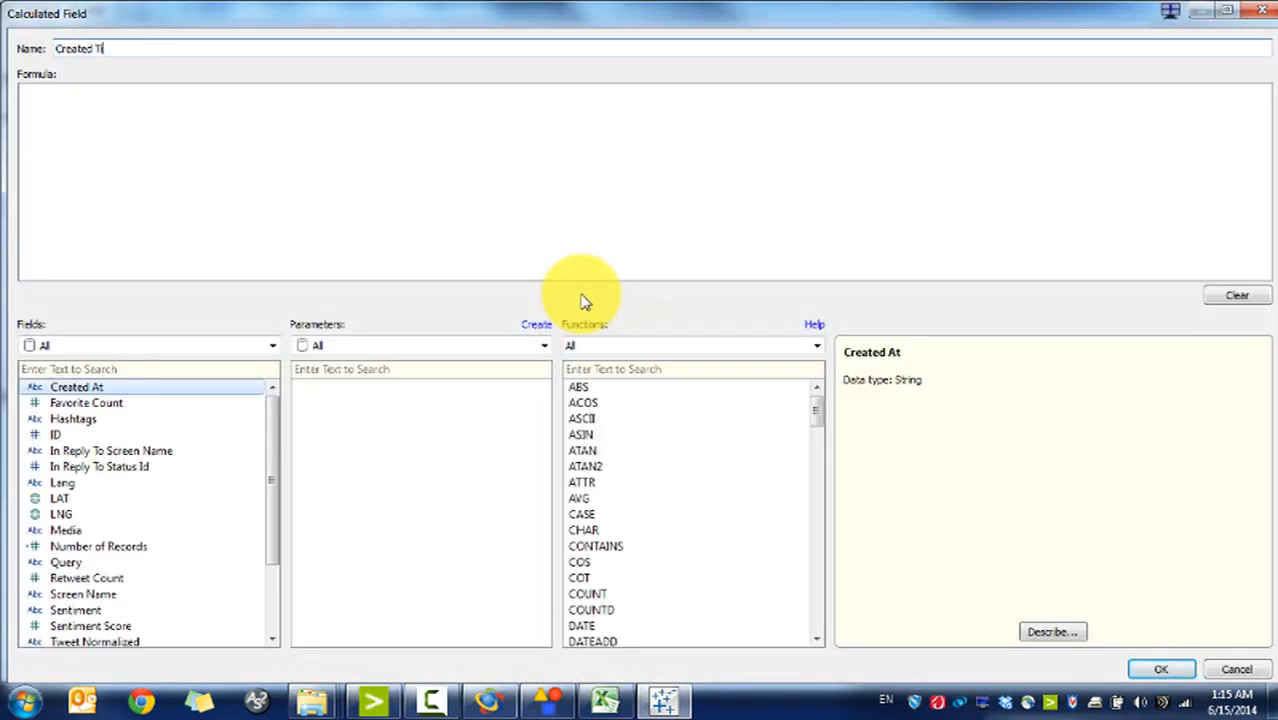
type("me")
left_click(352, 216)
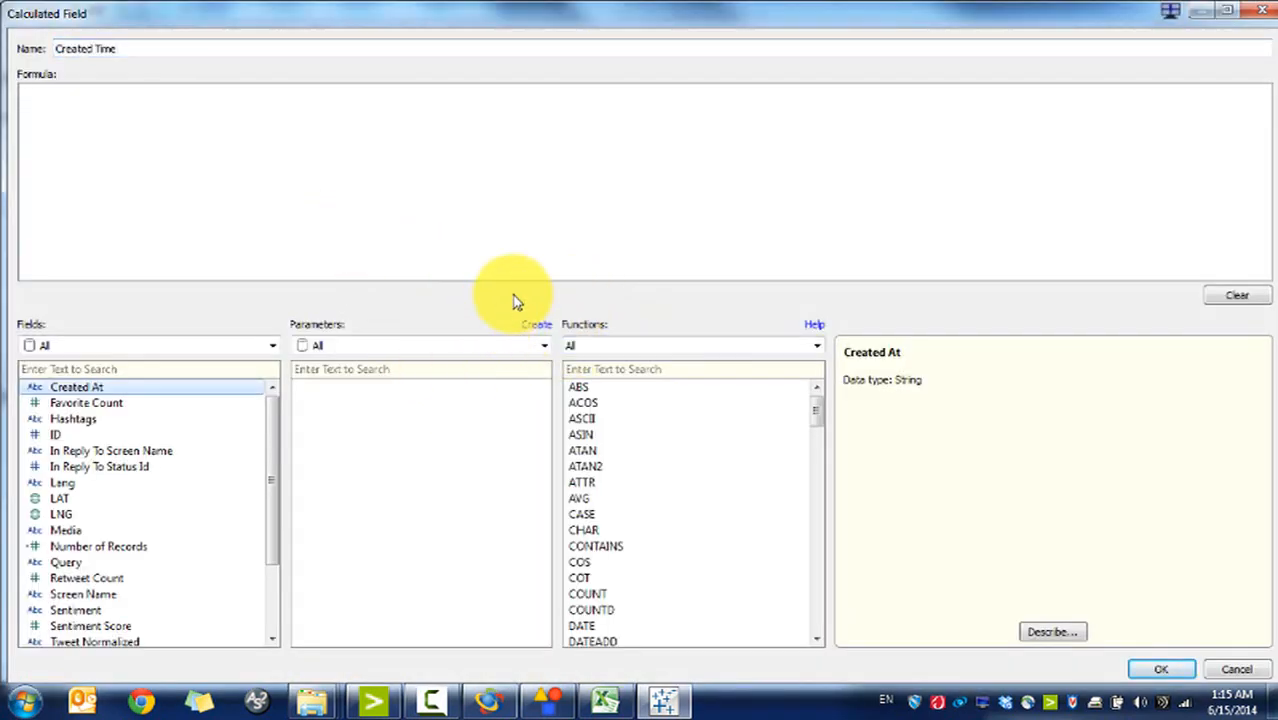
type("LEFT(")
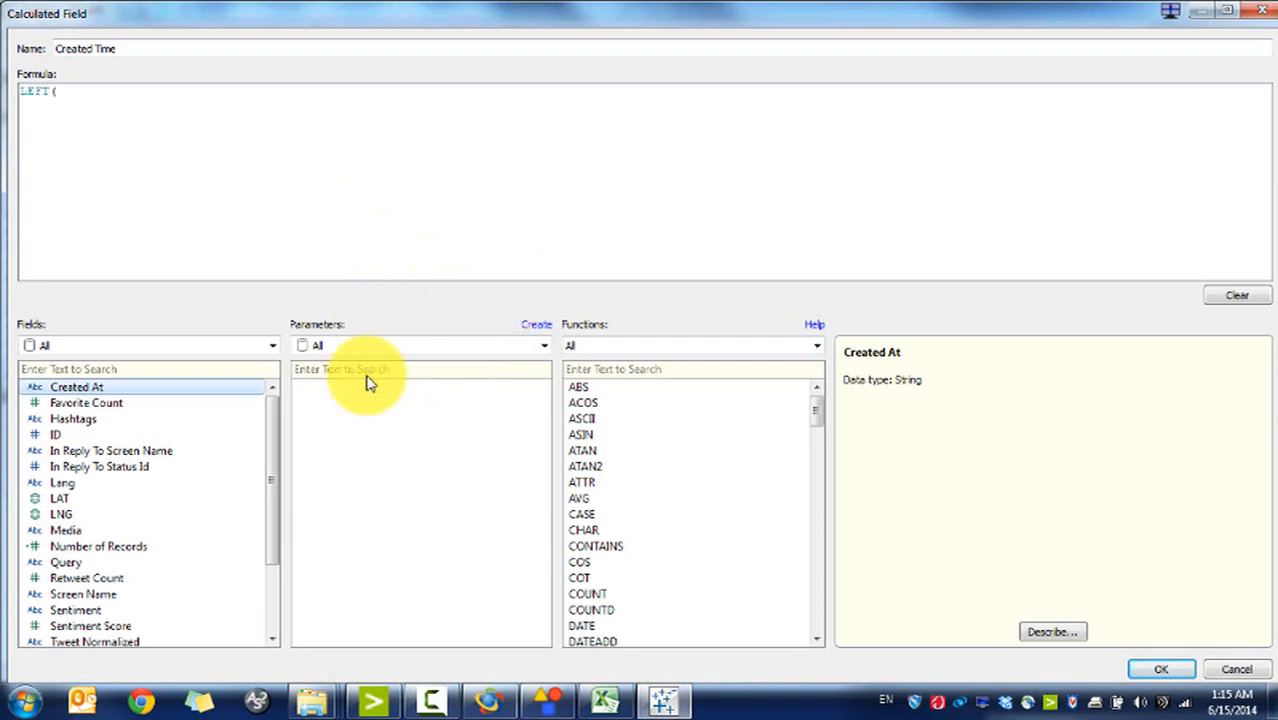
double_click(80, 388)
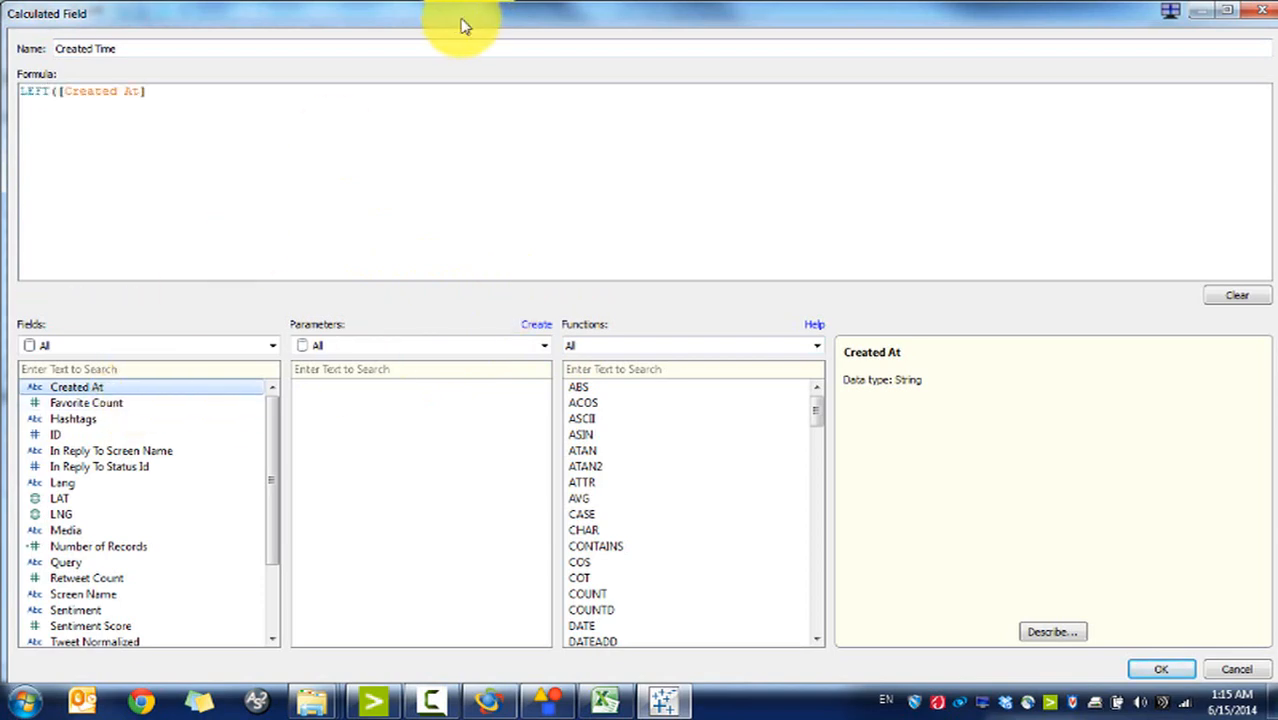
double_click(462, 25)
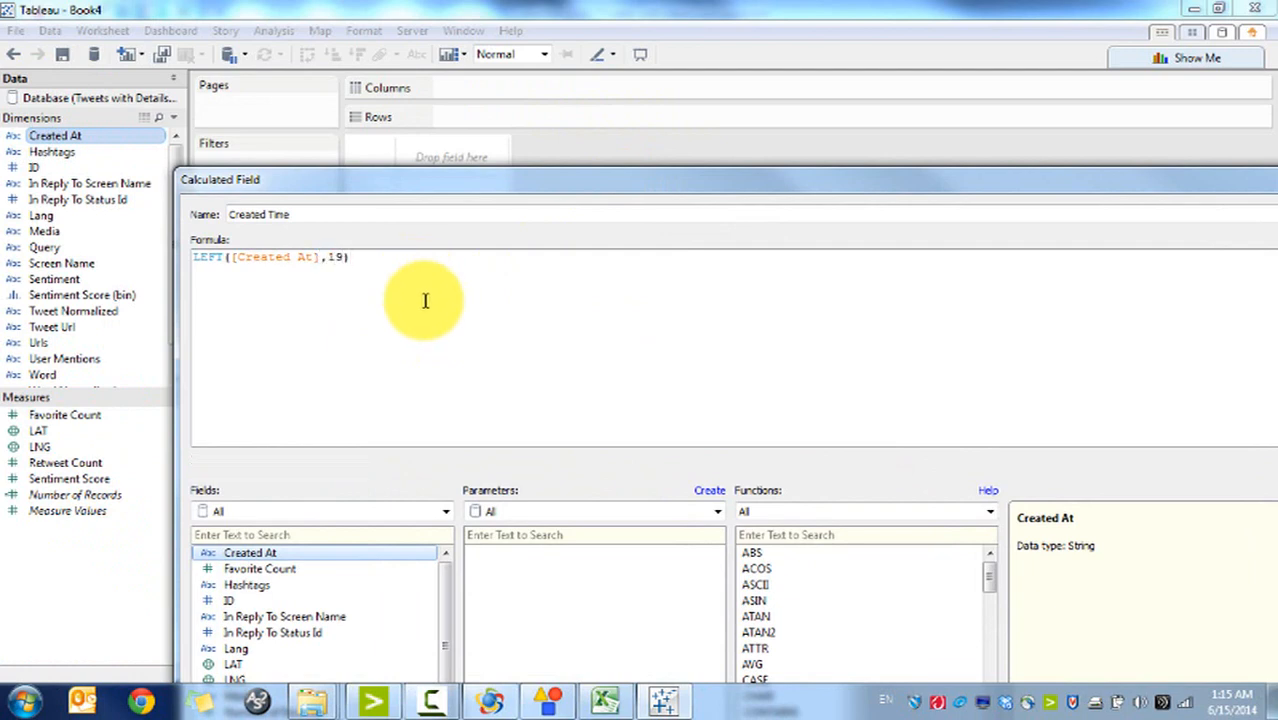
key("Home")
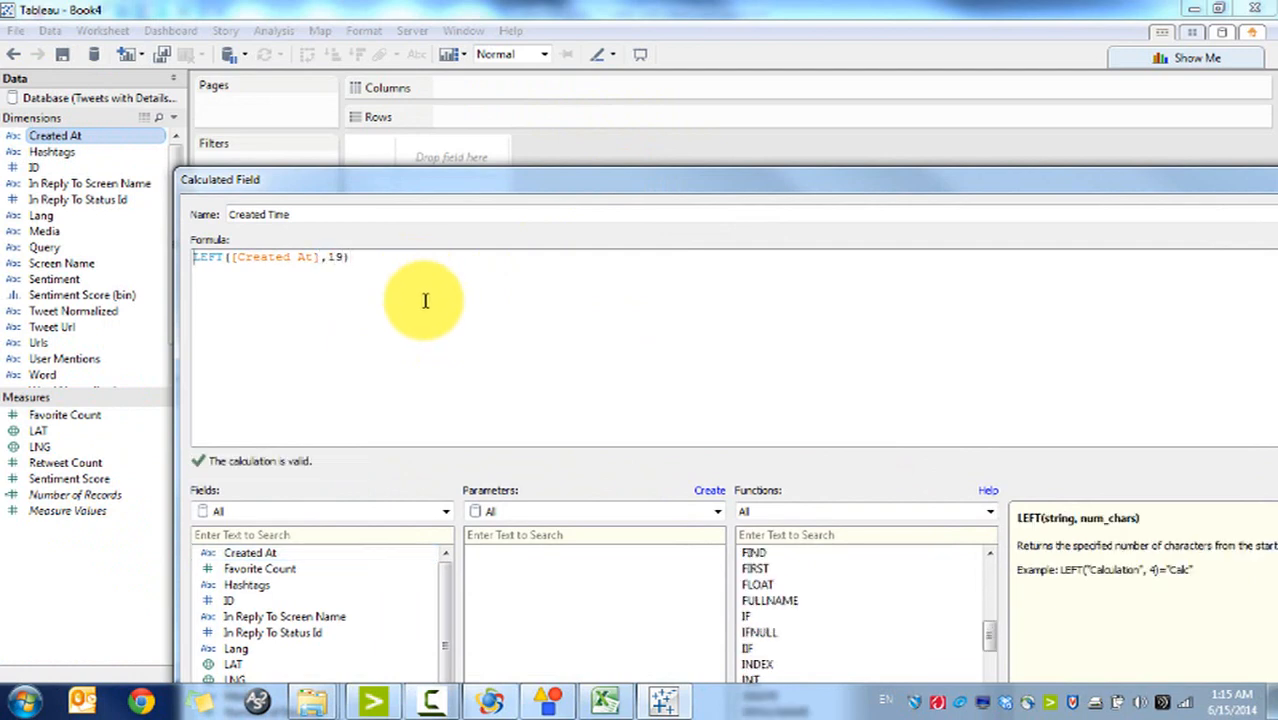
type("DATETIME(")
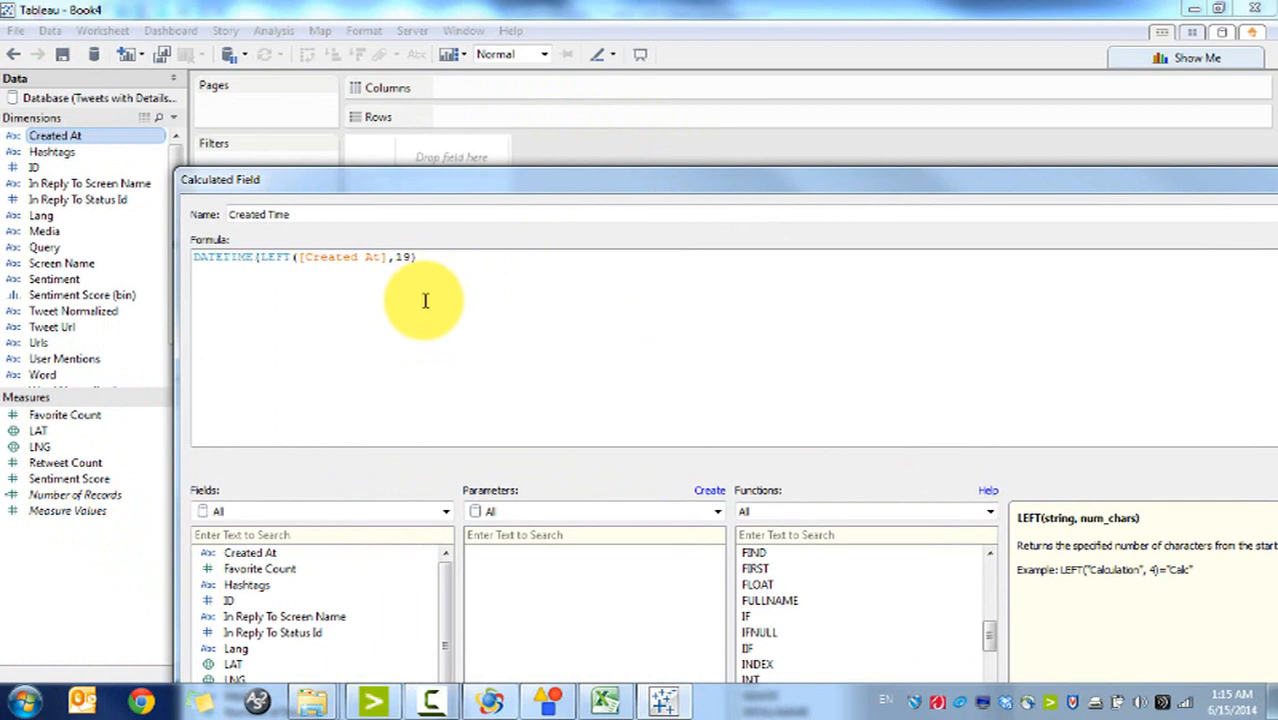
left_click_drag(456, 179, 394, 66)
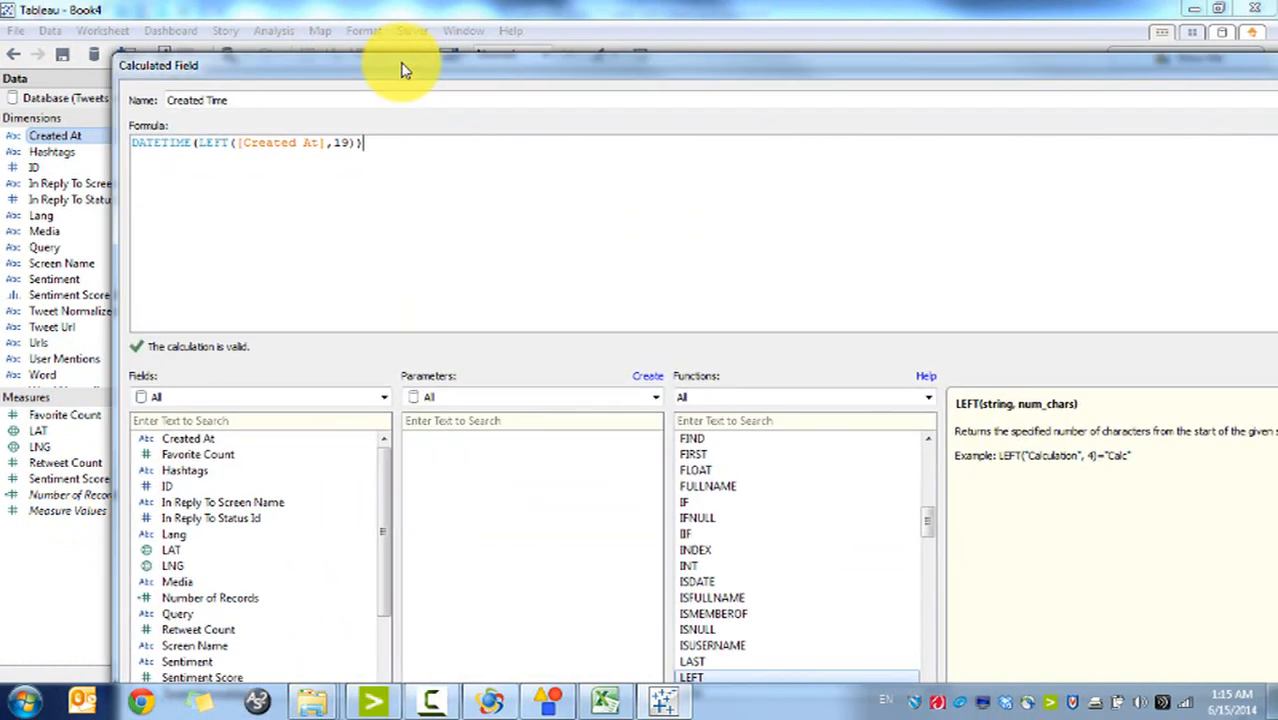
double_click(856, 68)
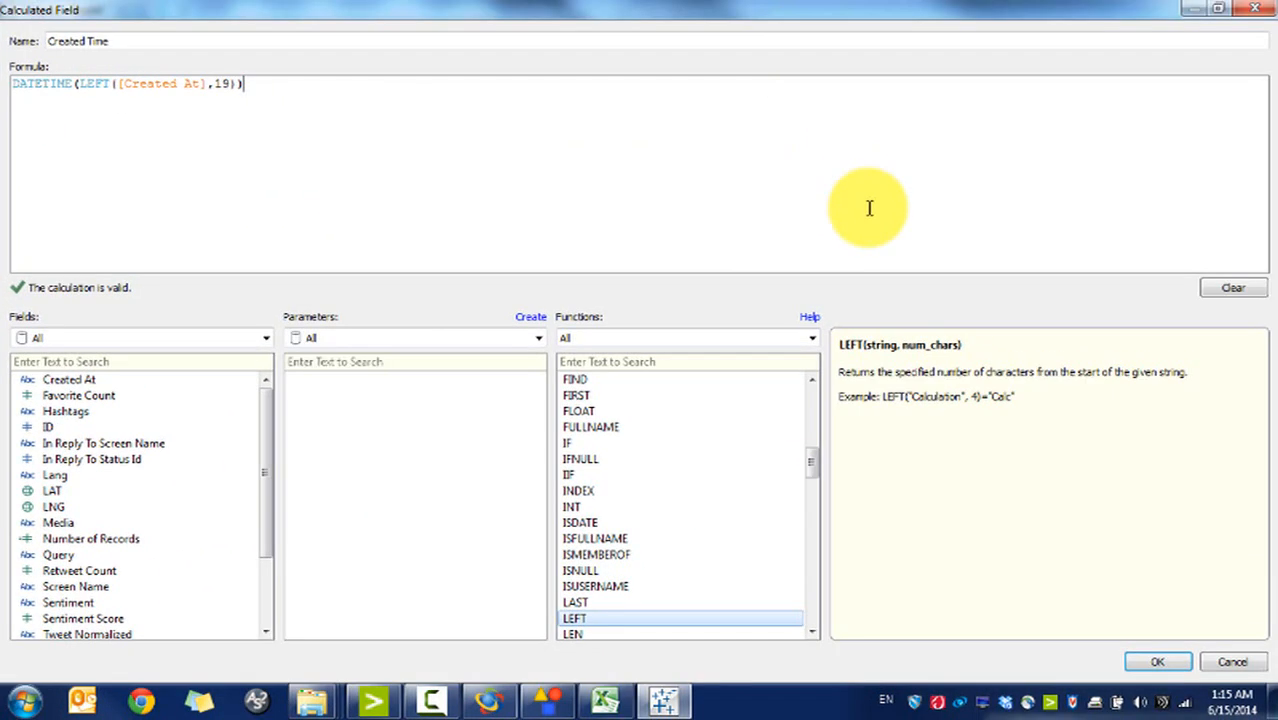
left_click(1160, 663)
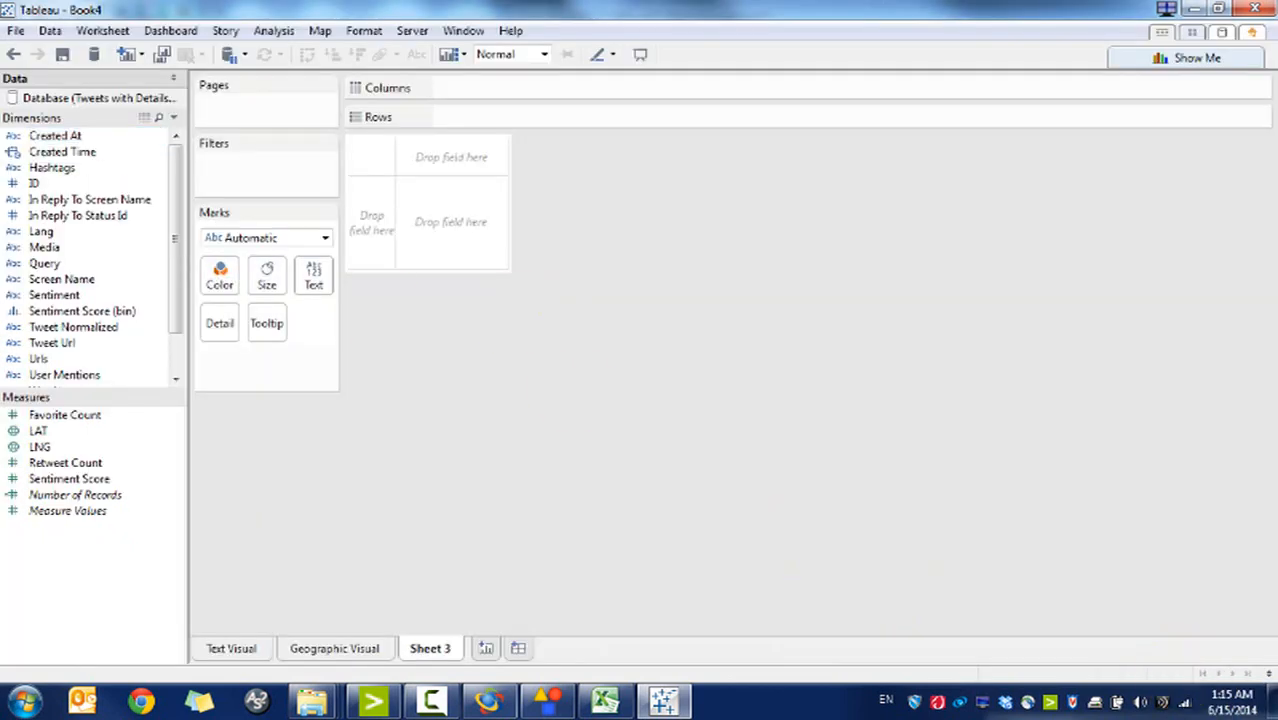
Step: Plot Number of Records over Created Time broken down by minute as a line
left_click_drag(110, 160, 500, 95)
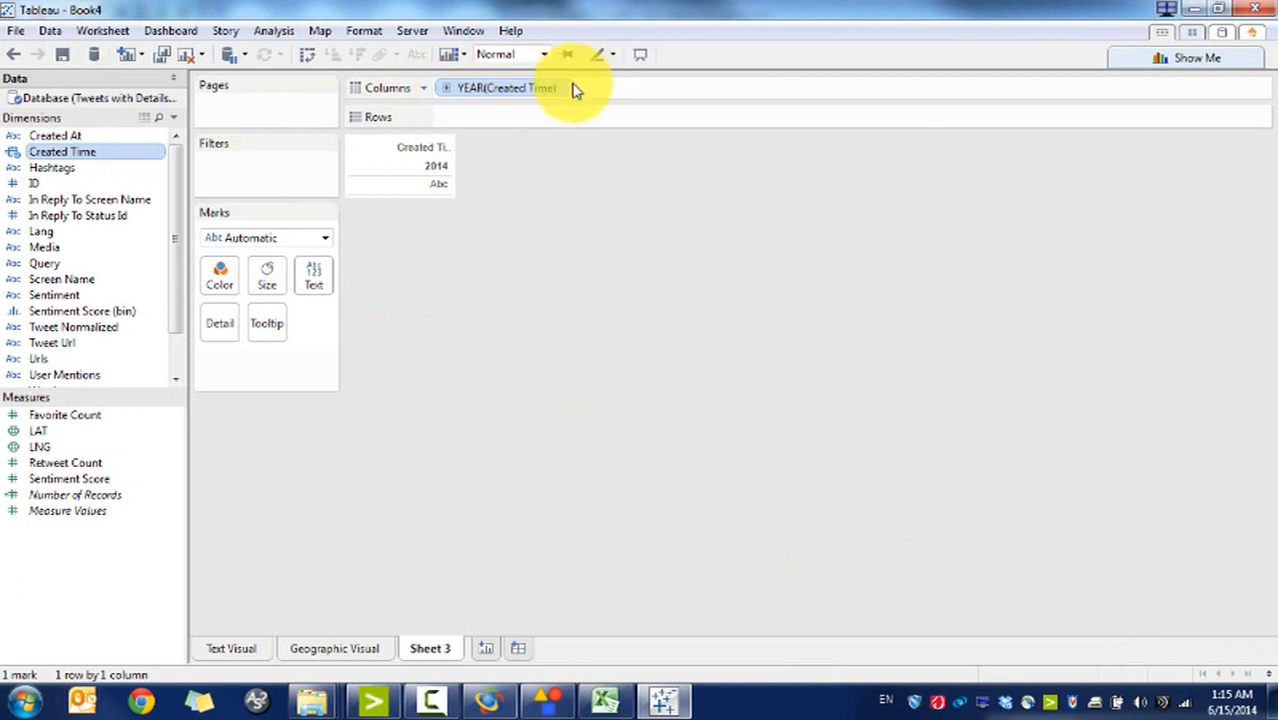
left_click(565, 92)
mouse_move(571, 500)
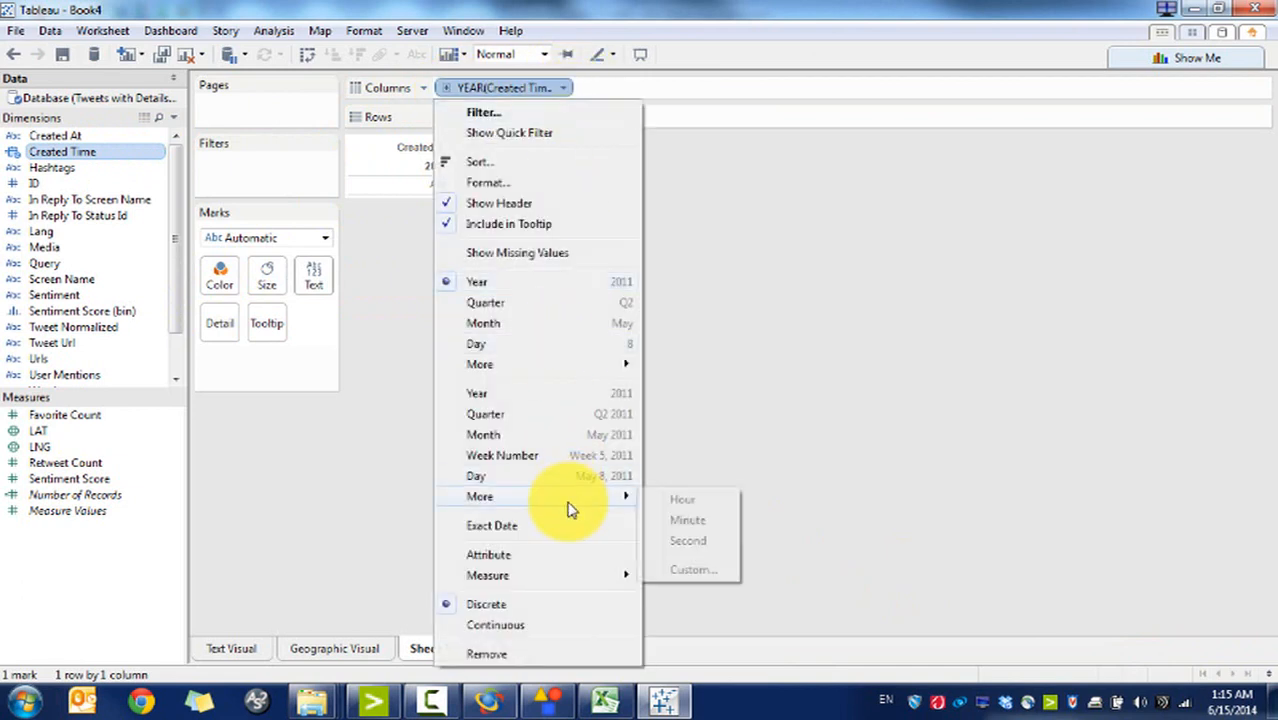
left_click(695, 520)
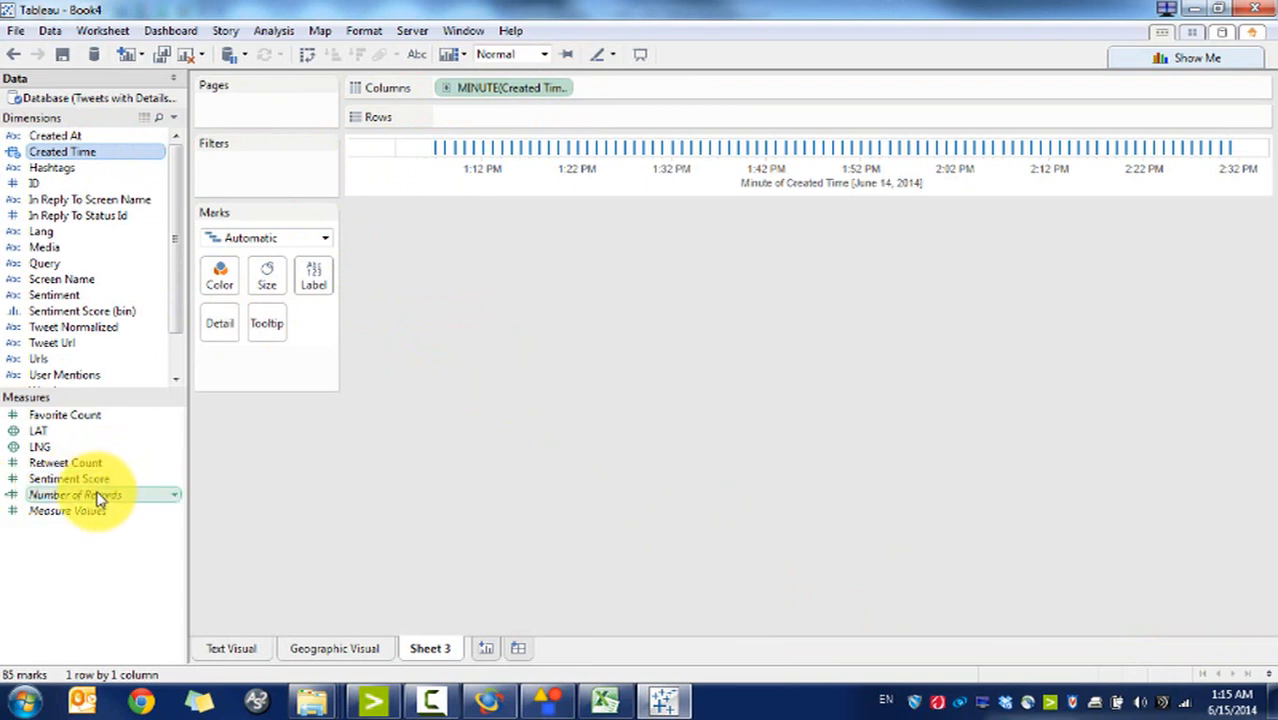
left_click_drag(100, 500, 462, 134)
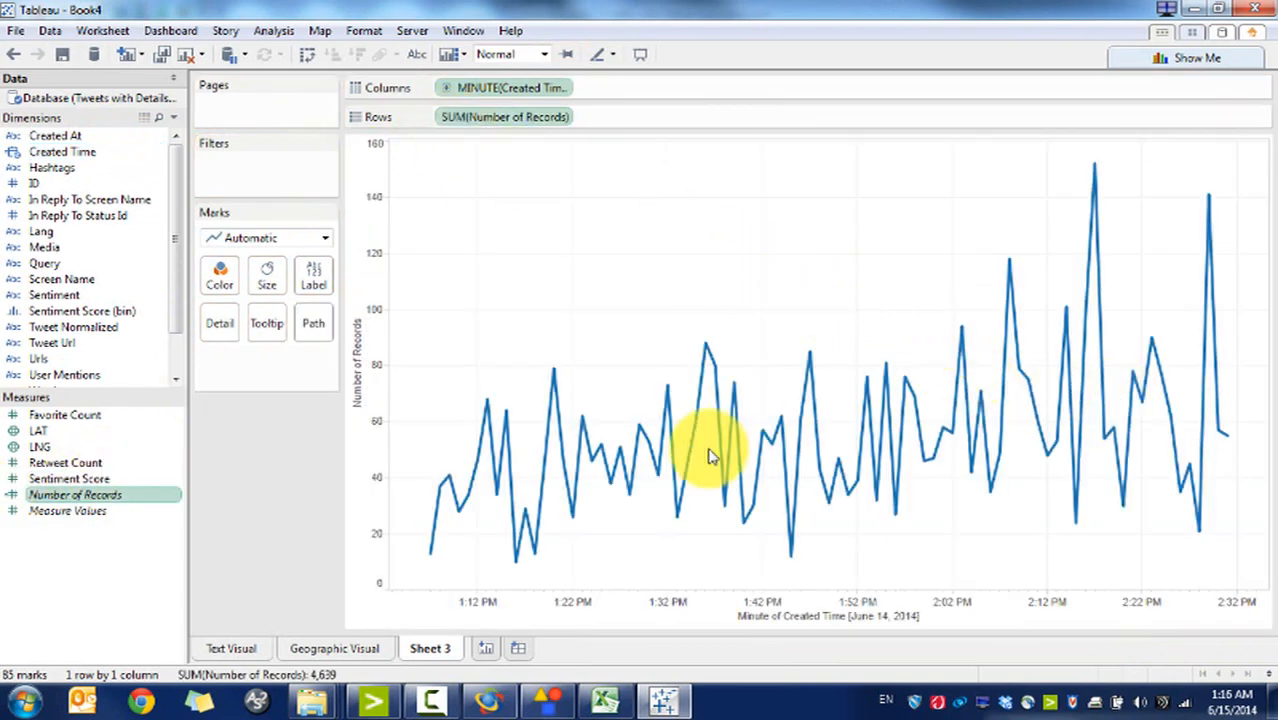
mouse_move(1092, 188)
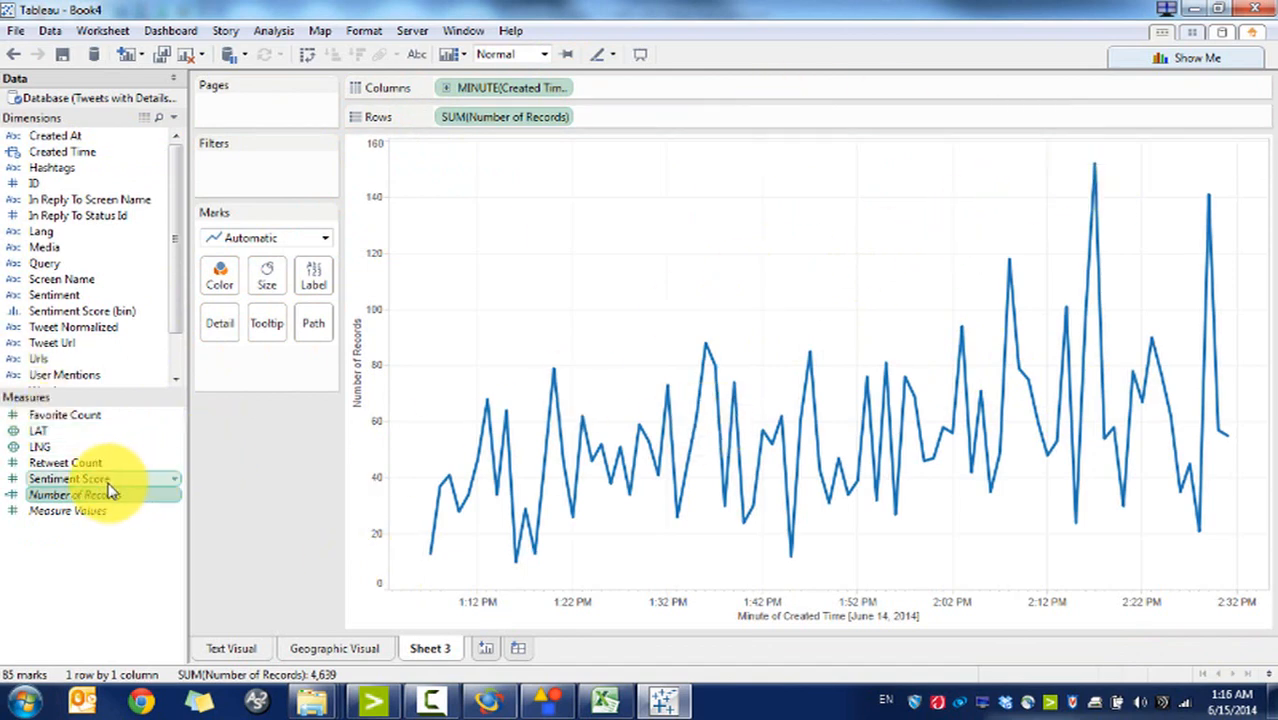
Step: Colour the line by Sentiment Score, then add a new blank Sheet 4
left_click_drag(70, 479, 222, 282)
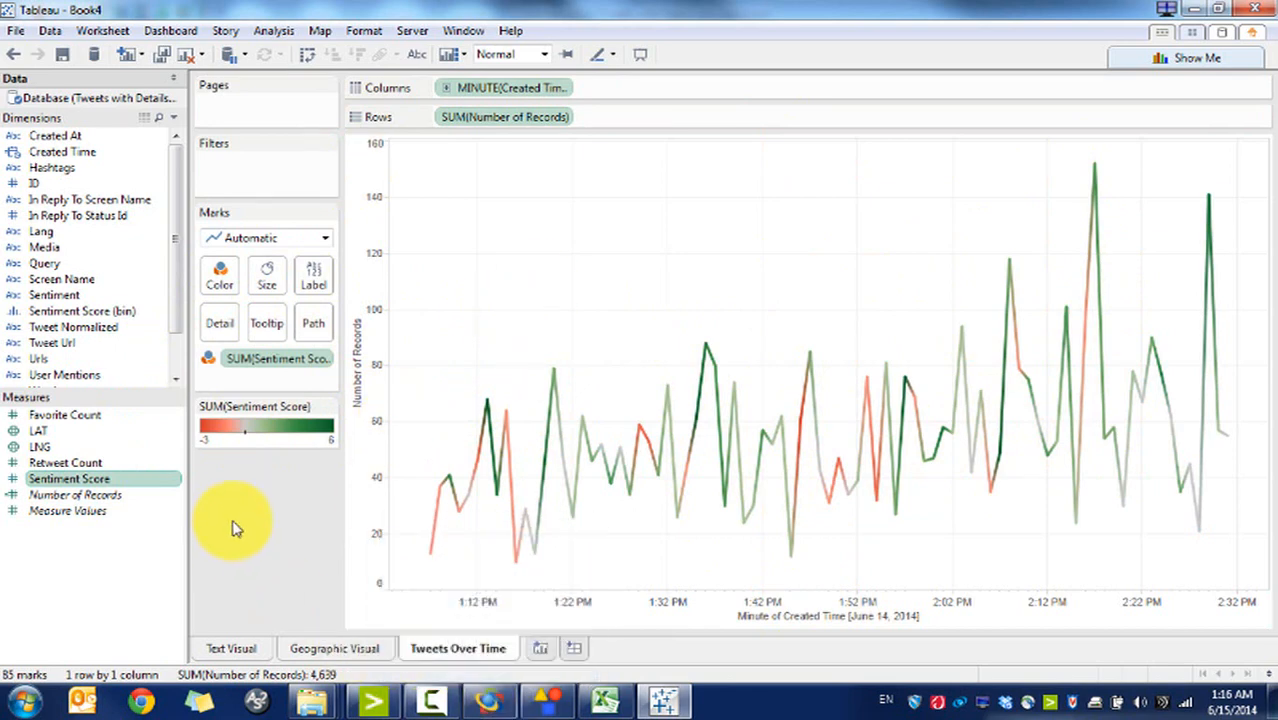
left_click(126, 482)
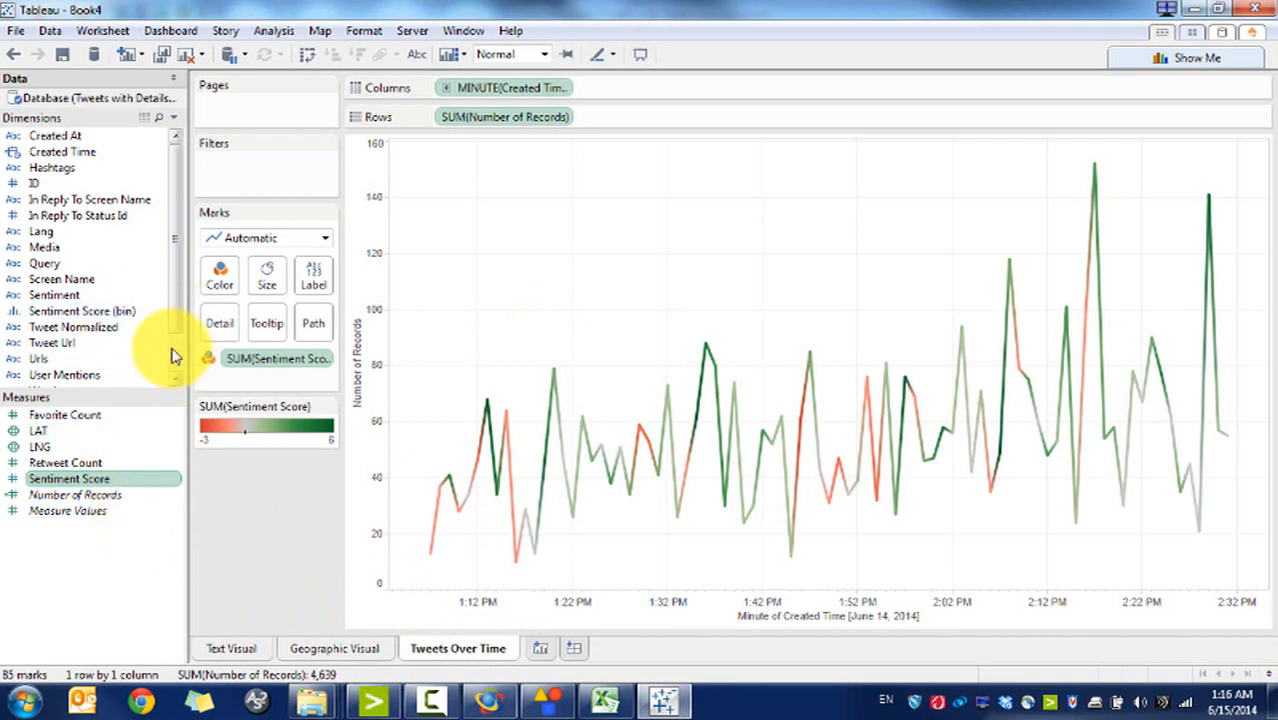
scroll(172, 356, "down", 1)
scroll(177, 326, "up", 1)
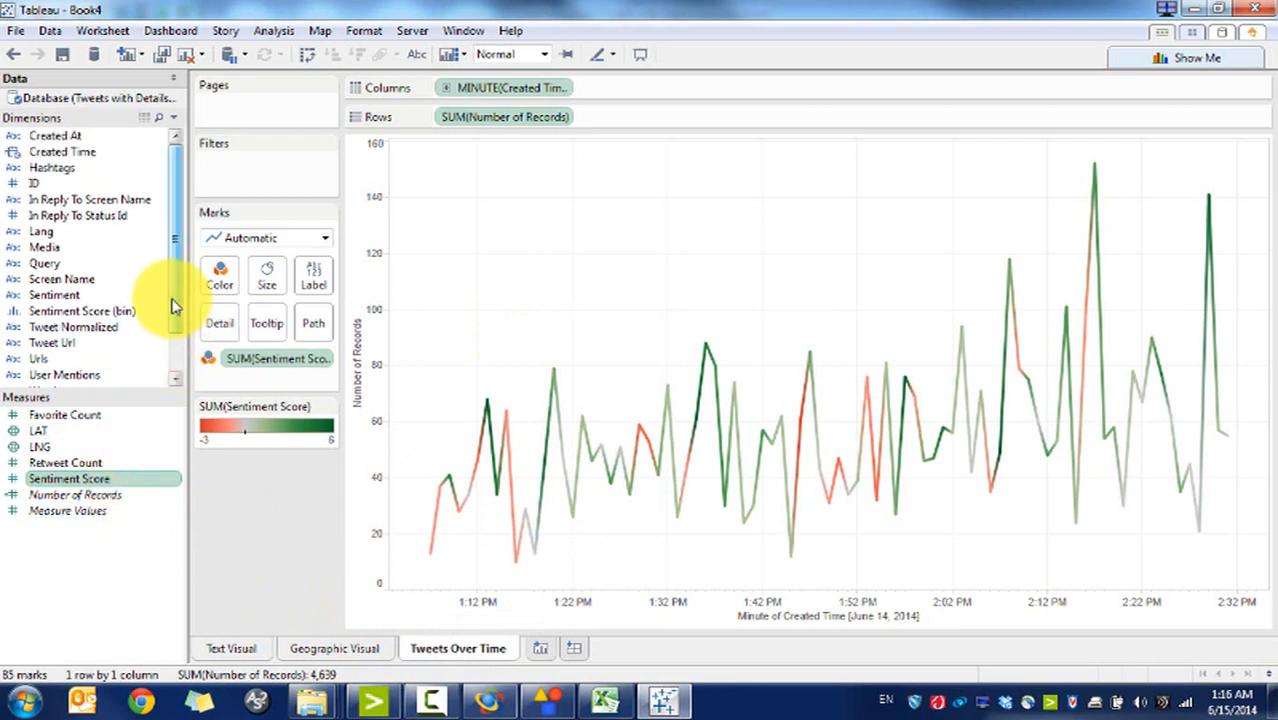
left_click(540, 648)
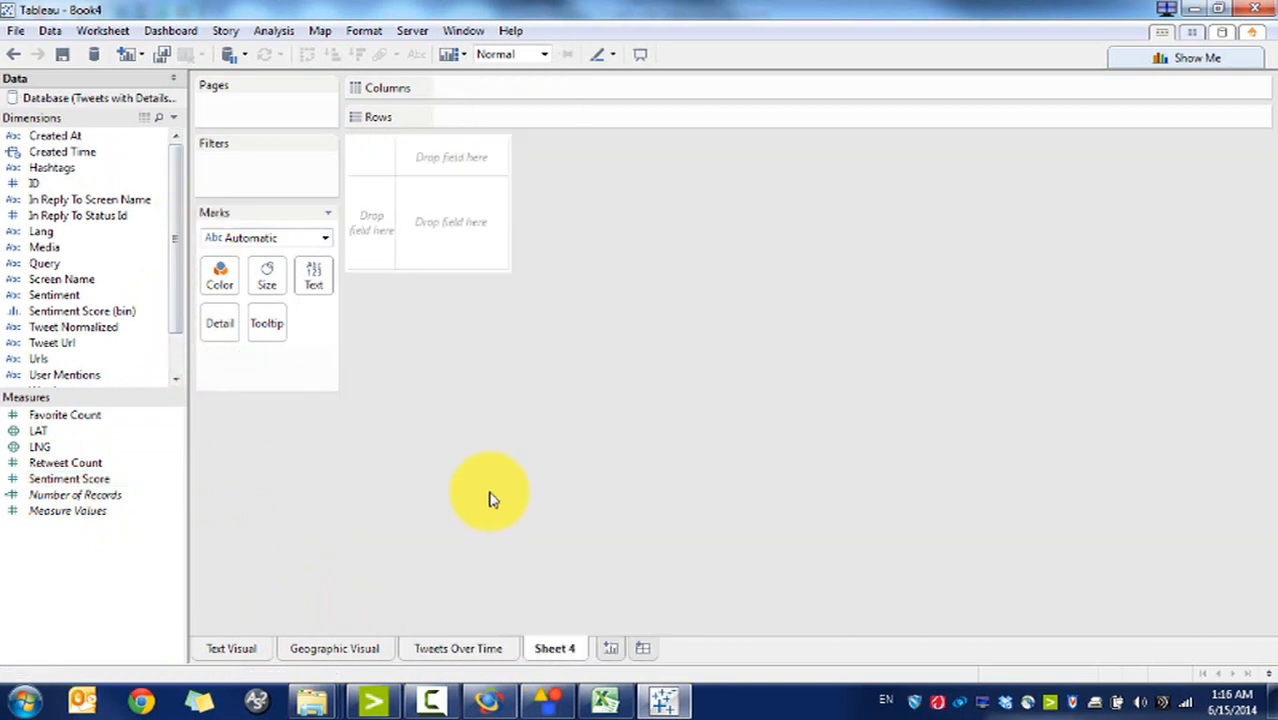
Step: Plot average Sentiment Score for each Lang value
left_click_drag(25, 235, 471, 89)
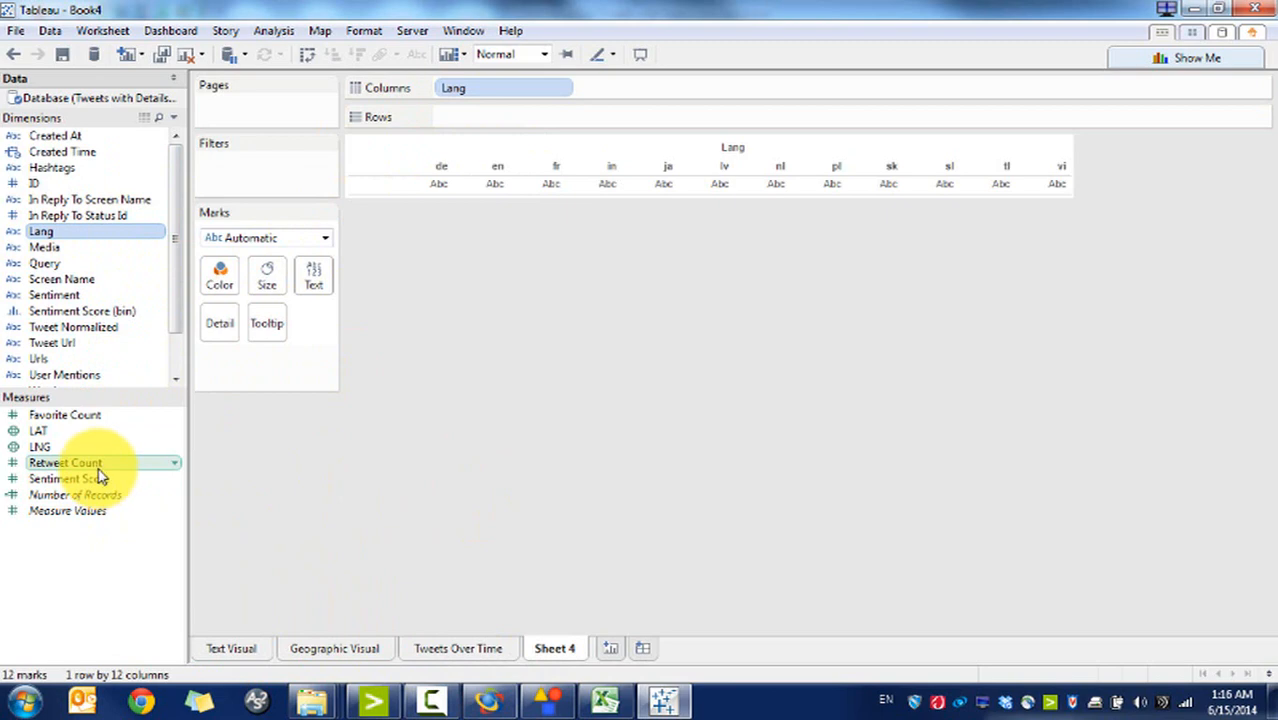
left_click_drag(101, 480, 462, 120)
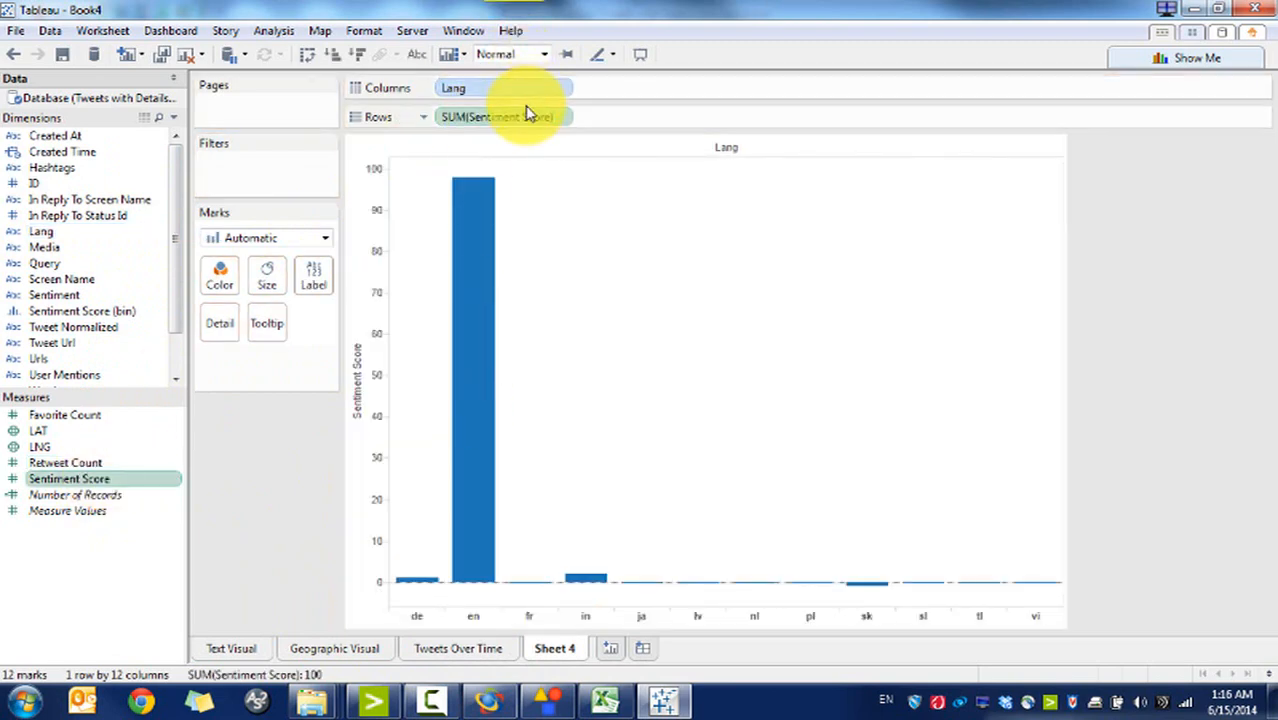
left_click(563, 118)
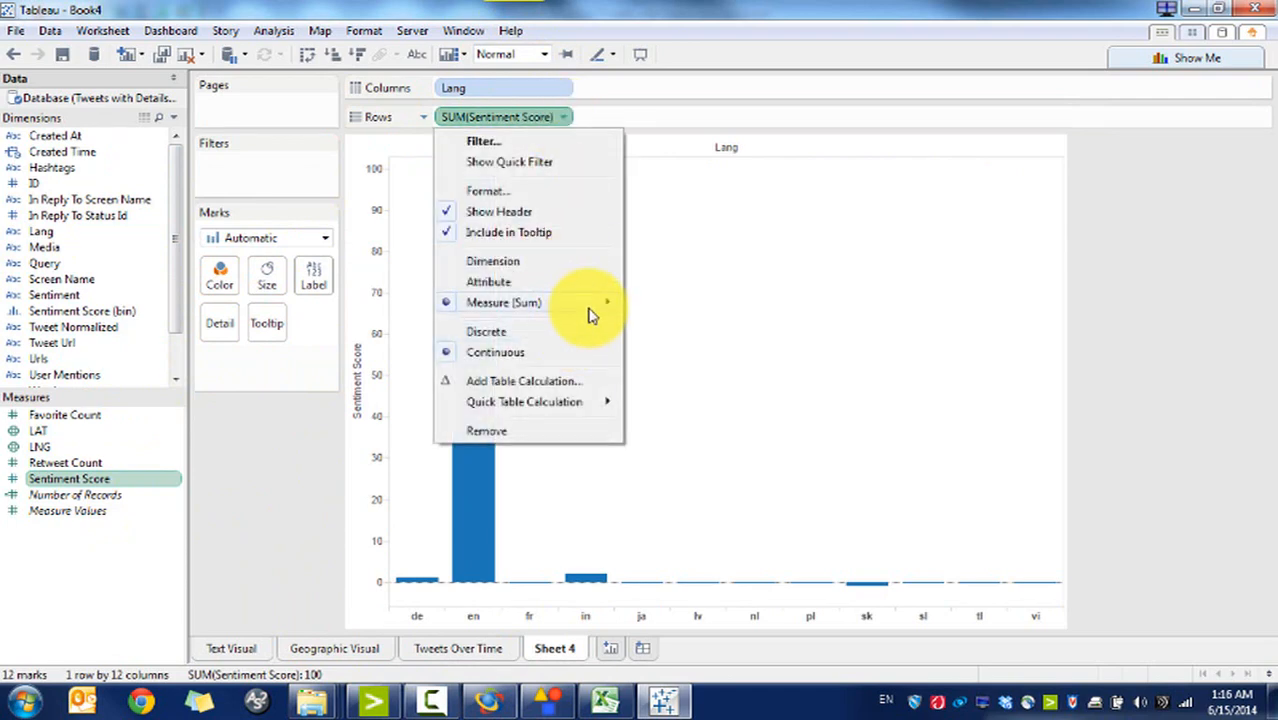
mouse_move(590, 312)
left_click(675, 323)
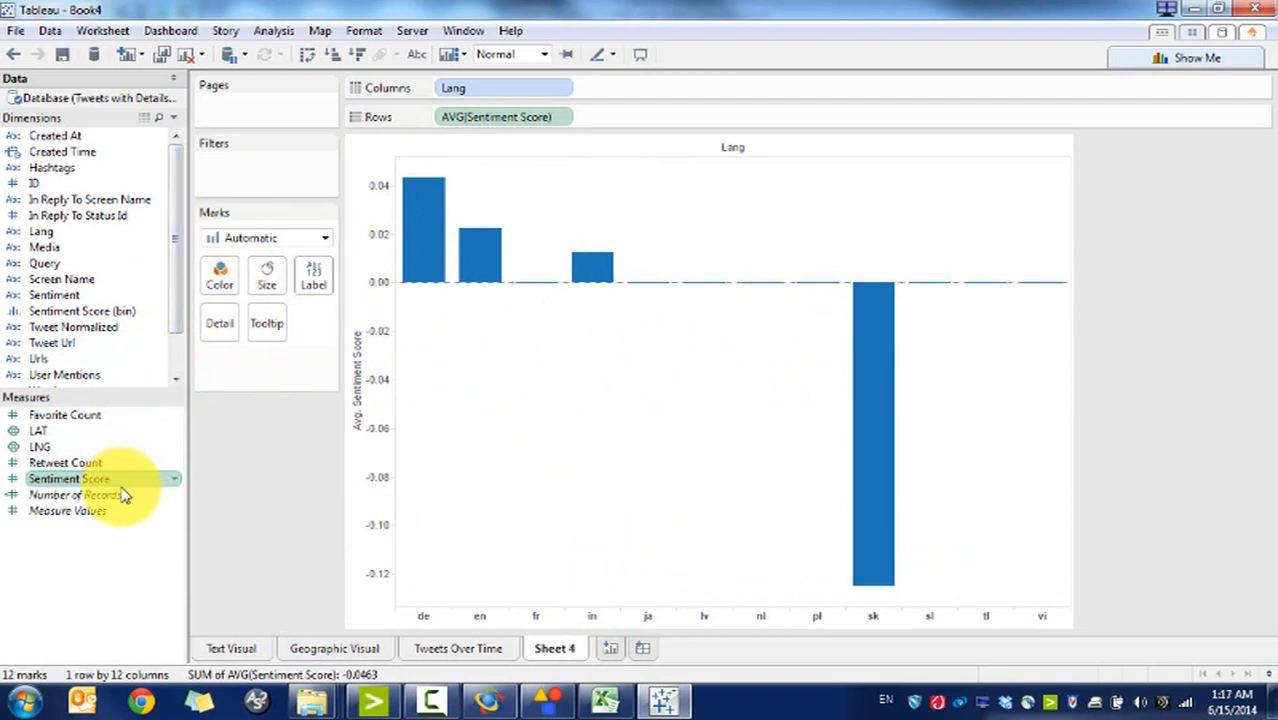
Step: Add Number of Records on a shared dual axis, drawn as a line
left_click_drag(131, 490, 620, 128)
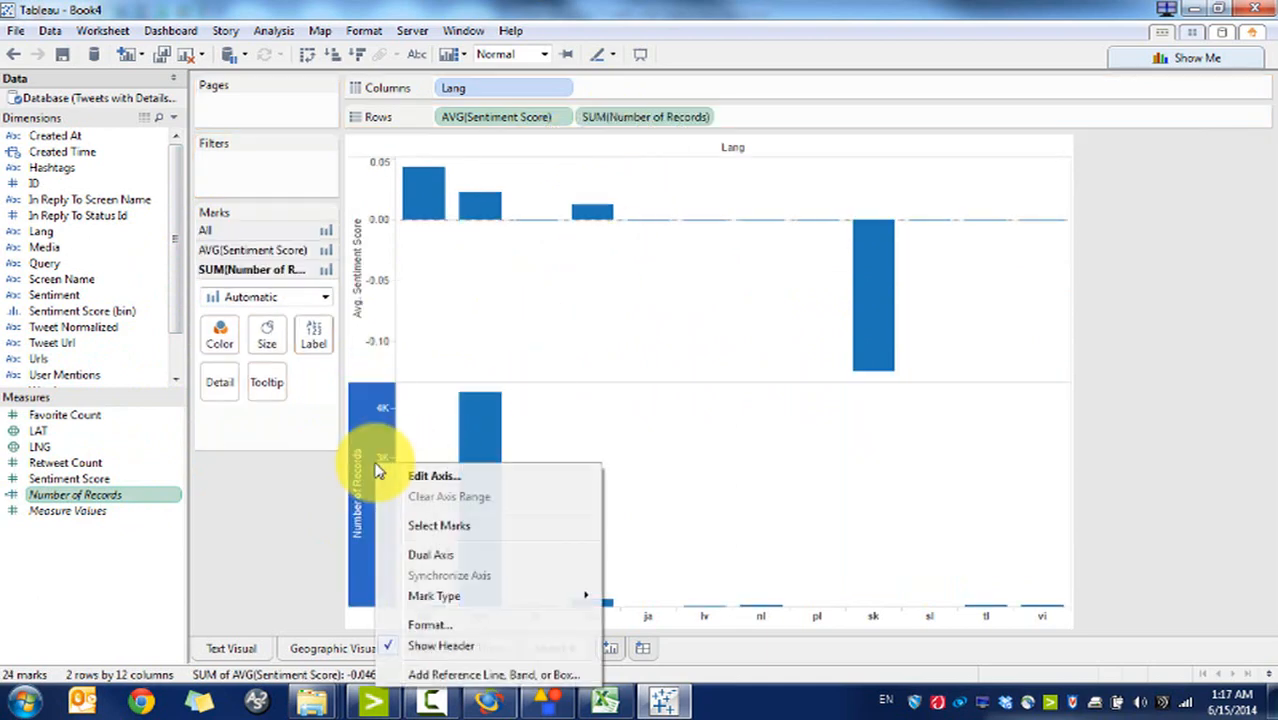
left_click(460, 553)
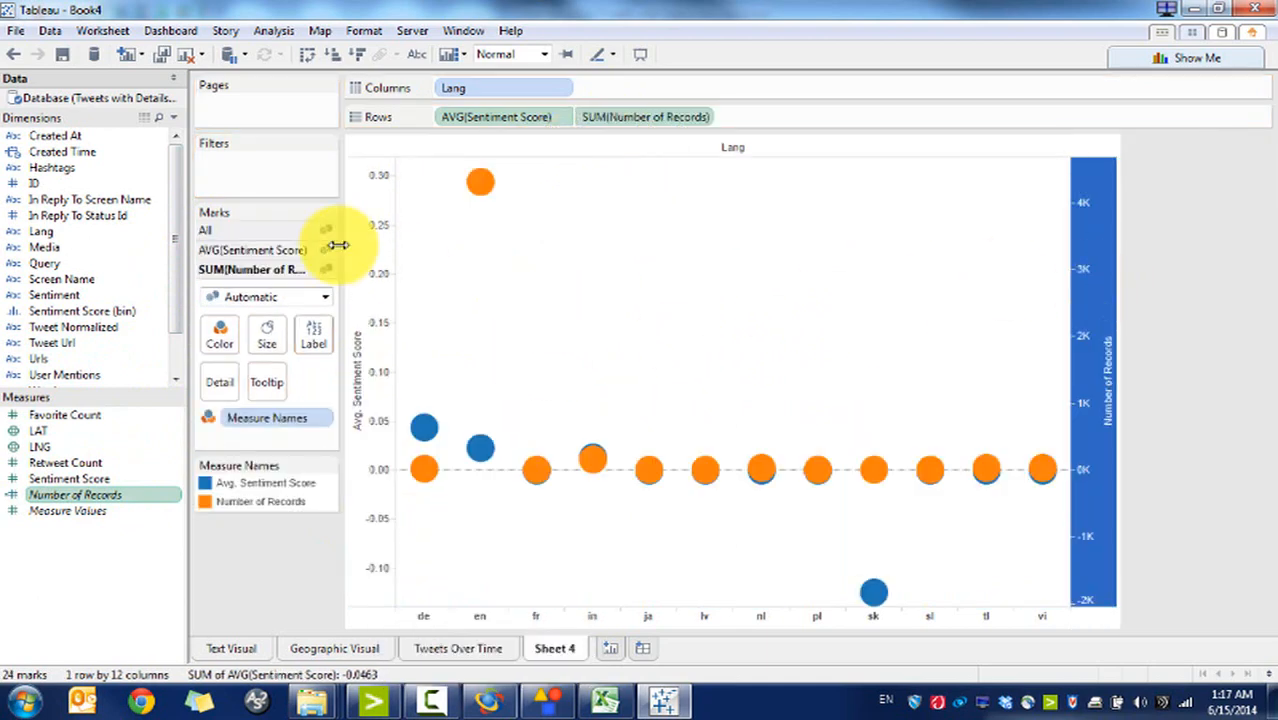
left_click(305, 297)
left_click(281, 336)
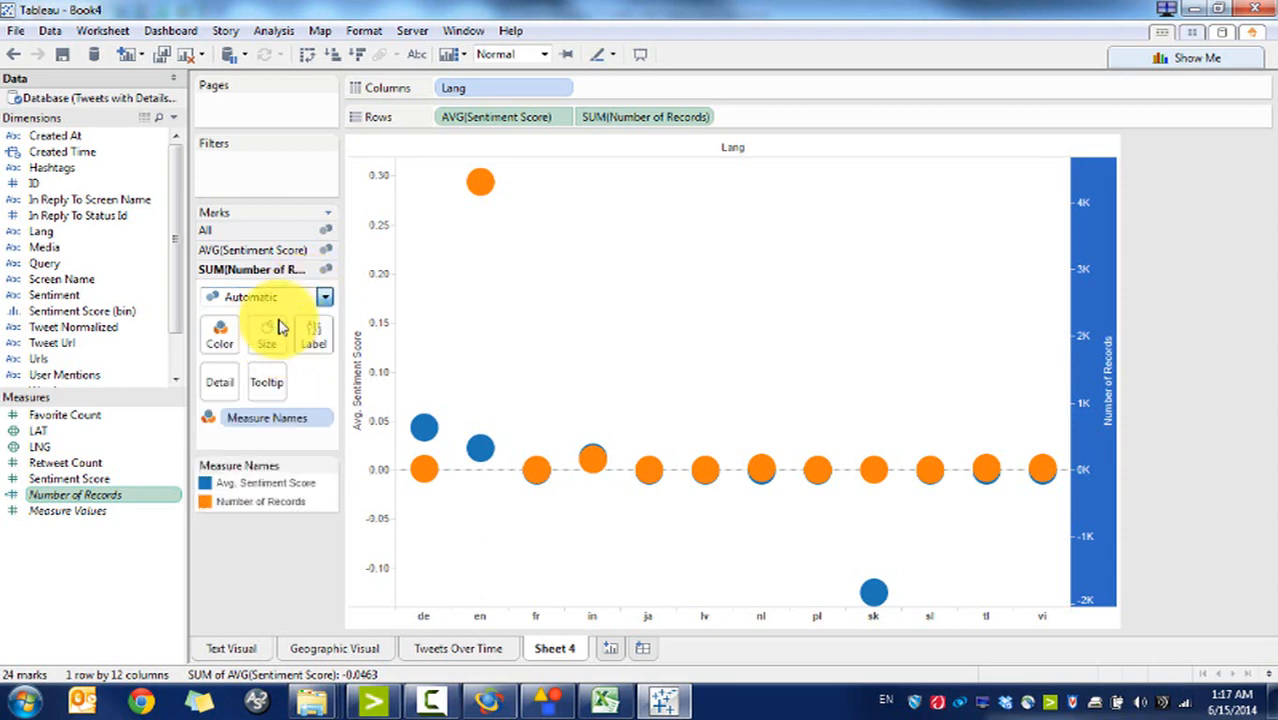
Step: Draw average sentiment as bars and show markers on the records line
left_click(252, 250)
left_click(262, 277)
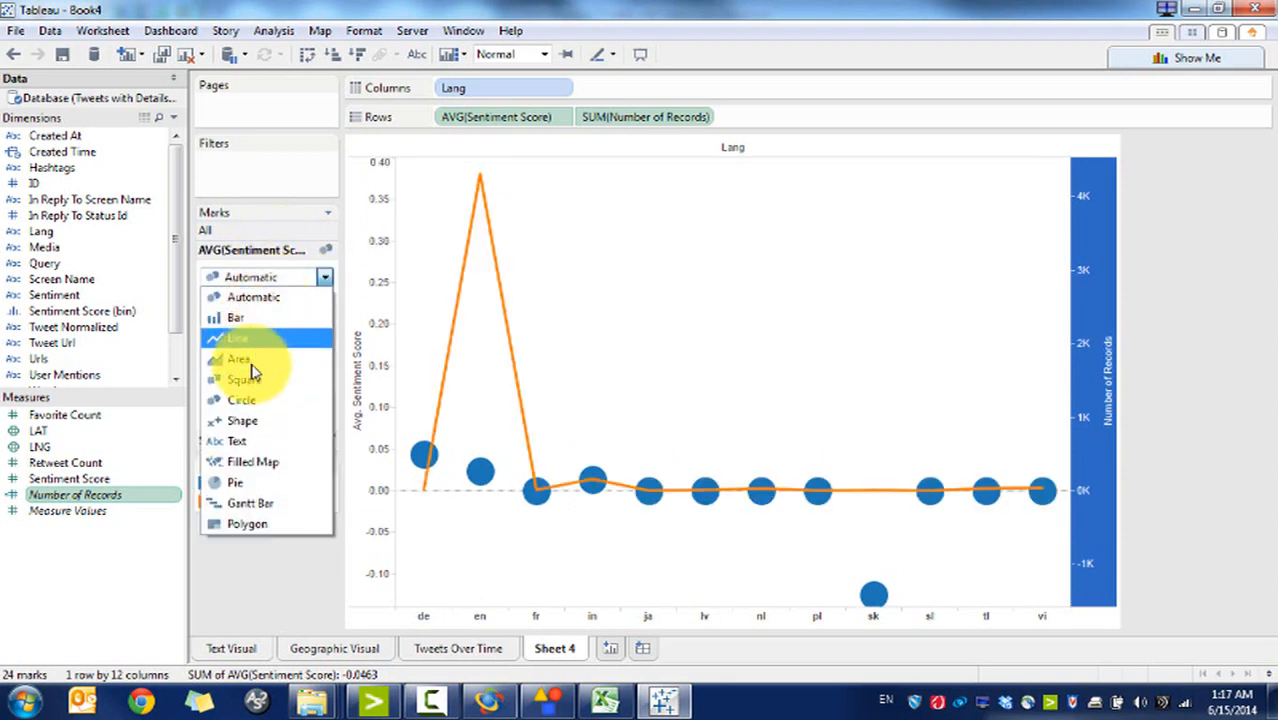
left_click(238, 318)
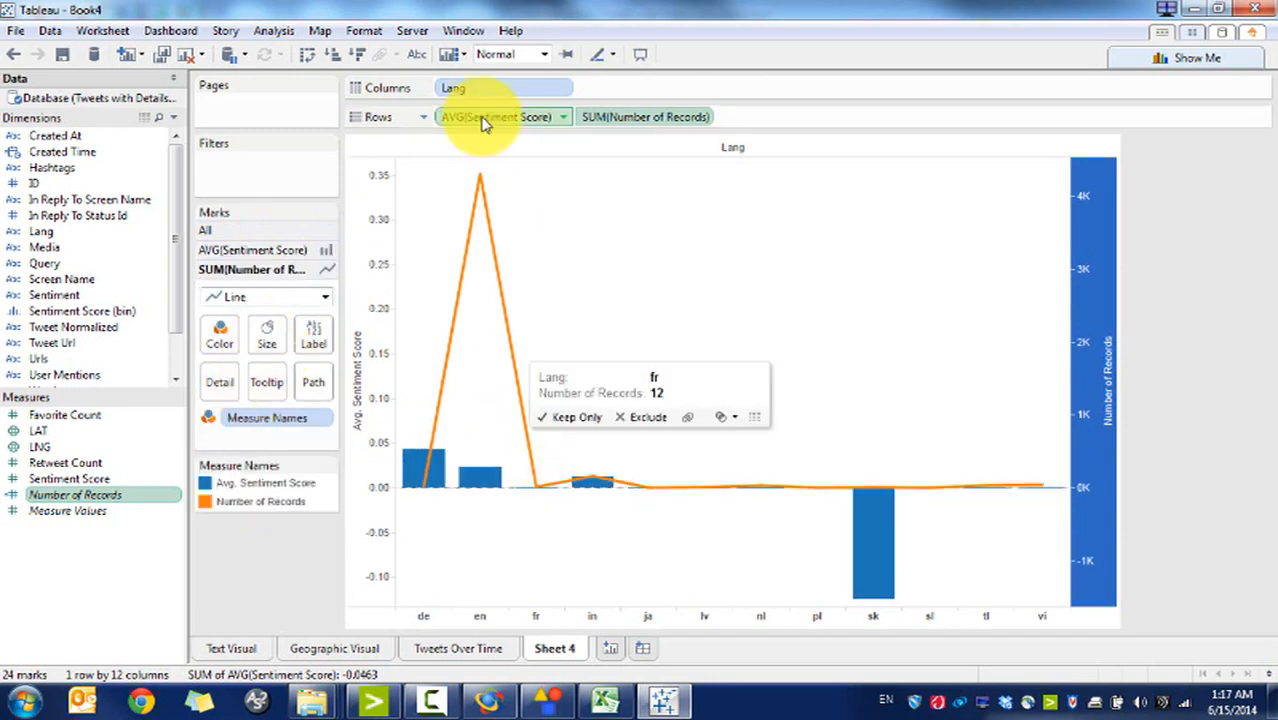
mouse_move(476, 200)
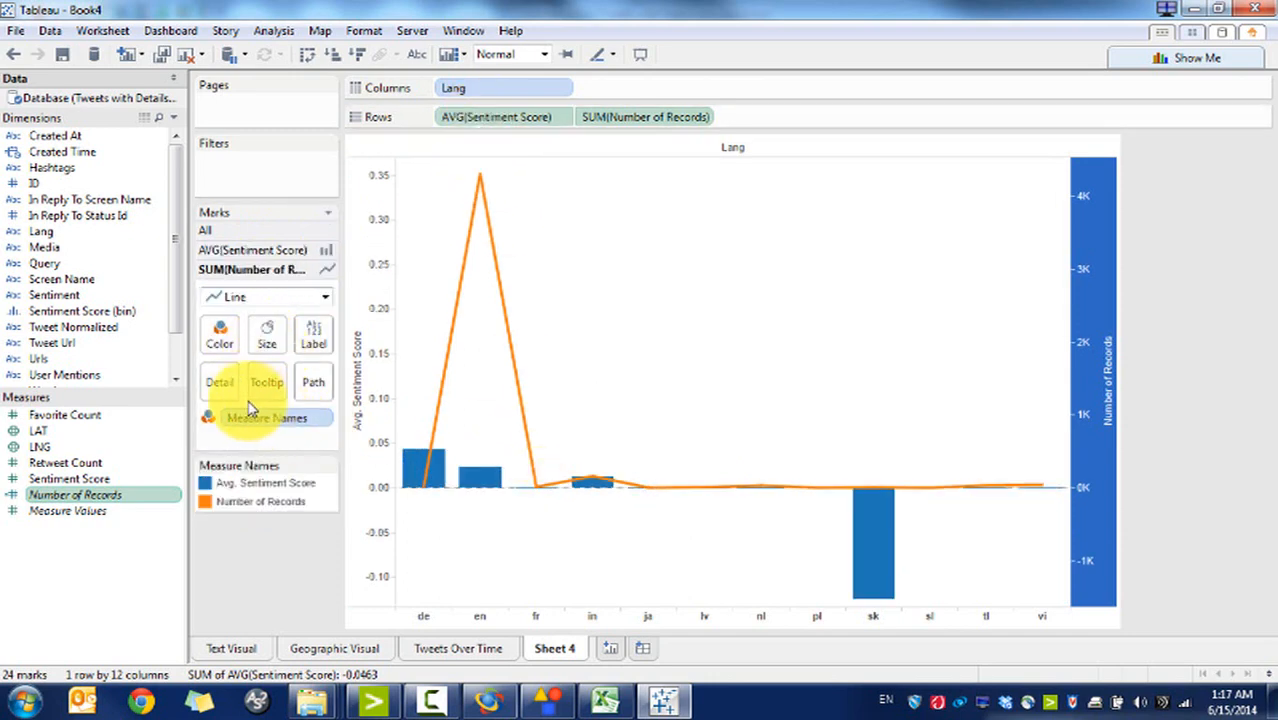
left_click(218, 332)
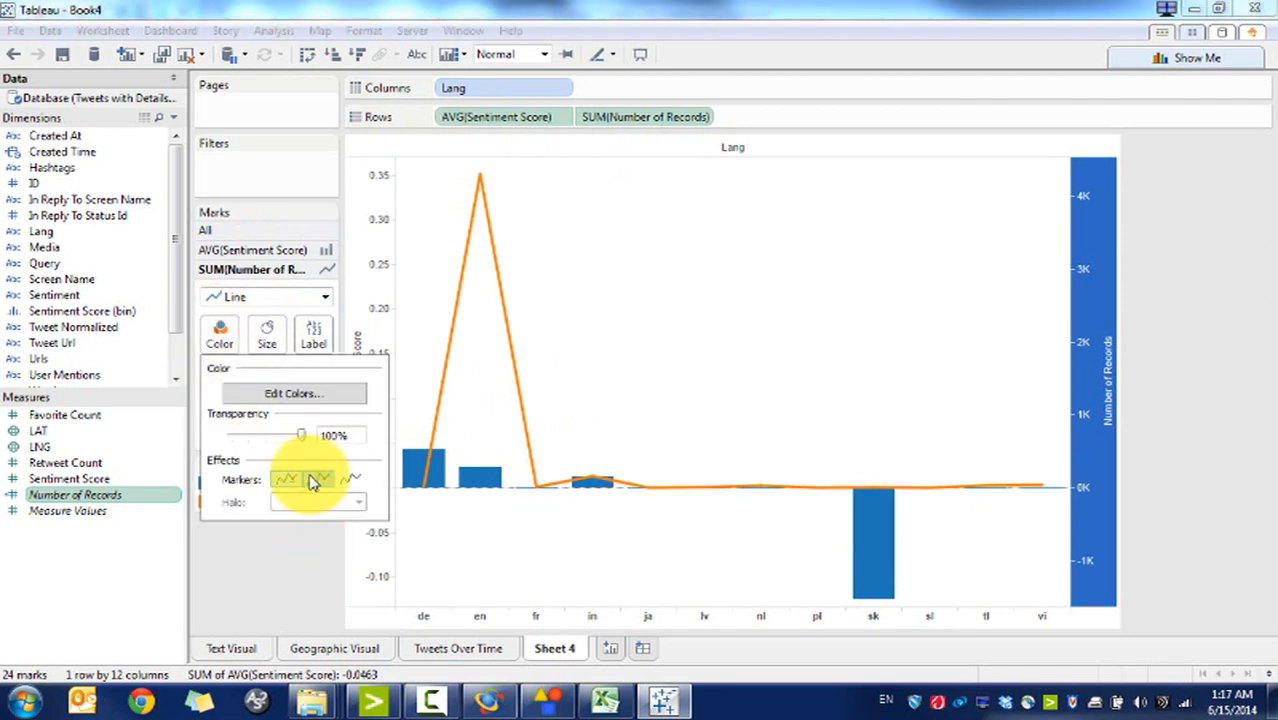
left_click(312, 482)
left_click(603, 314)
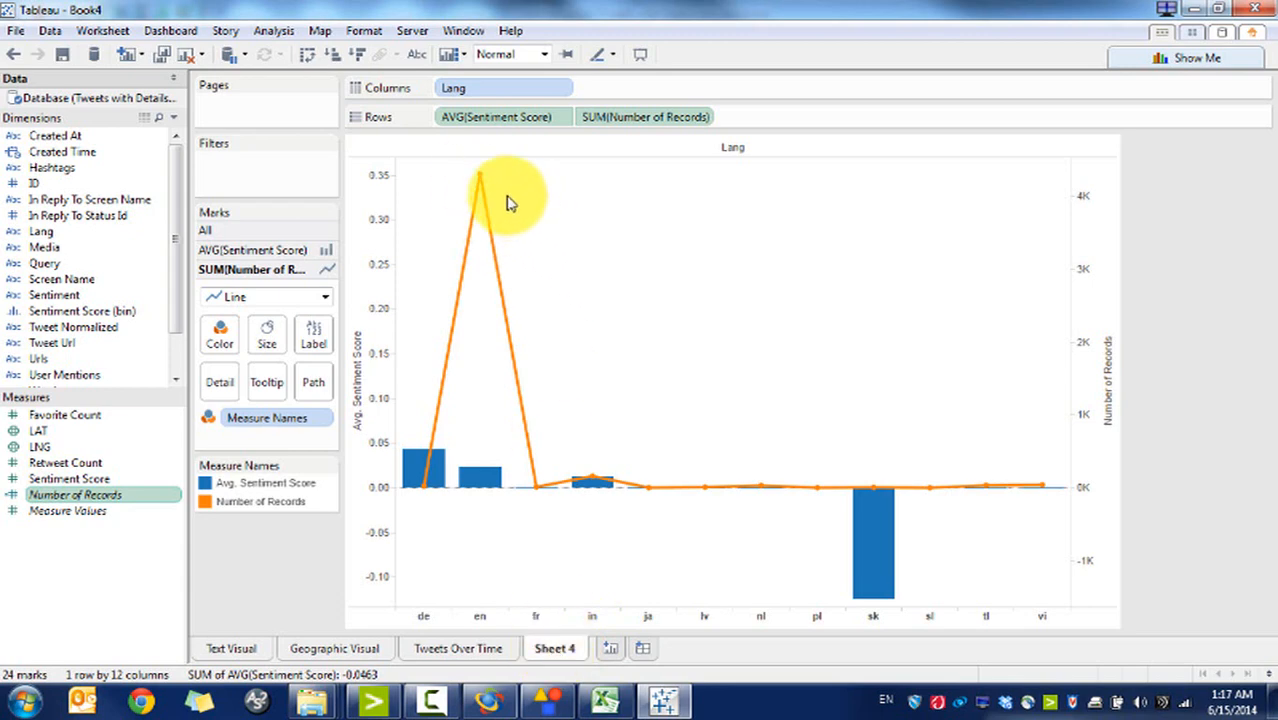
Step: Delete Sheet 4, then build a dashboard with the map and word cloud sized Automatic
right_click(558, 655)
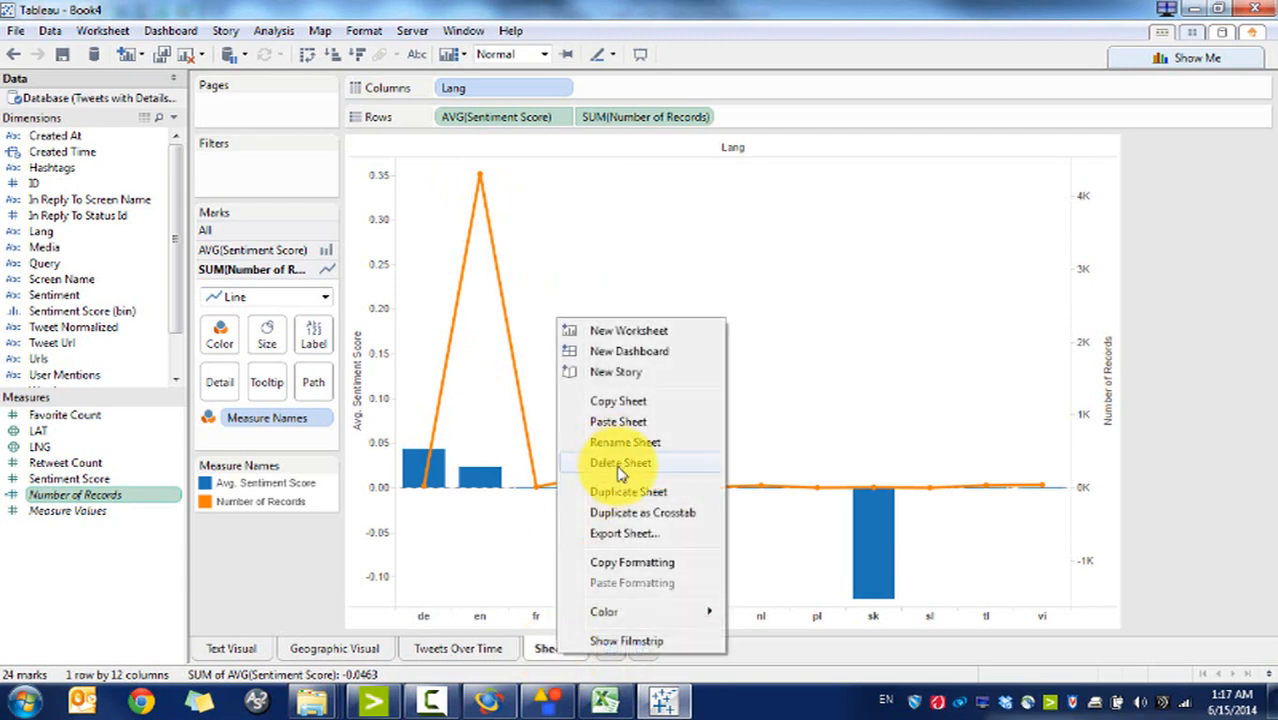
left_click(620, 465)
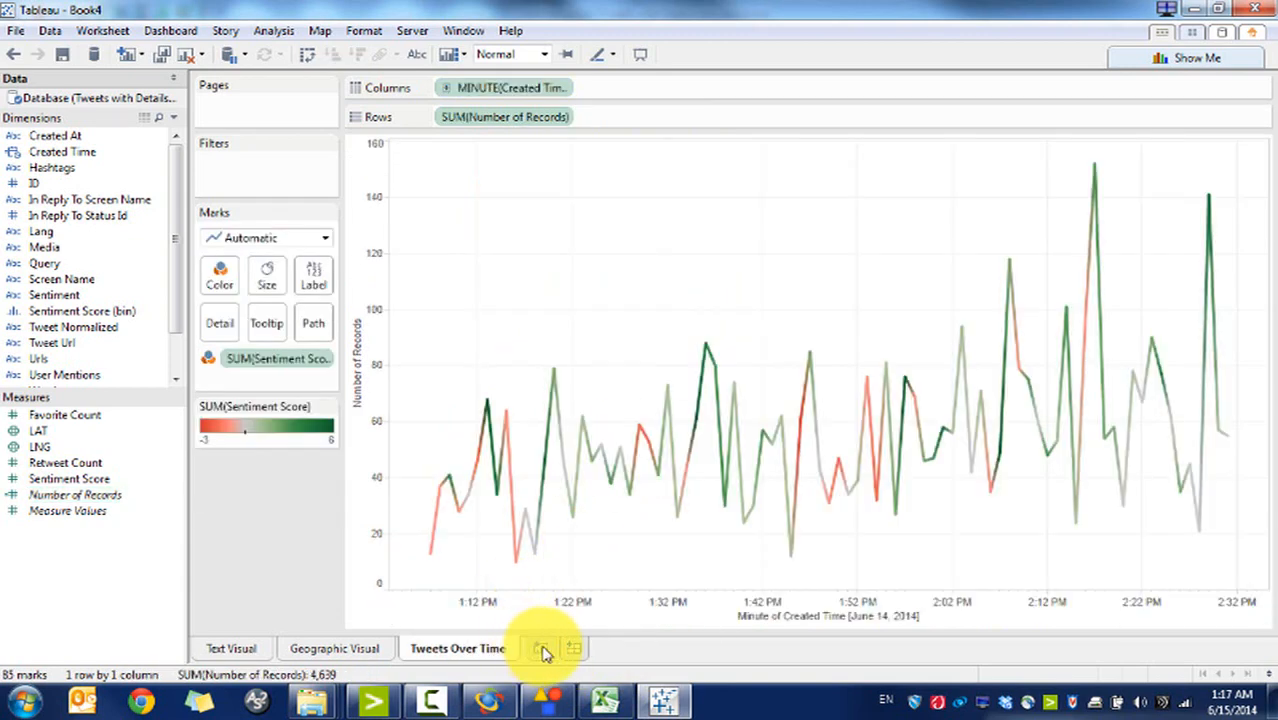
left_click(575, 650)
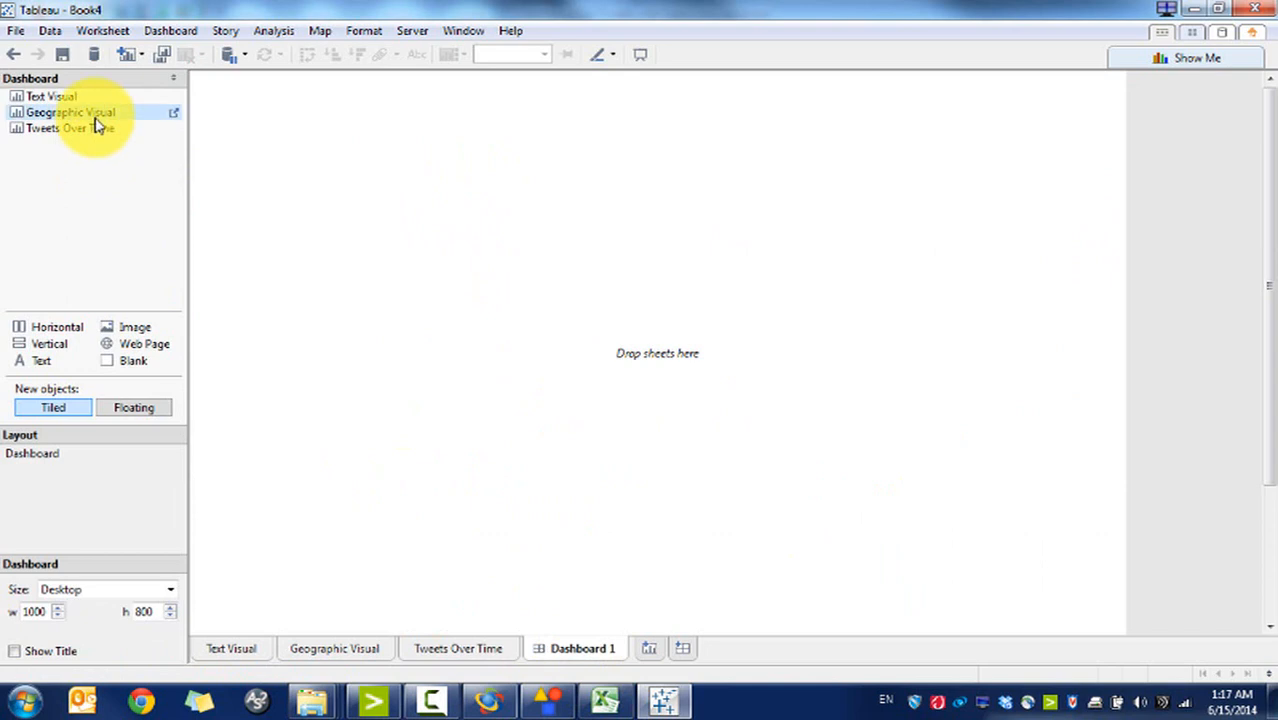
left_click_drag(98, 118, 388, 125)
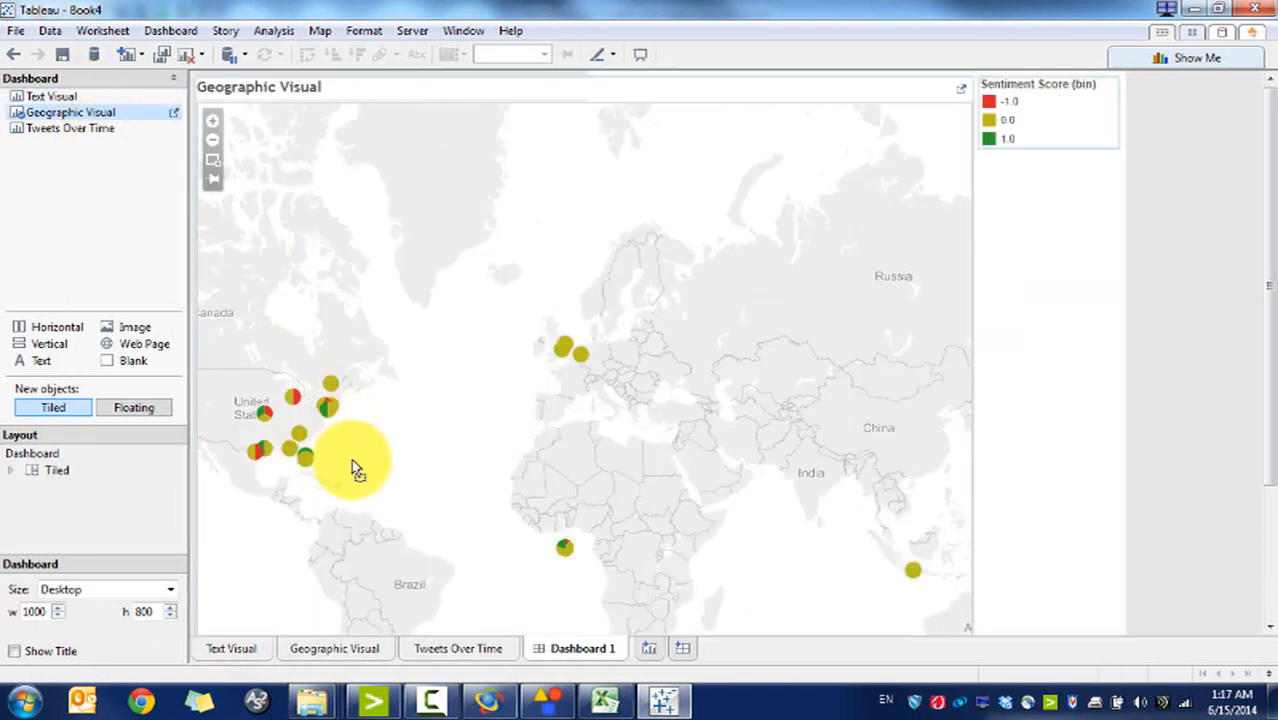
double_click(50, 96)
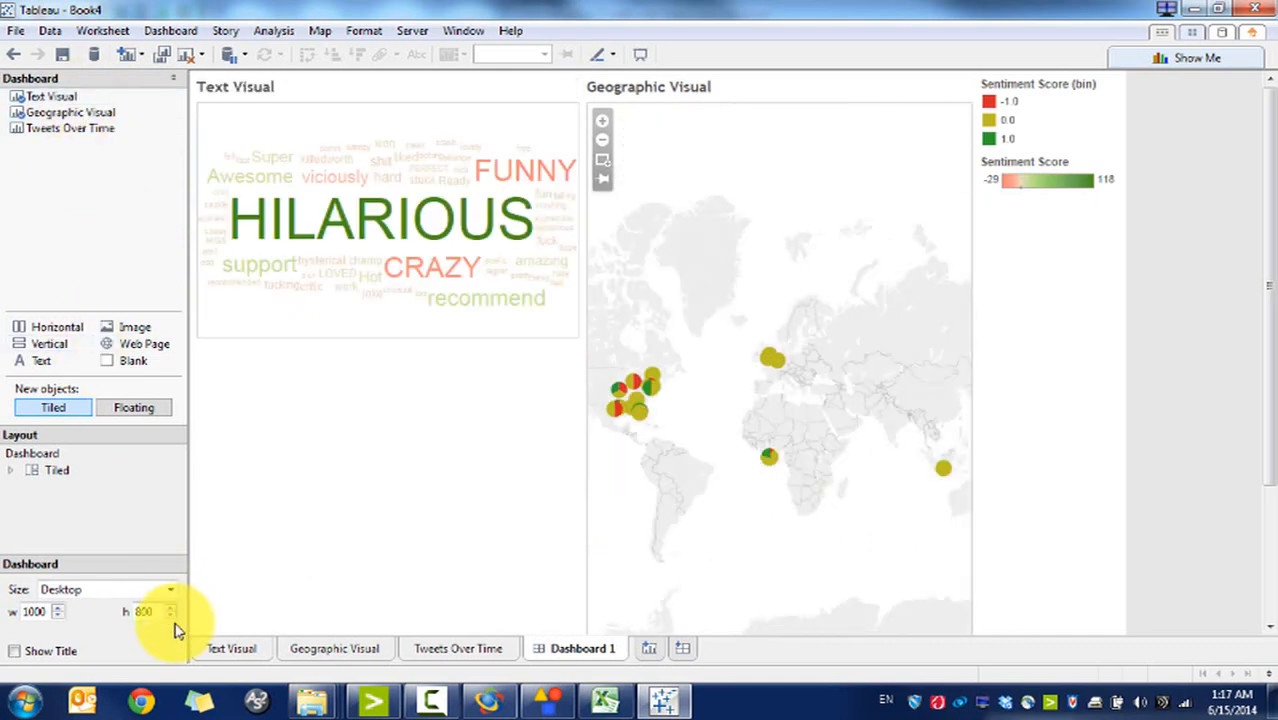
left_click(168, 592)
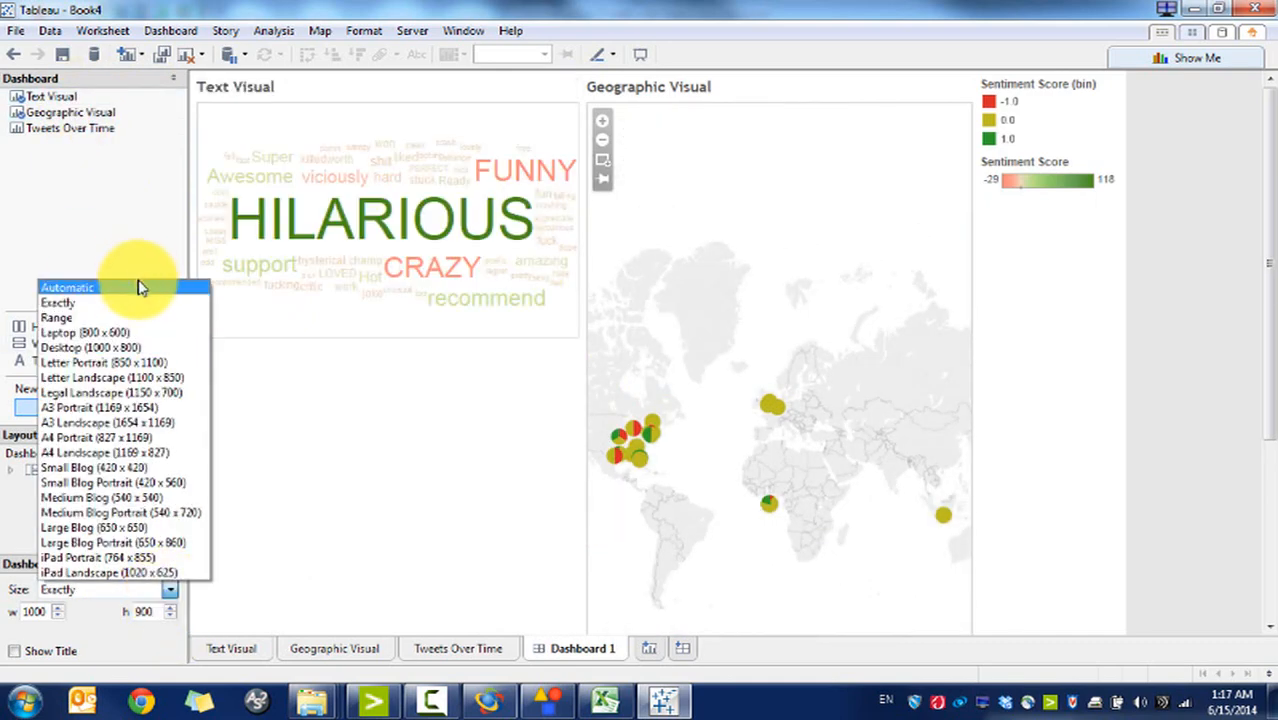
left_click(140, 288)
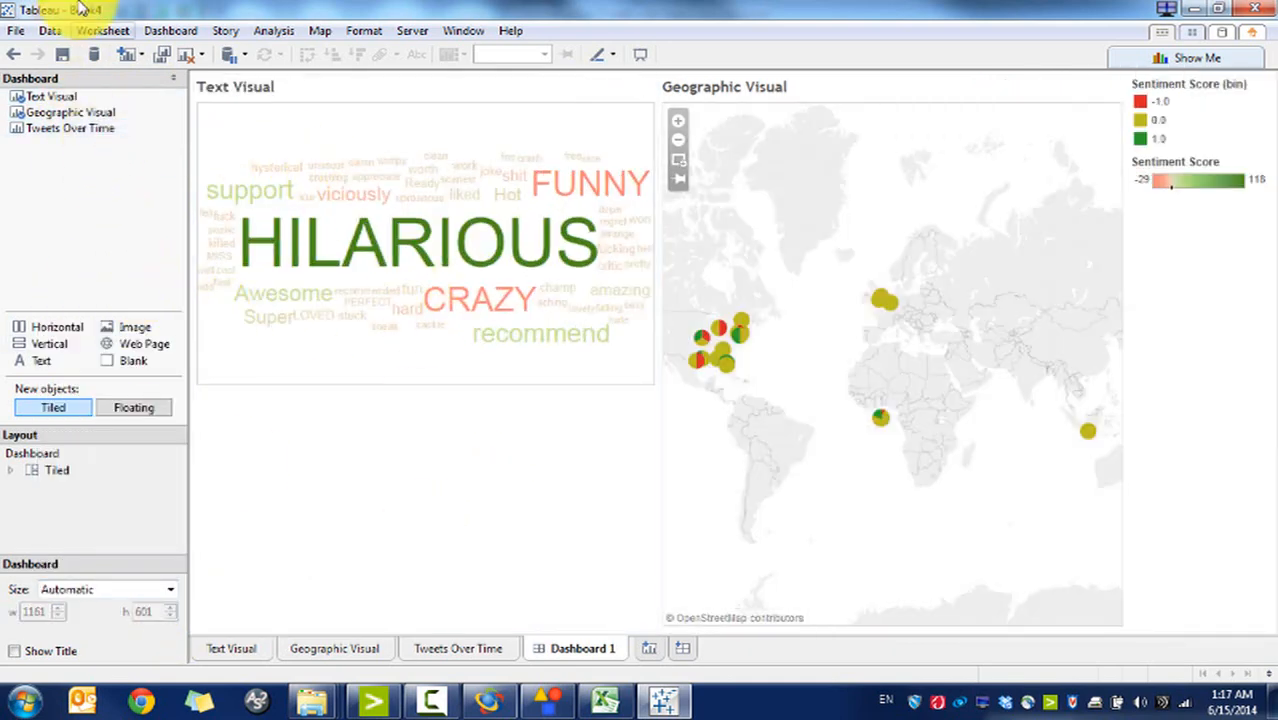
Step: Add the Tweets Over Time chart below the map and word cloud
left_click(78, 130)
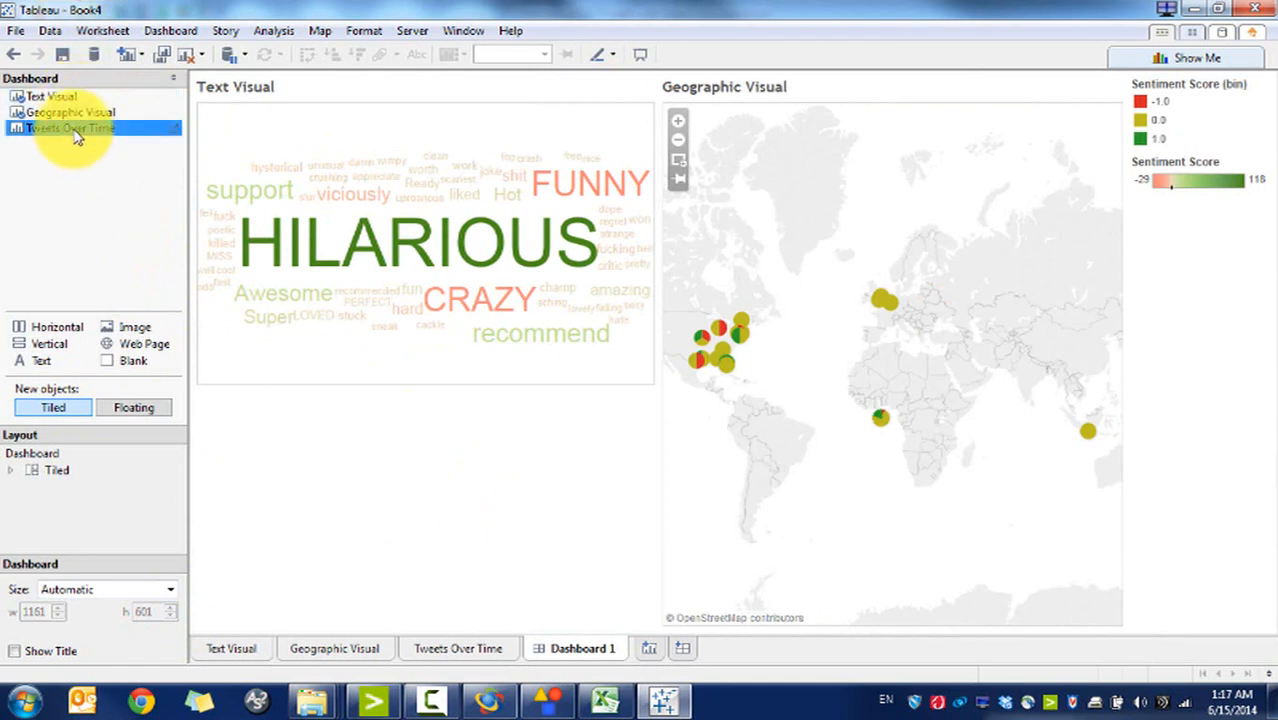
mouse_move(78, 136)
left_mouse_down()
mouse_move(491, 329)
mouse_move(745, 572)
left_mouse_up()
left_click_drag(715, 627, 650, 705)
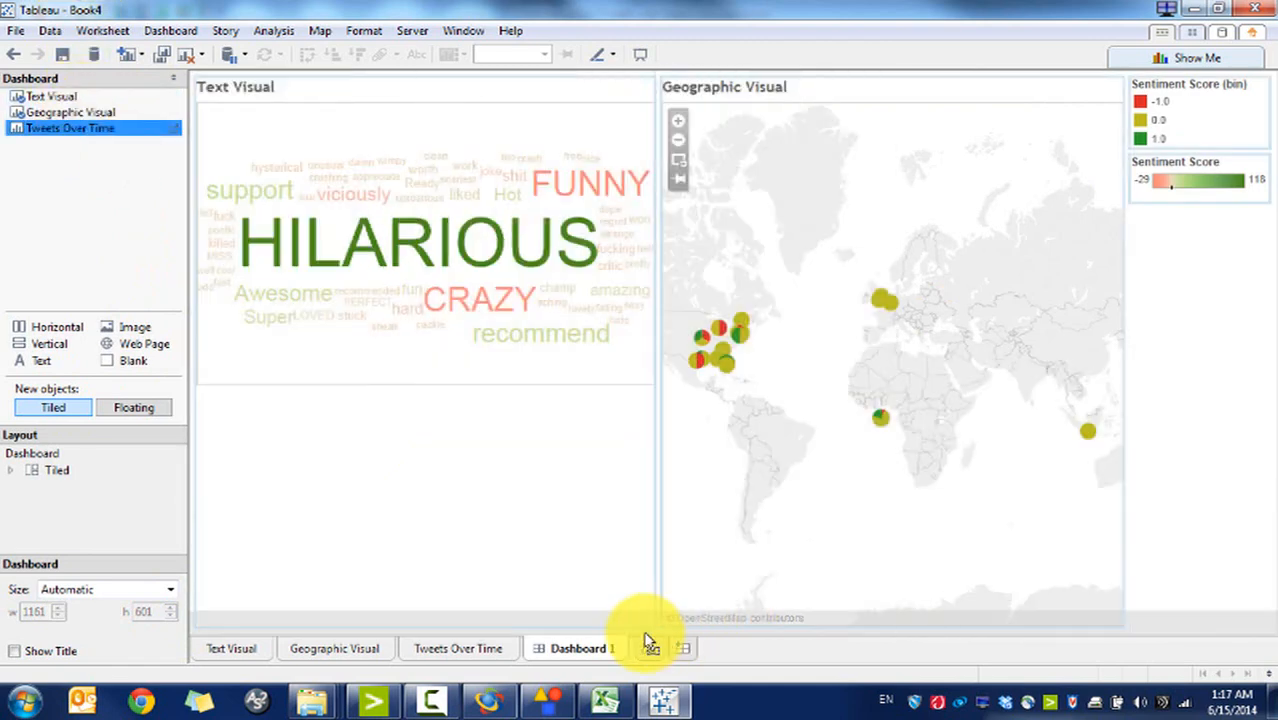
mouse_move(62, 129)
left_mouse_down()
mouse_move(419, 422)
mouse_move(643, 705)
mouse_move(661, 629)
mouse_move(818, 490)
mouse_move(820, 600)
left_mouse_up()
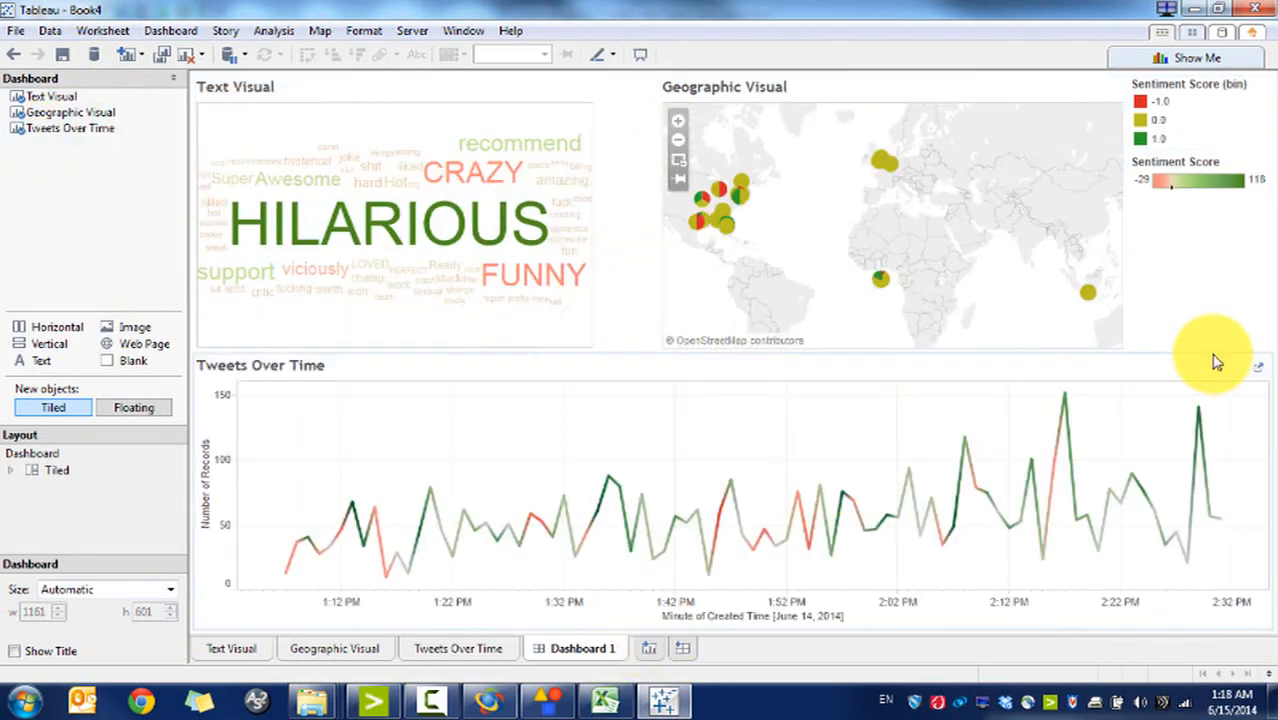
Step: Show the Dashboard 1 title above the views
left_click(1184, 277)
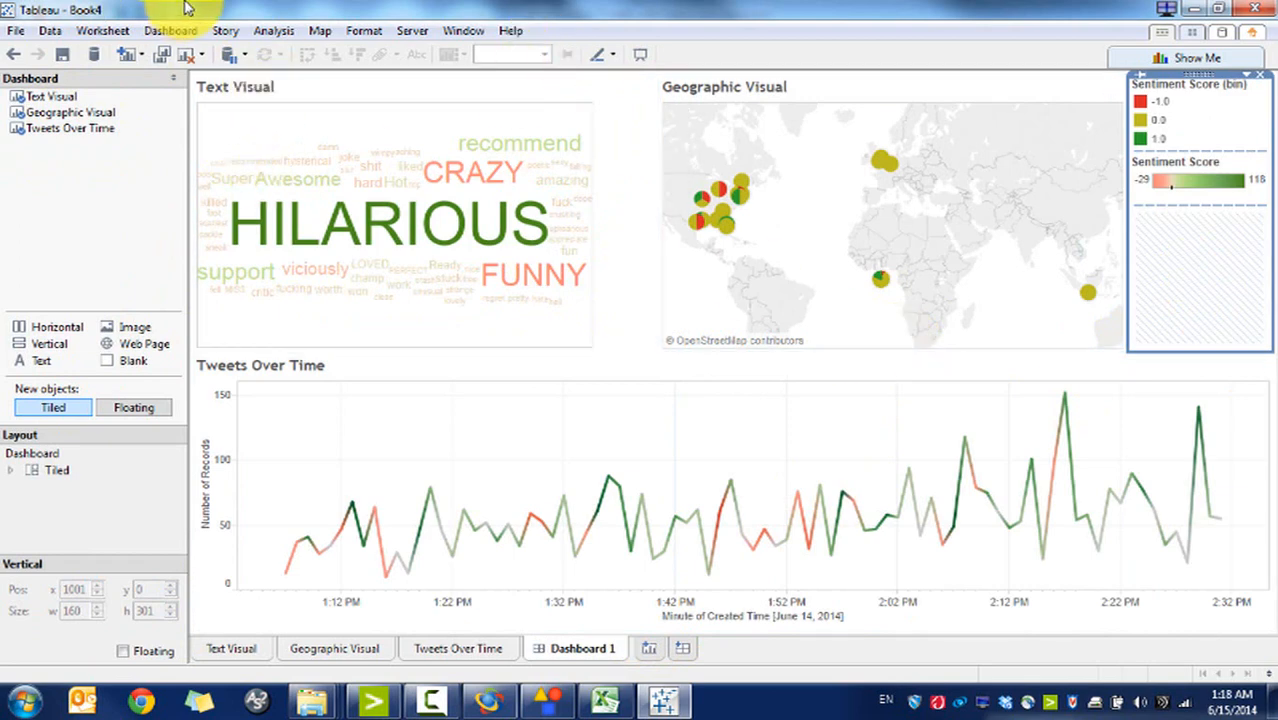
left_click(170, 30)
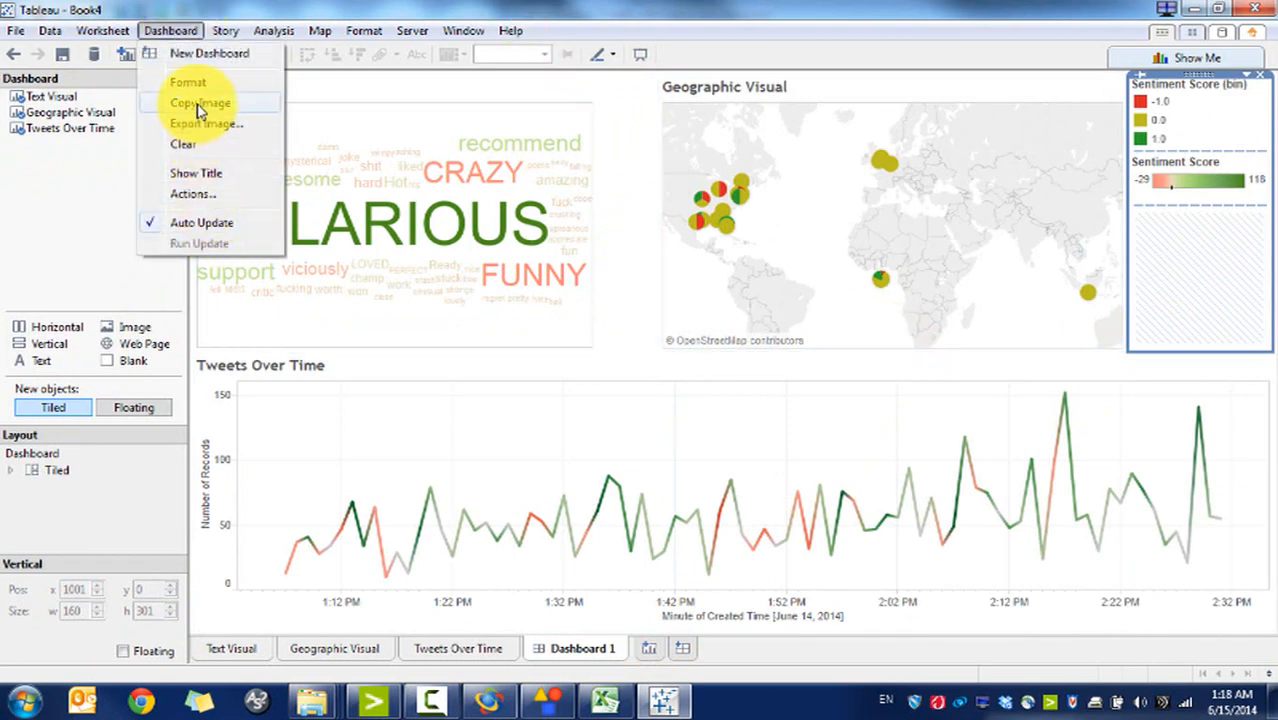
left_click(207, 172)
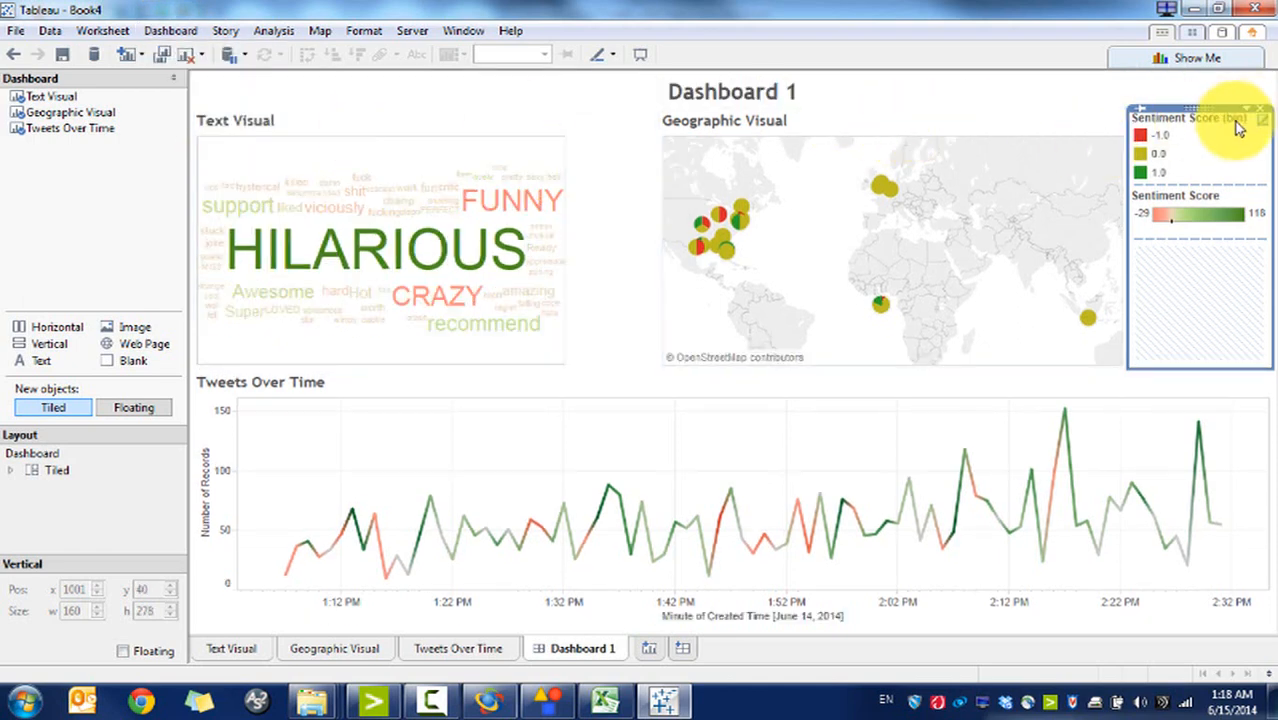
Step: Tile the binned legend above Tweets Over Time and the colour legend along the bottom
left_click(1238, 127)
left_click_drag(1201, 105, 640, 388)
left_click(1192, 143)
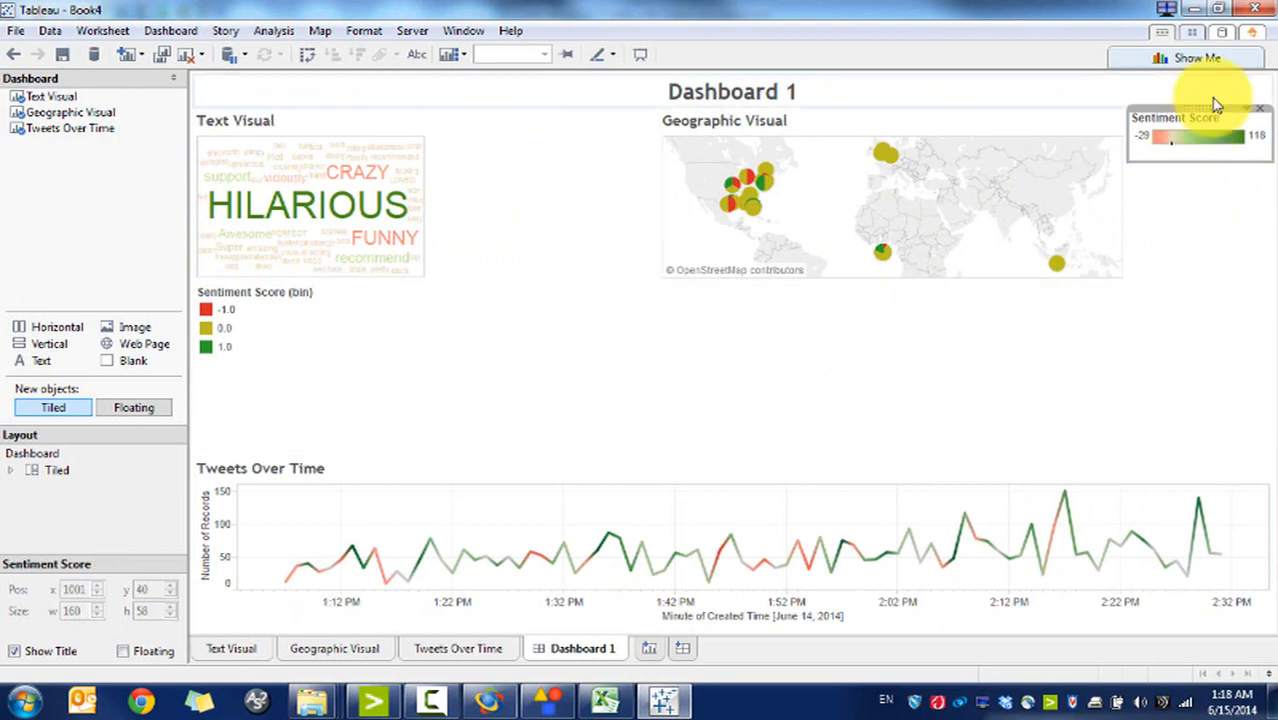
left_click_drag(1210, 108, 1210, 548)
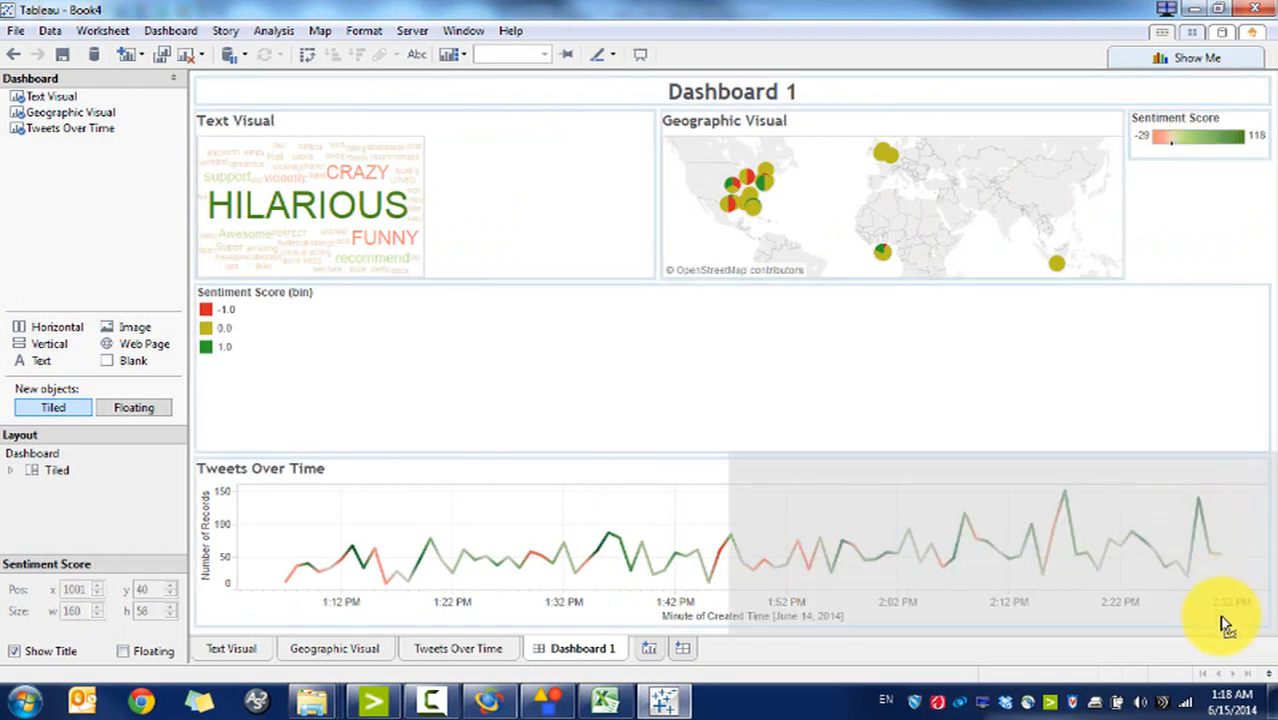
left_click_drag(1225, 625, 1227, 633)
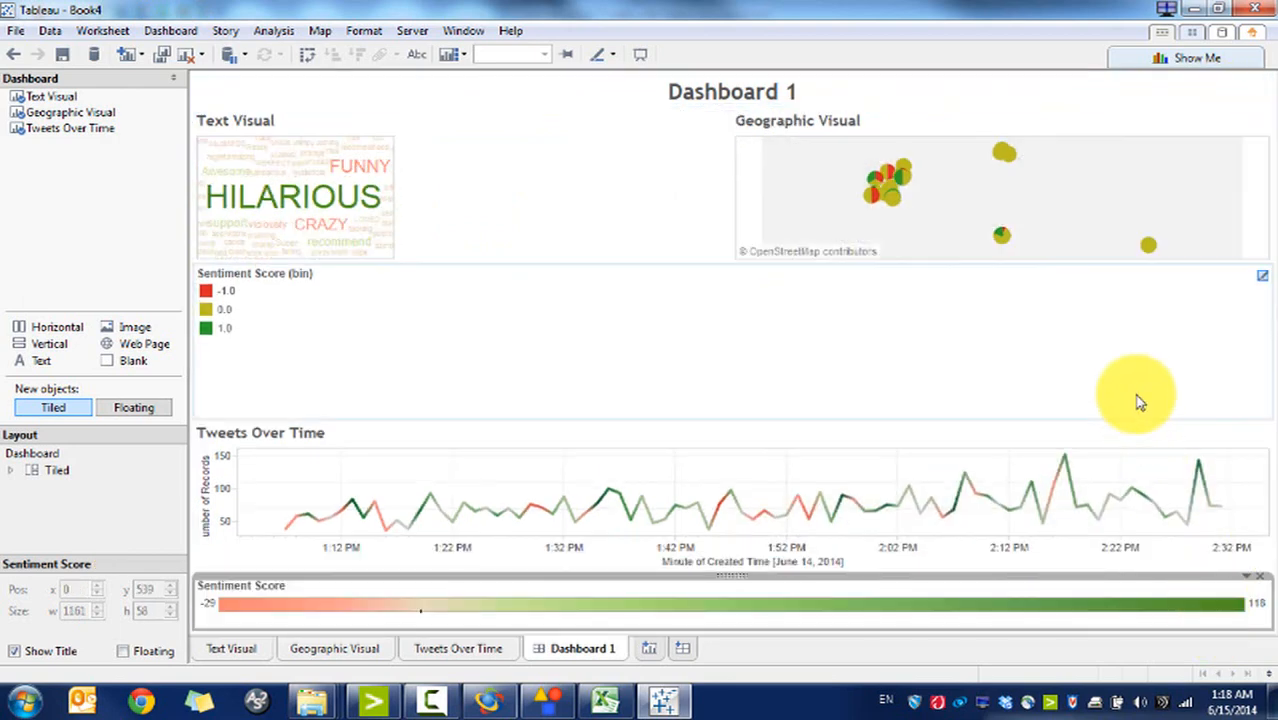
left_click(548, 369)
left_click_drag(756, 265, 779, 361)
Step: Fit the Text Visual word cloud to Entire View
left_click(590, 200)
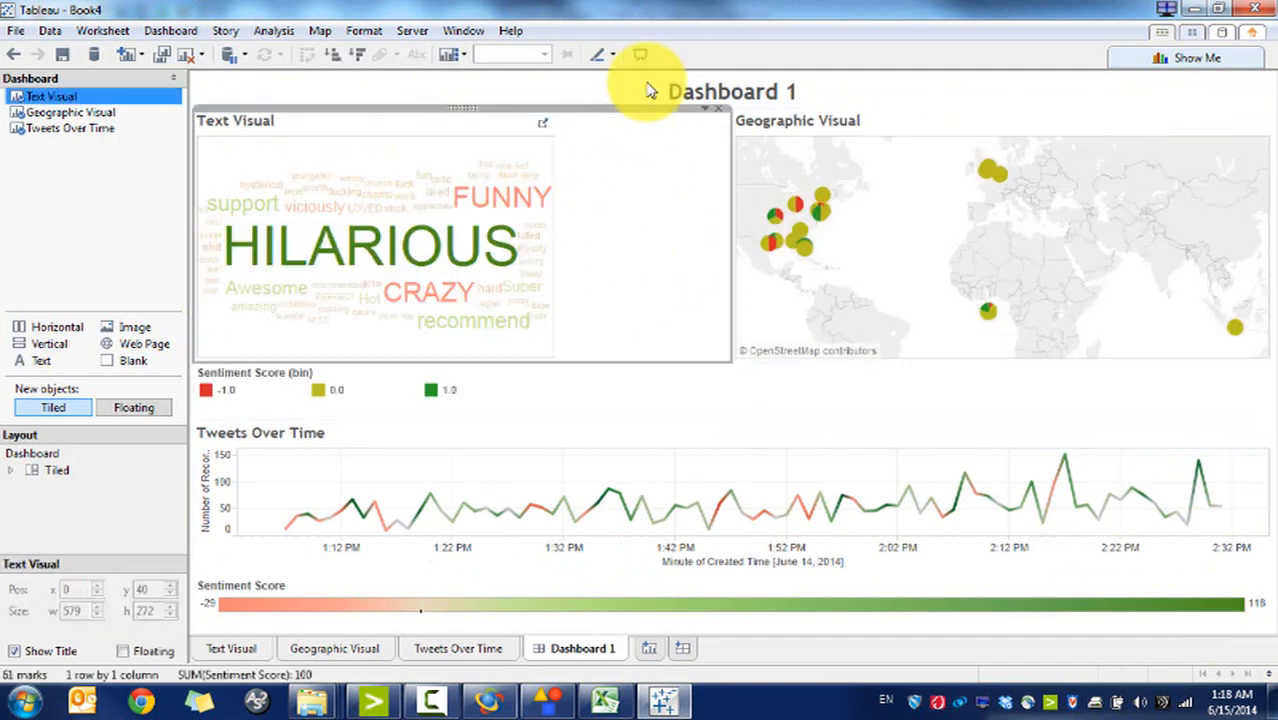
left_click(705, 107)
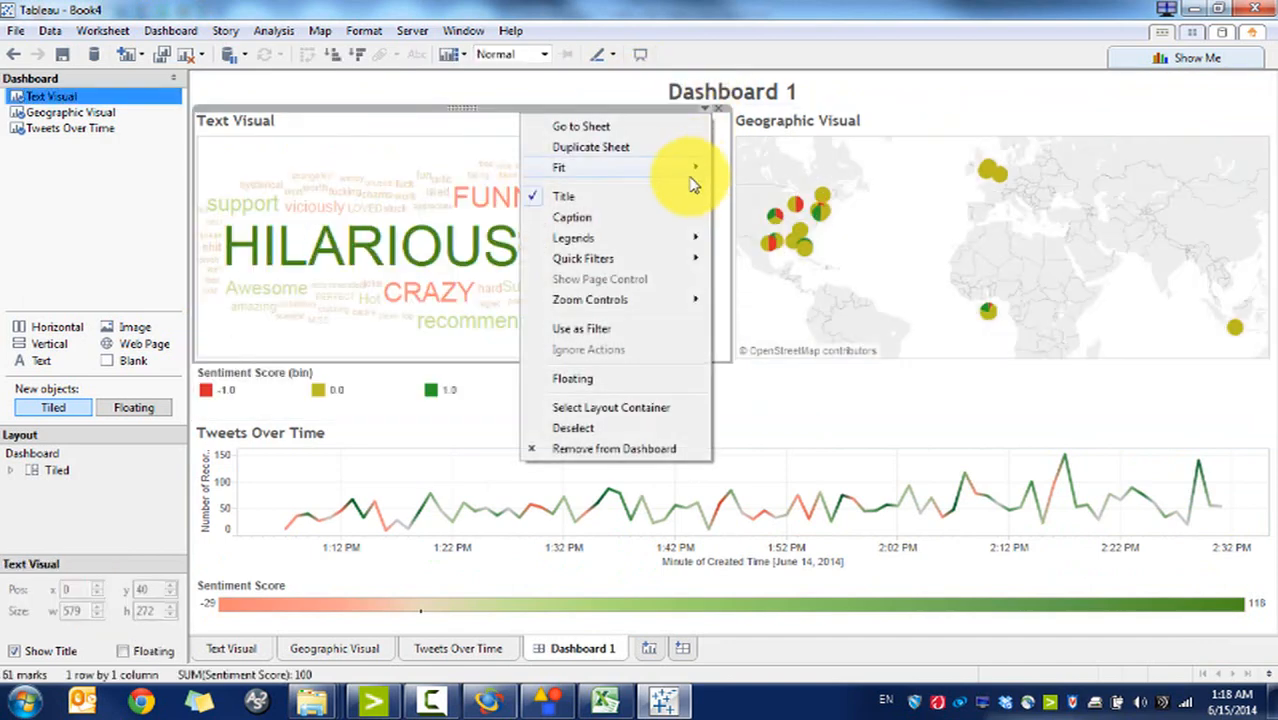
mouse_move(697, 168)
left_click(752, 228)
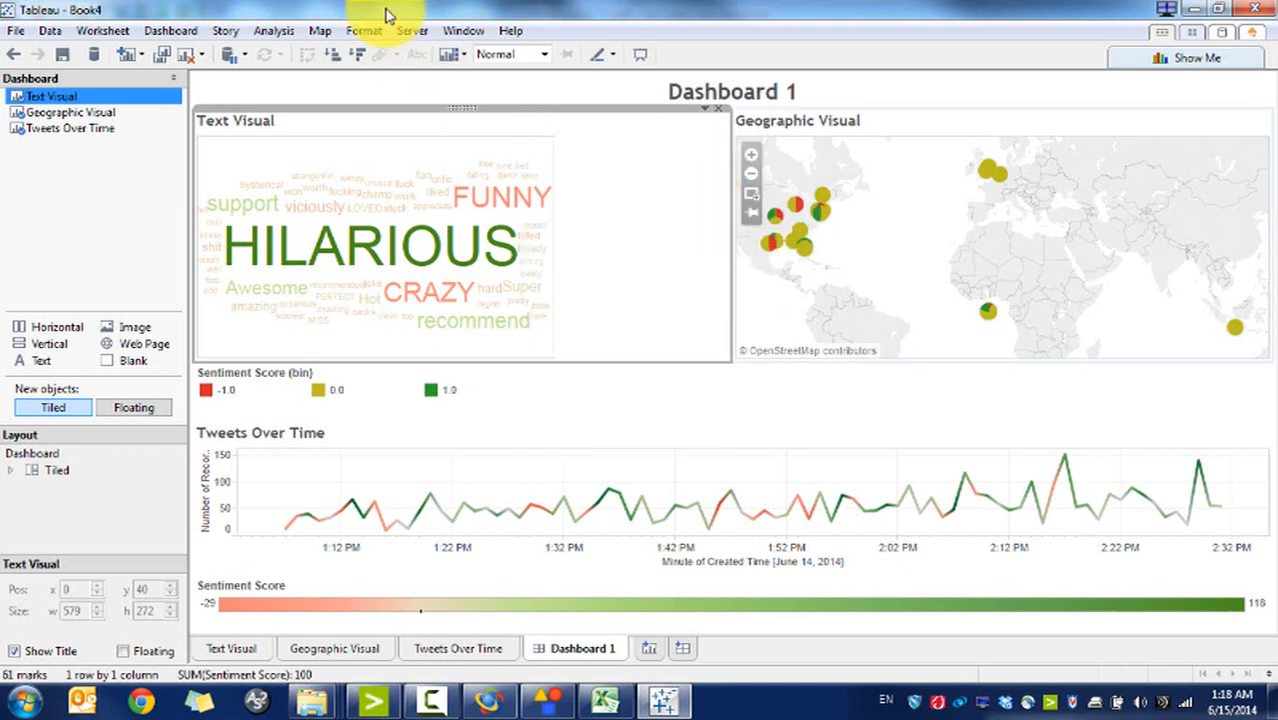
Step: Hide the word cloud and map titles and enlarge their row downward
right_click(405, 131)
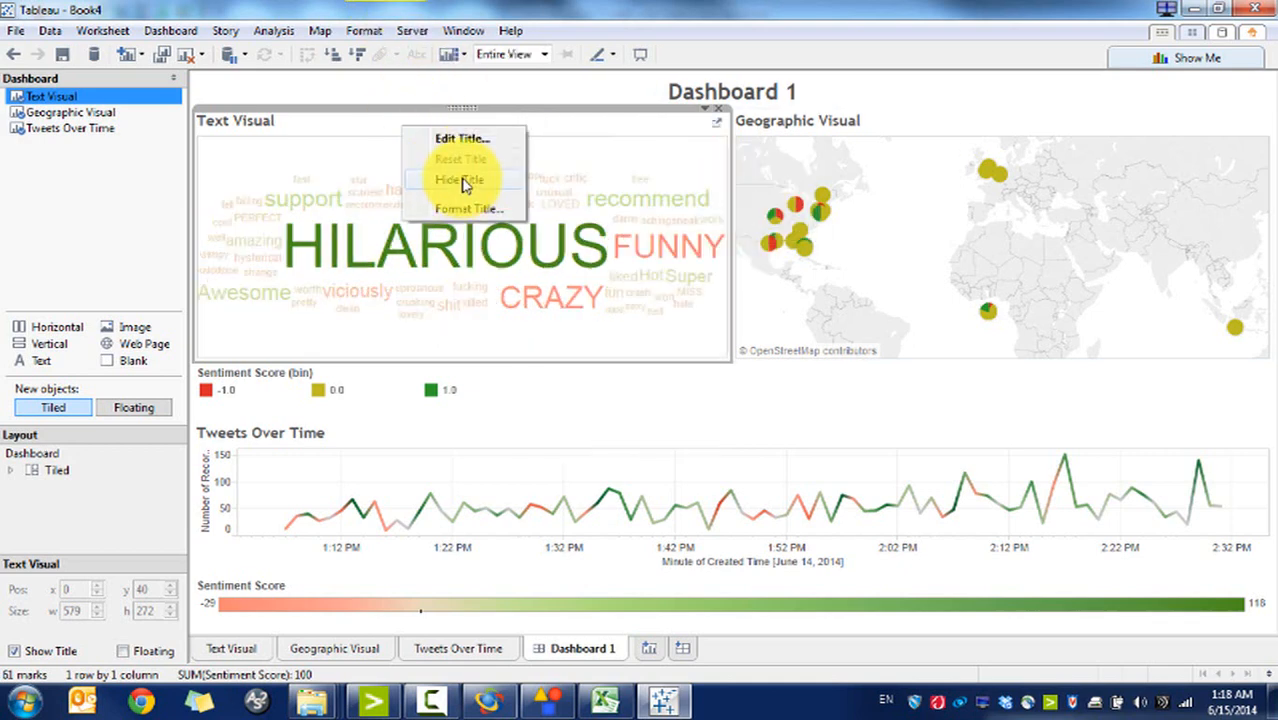
left_click(461, 181)
right_click(812, 130)
left_click(855, 176)
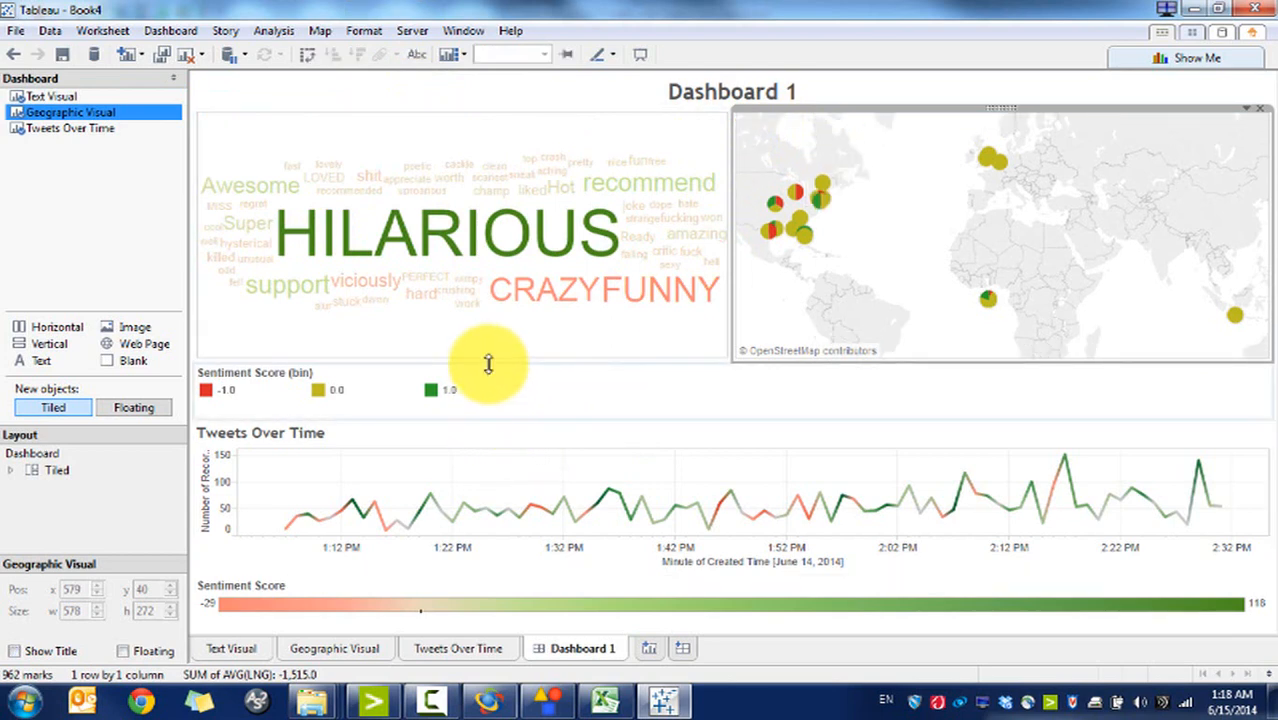
left_click_drag(491, 362, 490, 382)
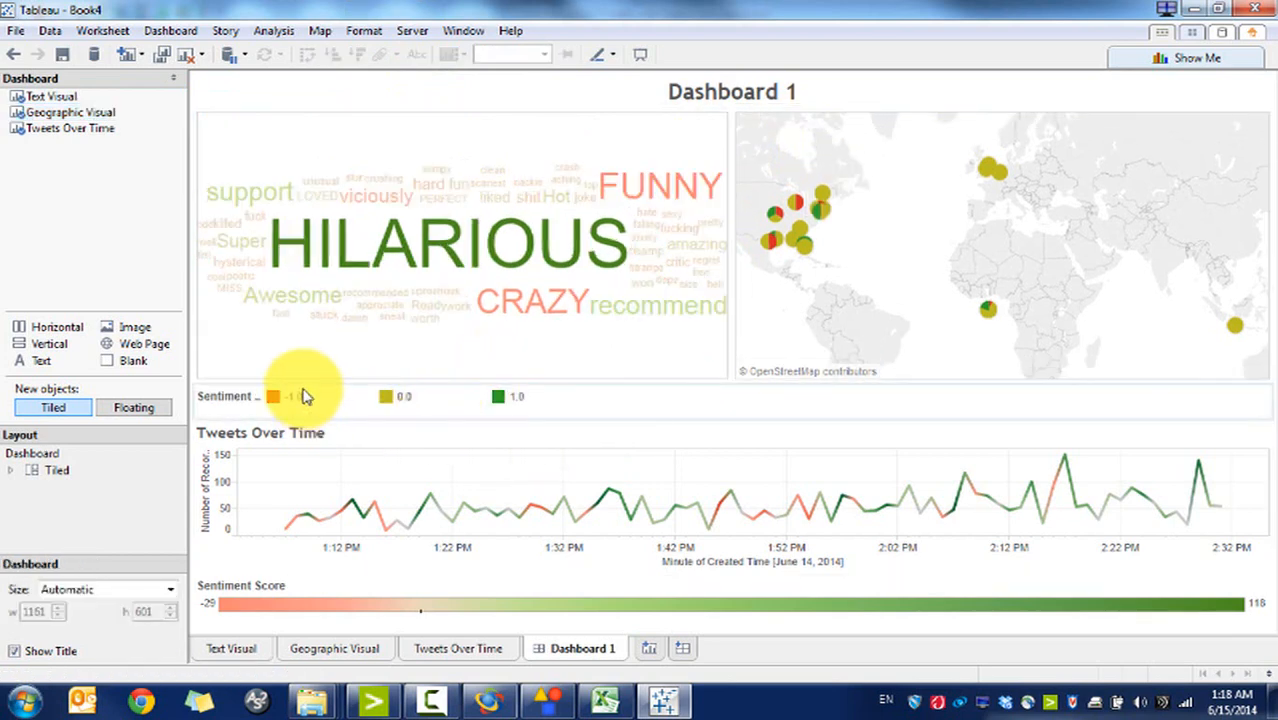
Step: Make the sentiment legend row tall enough for its title and begin editing that title
left_click(250, 400)
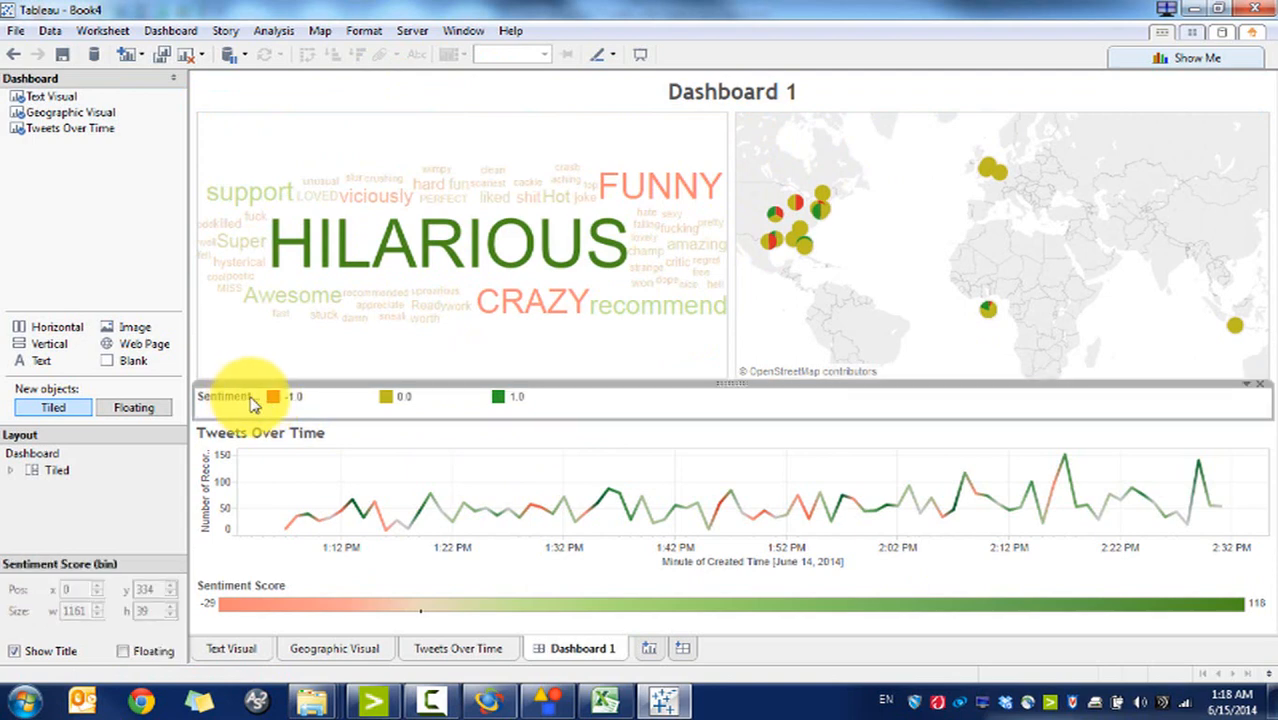
left_click(272, 398)
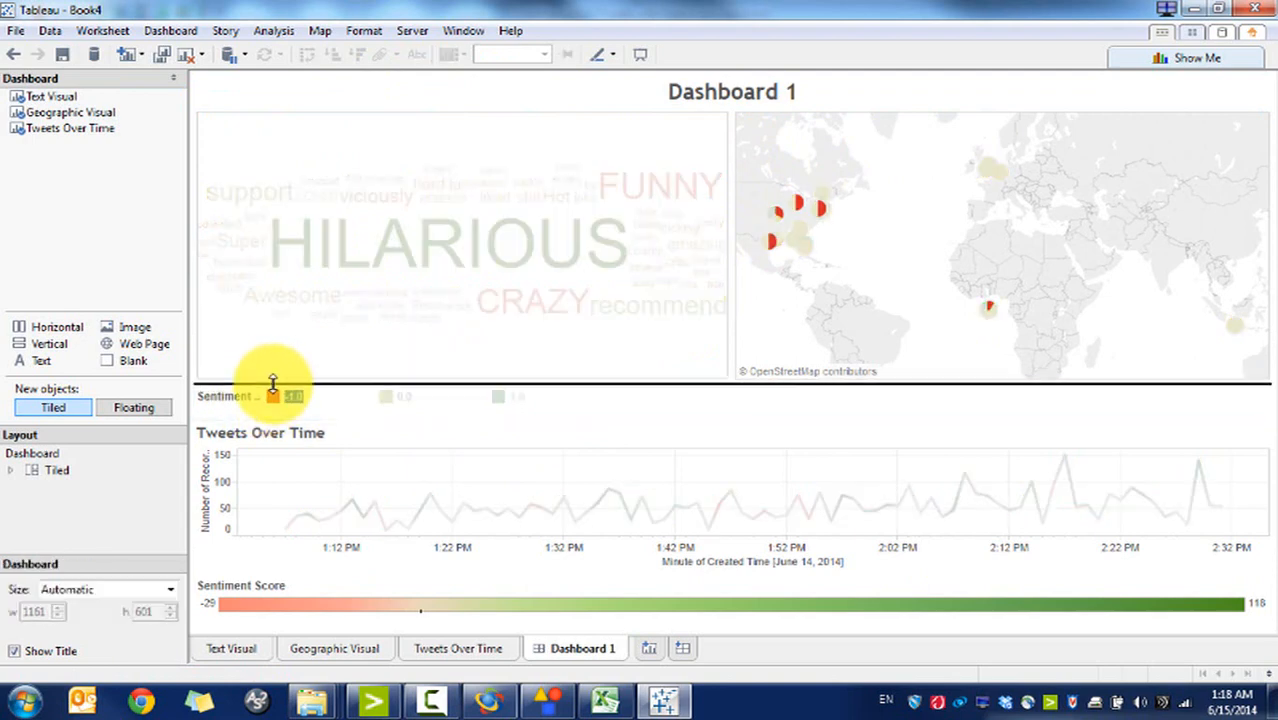
left_click_drag(272, 383, 271, 374)
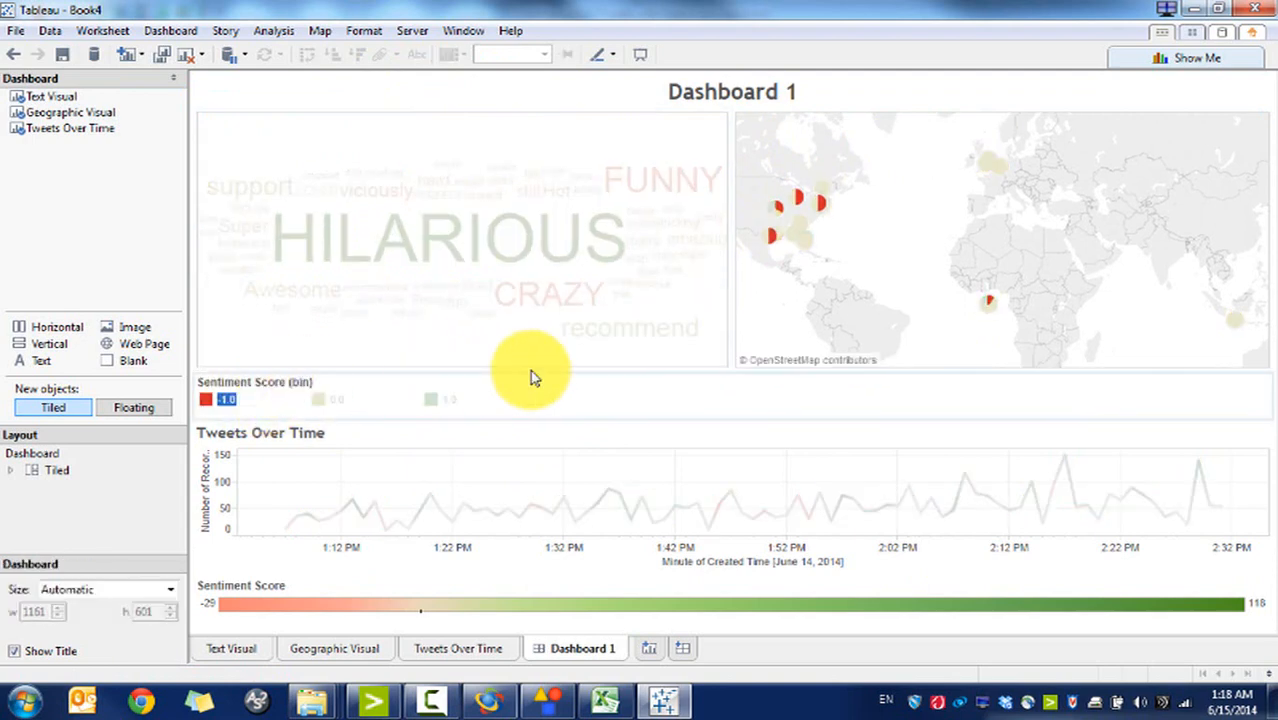
left_click(573, 398)
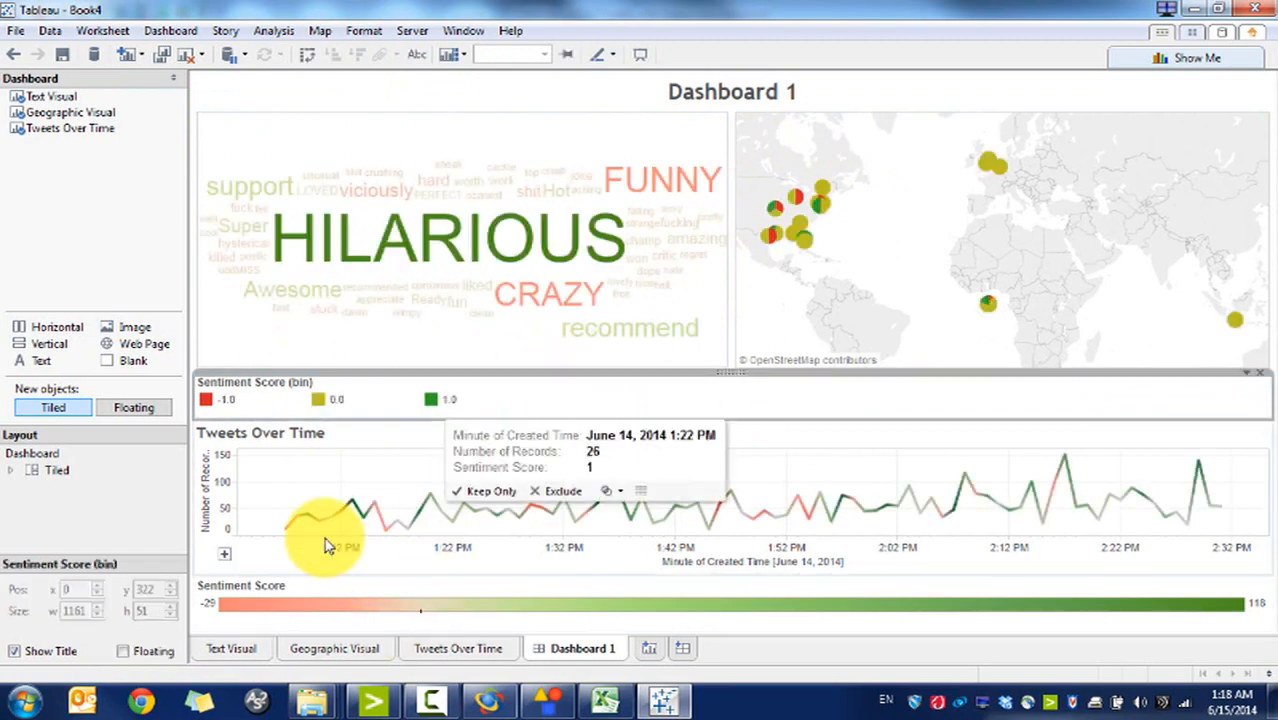
right_click(247, 384)
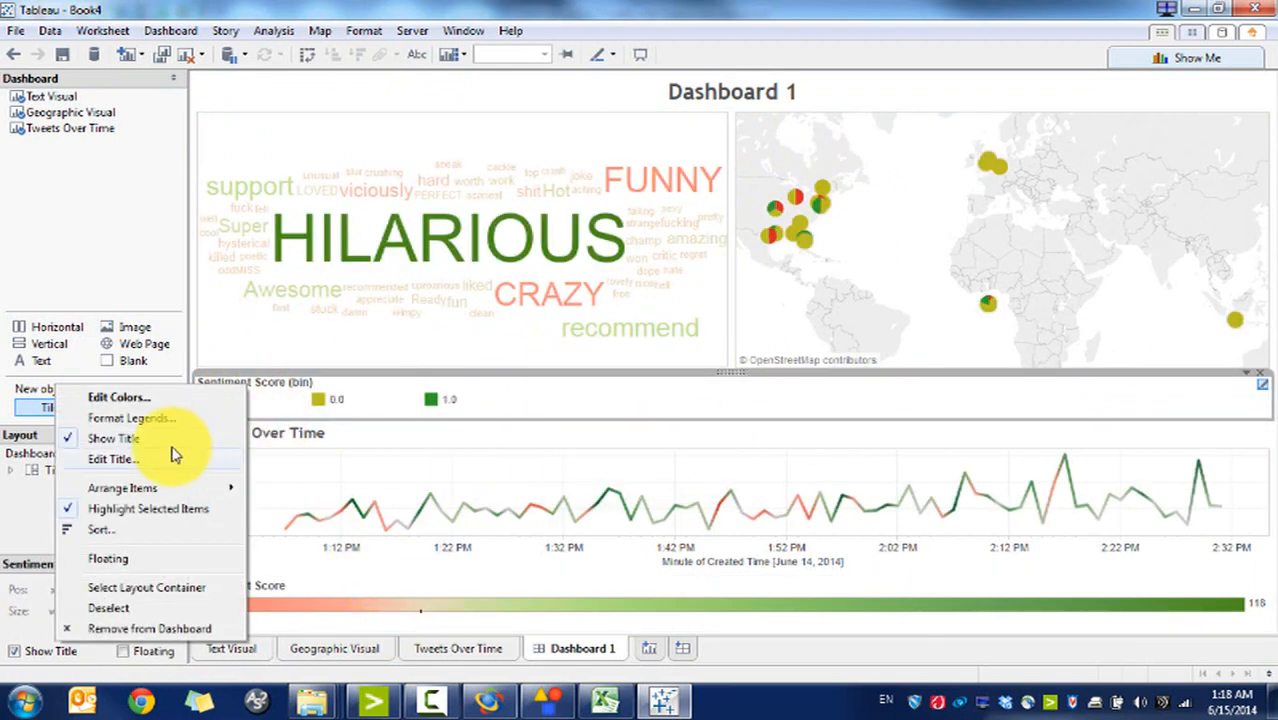
left_click(172, 462)
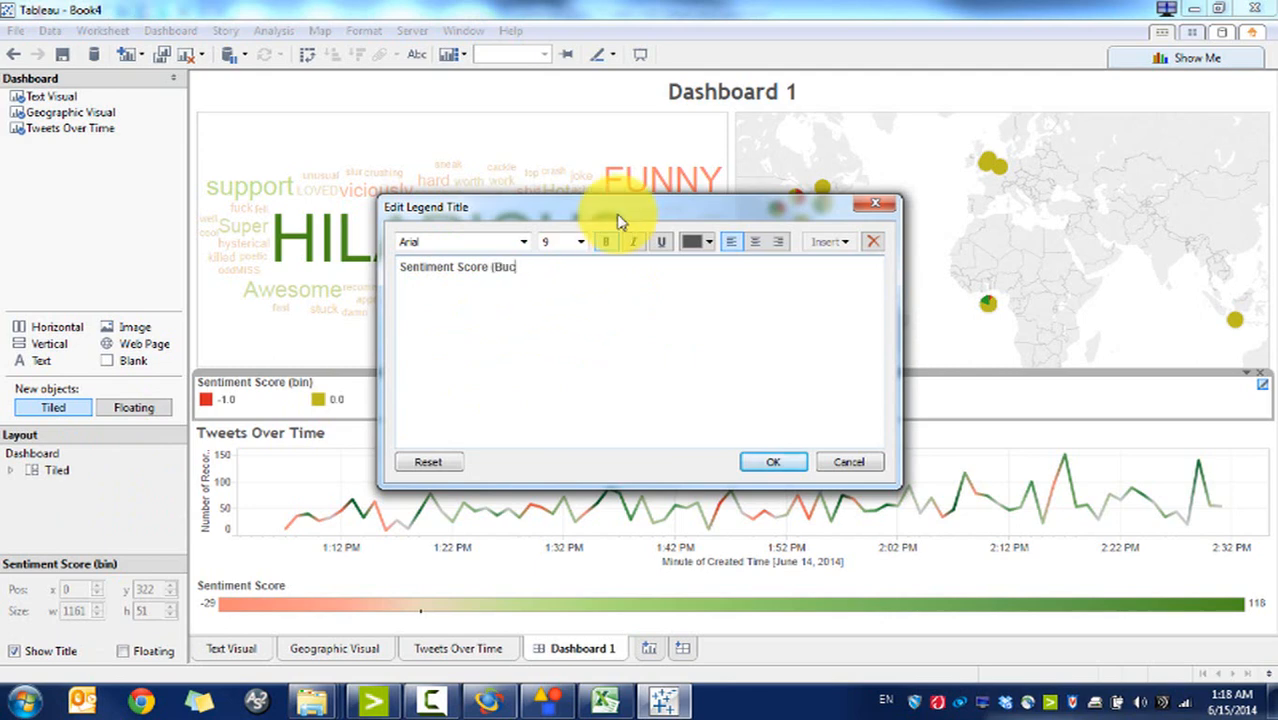
Step: Title the legend 'Sentiment Score (Buckets)' and set the line chart's zoom controls
left_click(773, 462)
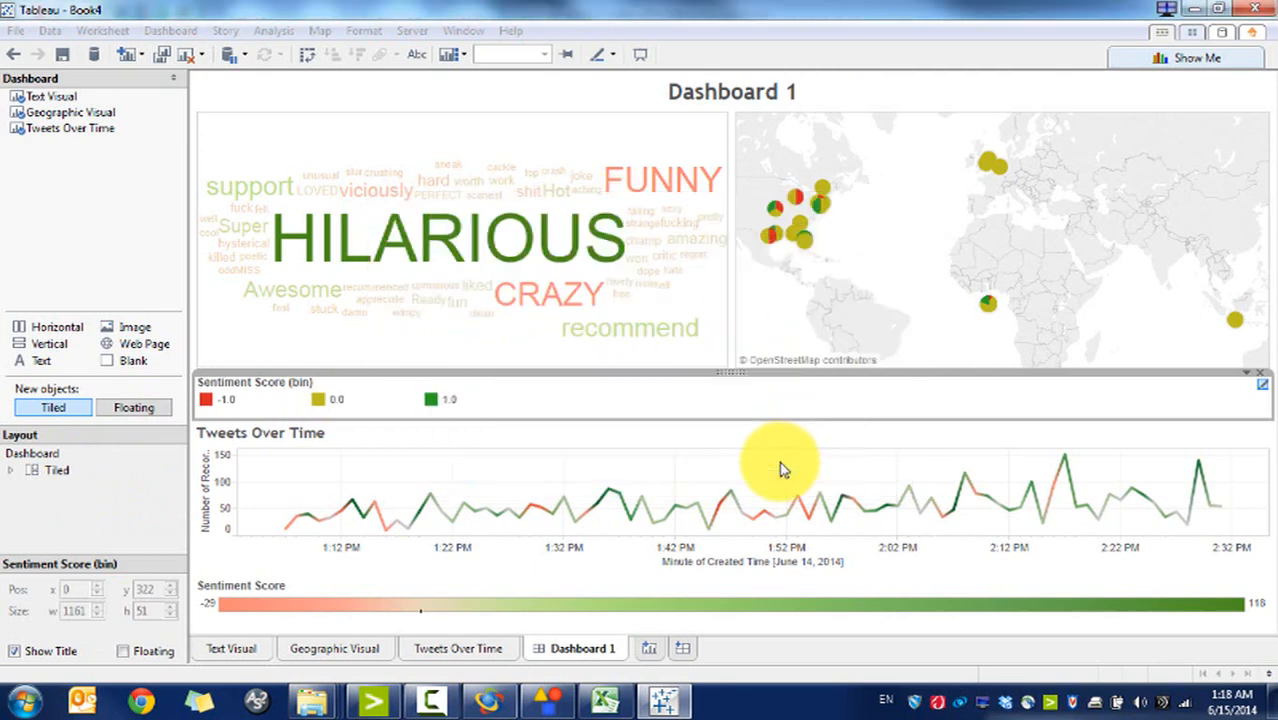
left_click(755, 570)
right_click(755, 578)
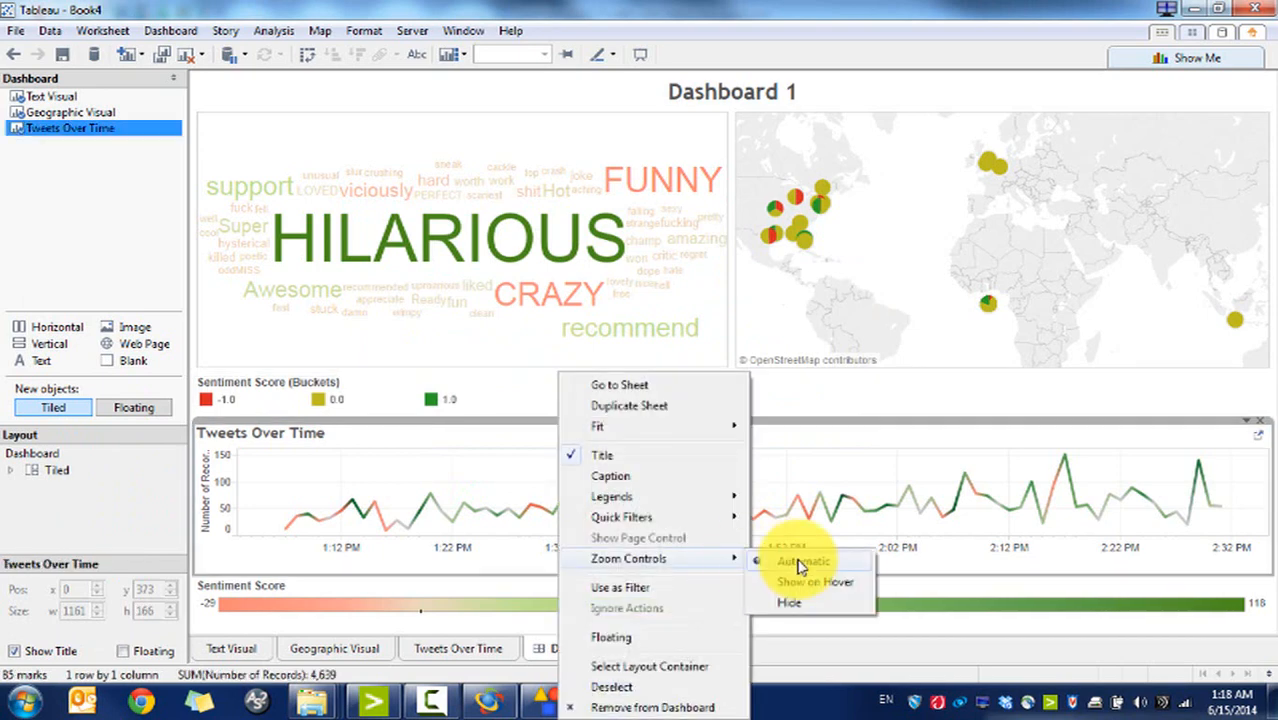
left_click(800, 566)
Step: Retitle the line chart axes 'Time' and 'Number of Tweets', then shorten the top row
right_click(789, 566)
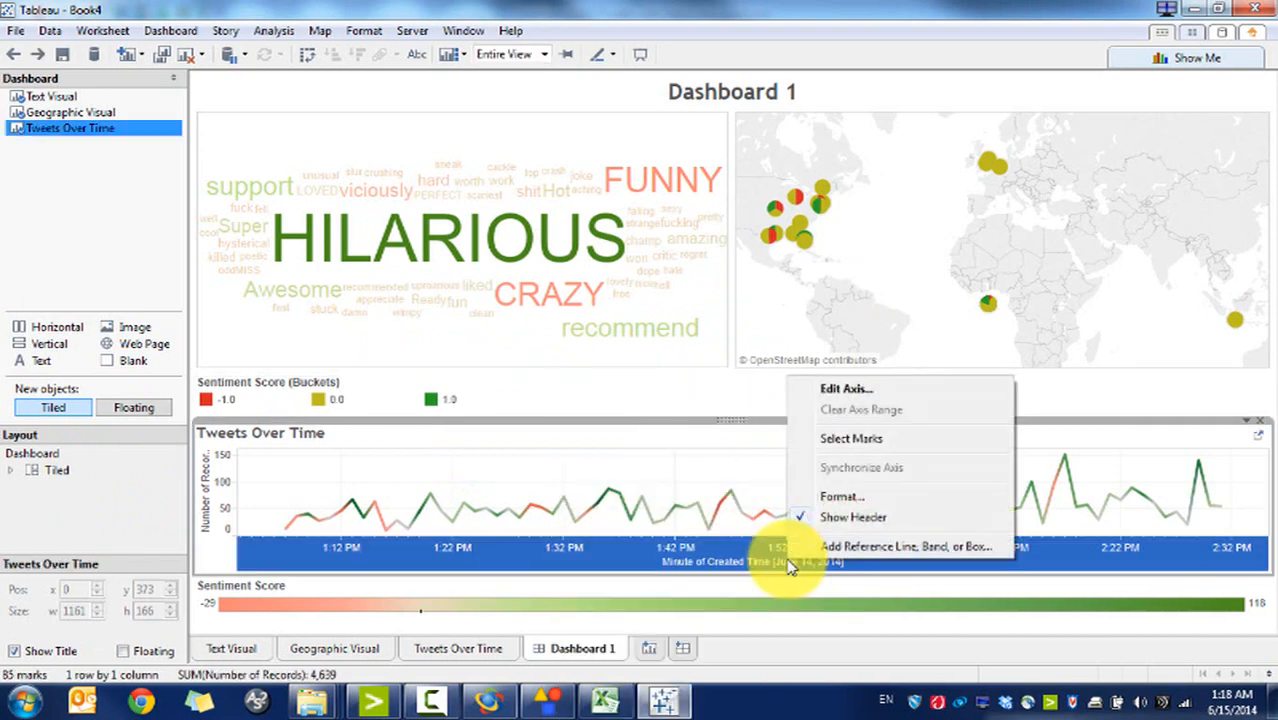
left_click(828, 391)
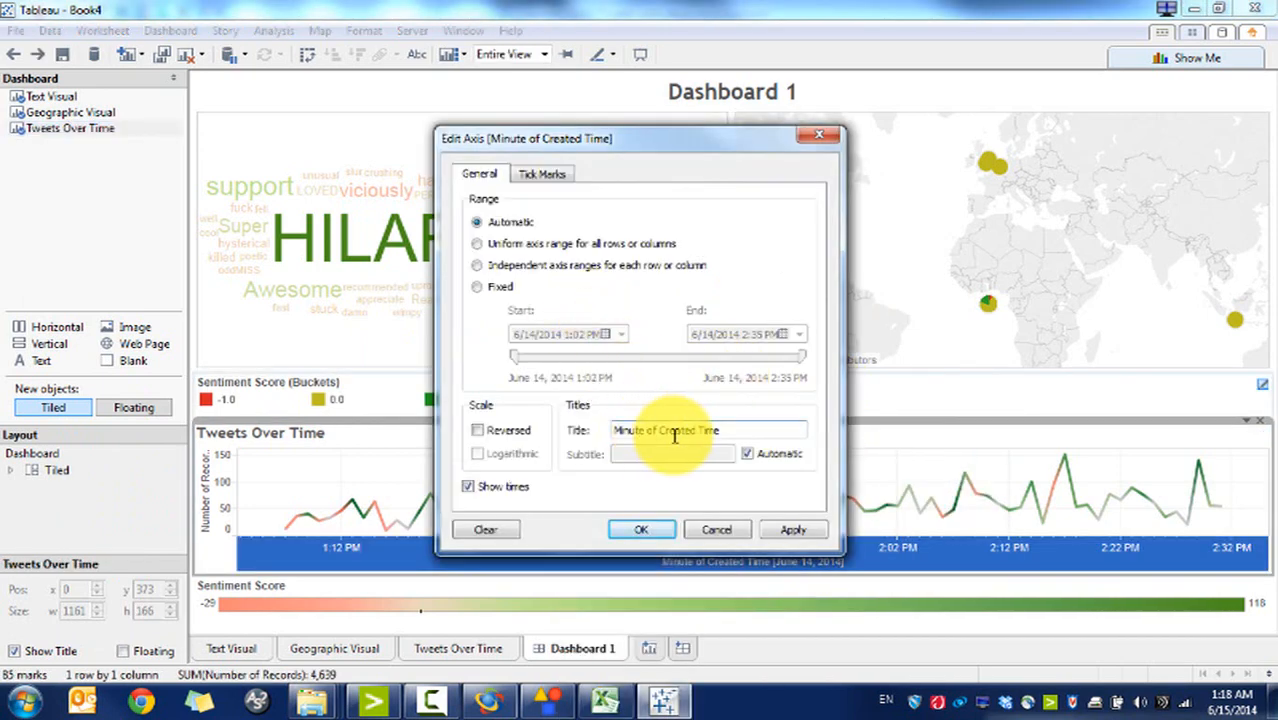
left_click_drag(728, 430, 458, 428)
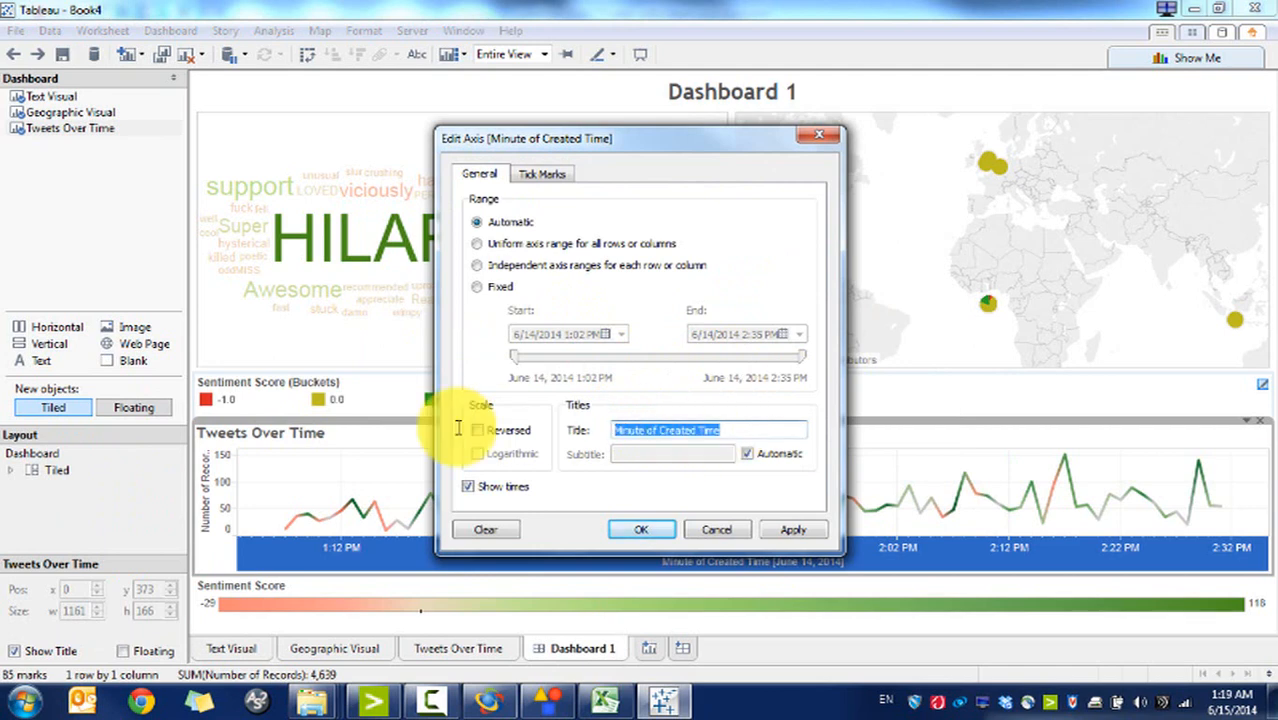
type("Time")
left_click(635, 528)
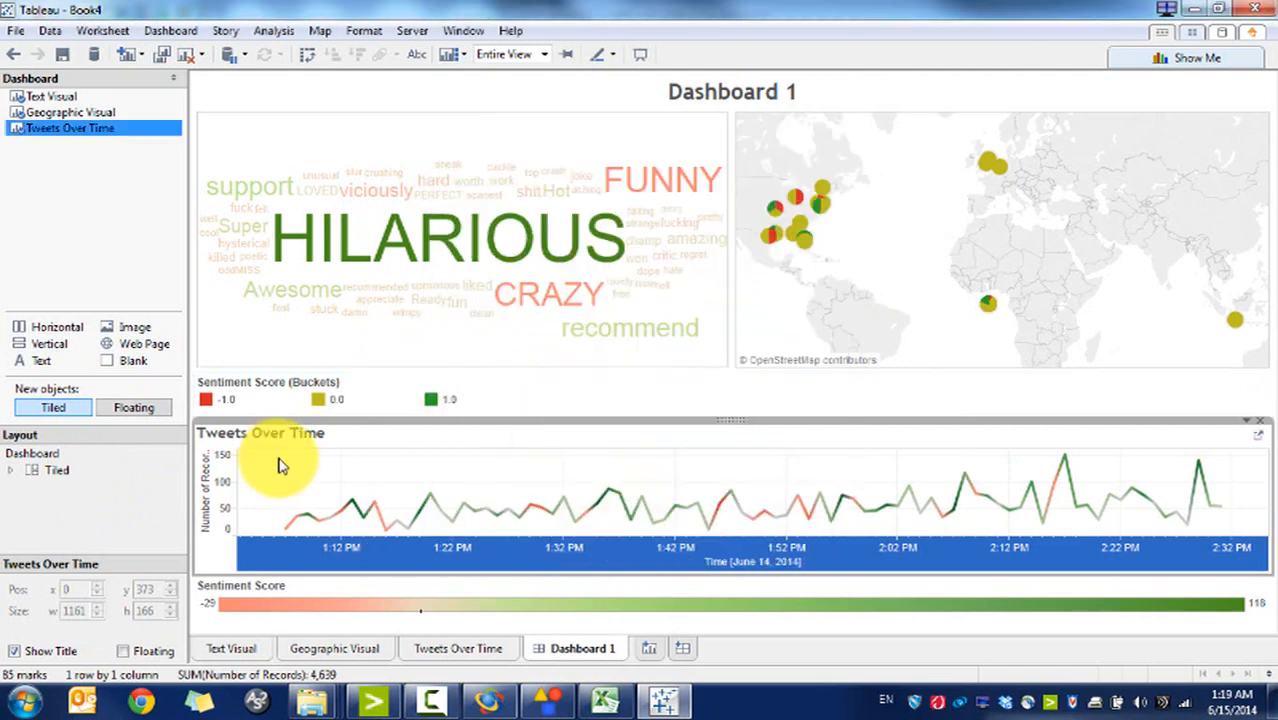
right_click(213, 490)
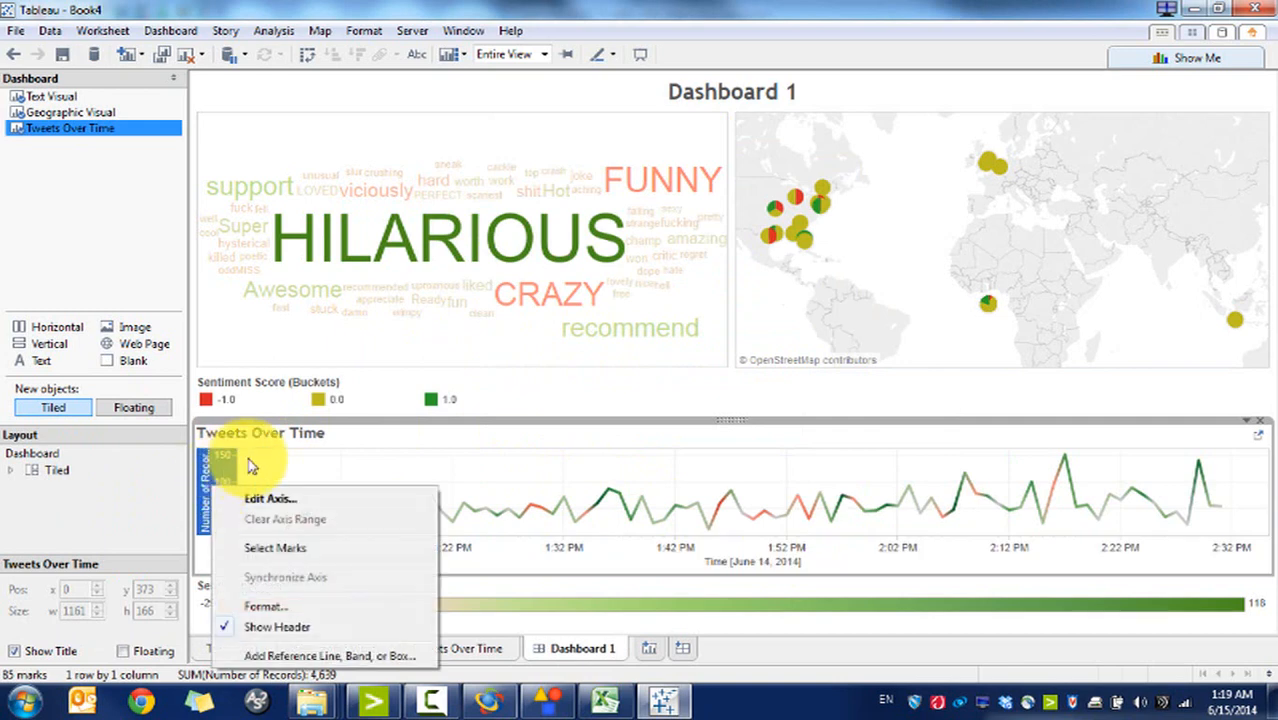
left_click(262, 494)
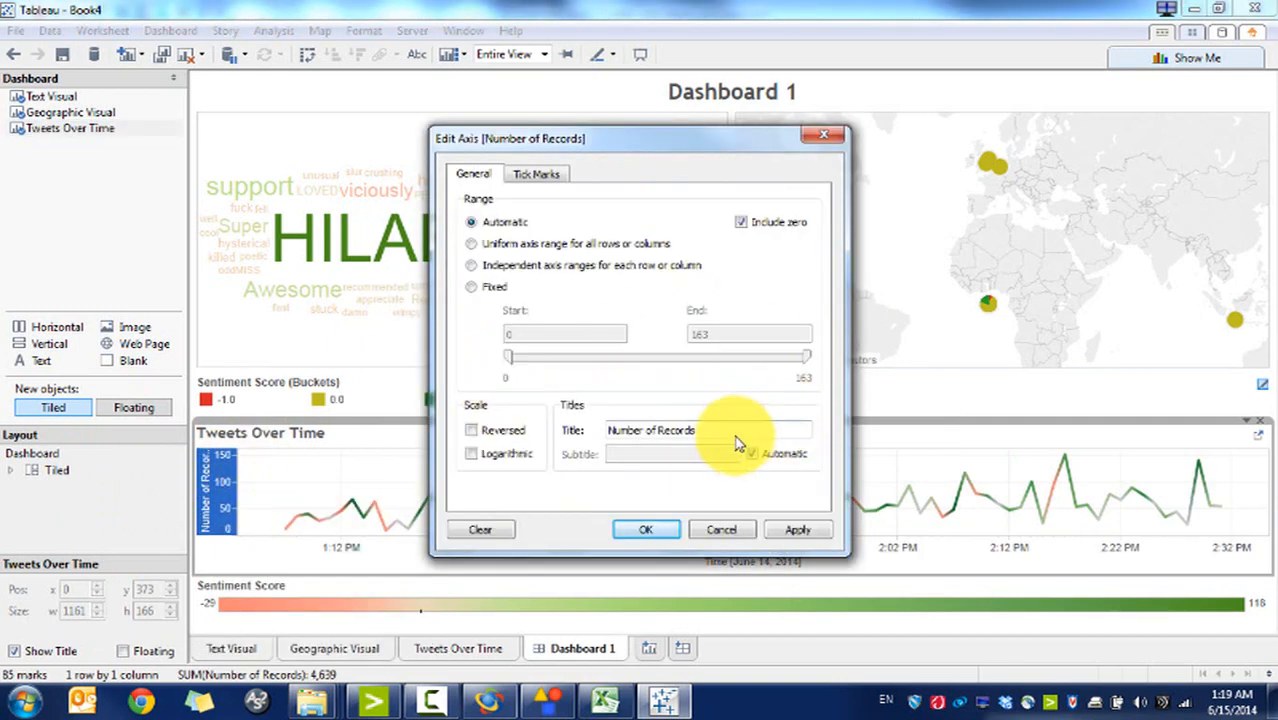
left_click_drag(732, 428, 672, 428)
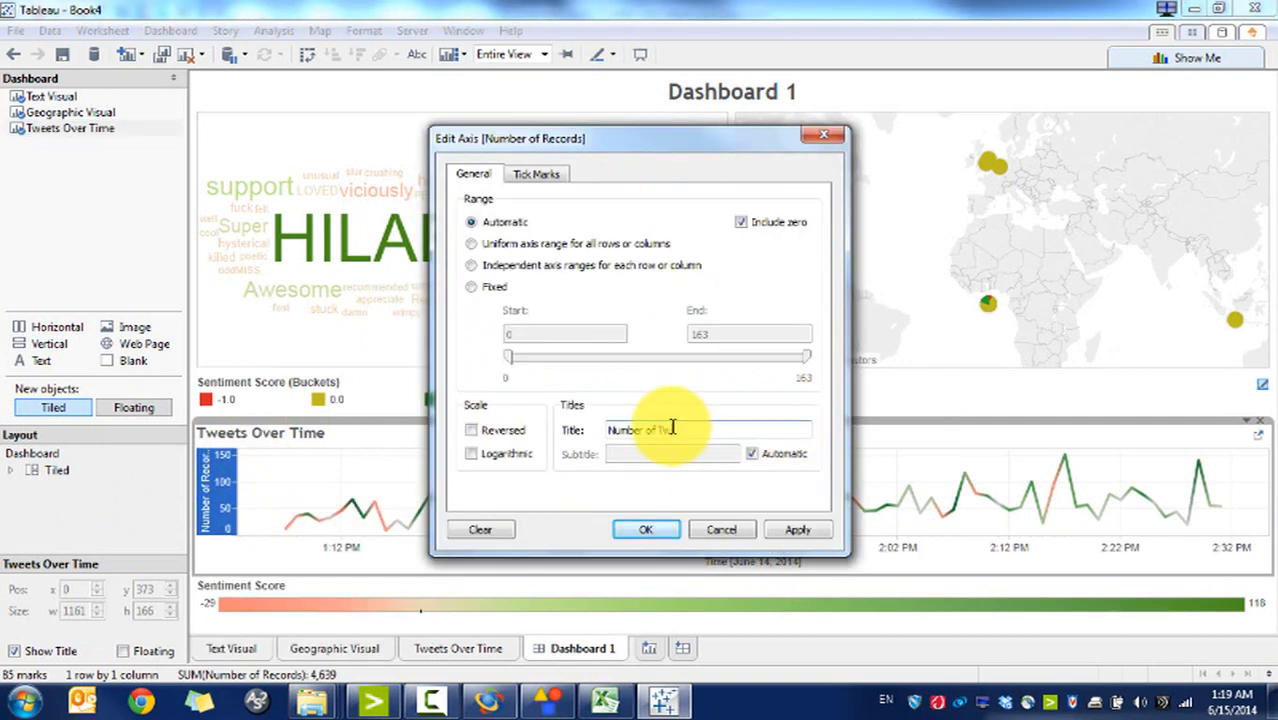
left_click(645, 529)
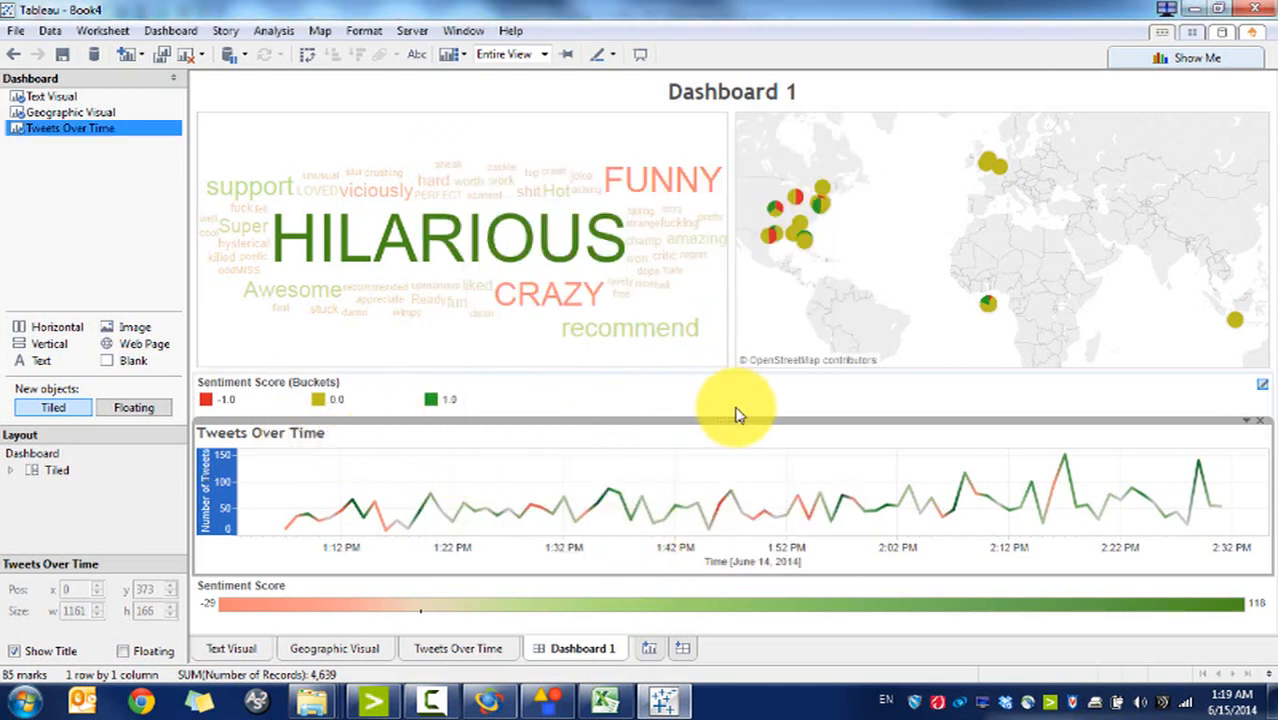
left_click_drag(720, 371, 706, 340)
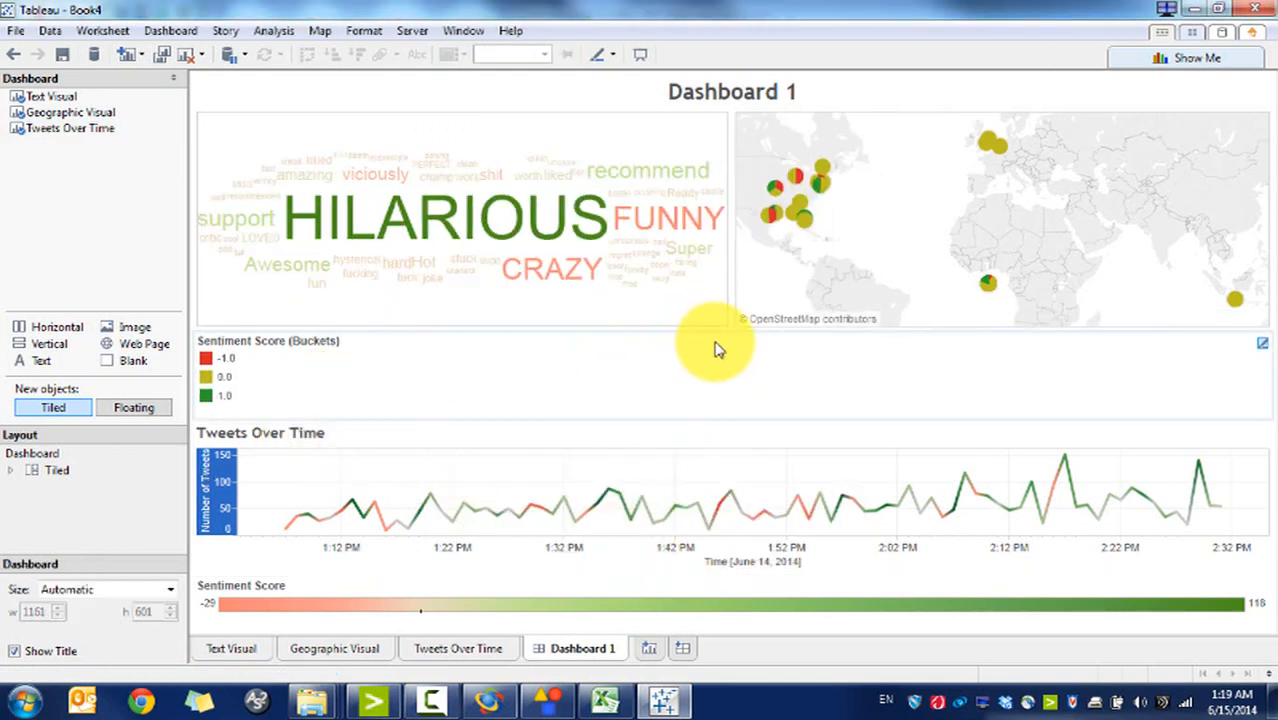
Step: Make the Tweets Over Time chart taller and hide its title
left_click(828, 272)
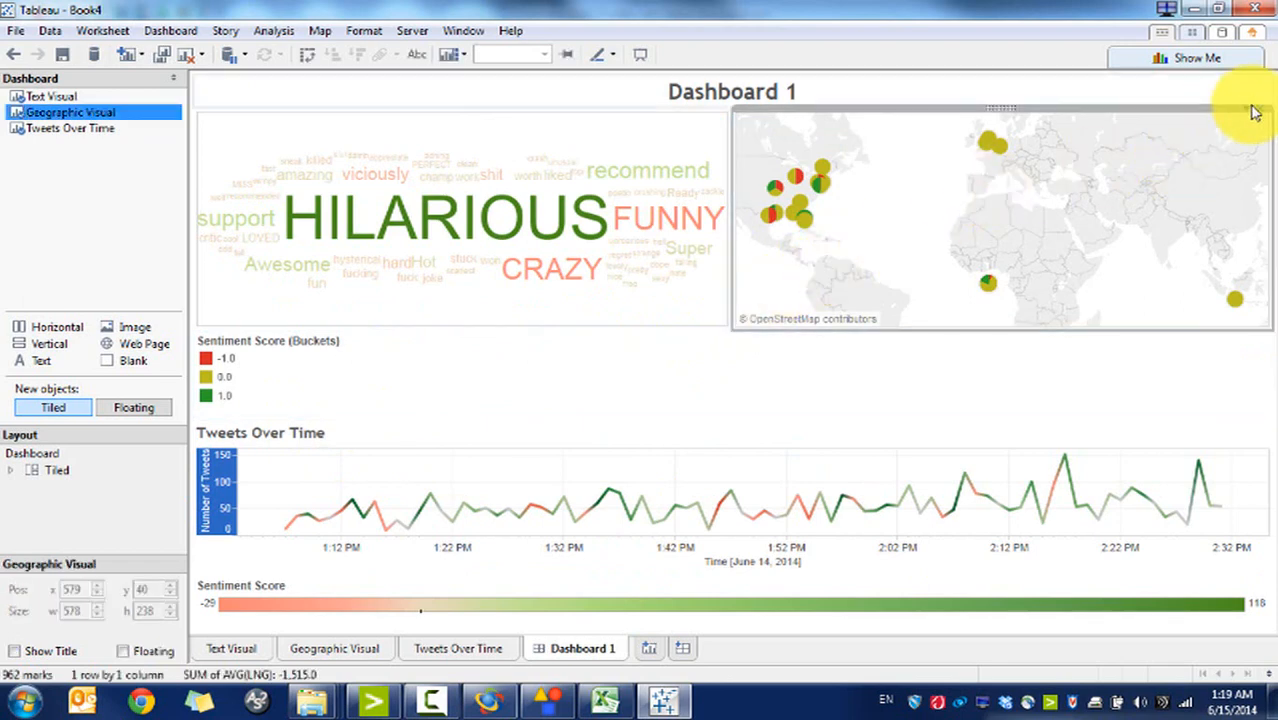
left_click(656, 127)
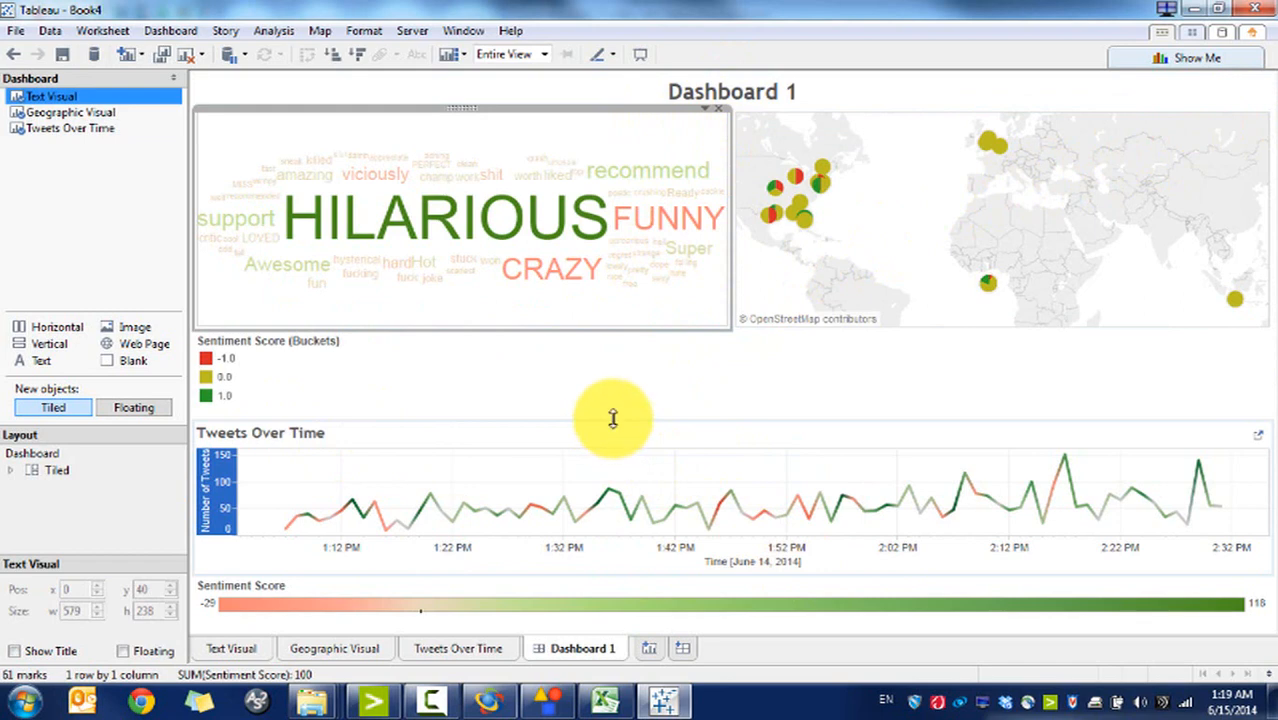
left_click_drag(613, 418, 606, 374)
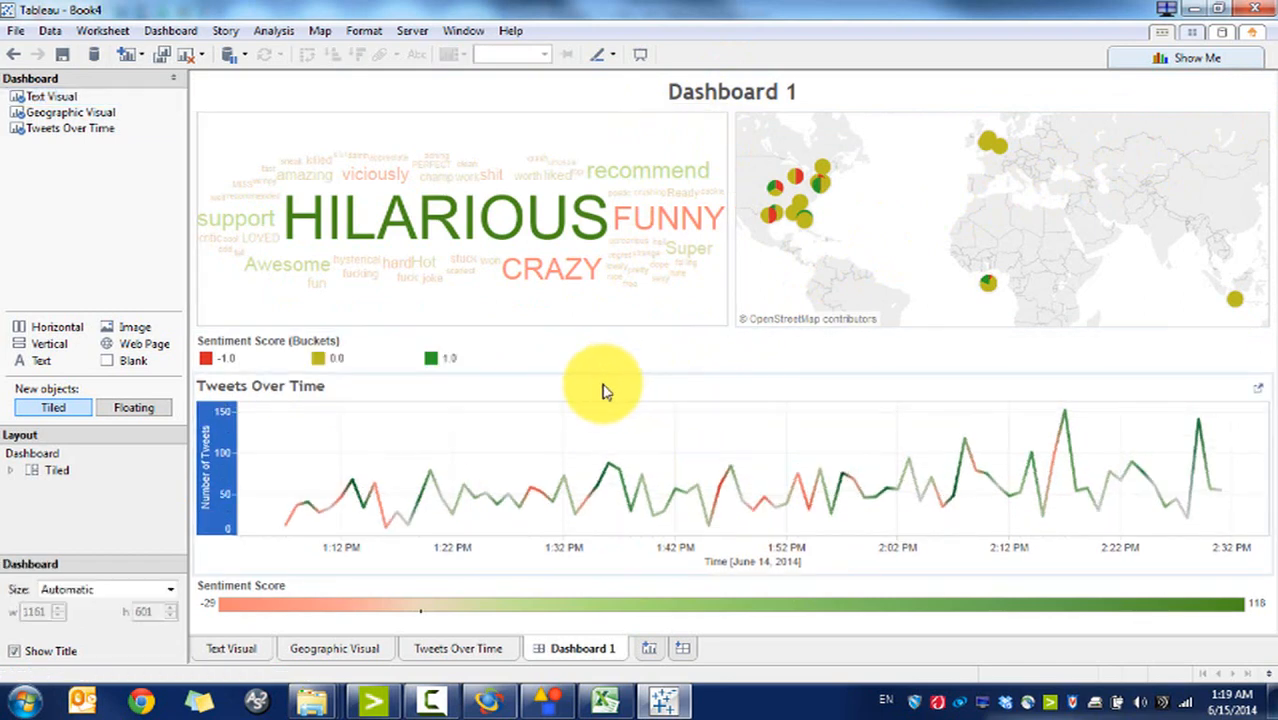
right_click(604, 390)
left_click(660, 440)
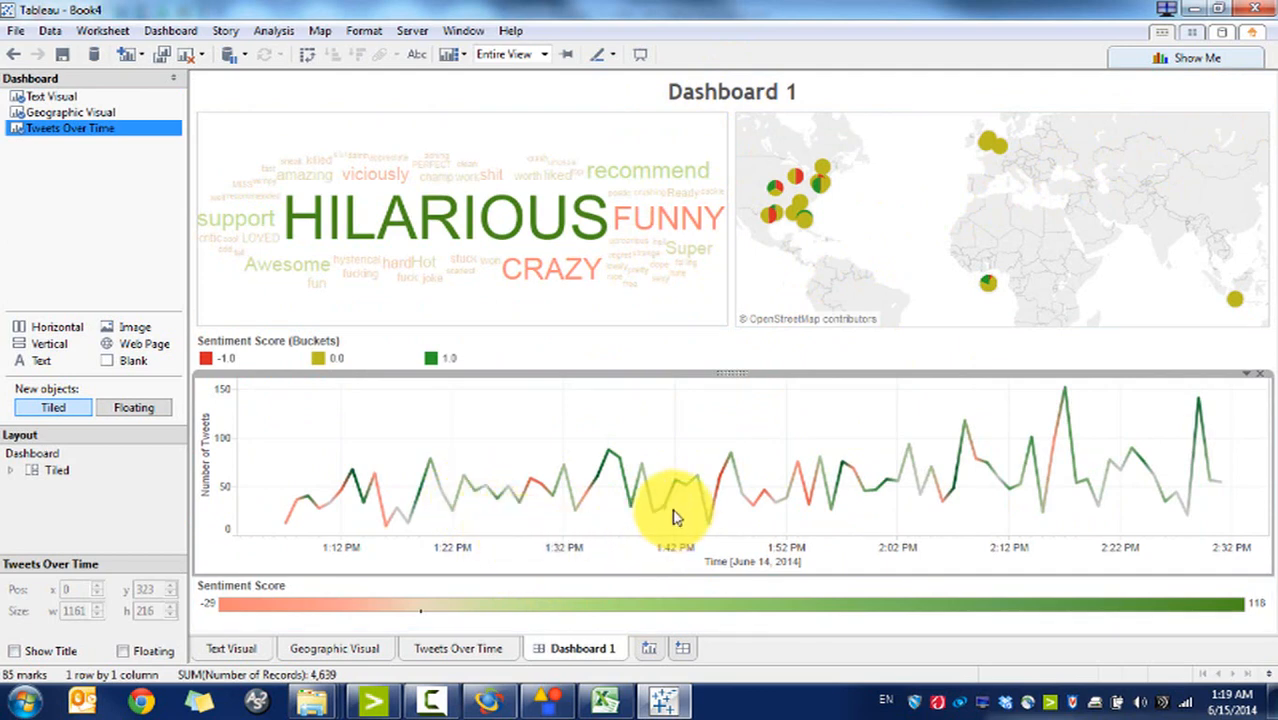
Step: Open the time axis settings, close them without changes, and reselect the word cloud
right_click(770, 567)
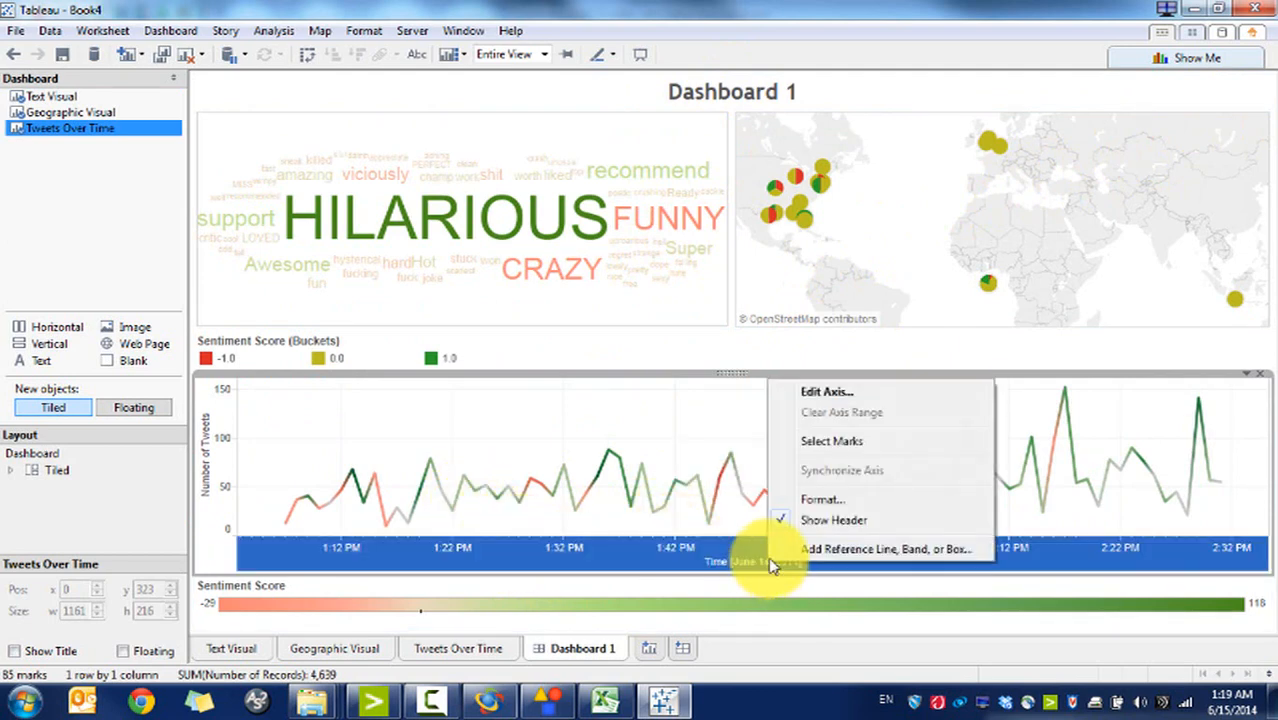
left_click(776, 391)
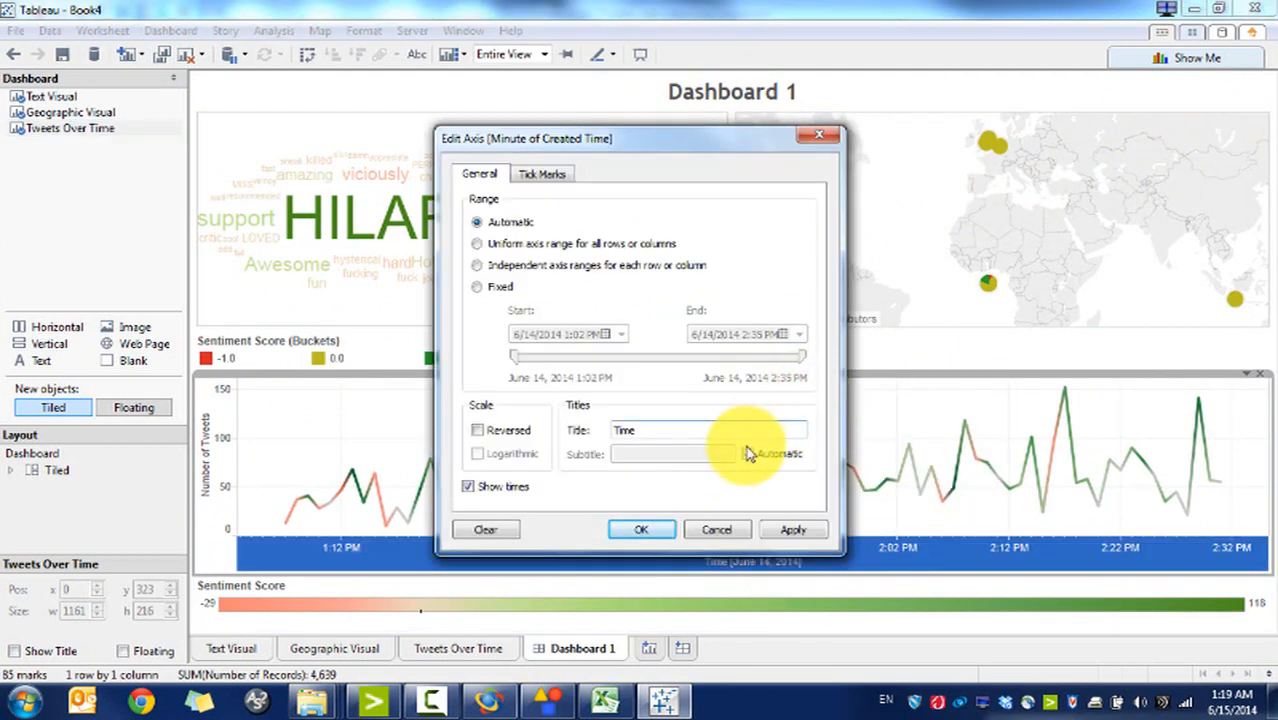
key("Escape")
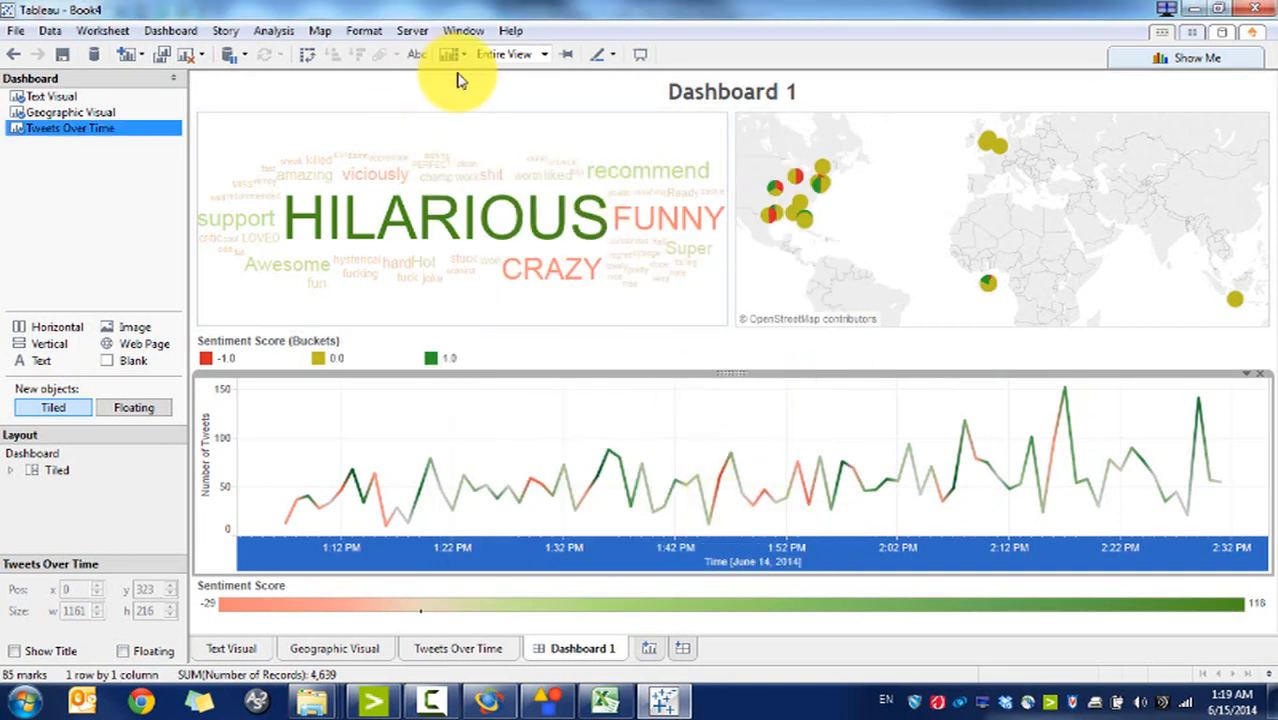
left_click(540, 135)
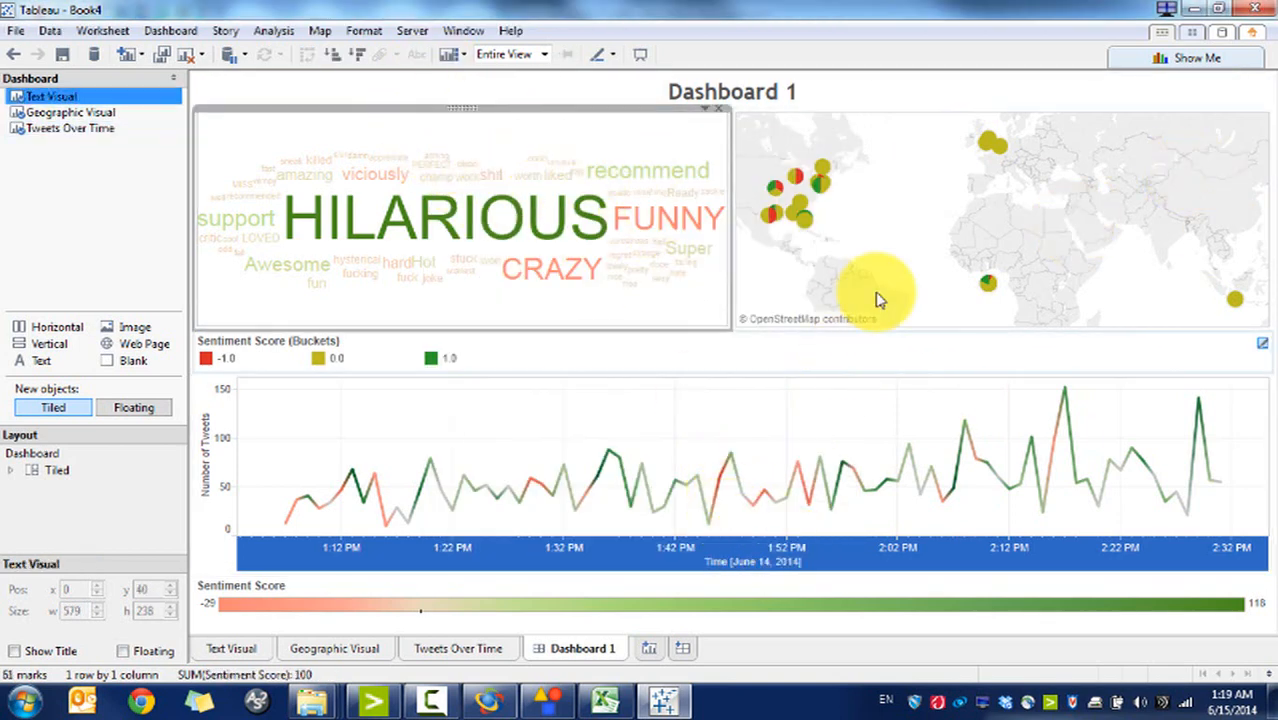
Step: Add filter action Filter1 to Dashboard 1 that runs on select
left_click(172, 31)
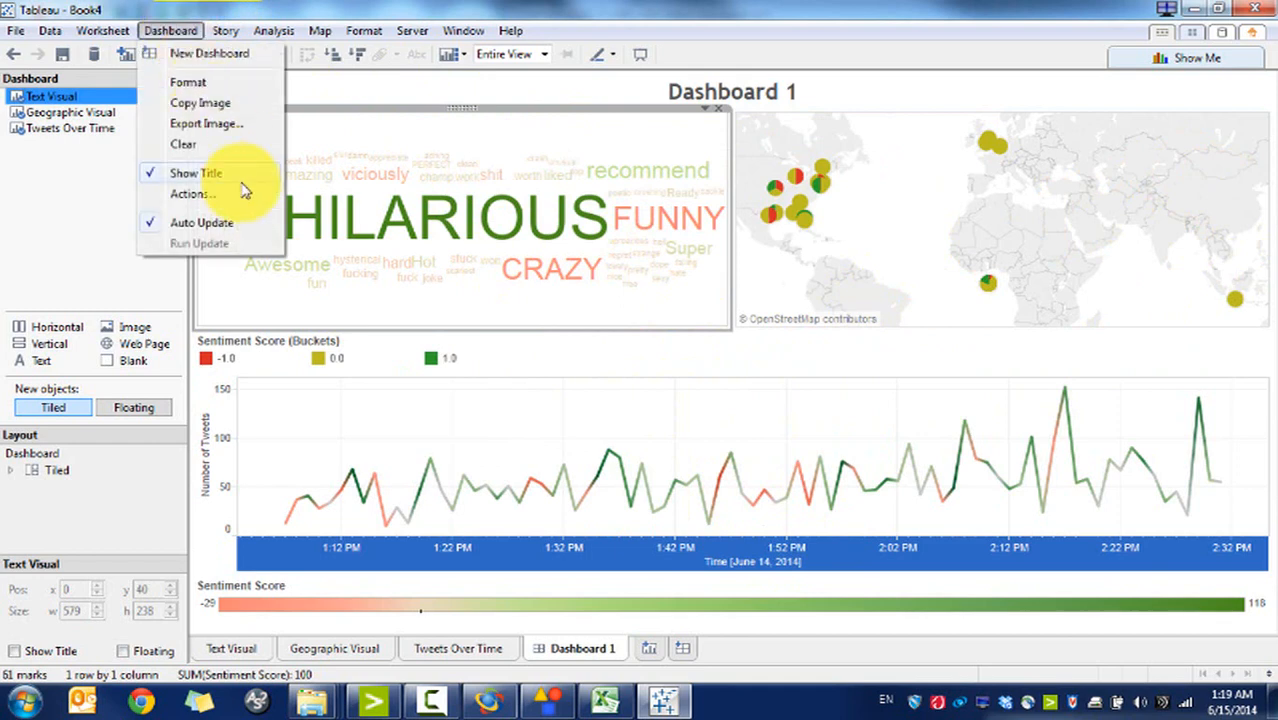
left_click(236, 196)
left_click(420, 442)
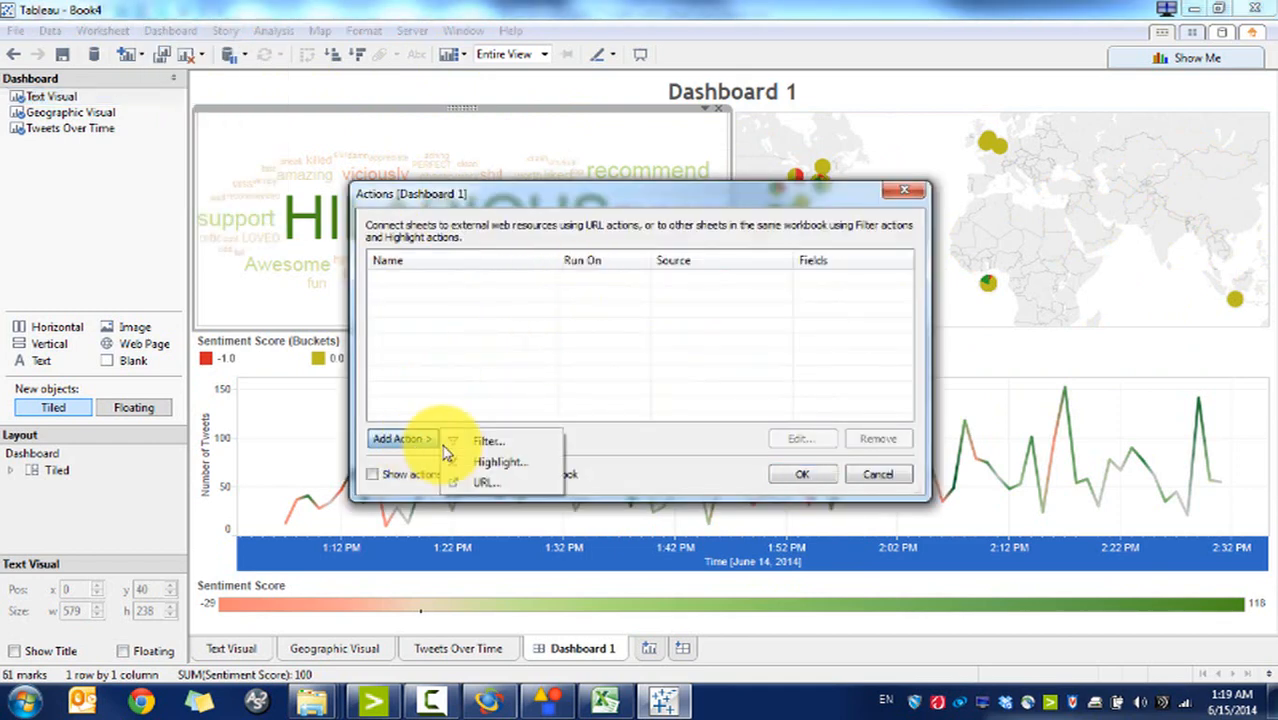
left_click(480, 441)
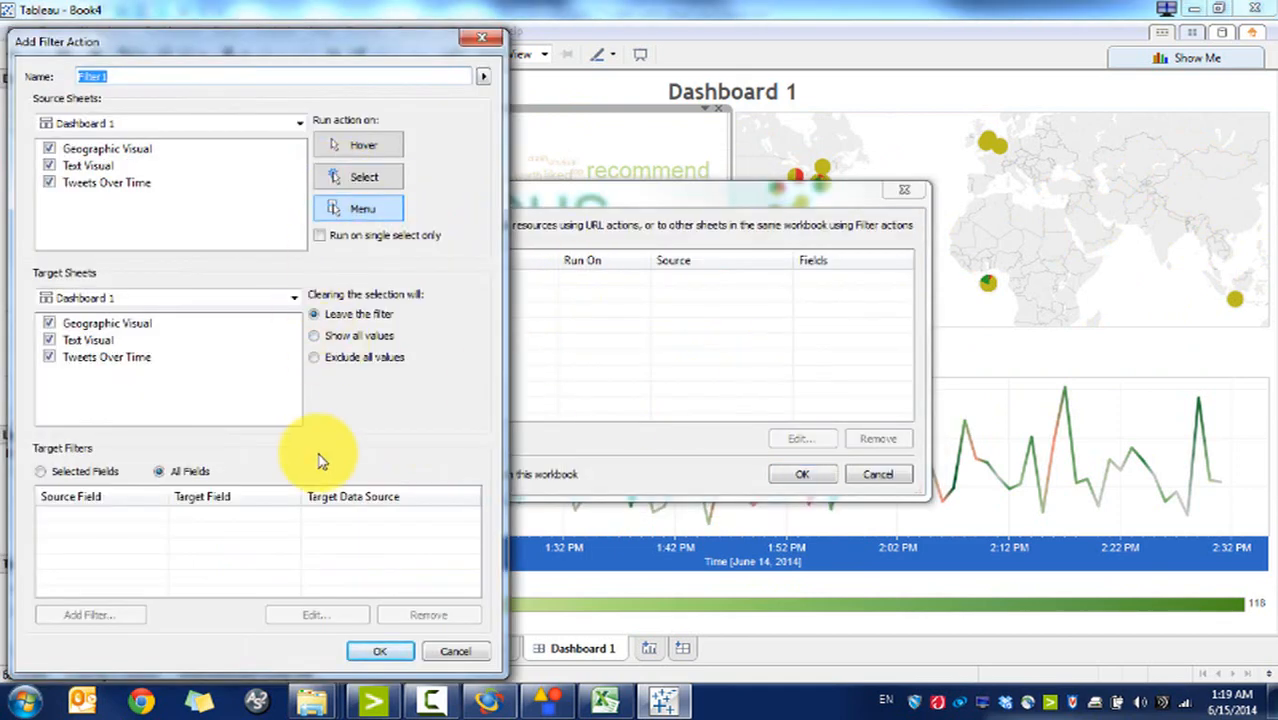
left_click(378, 180)
left_click(392, 651)
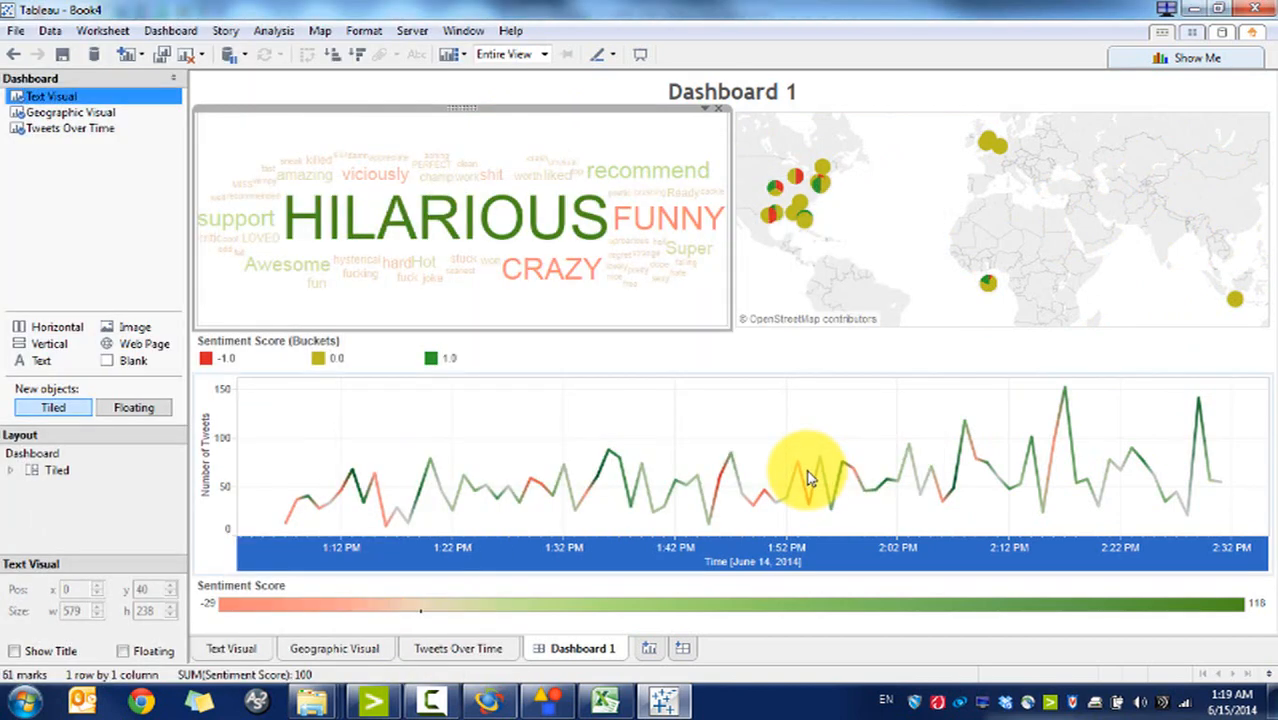
Step: Test the filter by selecting chart points like the 1:36 PM minute, then clearing them
left_click(757, 410)
left_click(742, 345)
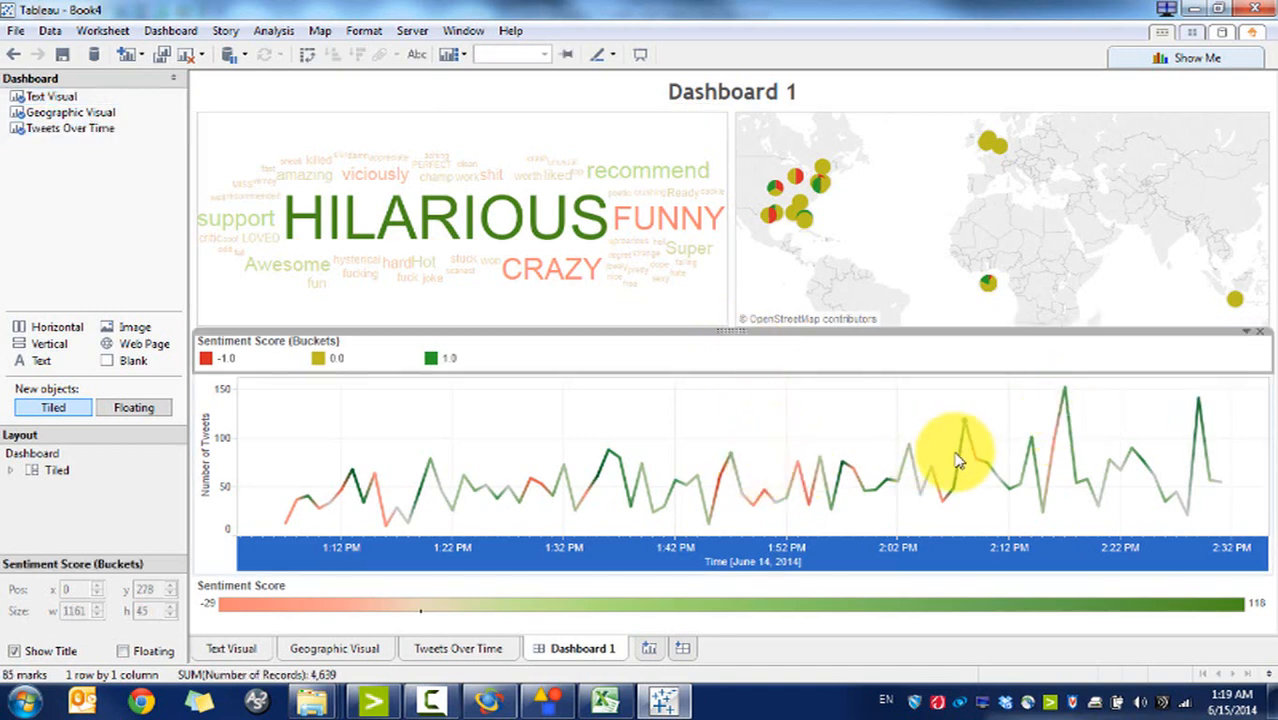
left_click(1064, 389)
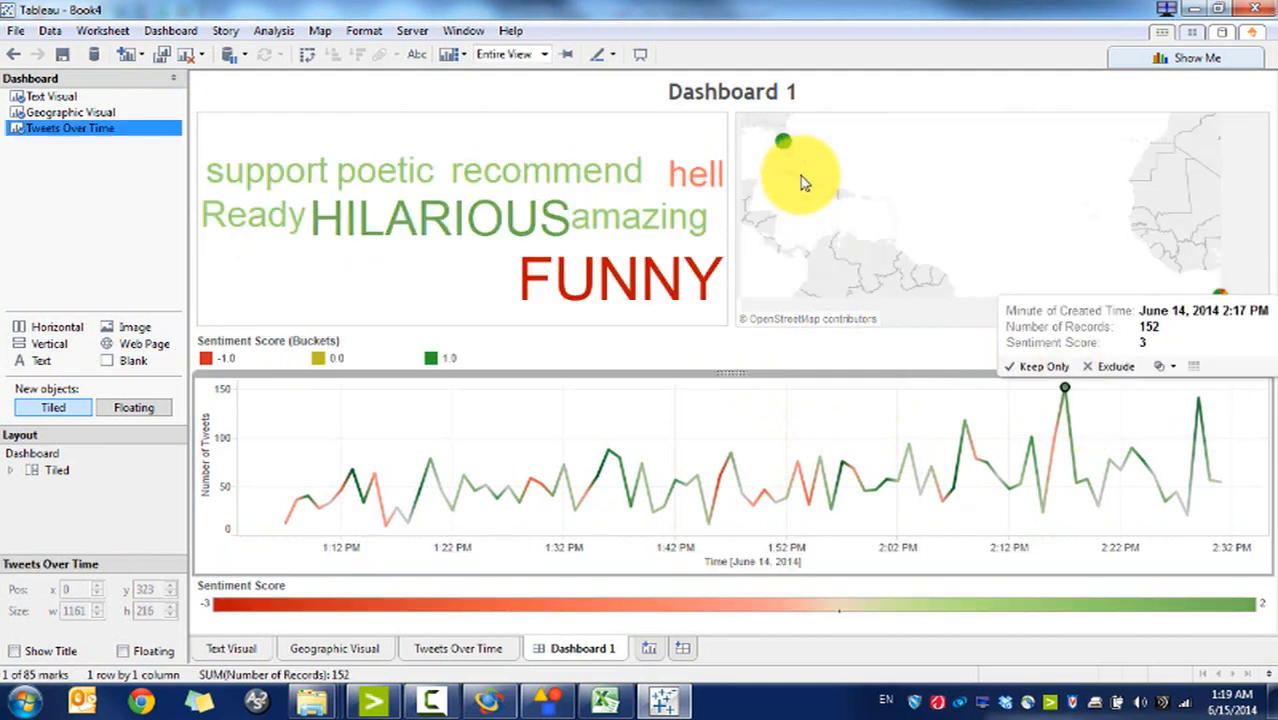
left_click(1066, 398)
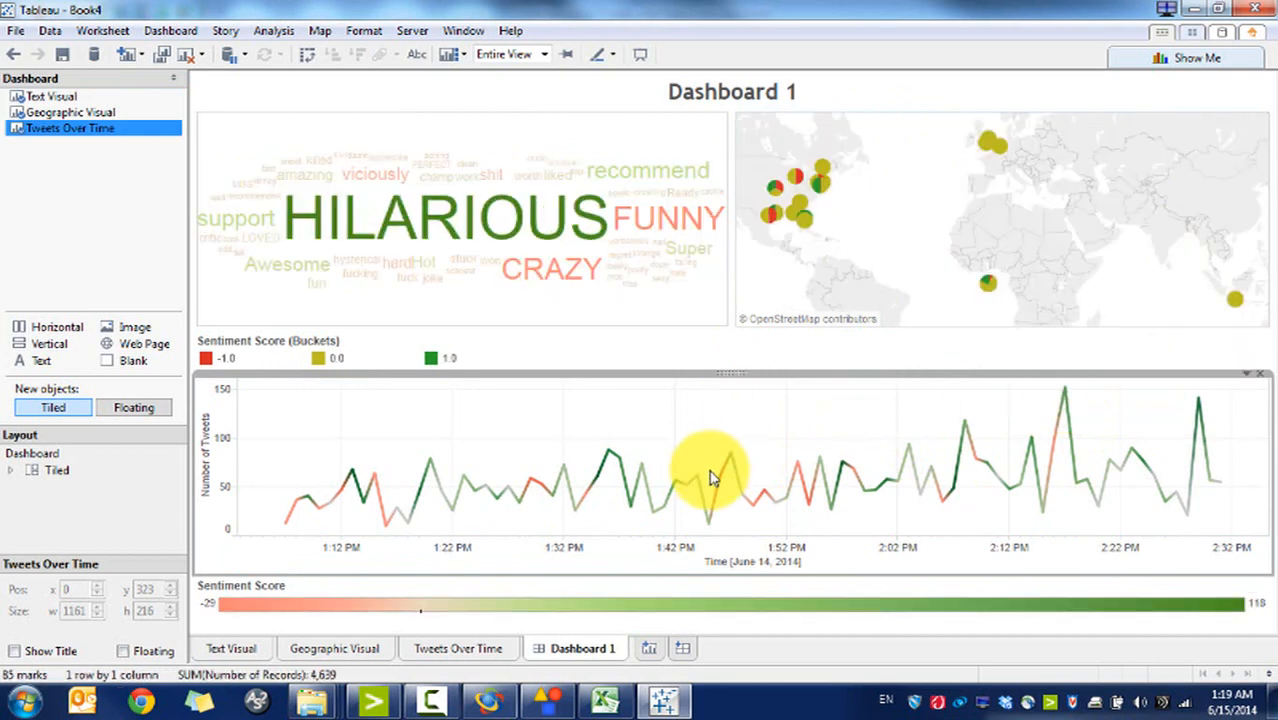
left_click(610, 459)
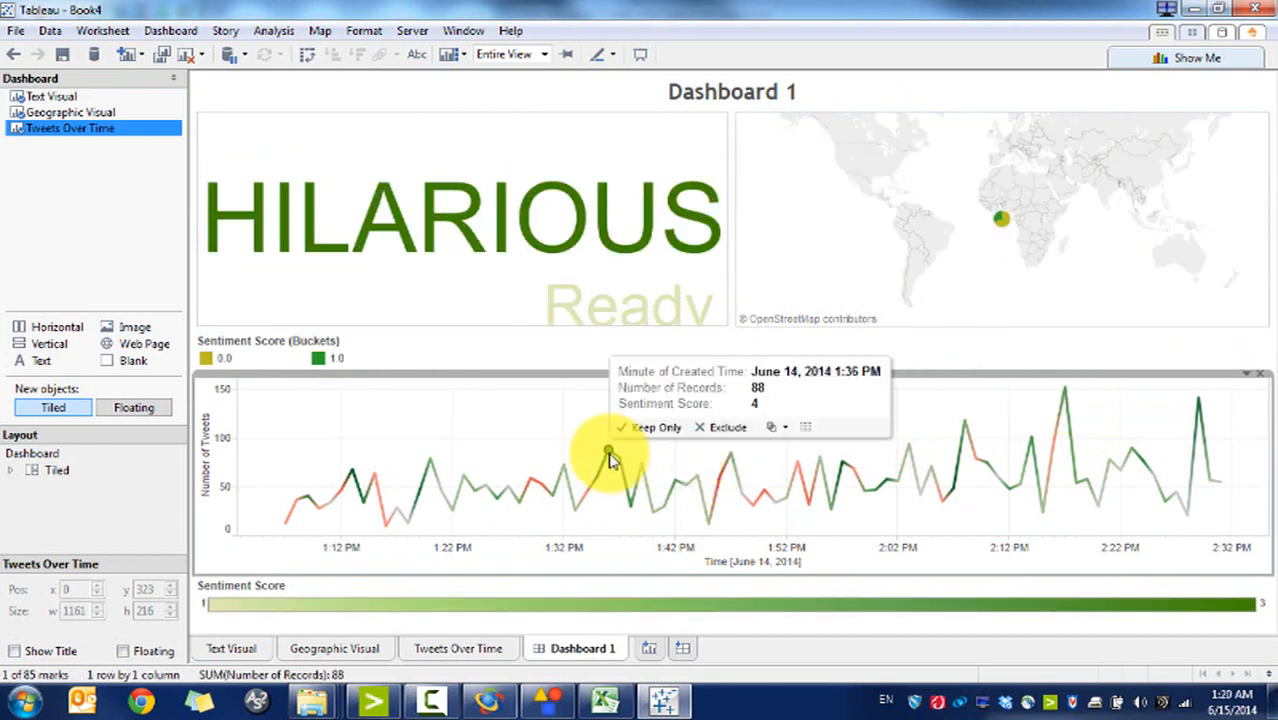
left_click(610, 459)
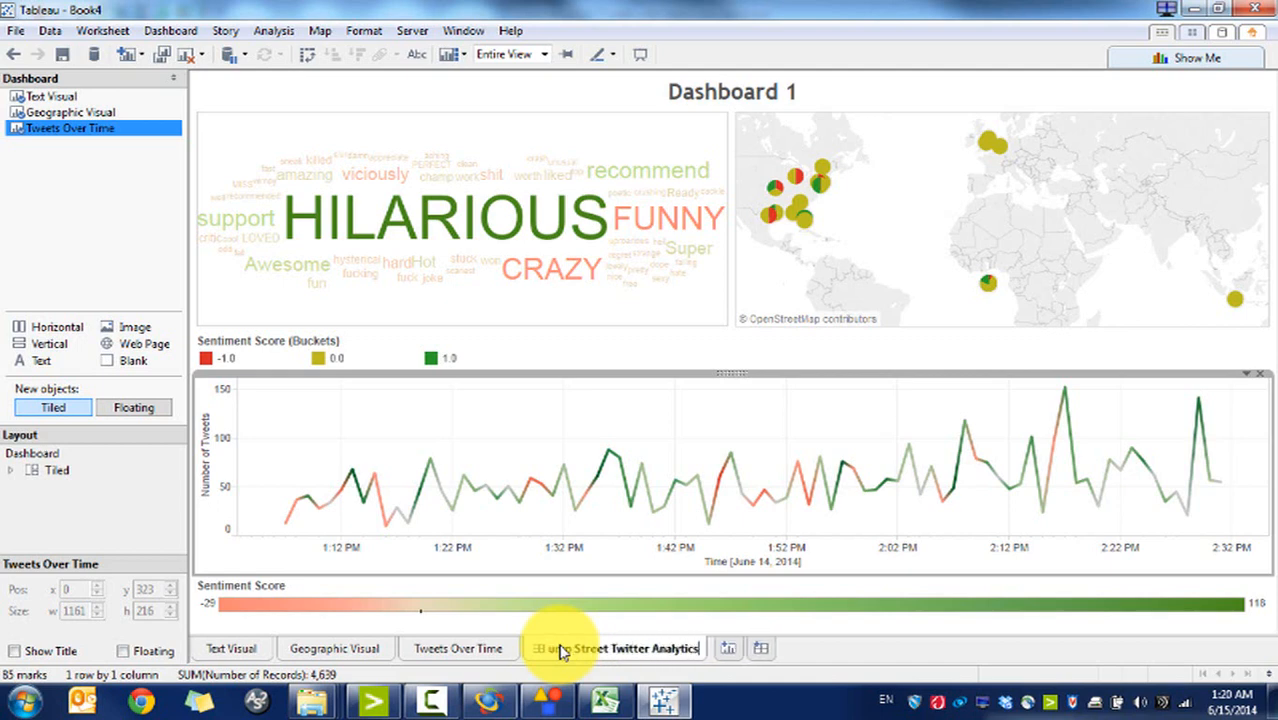
Step: Confirm the dashboard name 'Jump Street Twitter Analytics', preview it in Presentation Mode, then exit
key("Return")
left_click(462, 30)
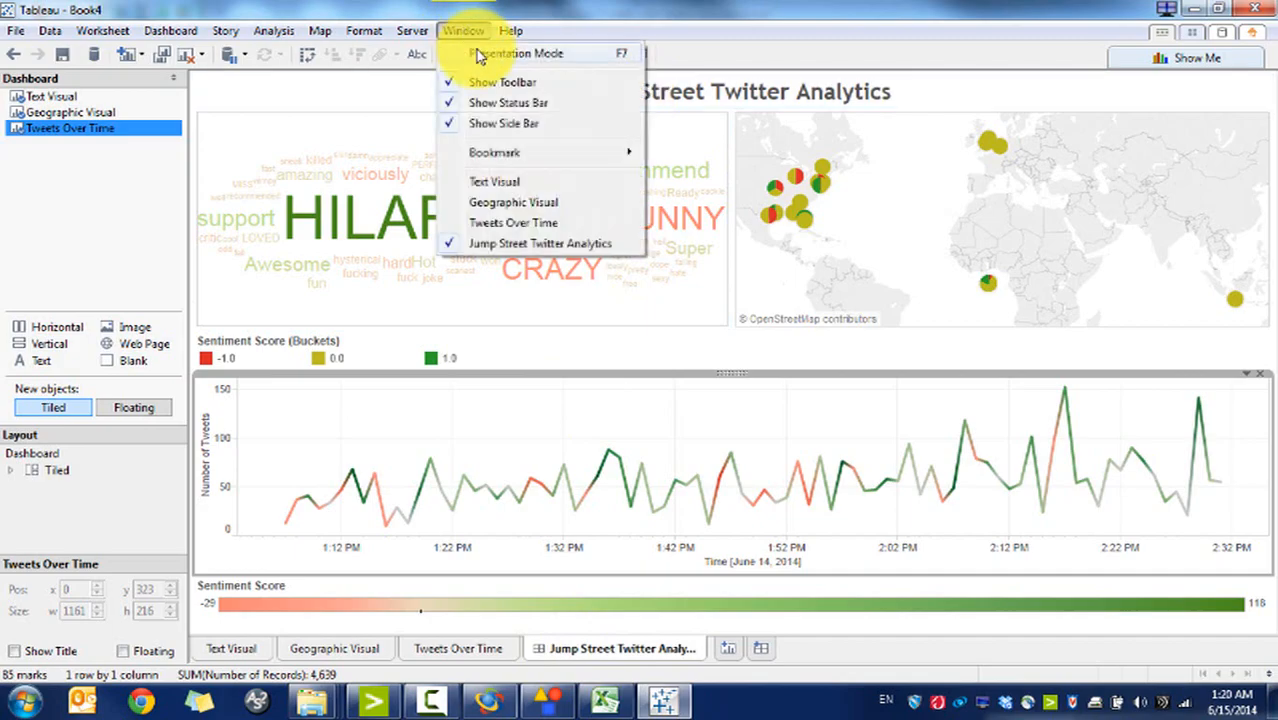
left_click(515, 53)
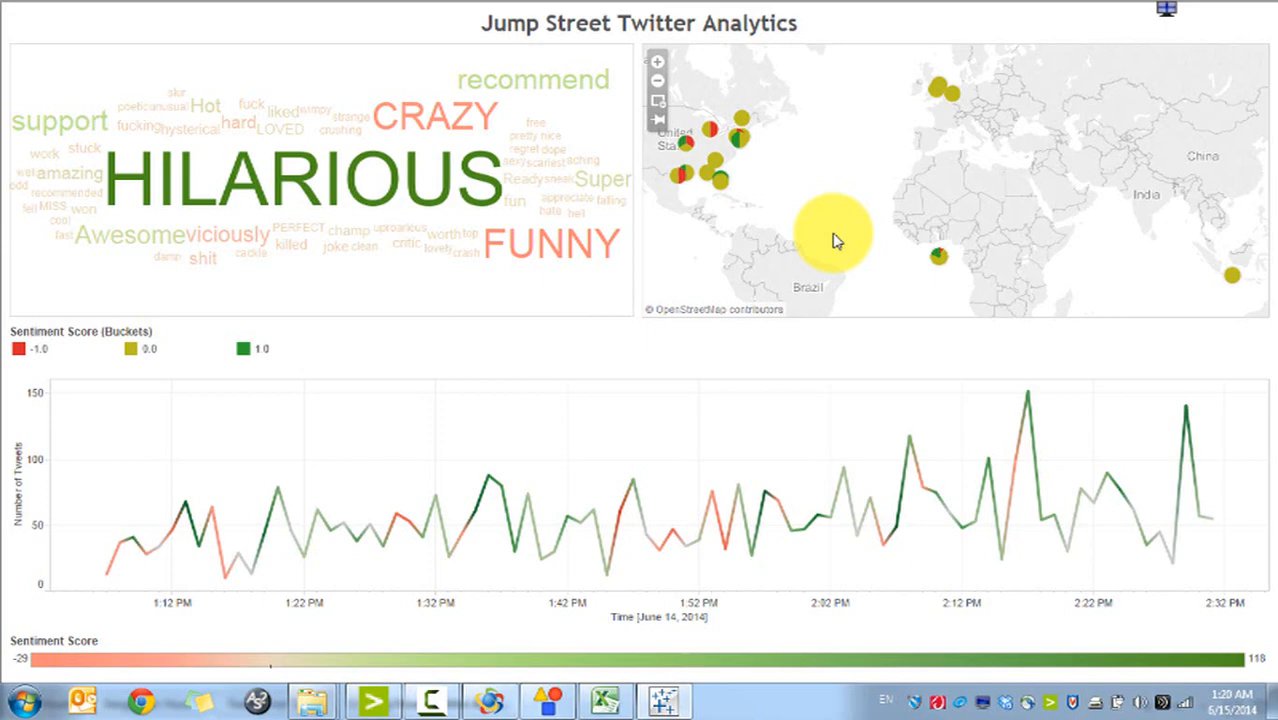
key("Escape")
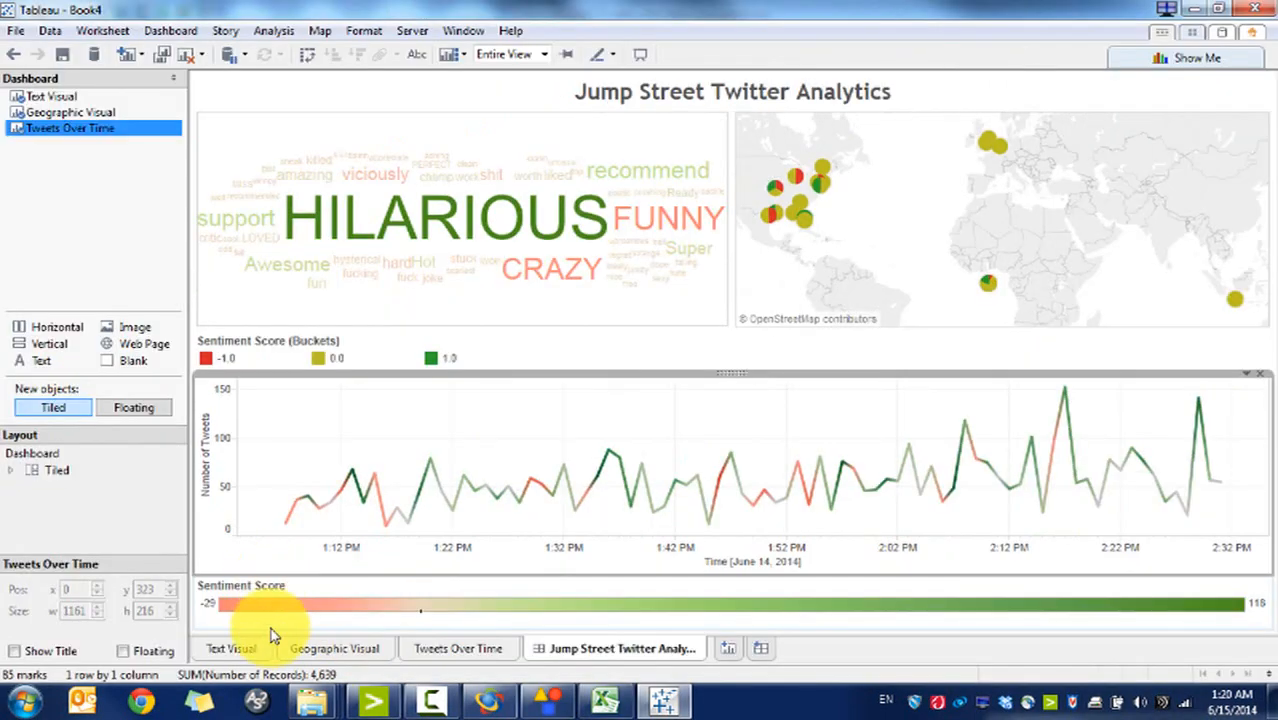
Step: From the Text Visual worksheet, open the tweets data source with Edit Data Source
left_click(245, 650)
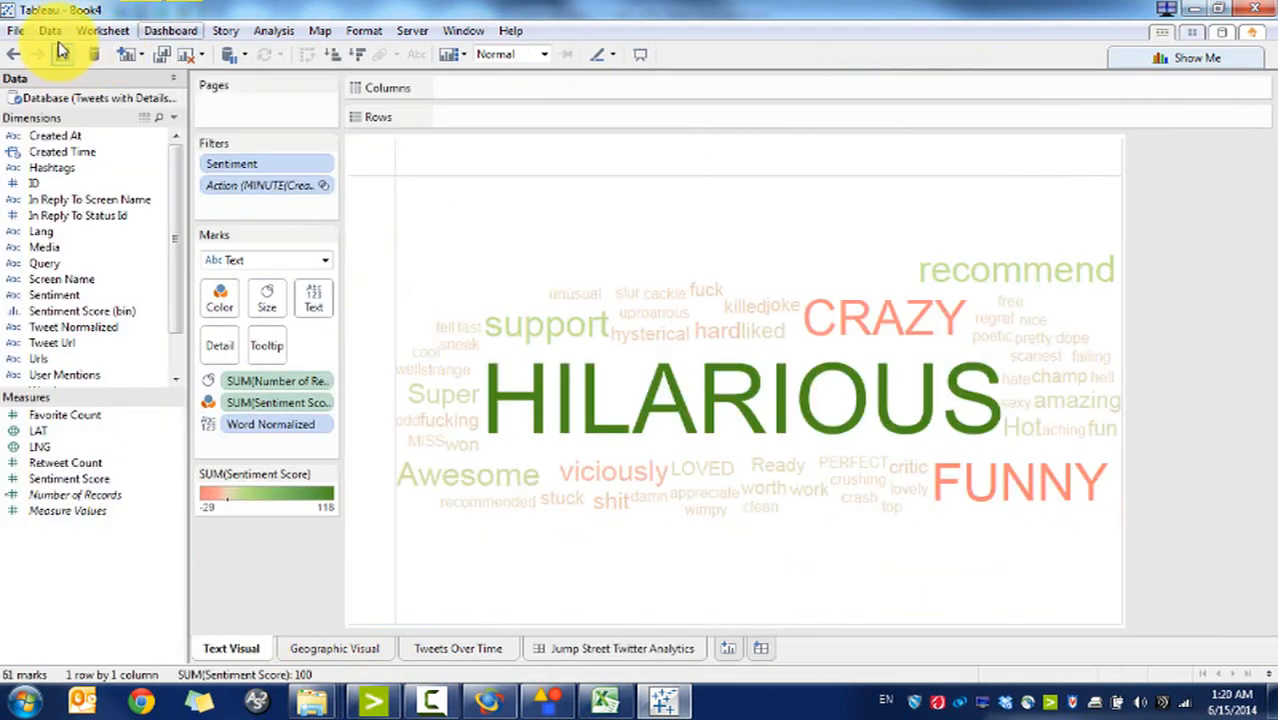
right_click(85, 108)
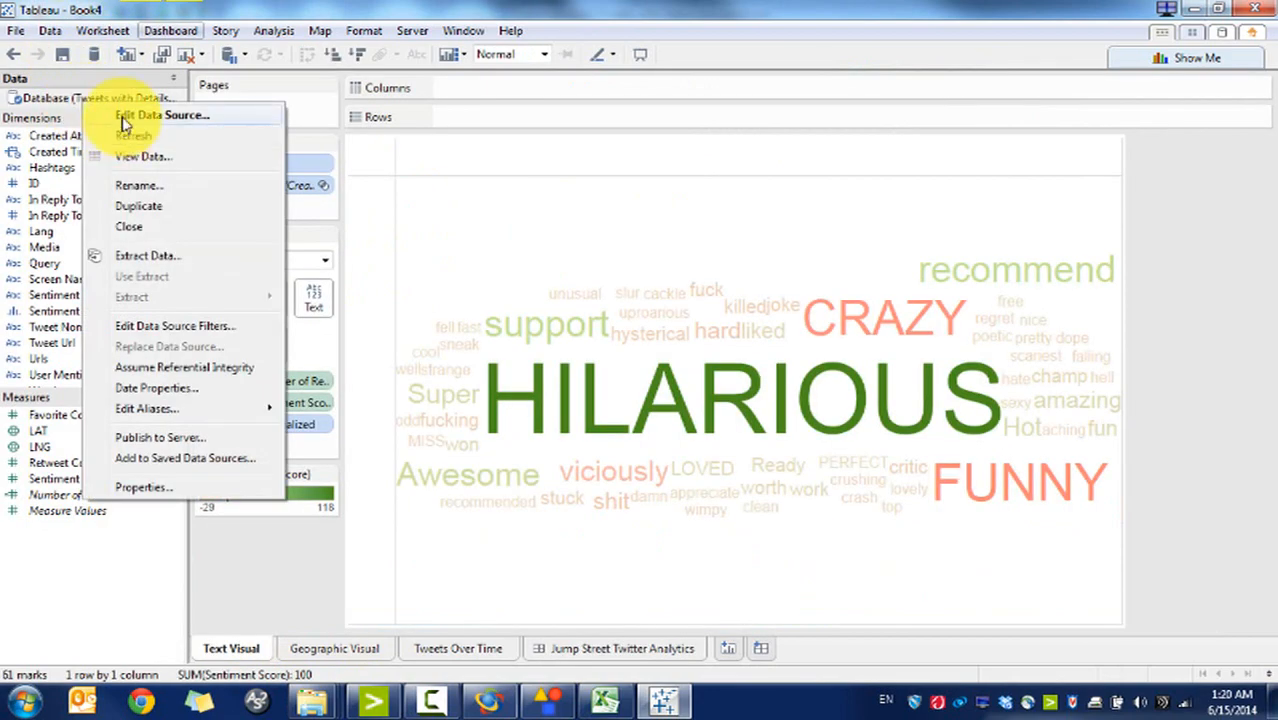
left_click(130, 112)
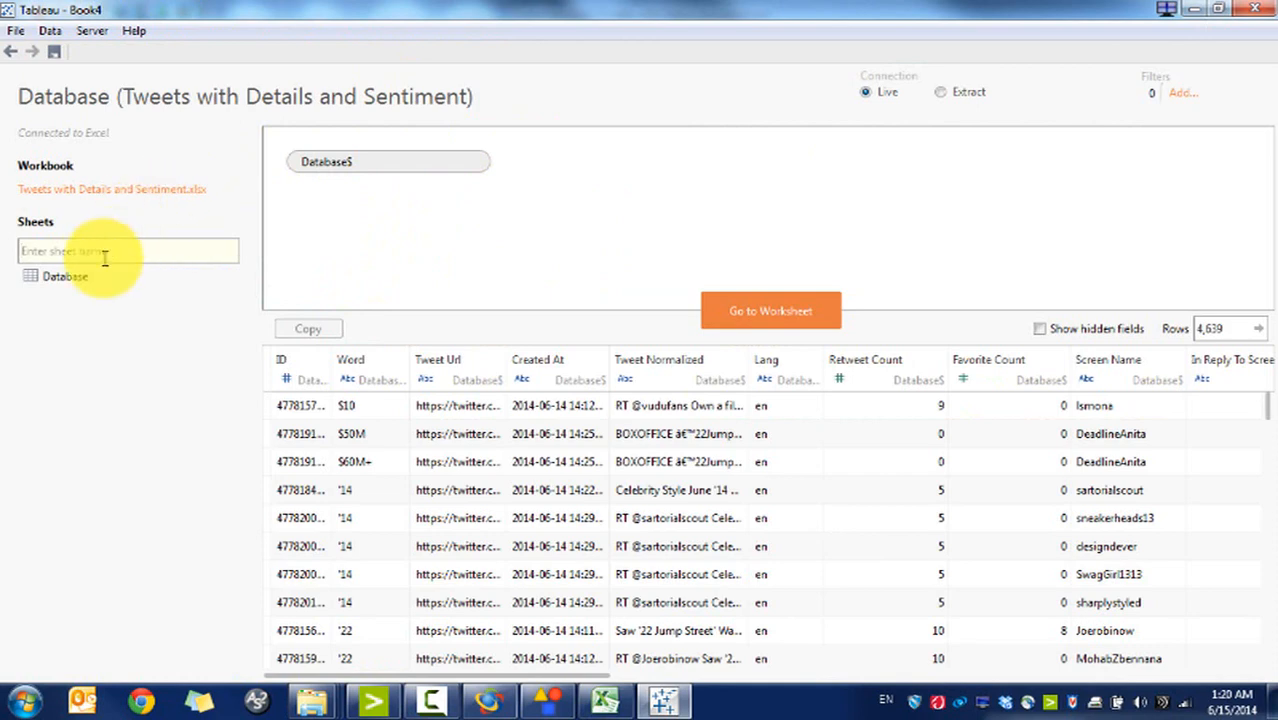